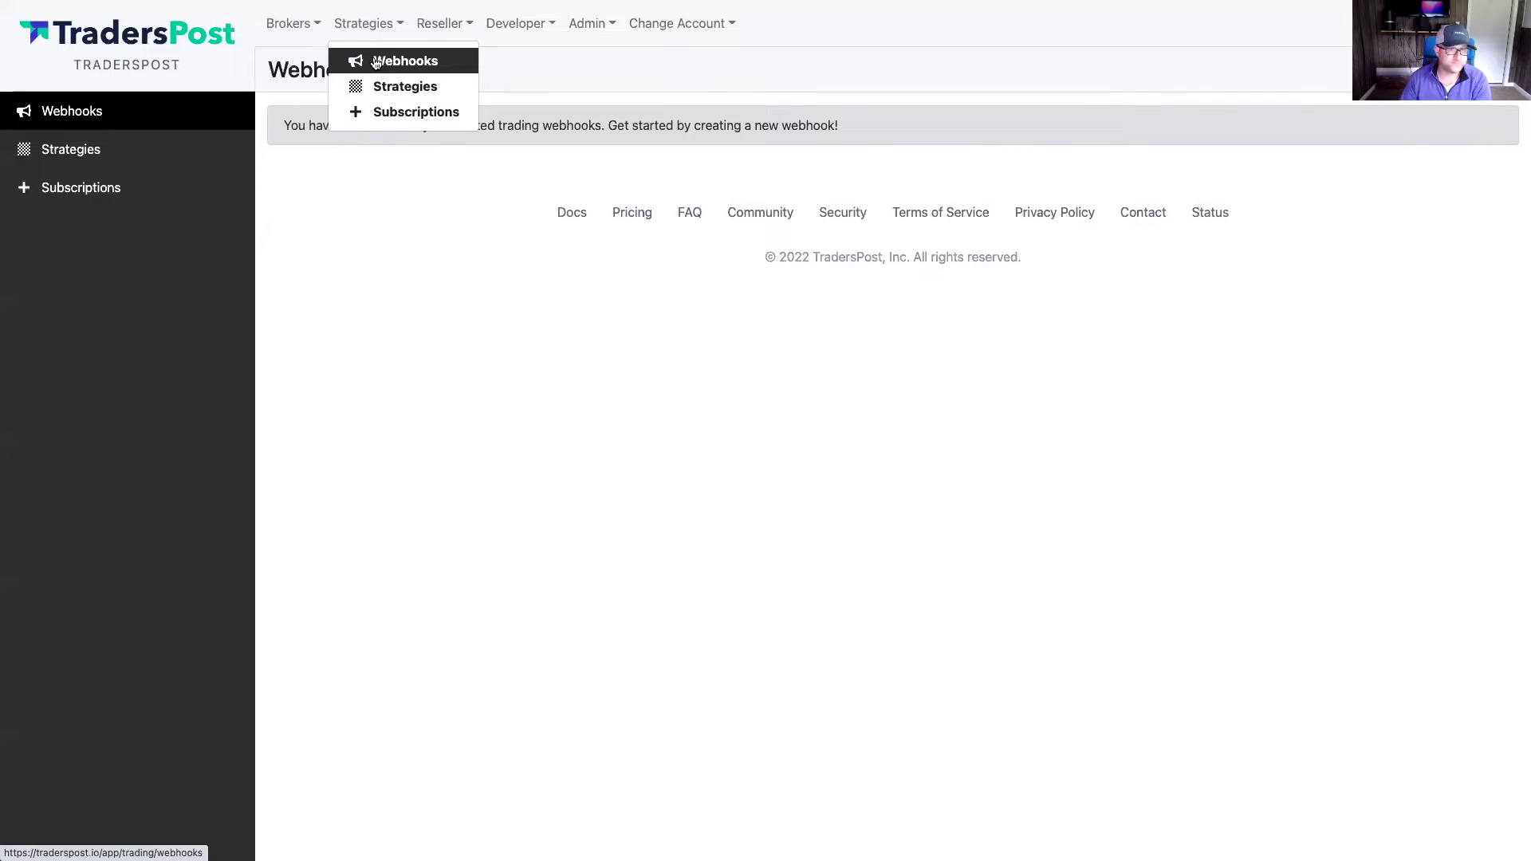
Start a new webhook and name it Stocks Webhook
{"action": "left_click", "coordinate": [376, 62]}
{"action": "left_click", "coordinate": [431, 175]}
{"action": "type", "text": "Stocks"}
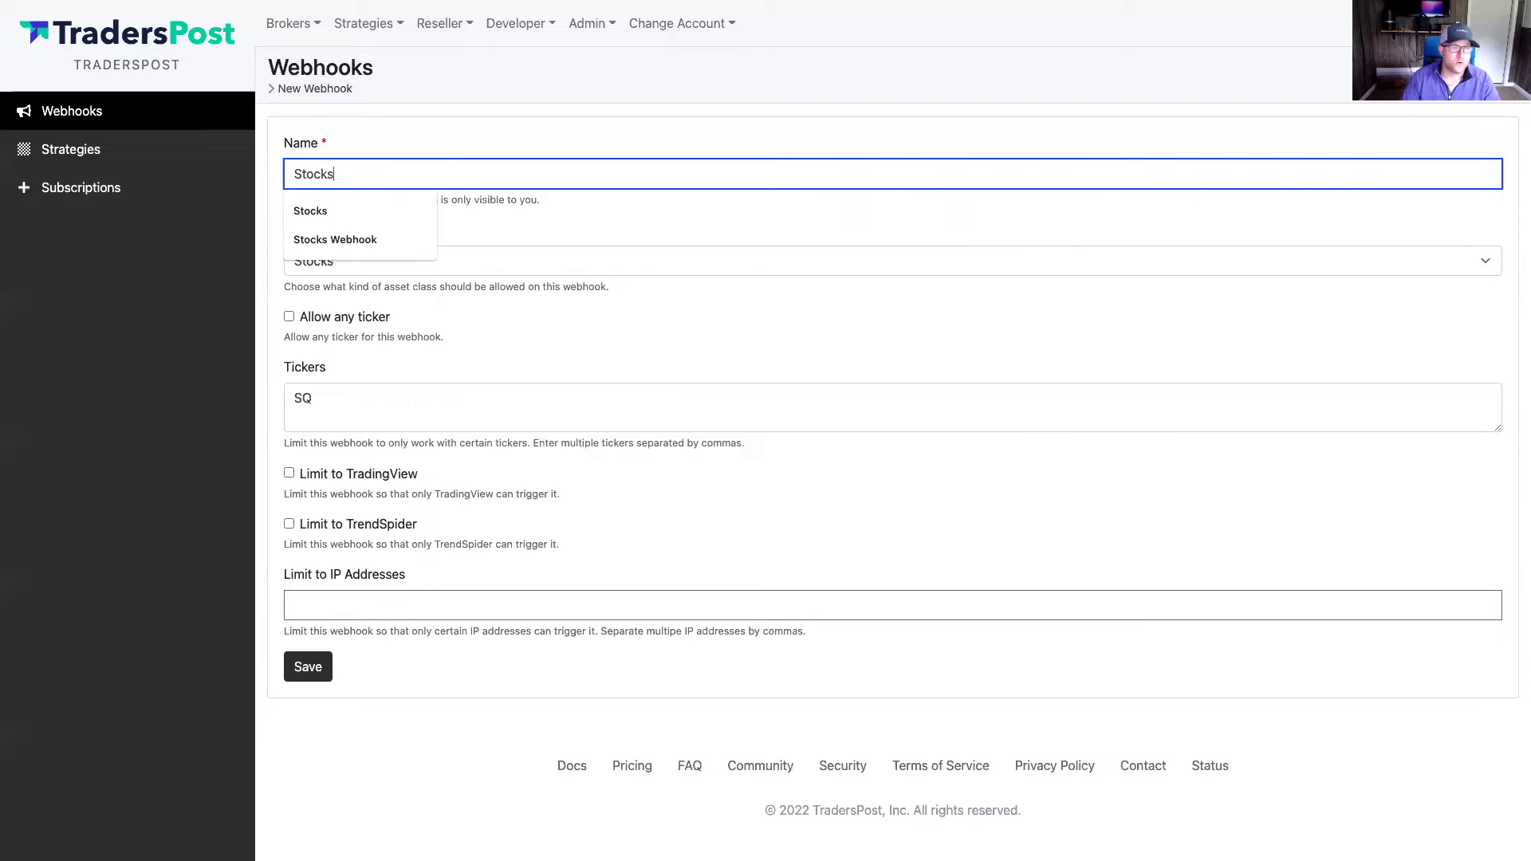
{"action": "left_click", "coordinate": [417, 168]}
{"action": "left_click", "coordinate": [417, 167]}
{"action": "type", "text": "W"}
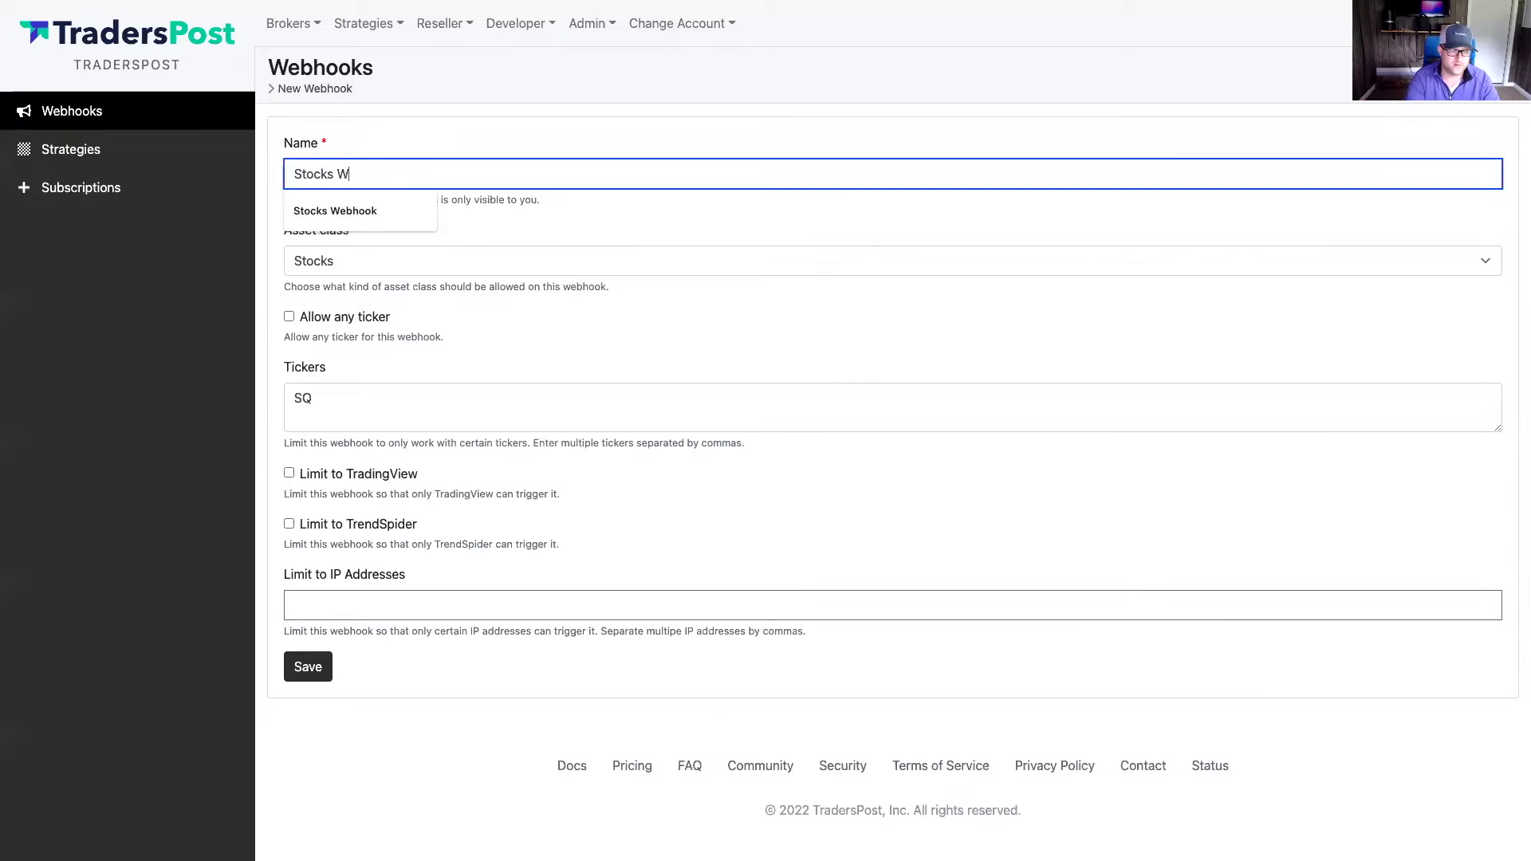
{"action": "type", "text": "ebhook"}
Clear the webhook's tickers, try the Allow any ticker option, and restrict the webhook to SQ again
{"action": "left_click", "coordinate": [350, 398]}
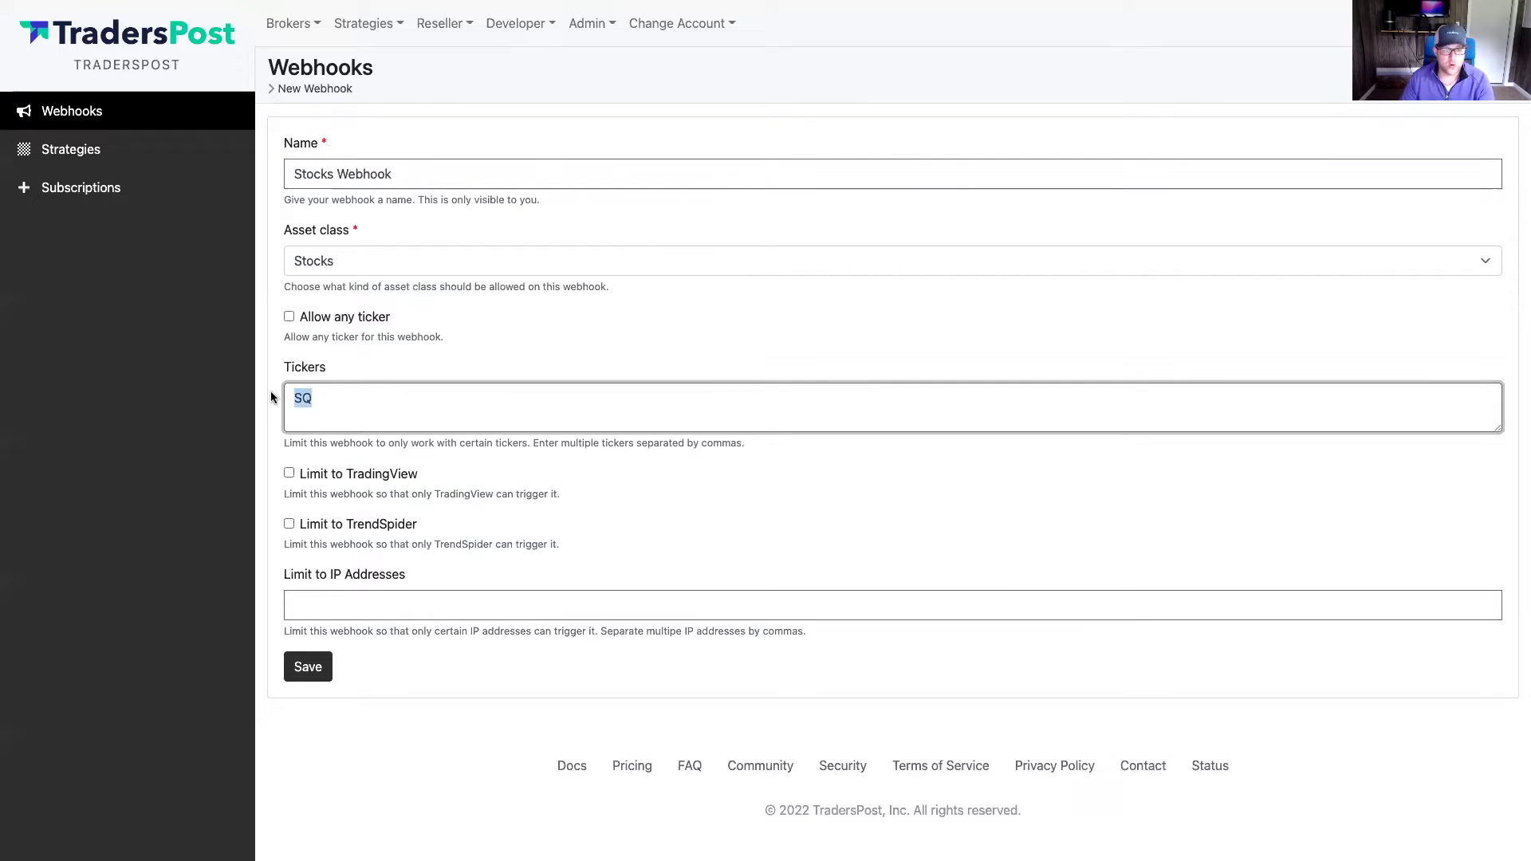
{"action": "key", "text": "BackSpace"}
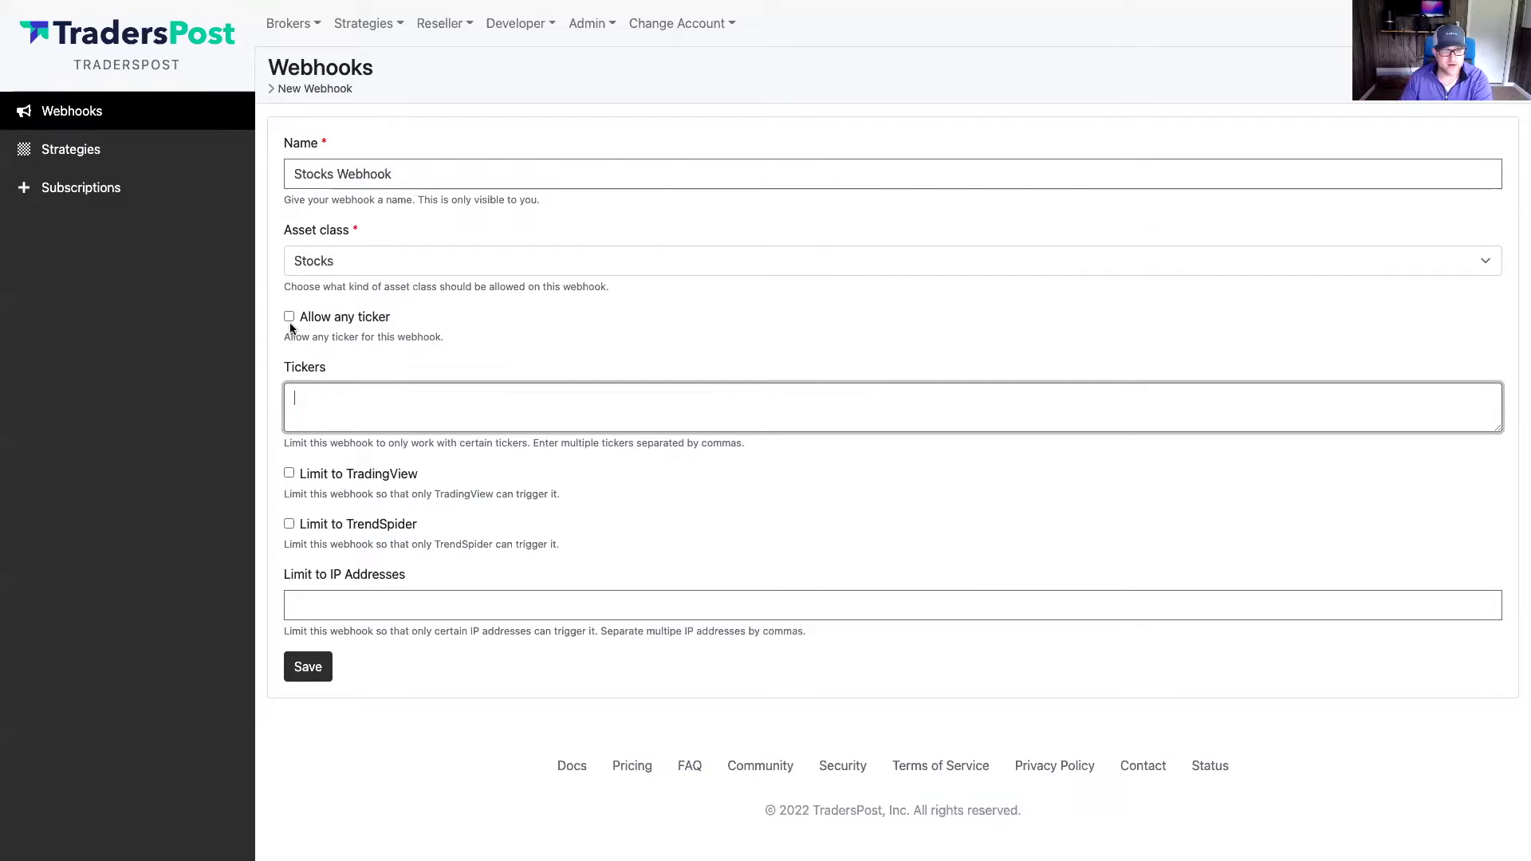
{"action": "left_click", "coordinate": [289, 317]}
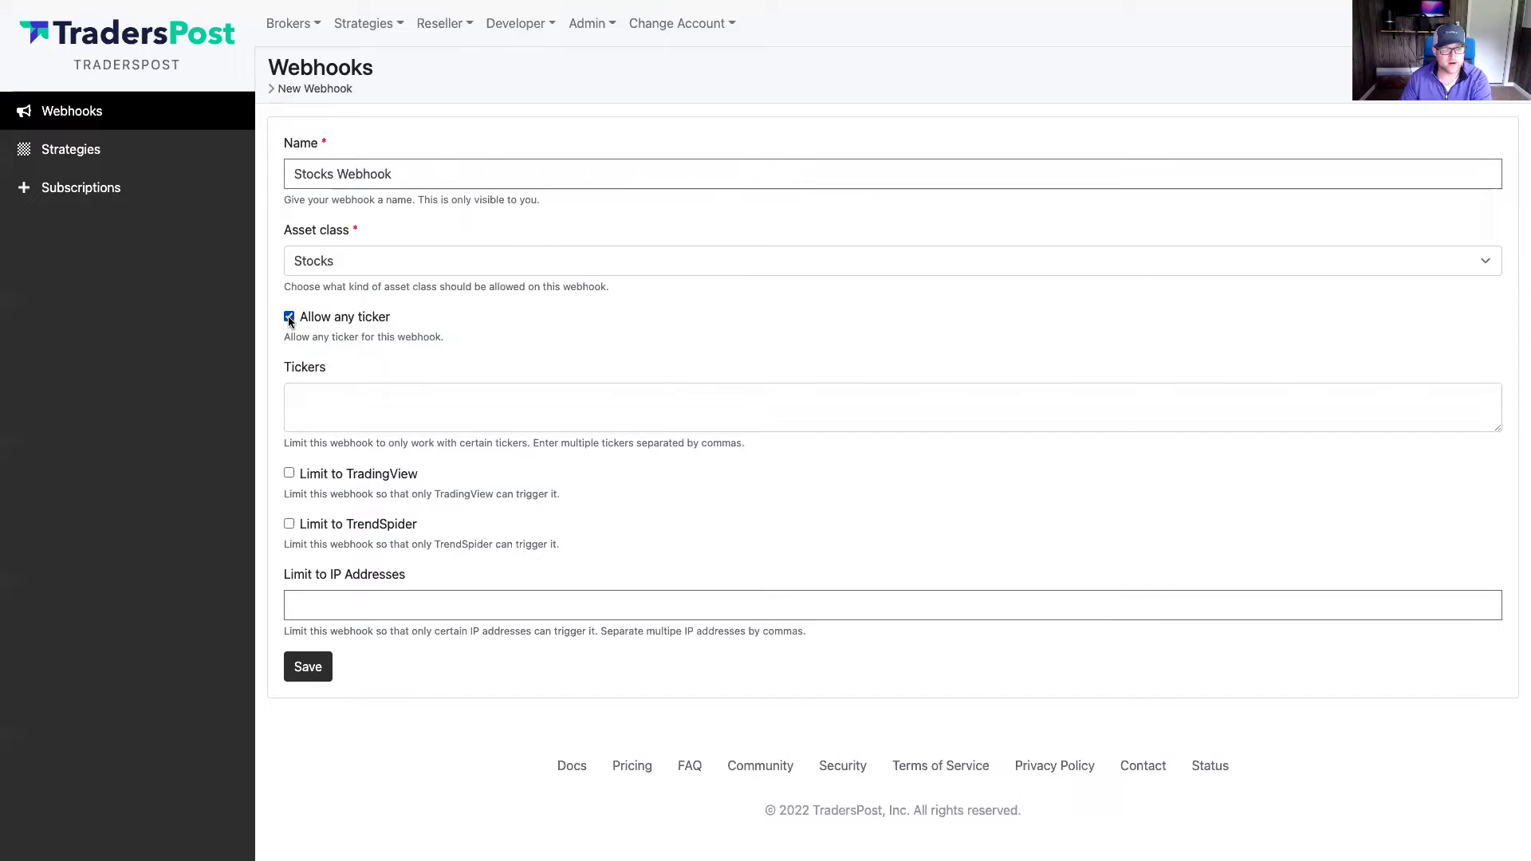
{"action": "left_click", "coordinate": [288, 317]}
{"action": "left_click", "coordinate": [319, 416]}
{"action": "type", "text": "SQ"}
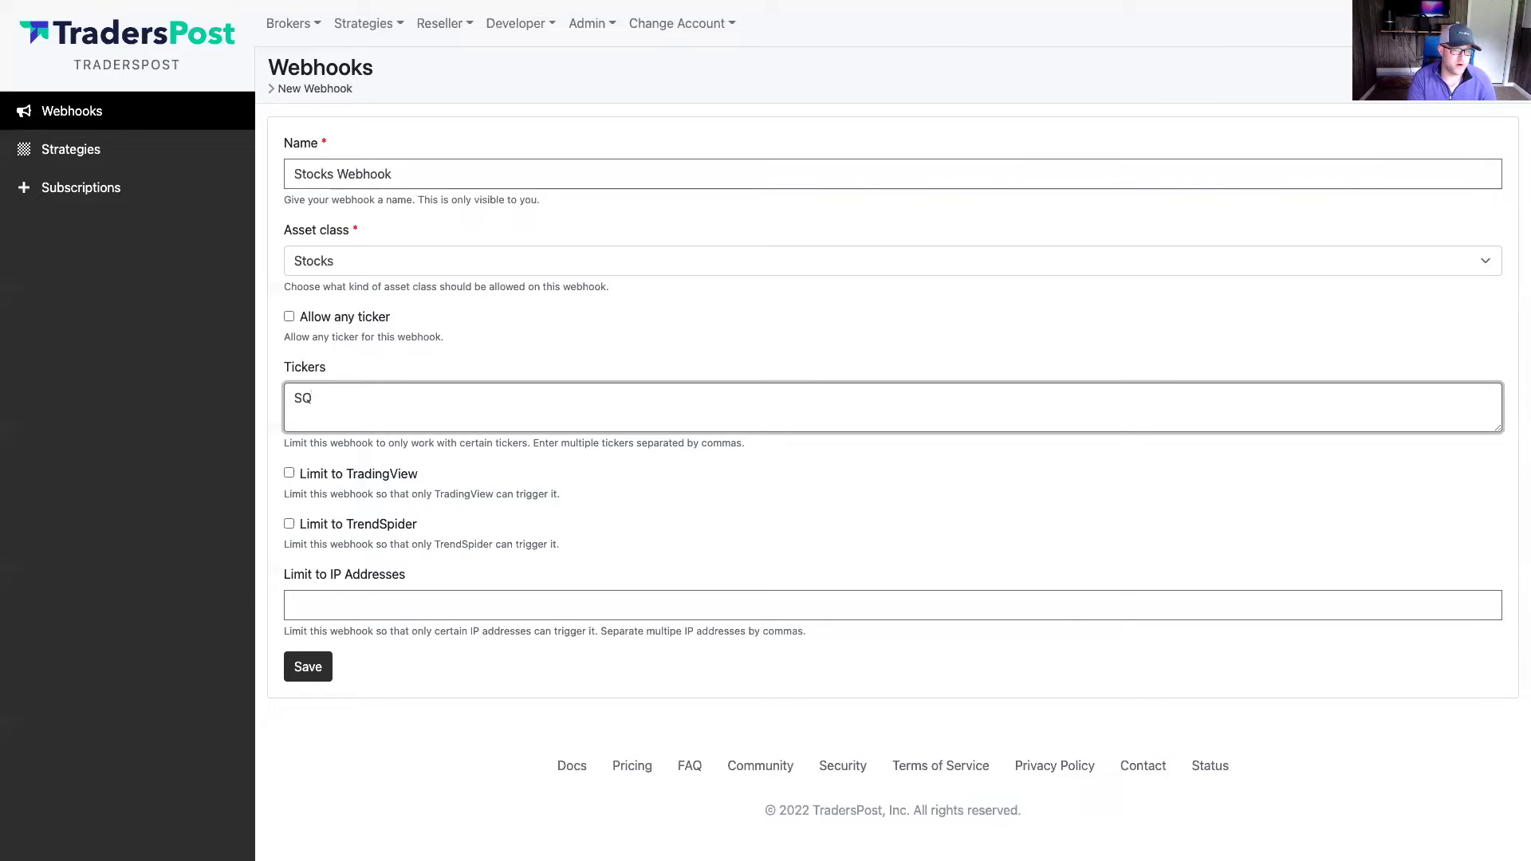
Try adding TSLA as a second comma-separated ticker on the webhook, and remove it again
{"action": "type", "text": ",TSLA"}
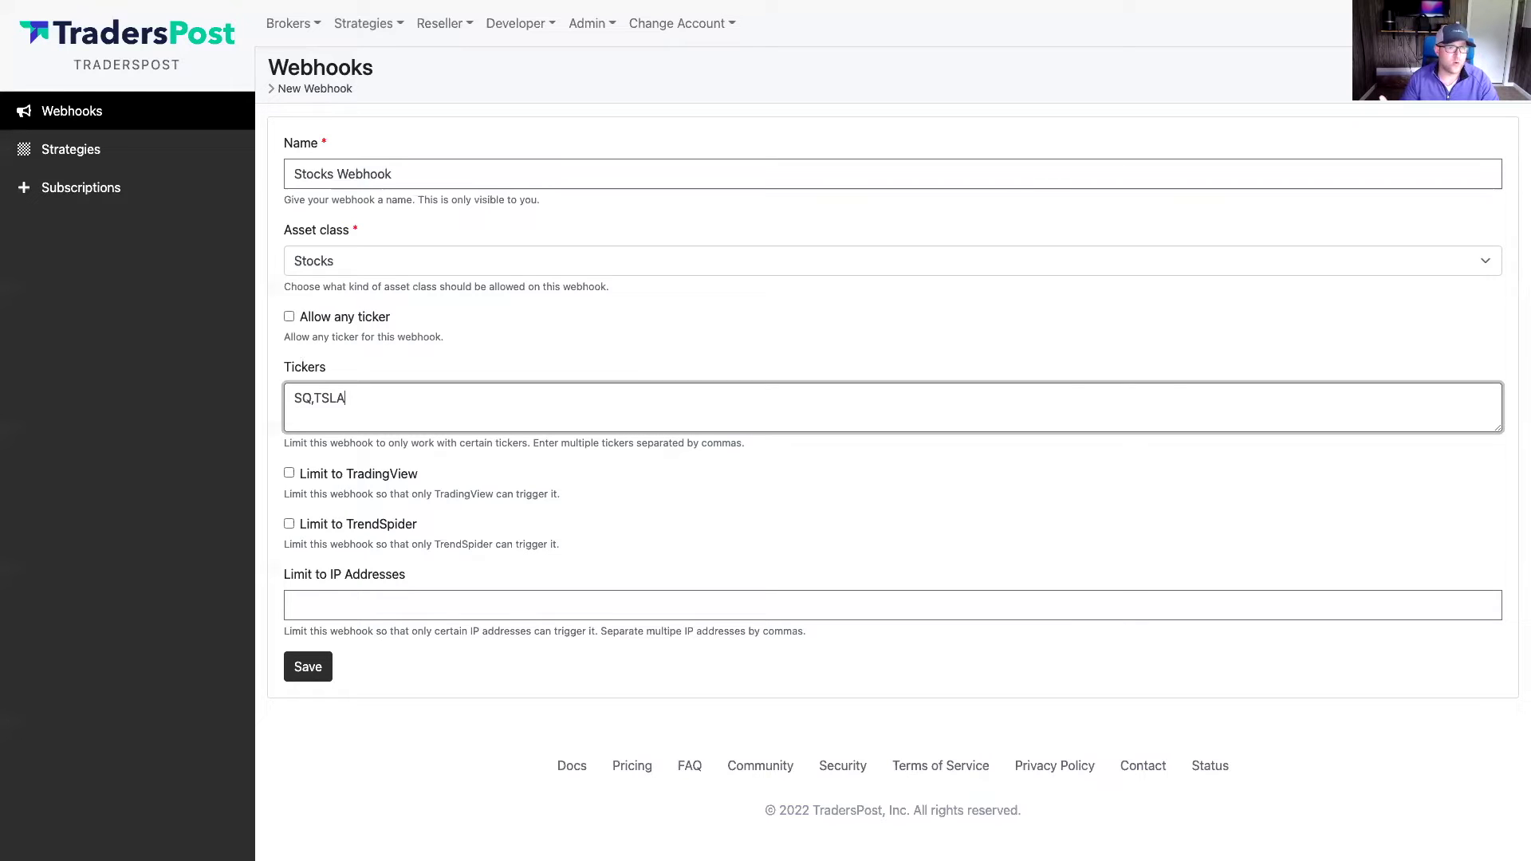
{"action": "key", "text": "BackSpace"}
{"action": "key", "text": "BackSpace"}
{"action": "key", "text": "BackSpace"}
{"action": "key", "text": "BackSpace"}
{"action": "key", "text": "BackSpace"}
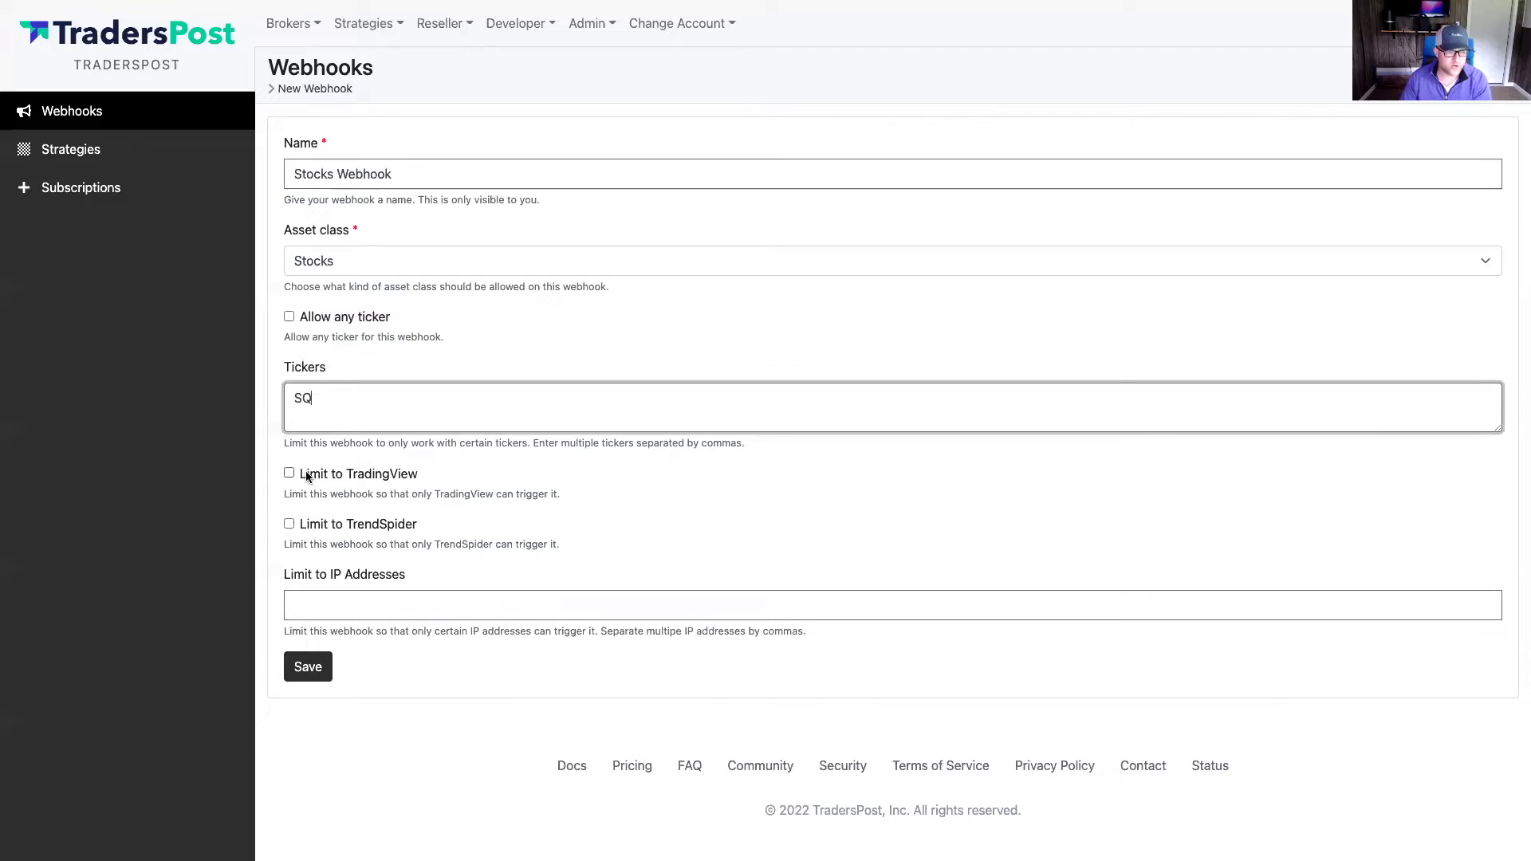
Save the Stocks Webhook with no TradingView, TrendSpider or IP address limit
{"action": "left_click", "coordinate": [285, 475]}
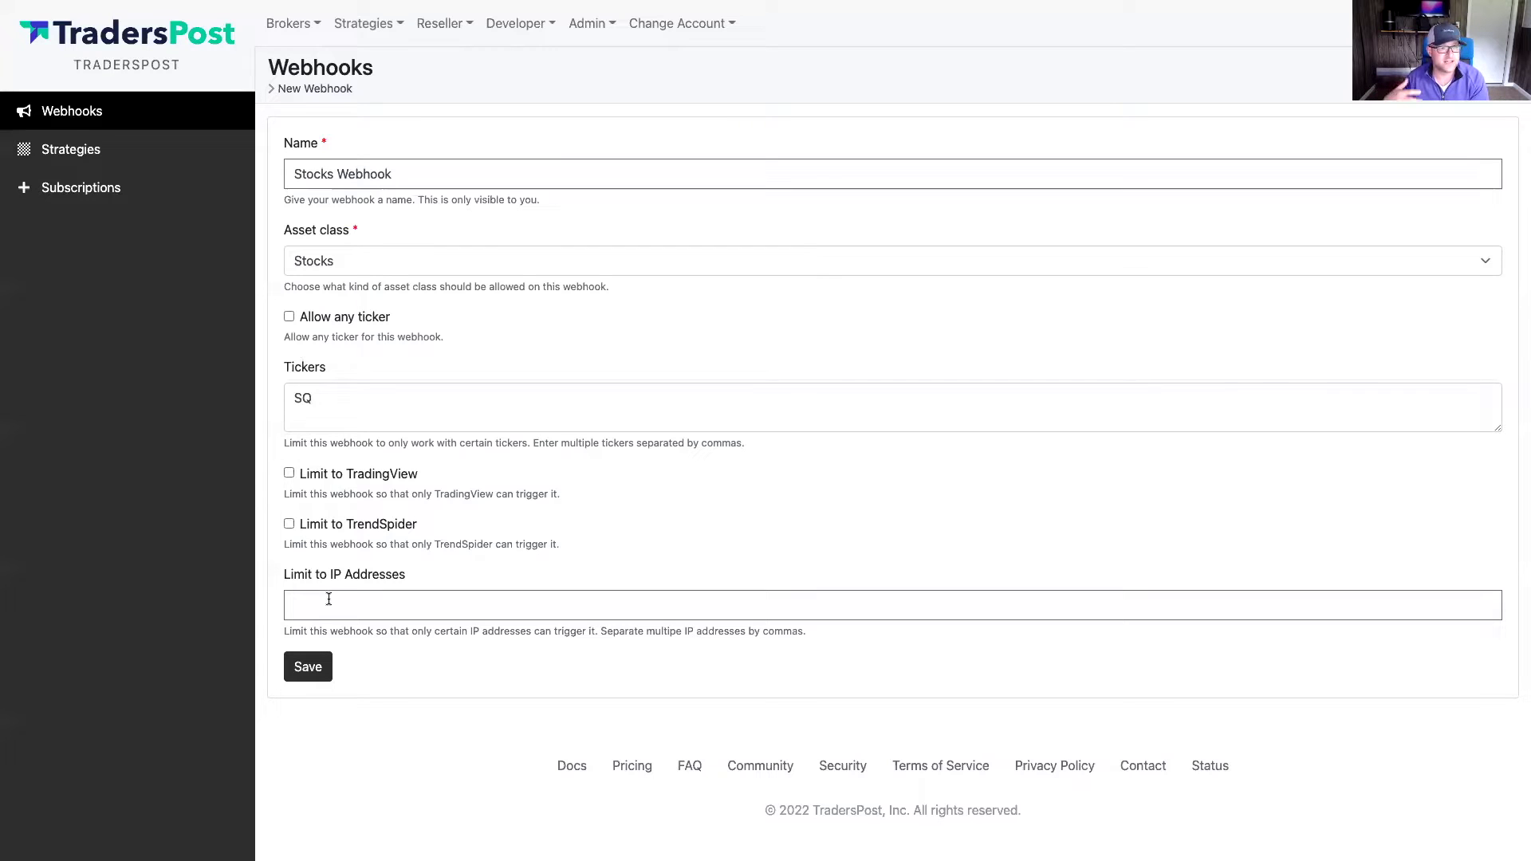
{"action": "left_click", "coordinate": [289, 656]}
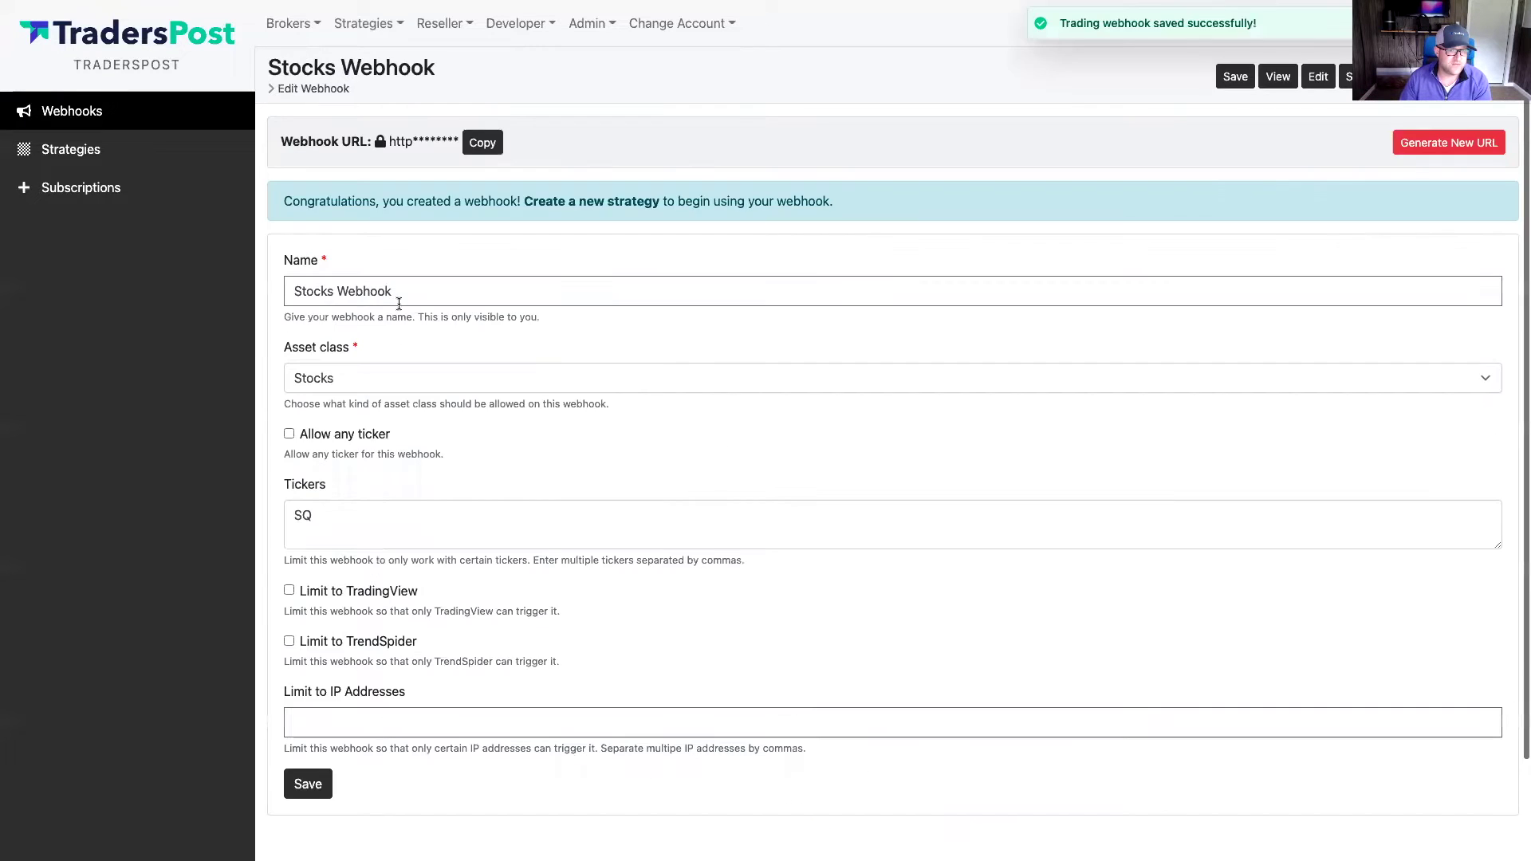
{"action": "scroll", "coordinate": [1122, 176], "scroll_direction": "down", "scroll_amount": 1}
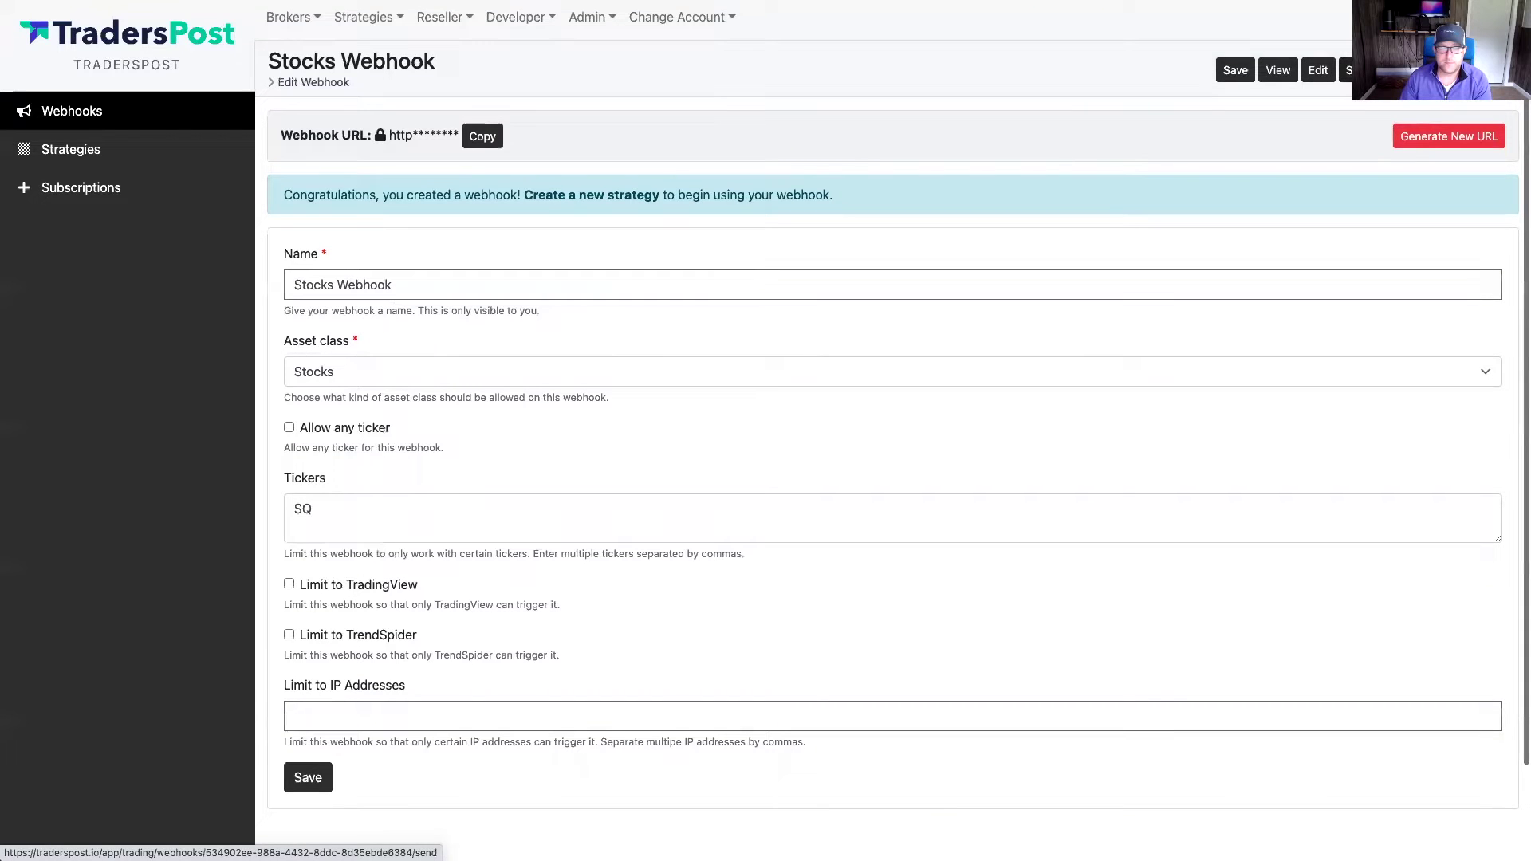
Create a new strategy named Stocks Strategy and associate it with Stocks Webhook
{"action": "left_click", "coordinate": [556, 199]}
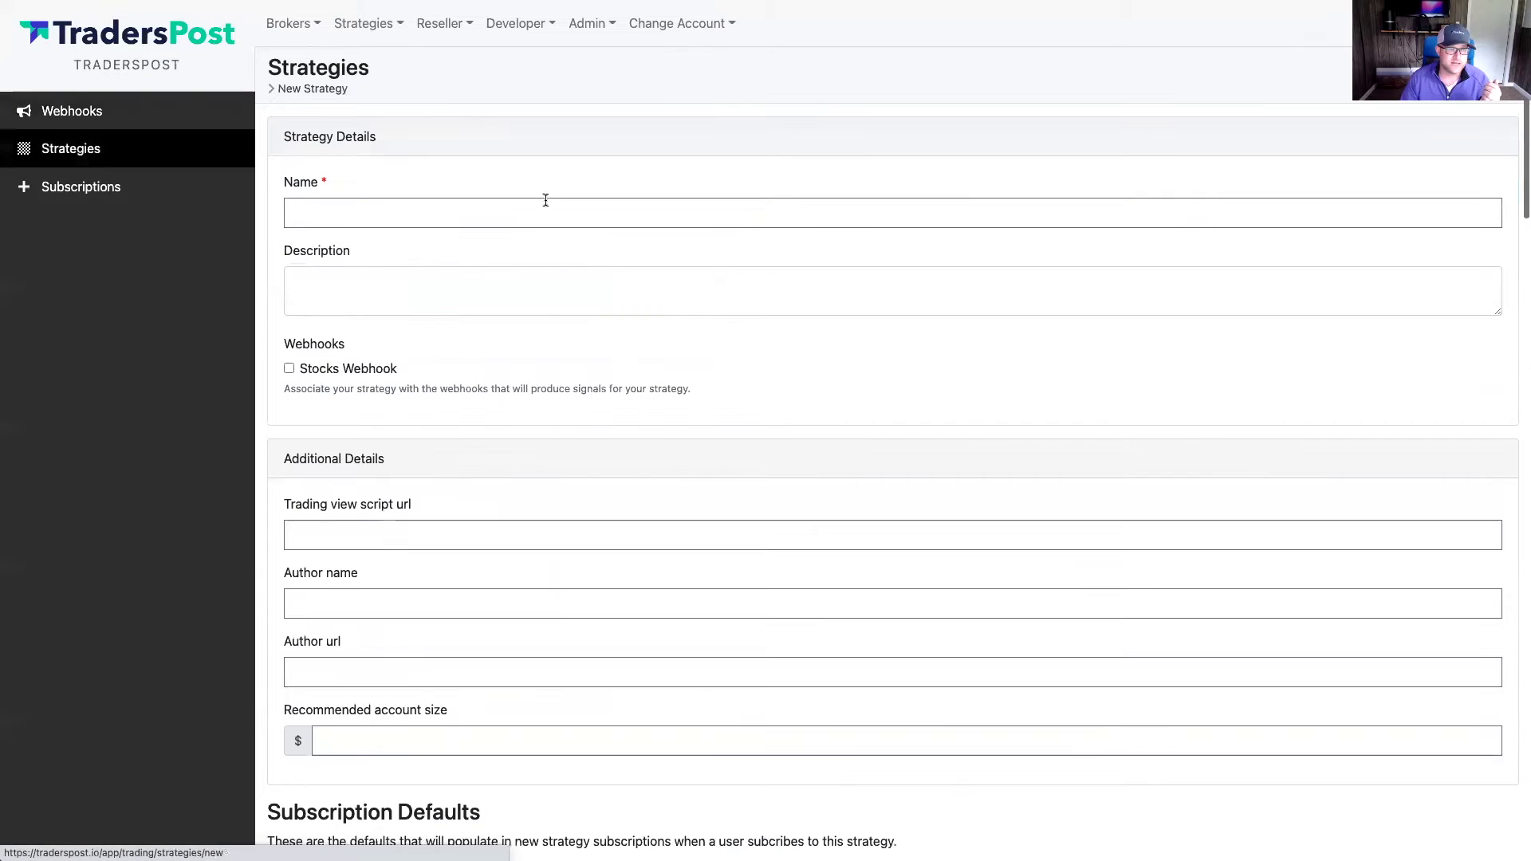
{"action": "left_click", "coordinate": [397, 213]}
{"action": "type", "text": "Stocks Strategy"}
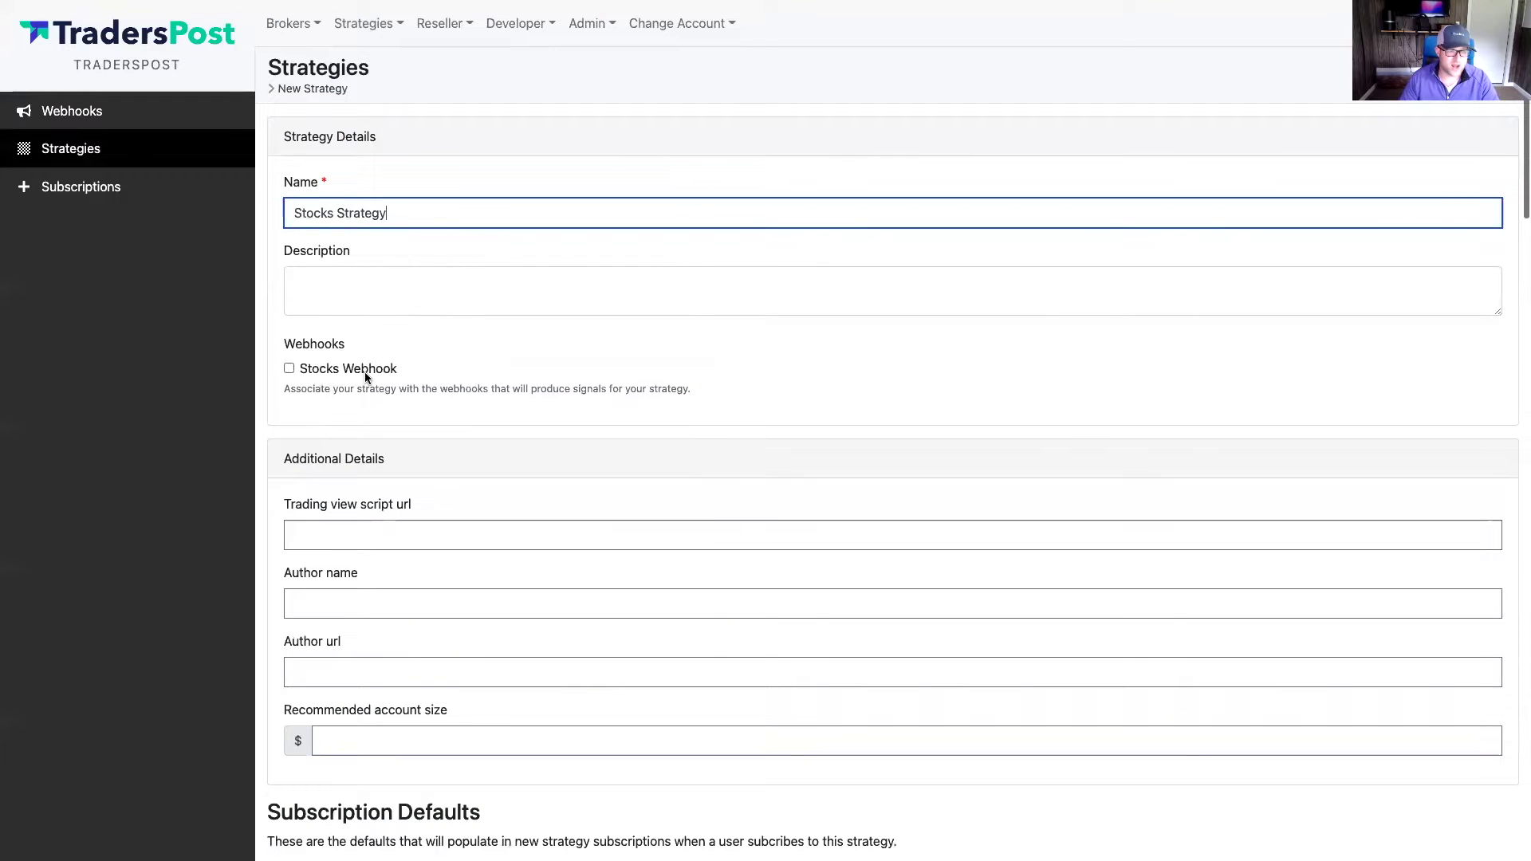
{"action": "left_click", "coordinate": [315, 371]}
Examine the strategy's optional Additional Details fields and the Subscription Defaults description without entering anything
{"action": "scroll", "coordinate": [419, 507], "scroll_direction": "down", "scroll_amount": 3}
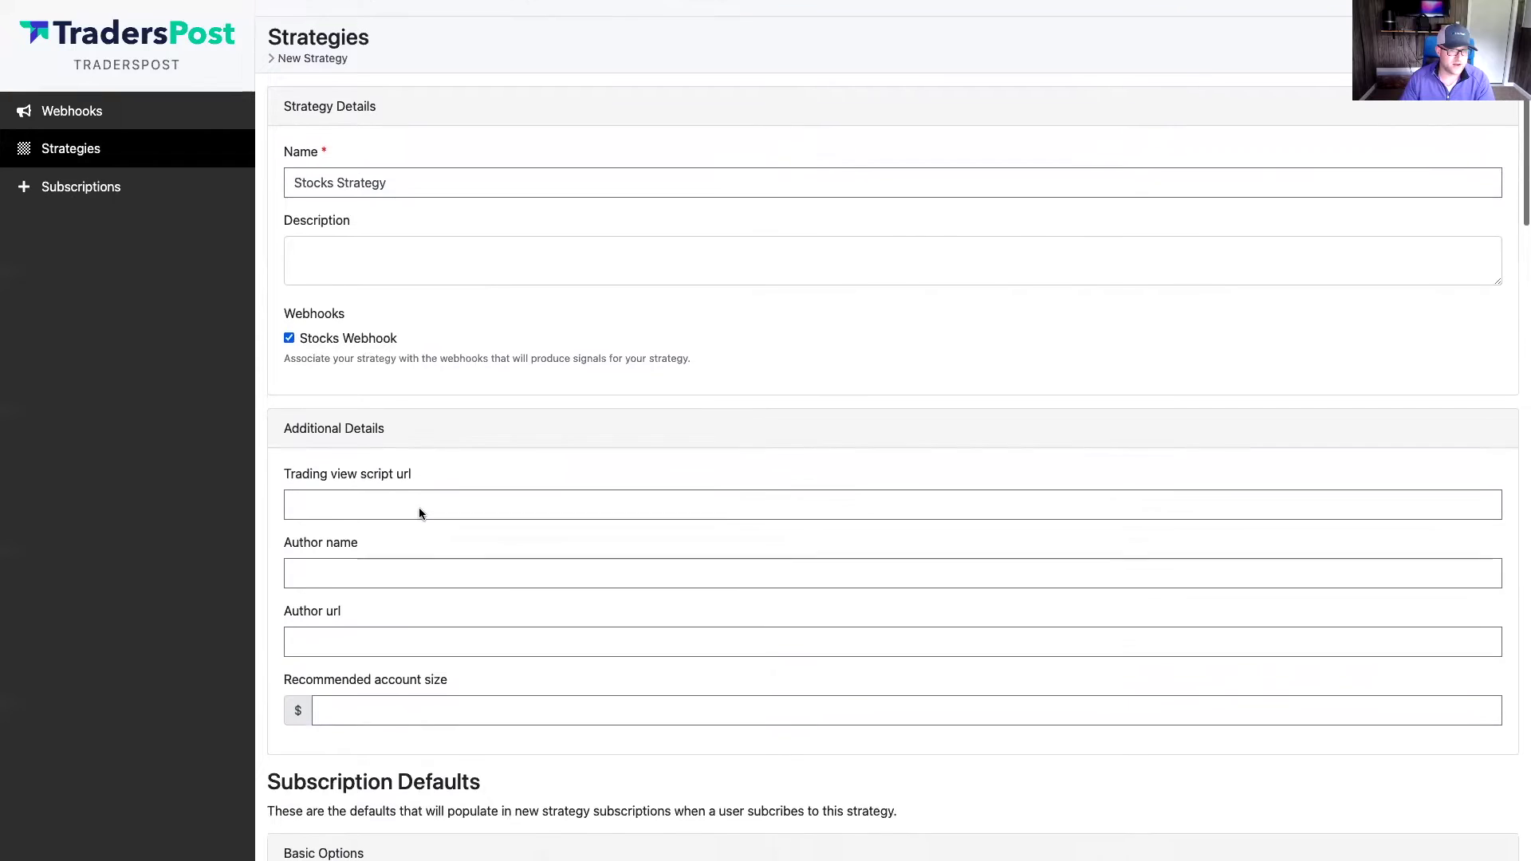
{"action": "scroll", "coordinate": [418, 507], "scroll_direction": "down", "scroll_amount": 3}
{"action": "scroll", "coordinate": [419, 507], "scroll_direction": "up", "scroll_amount": 5}
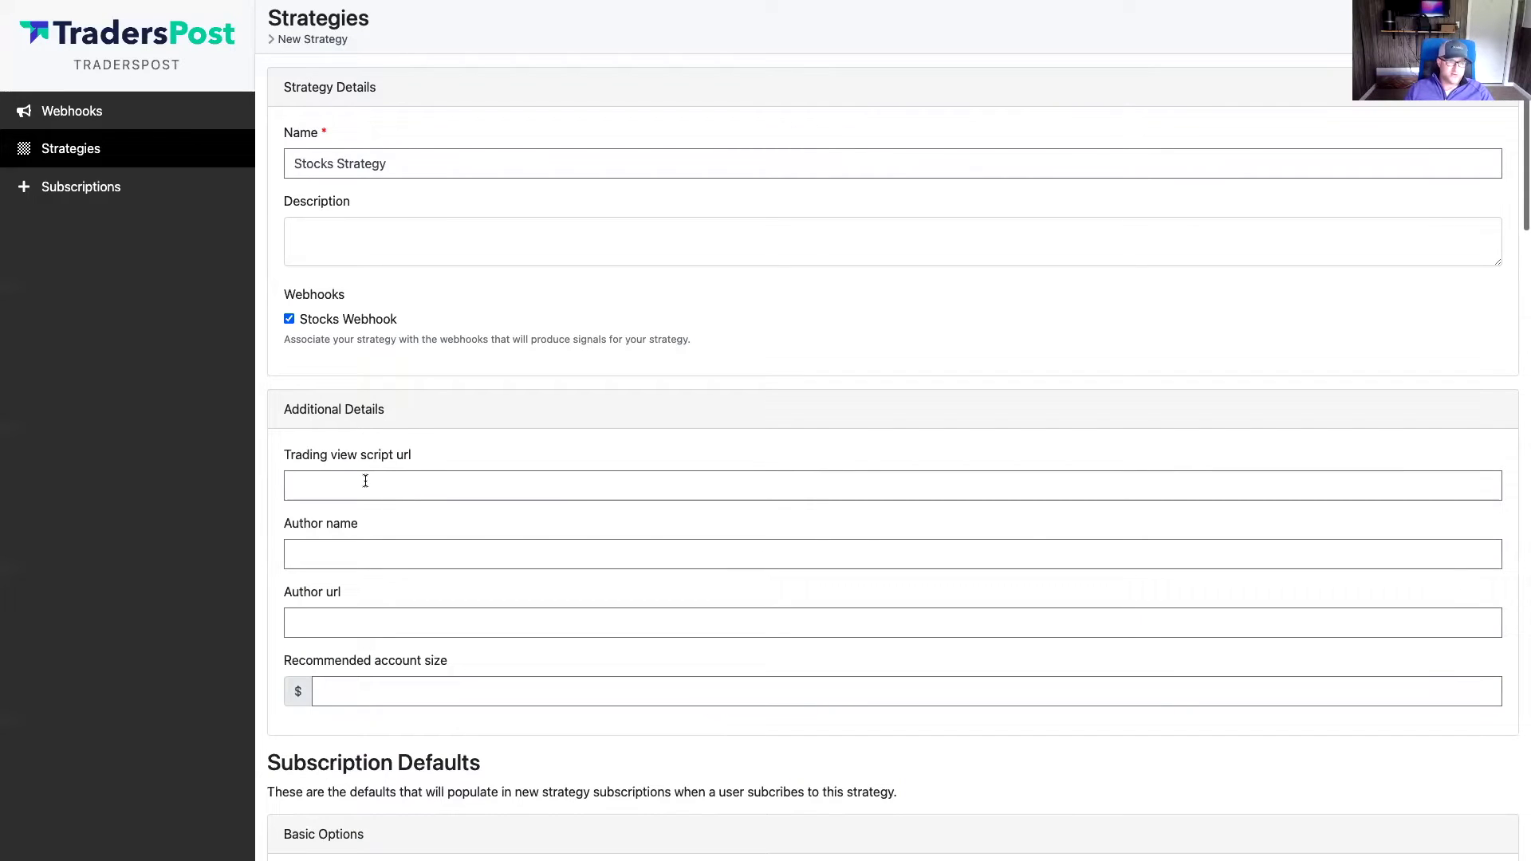
{"action": "left_click", "coordinate": [370, 480]}
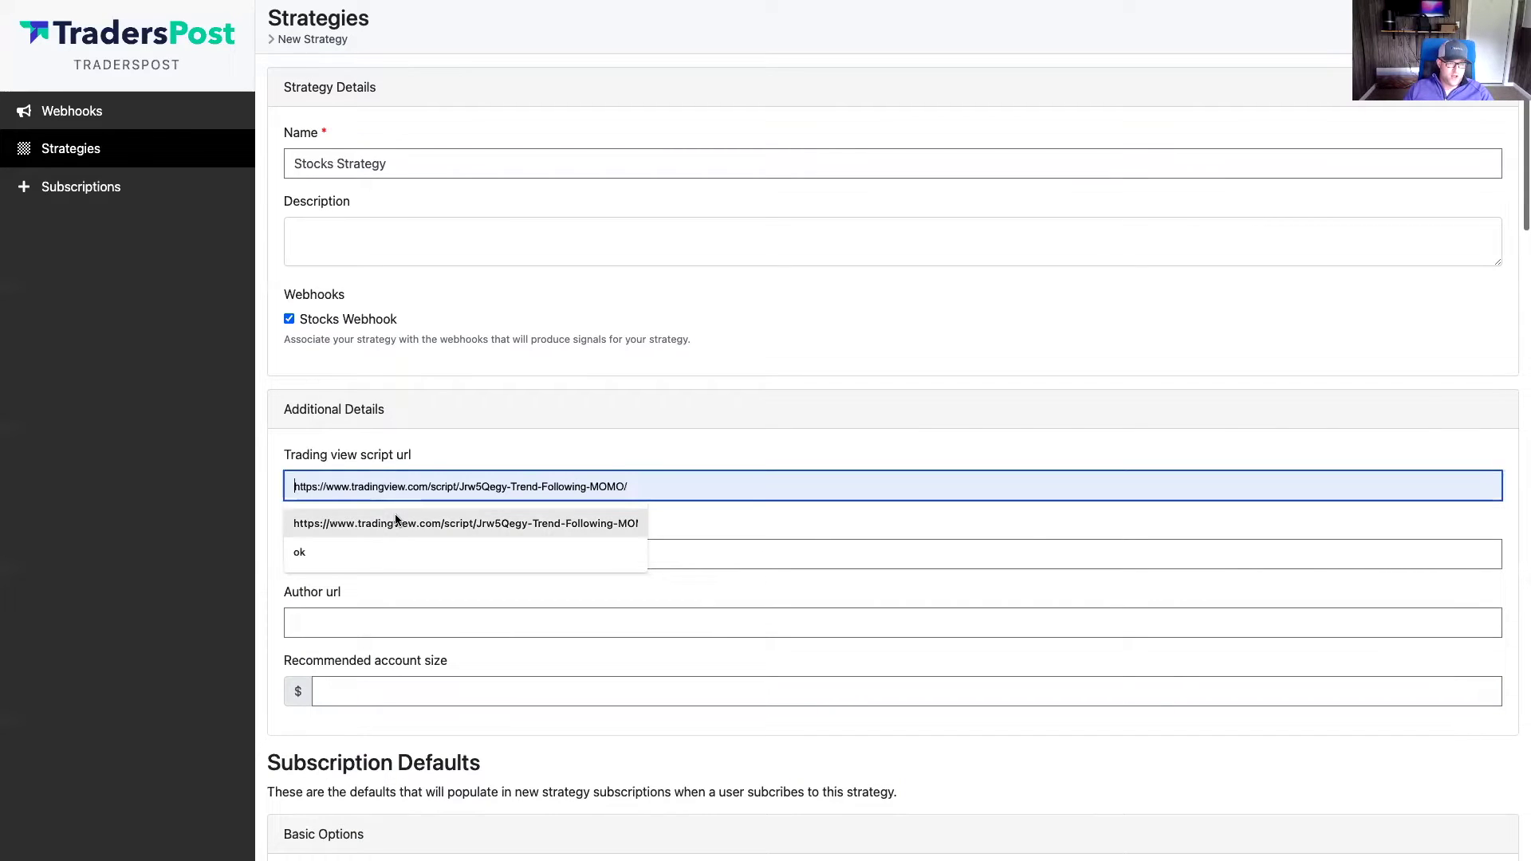
{"action": "left_click", "coordinate": [410, 437]}
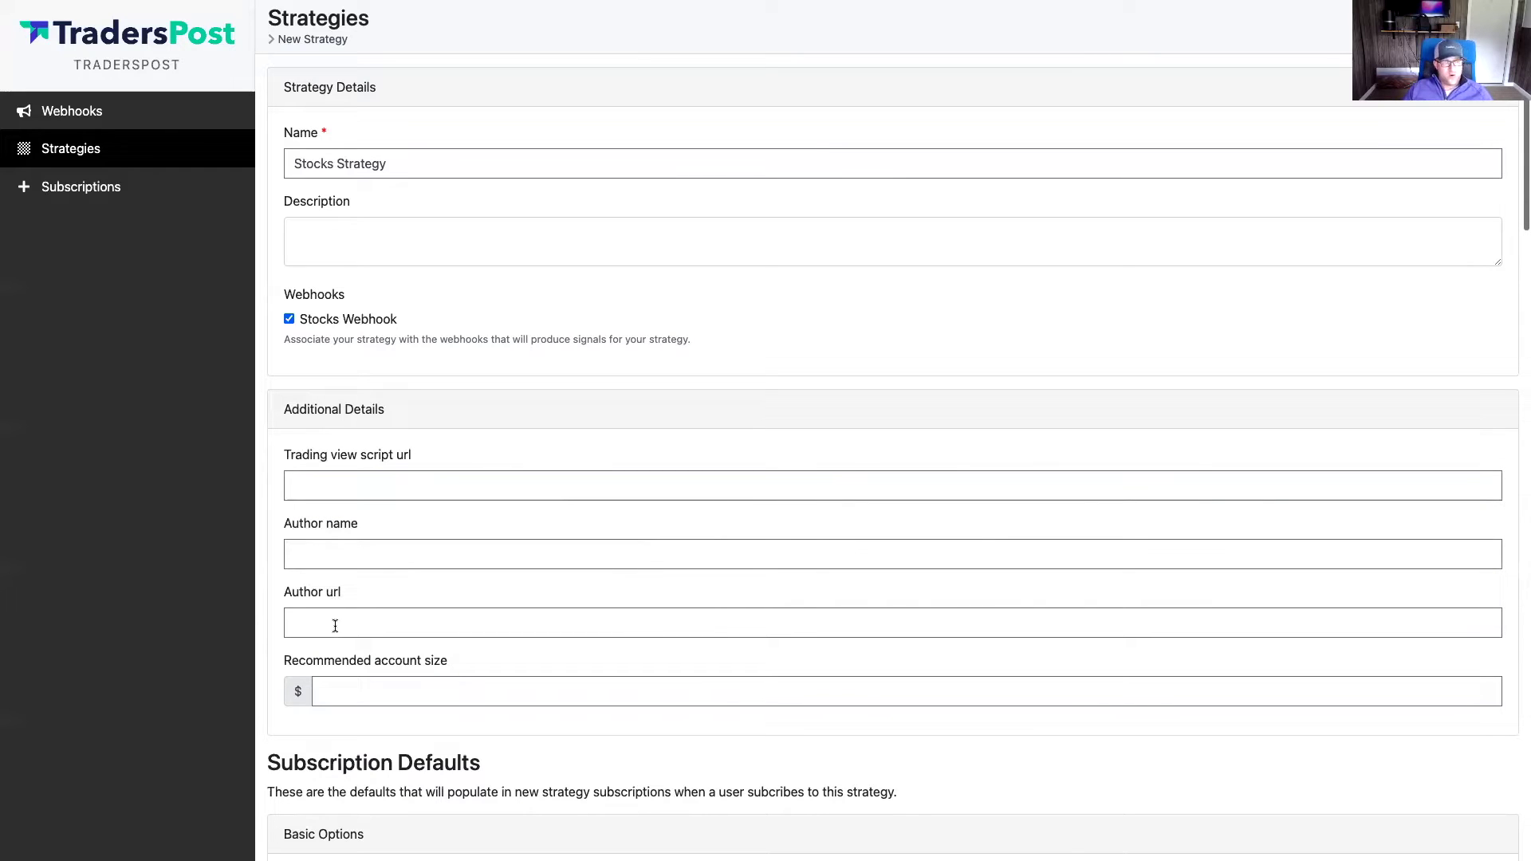
{"action": "left_click", "coordinate": [349, 686]}
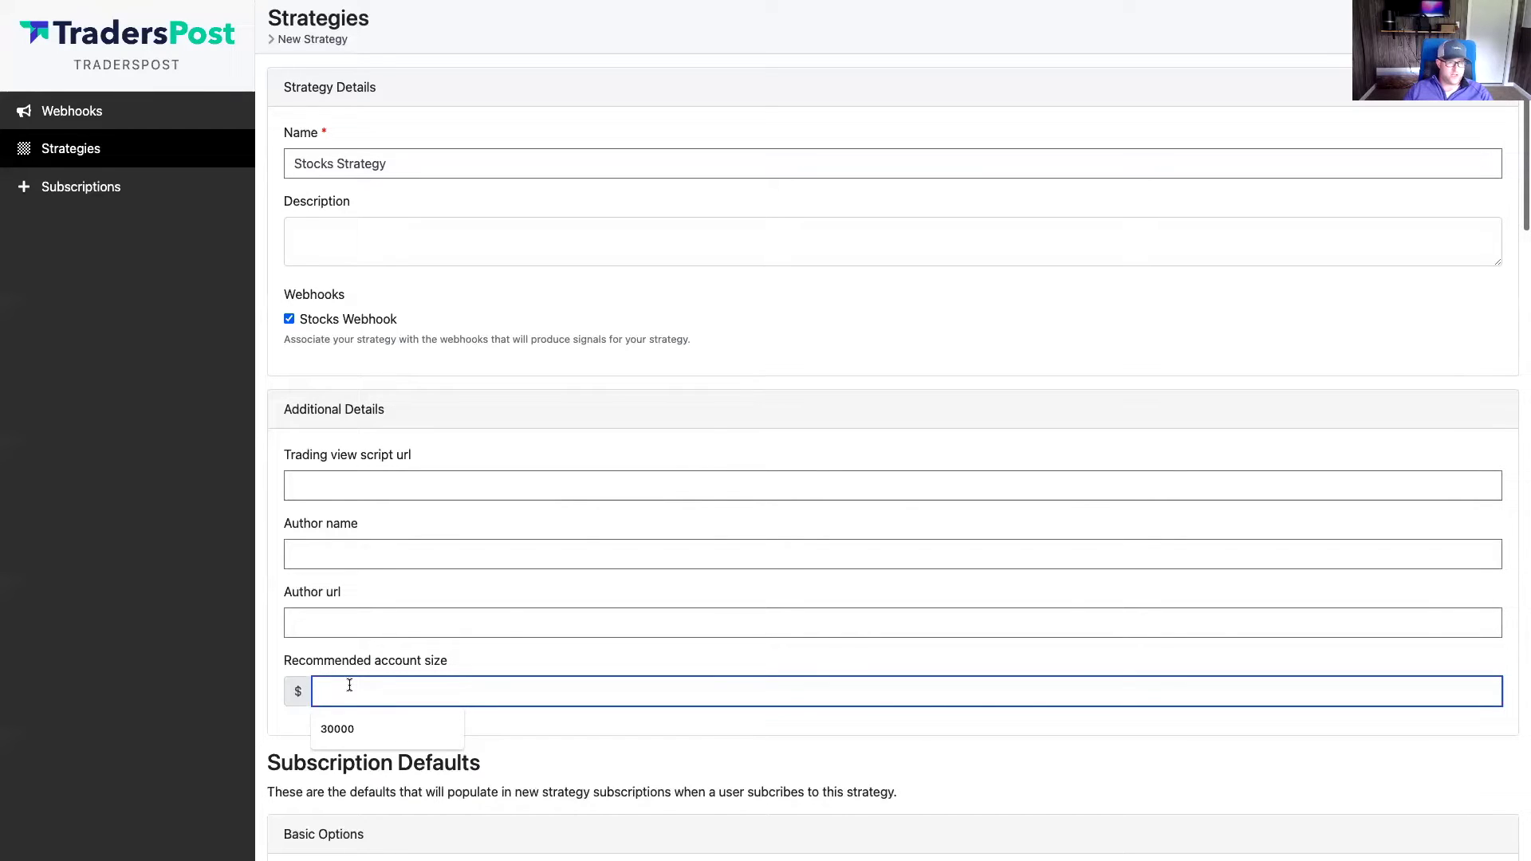
{"action": "left_click", "coordinate": [256, 685]}
{"action": "scroll", "coordinate": [256, 686], "scroll_direction": "down", "scroll_amount": 5}
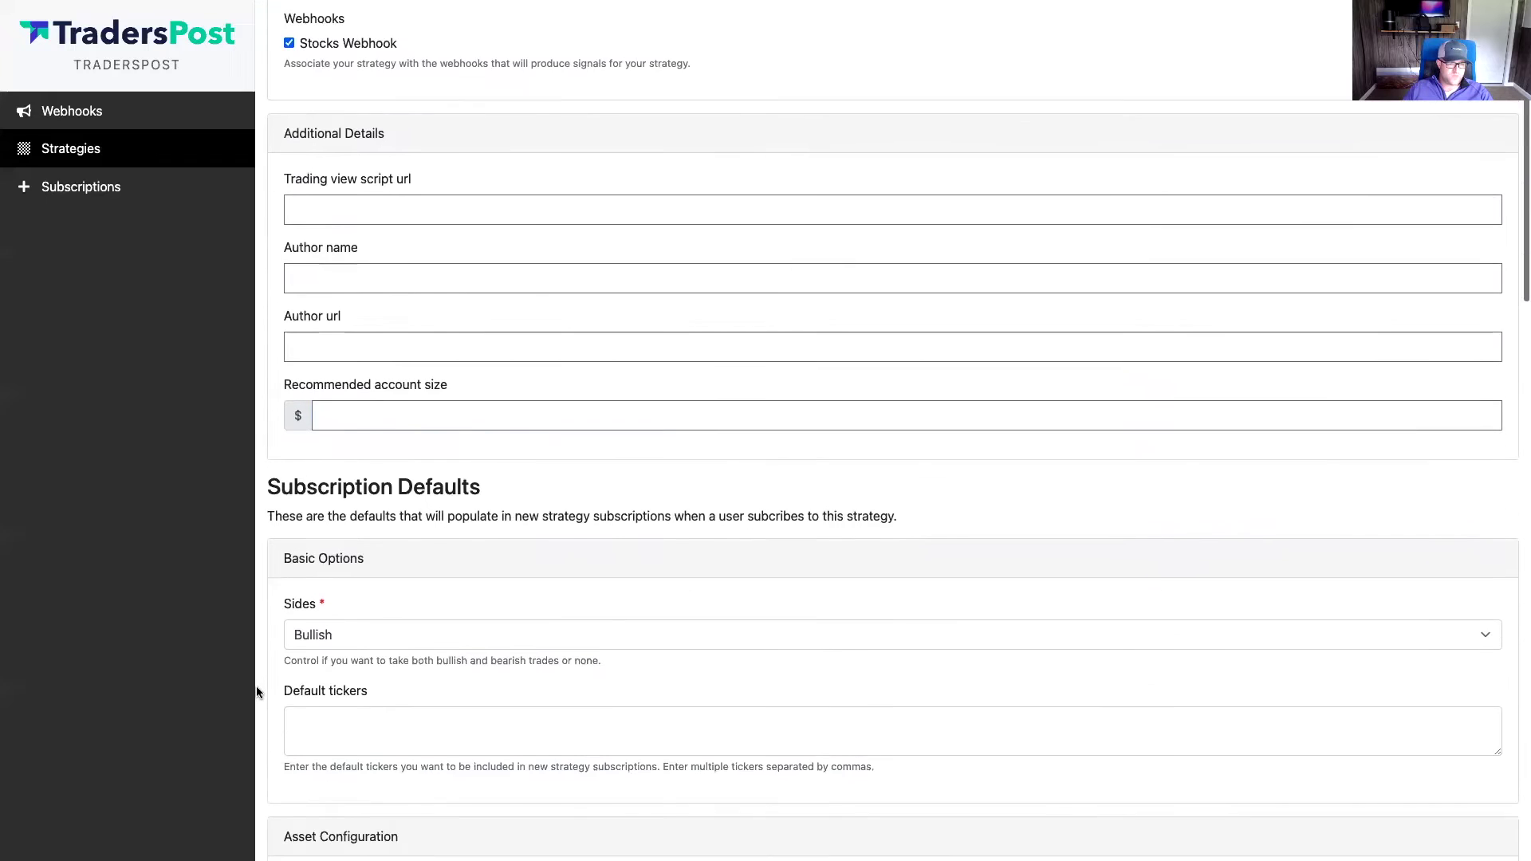
{"action": "scroll", "coordinate": [256, 686], "scroll_direction": "down", "scroll_amount": 1}
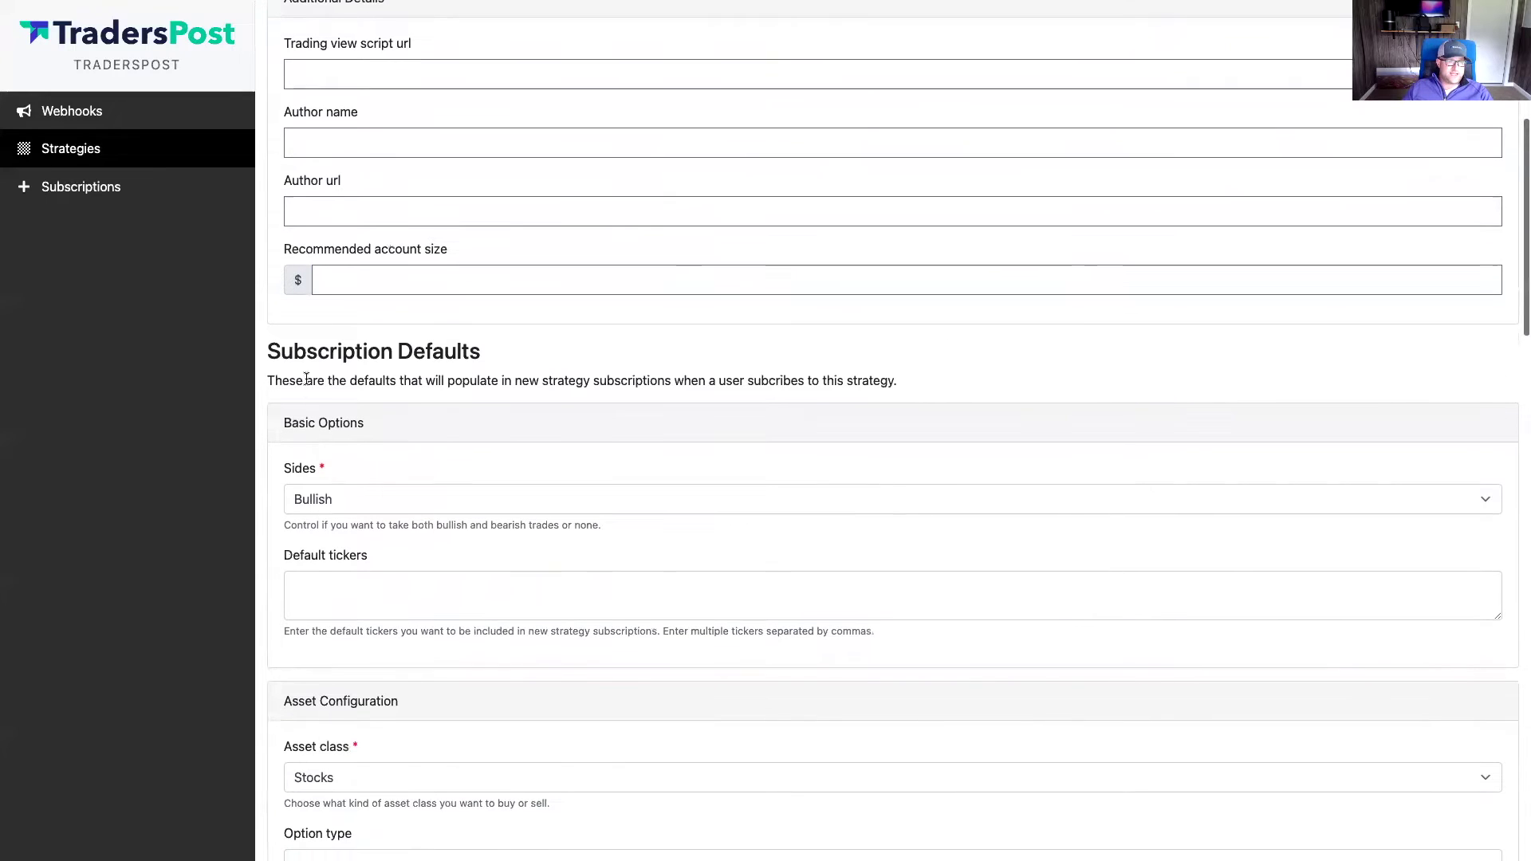
{"action": "left_click_drag", "start_coordinate": [267, 351], "coordinate": [494, 351]}
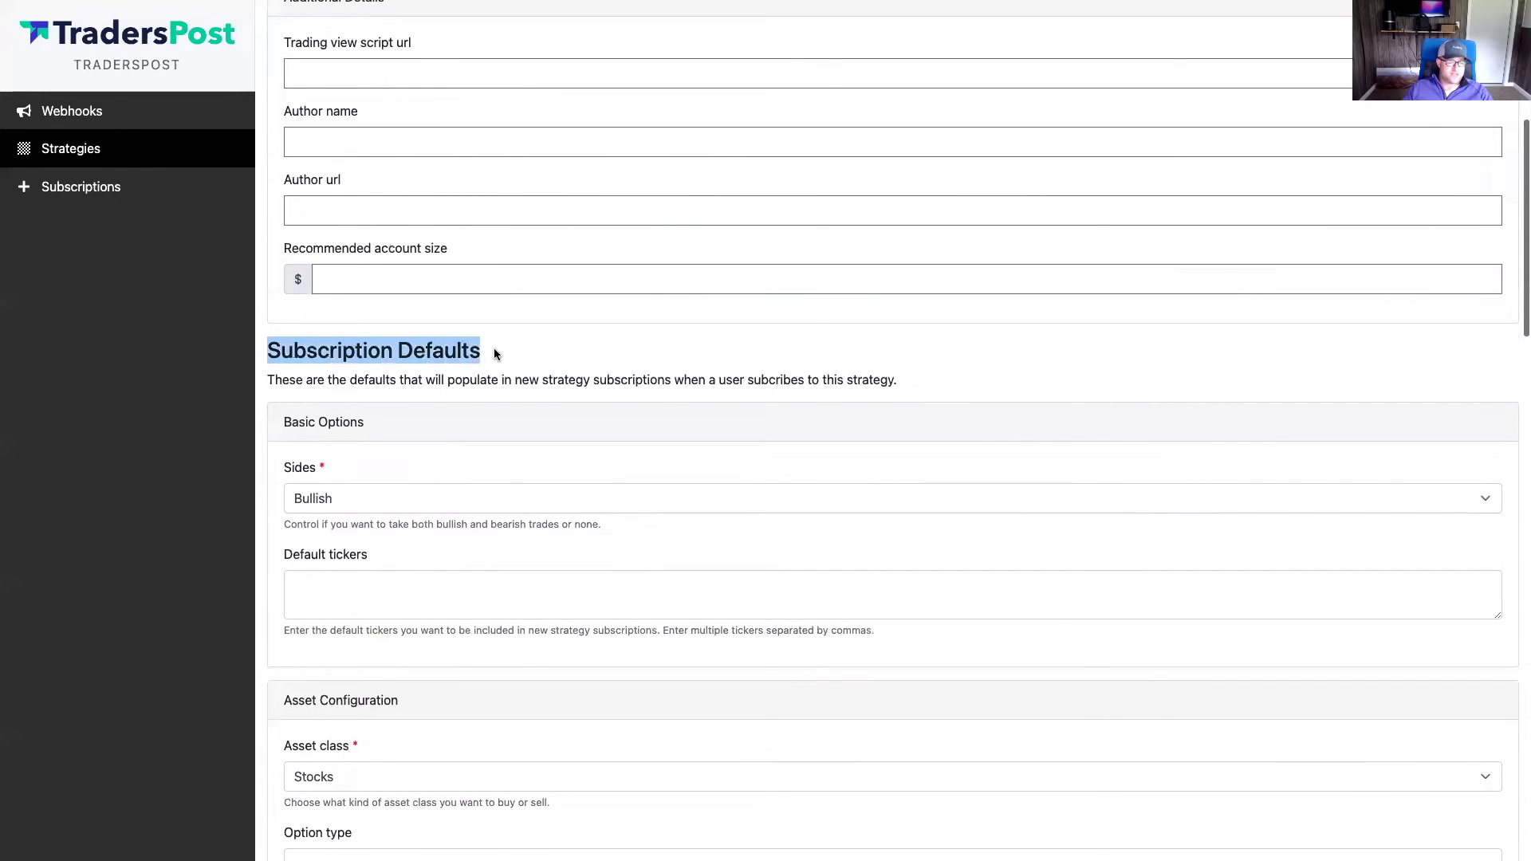
{"action": "left_click", "coordinate": [468, 380]}
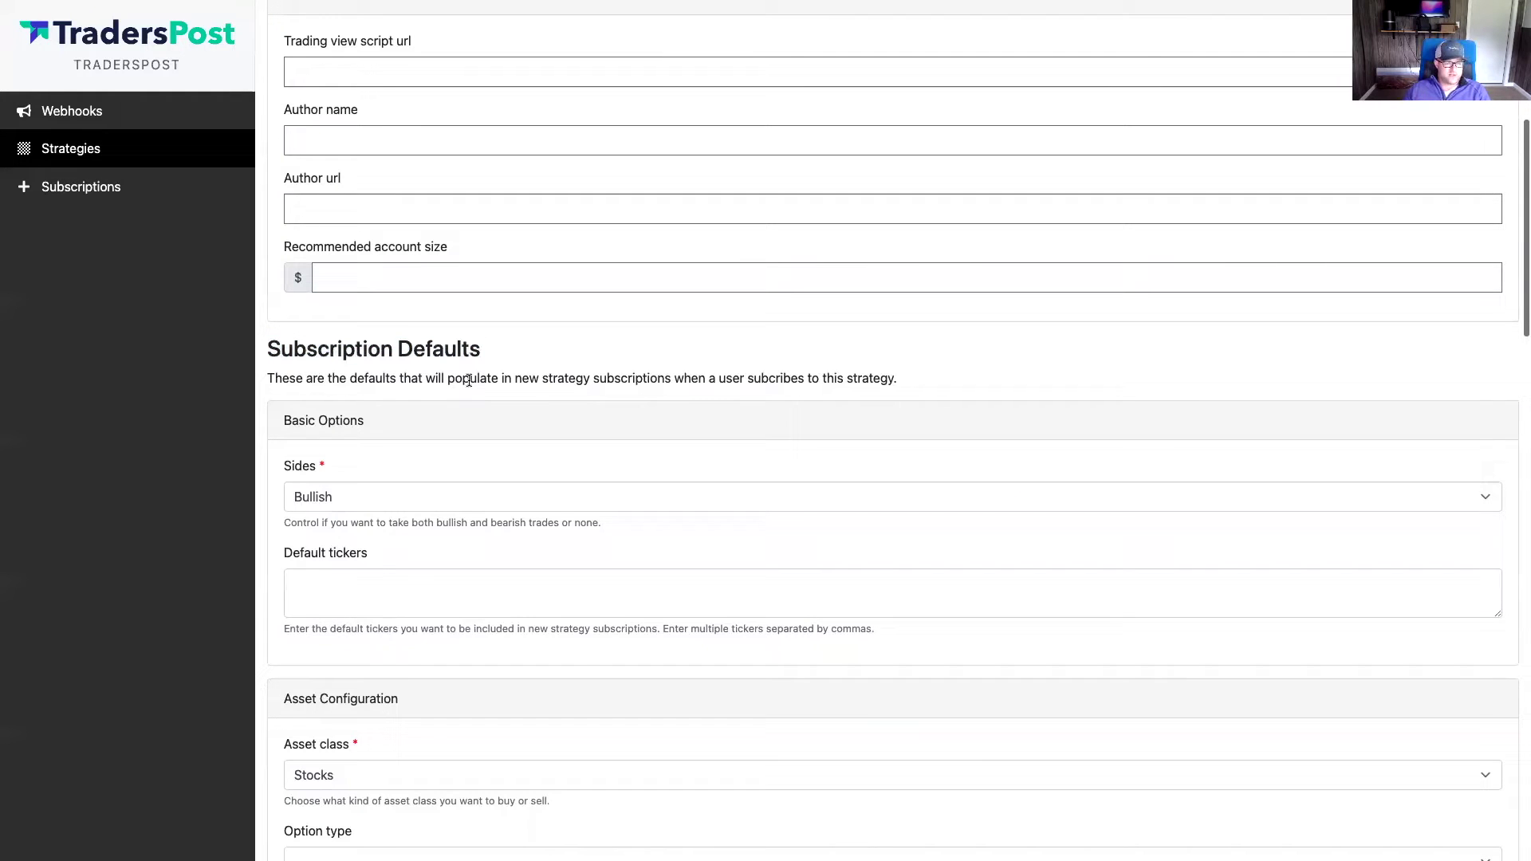
Set the subscription default sides to Both and the default ticker to SQ
{"action": "left_click", "coordinate": [353, 493]}
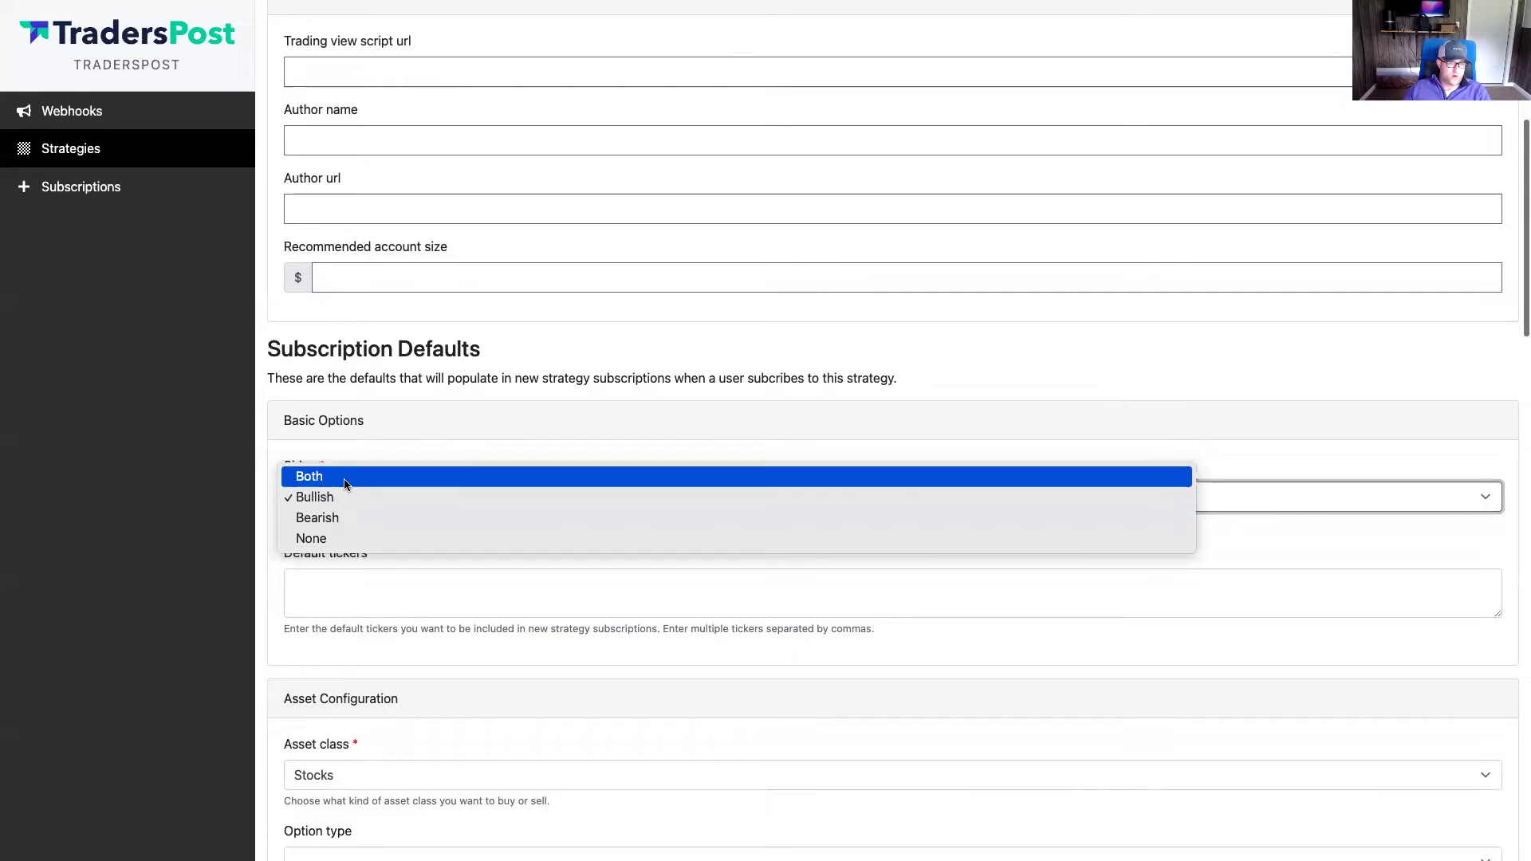
{"action": "left_click", "coordinate": [346, 476]}
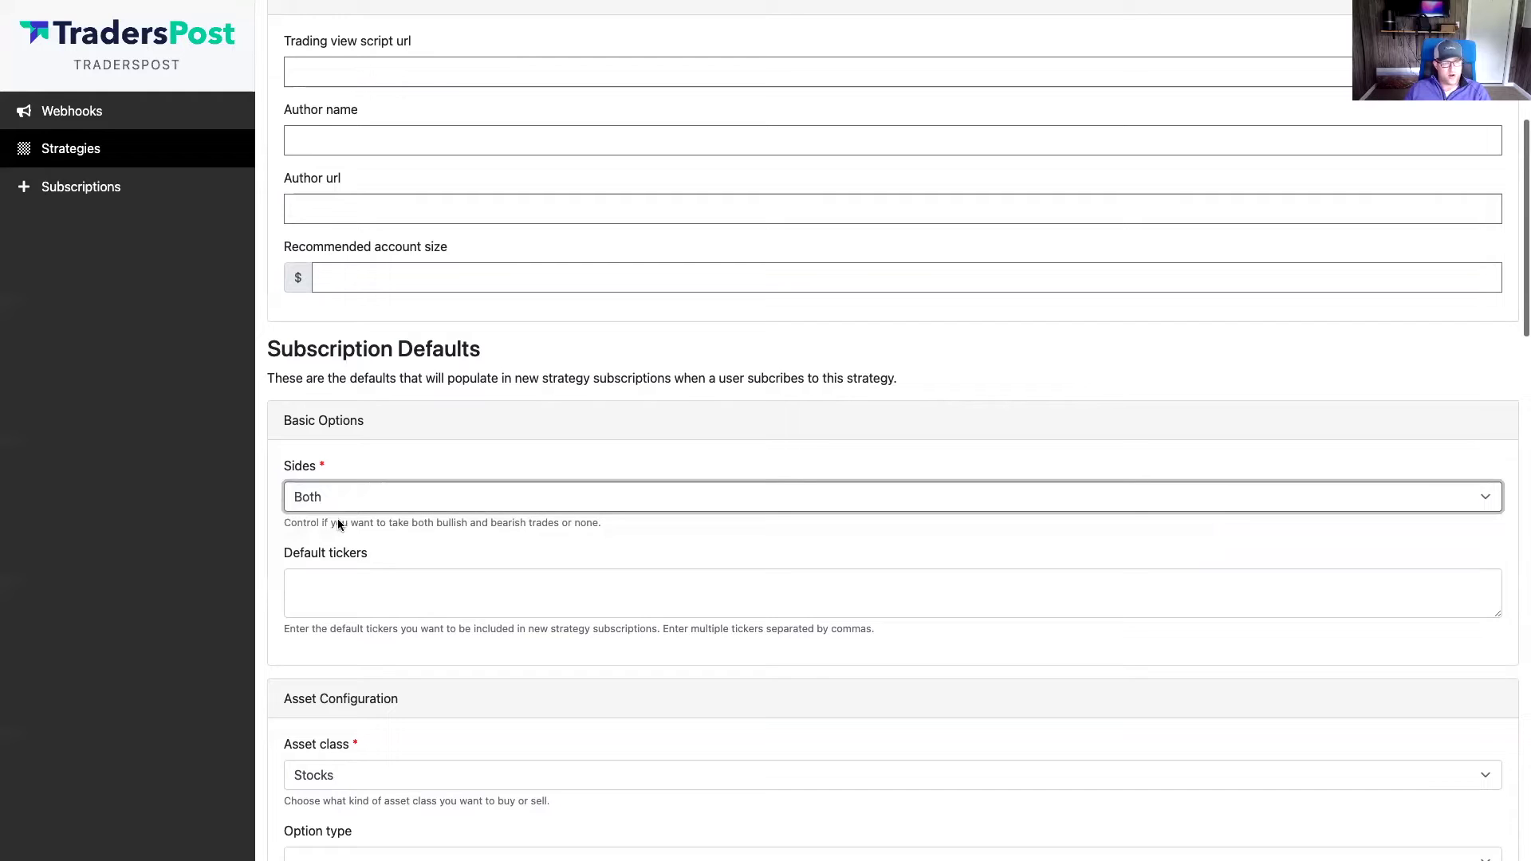
{"action": "left_click", "coordinate": [328, 576]}
{"action": "type", "text": "SQ"}
{"action": "left_click", "coordinate": [326, 498]}
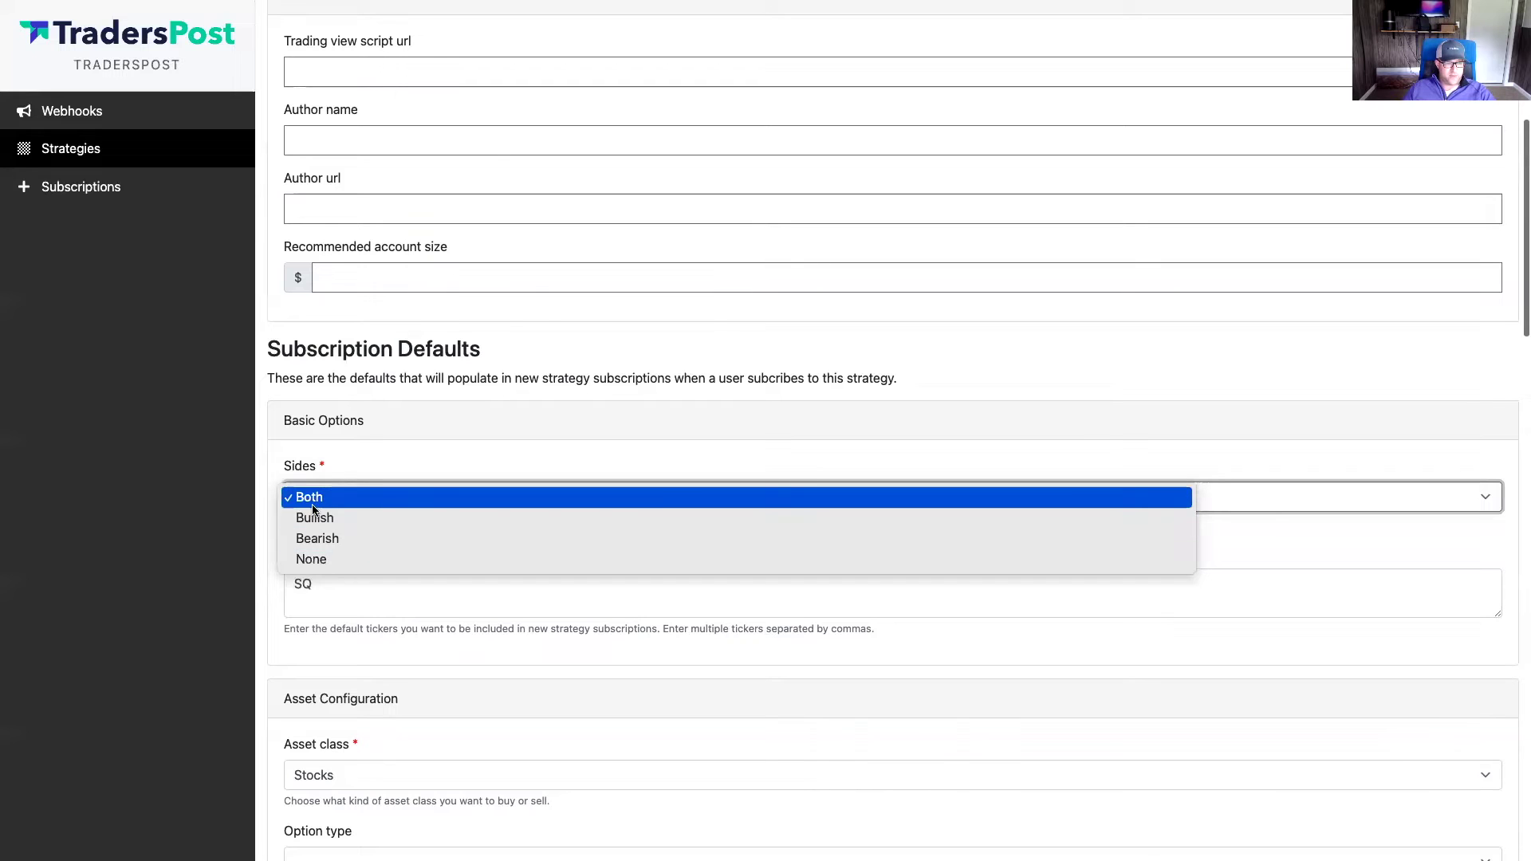
{"action": "left_click", "coordinate": [313, 502]}
{"action": "left_click", "coordinate": [323, 591]}
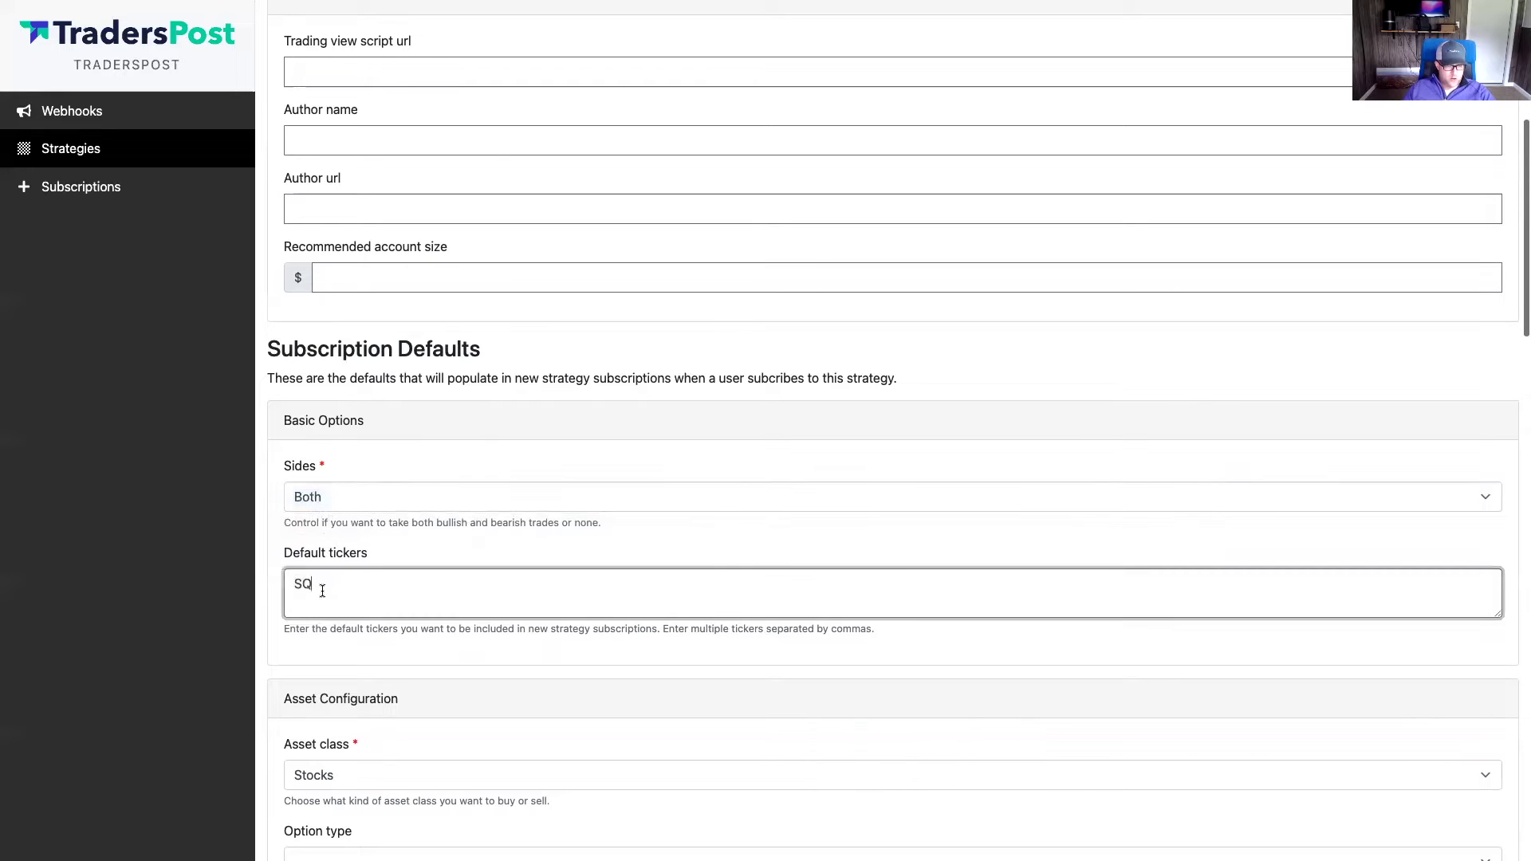
Choose Stocks as the asset class in the subscription defaults and leave the option fields blank
{"action": "scroll", "coordinate": [239, 630], "scroll_direction": "down", "scroll_amount": 5}
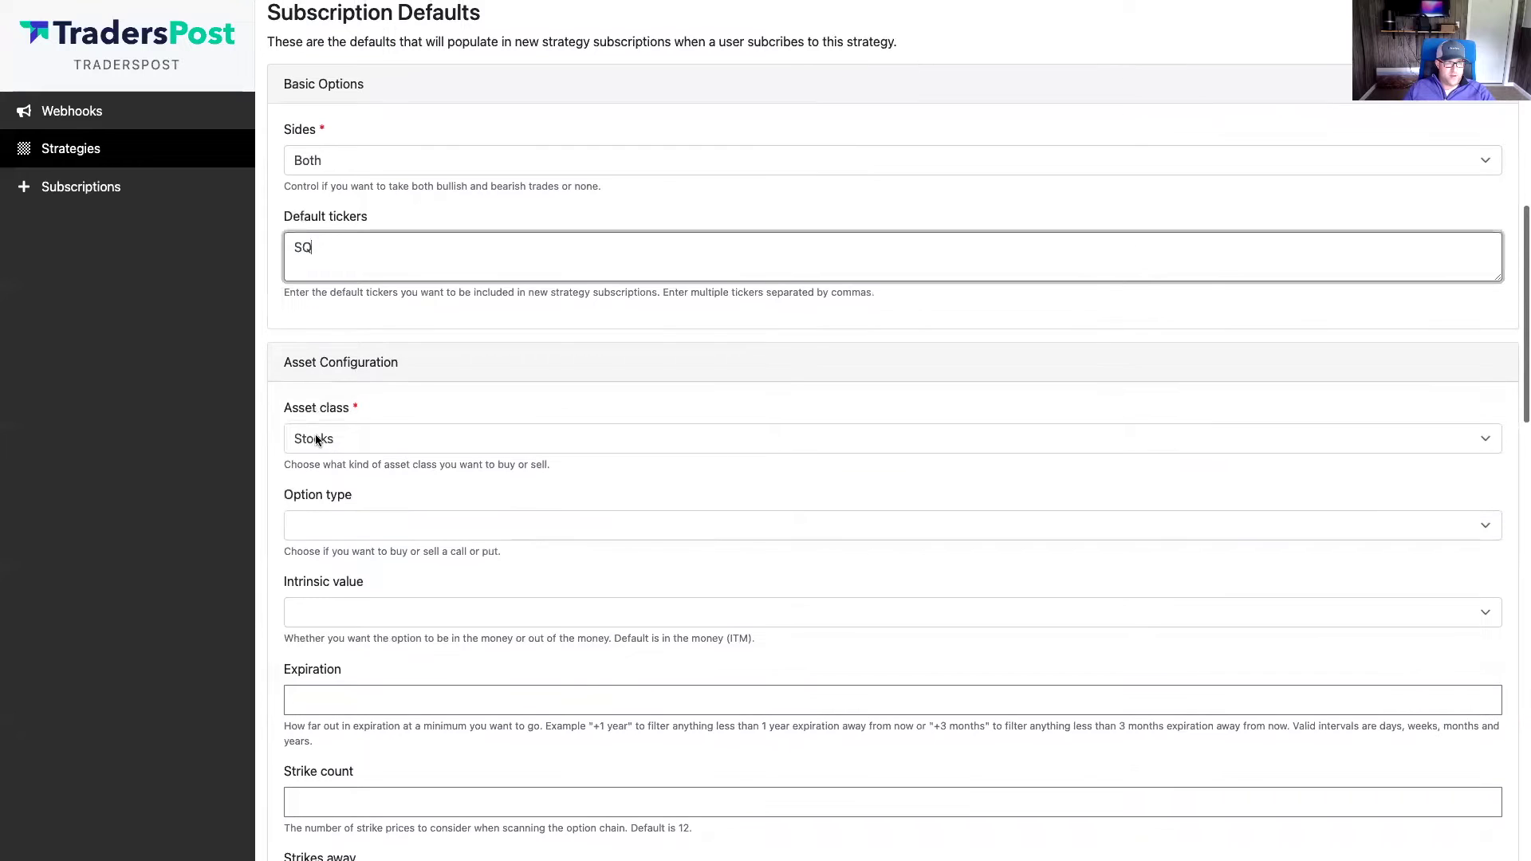
{"action": "left_click", "coordinate": [314, 436]}
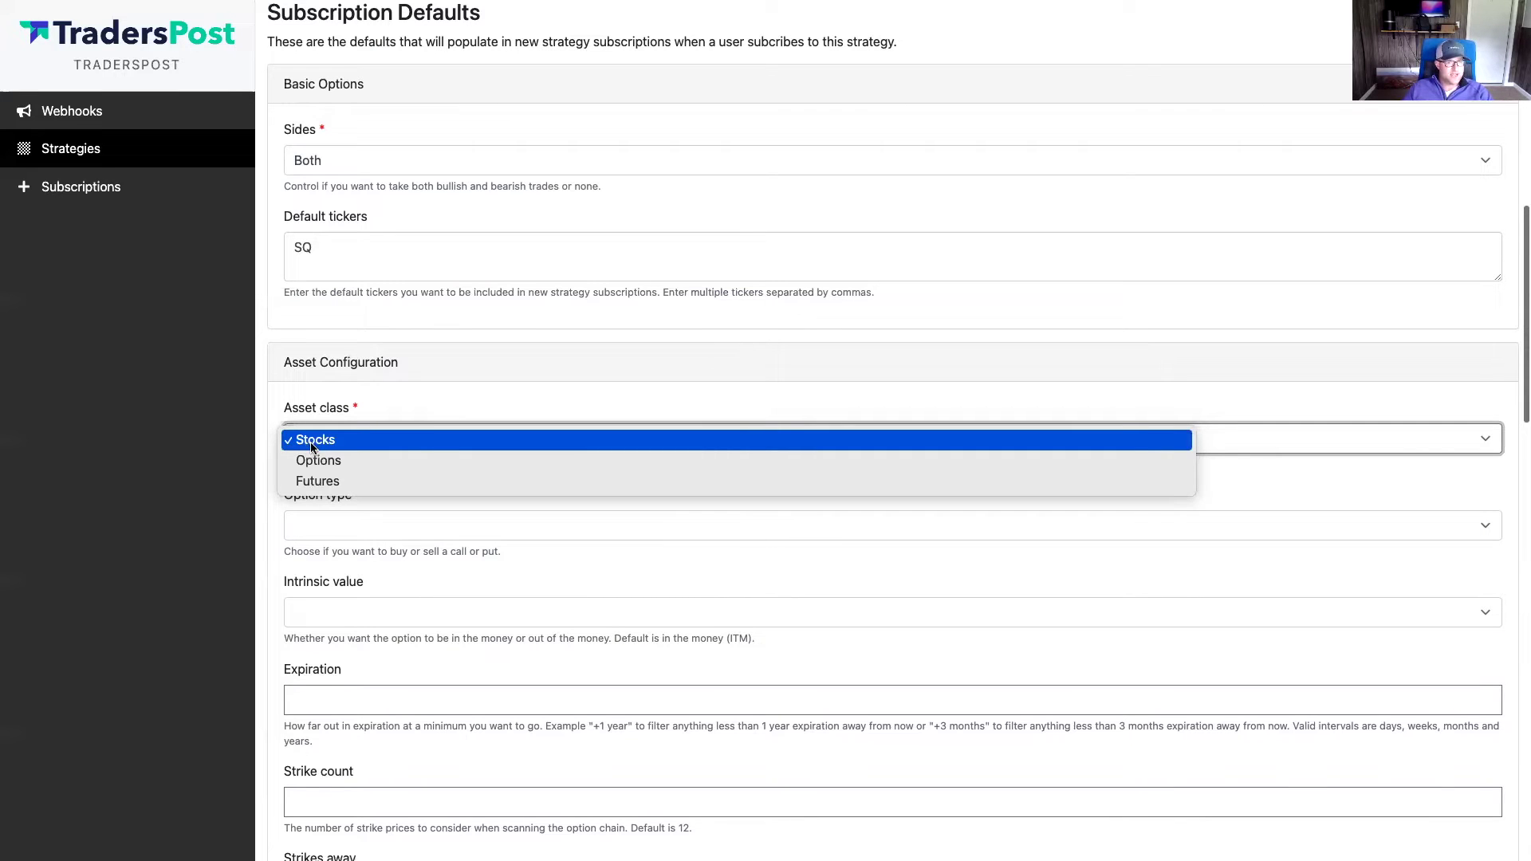
{"action": "left_click", "coordinate": [311, 444]}
{"action": "scroll", "coordinate": [207, 521], "scroll_direction": "down", "scroll_amount": 5}
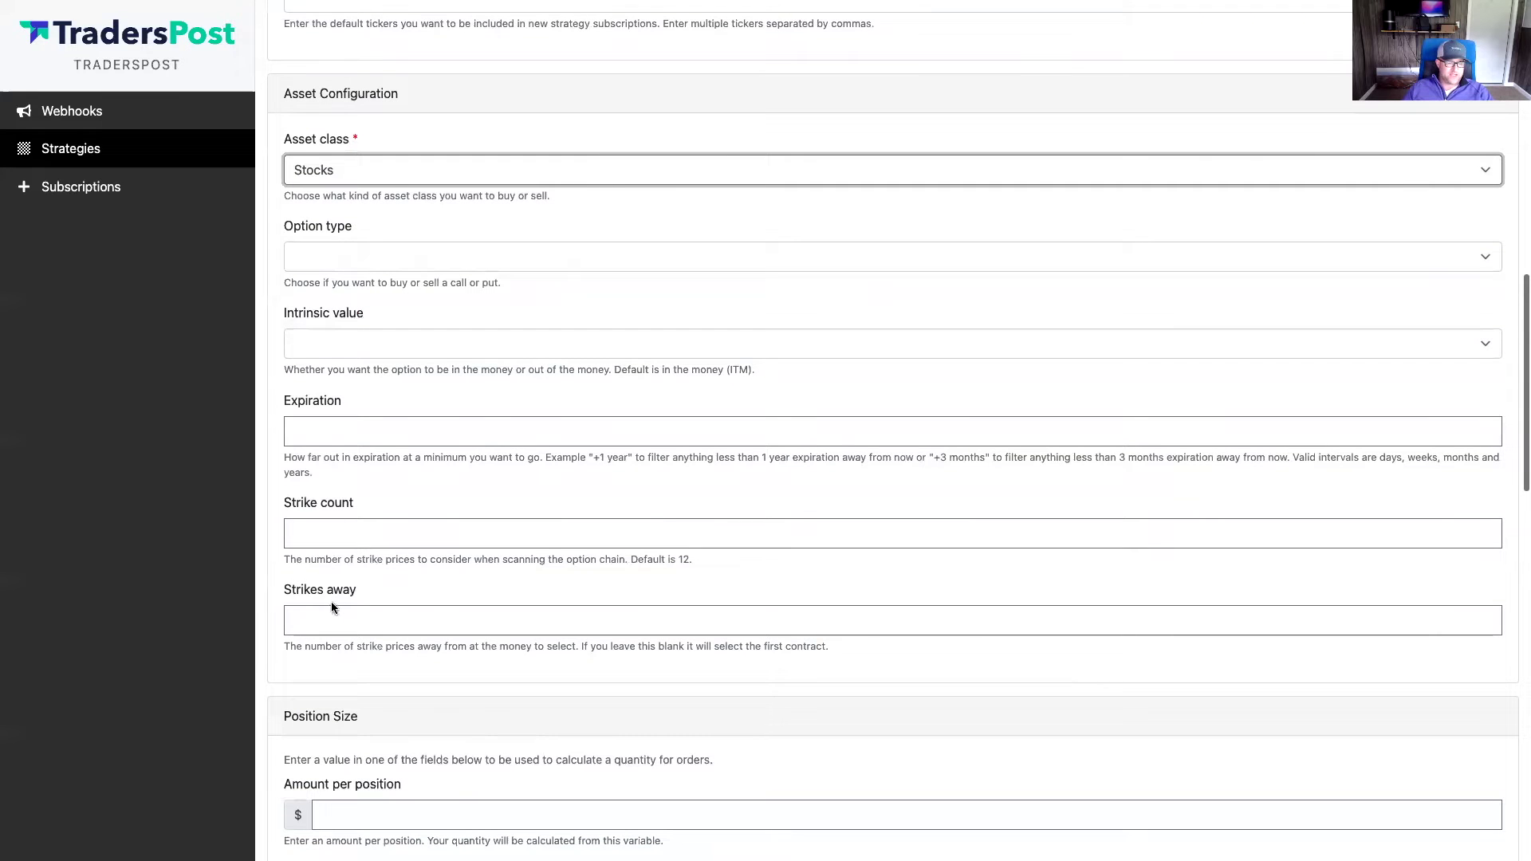
{"action": "left_click", "coordinate": [318, 167]}
{"action": "left_click", "coordinate": [242, 213]}
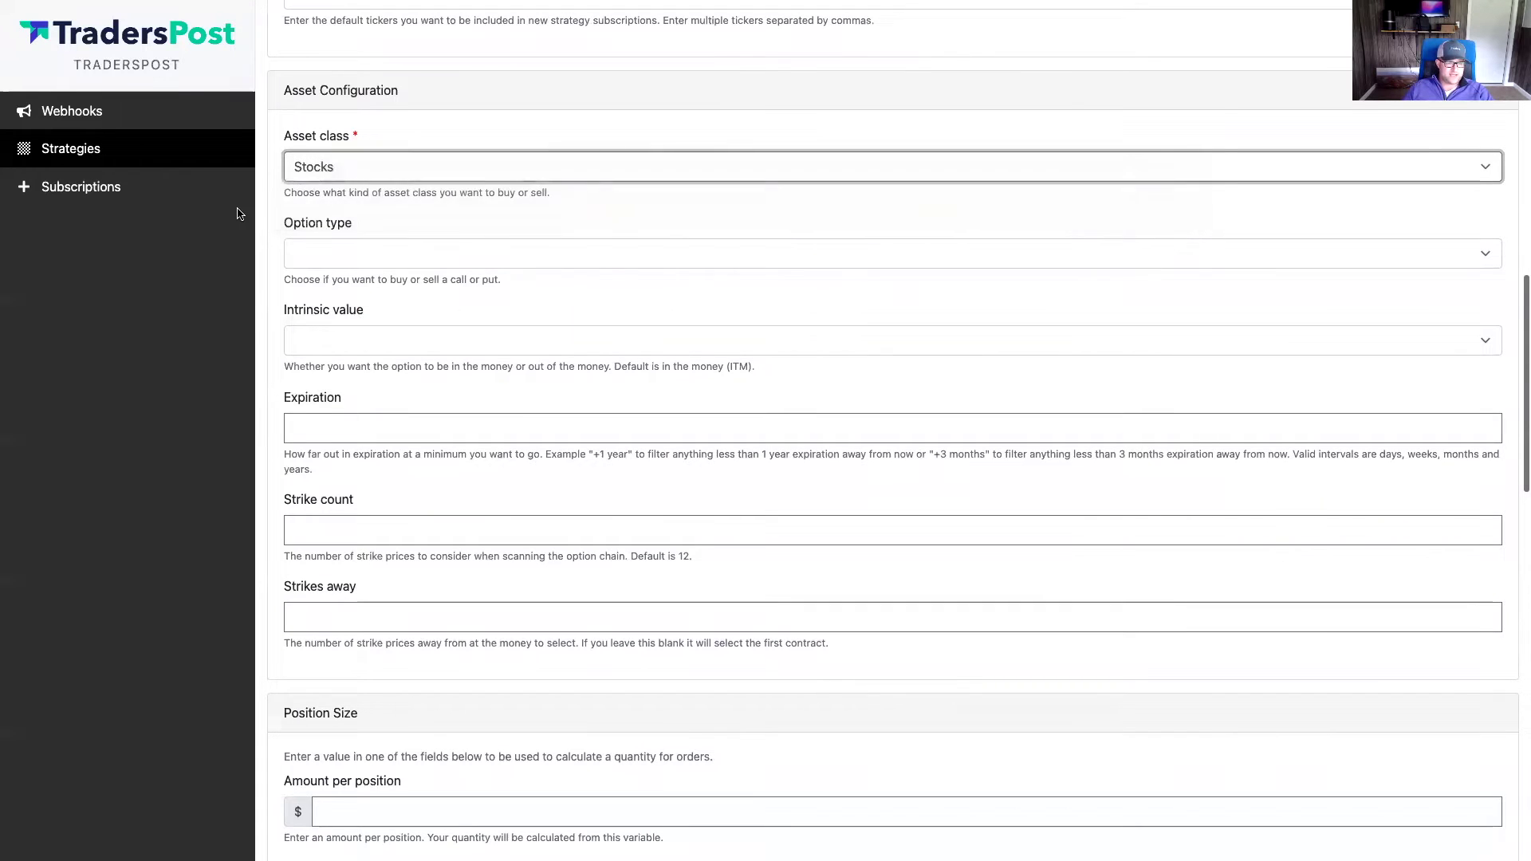
Set the default position size to 10 percent of portfolio value
{"action": "scroll", "coordinate": [325, 438], "scroll_direction": "down", "scroll_amount": 6}
{"action": "scroll", "coordinate": [325, 450], "scroll_direction": "down", "scroll_amount": 2}
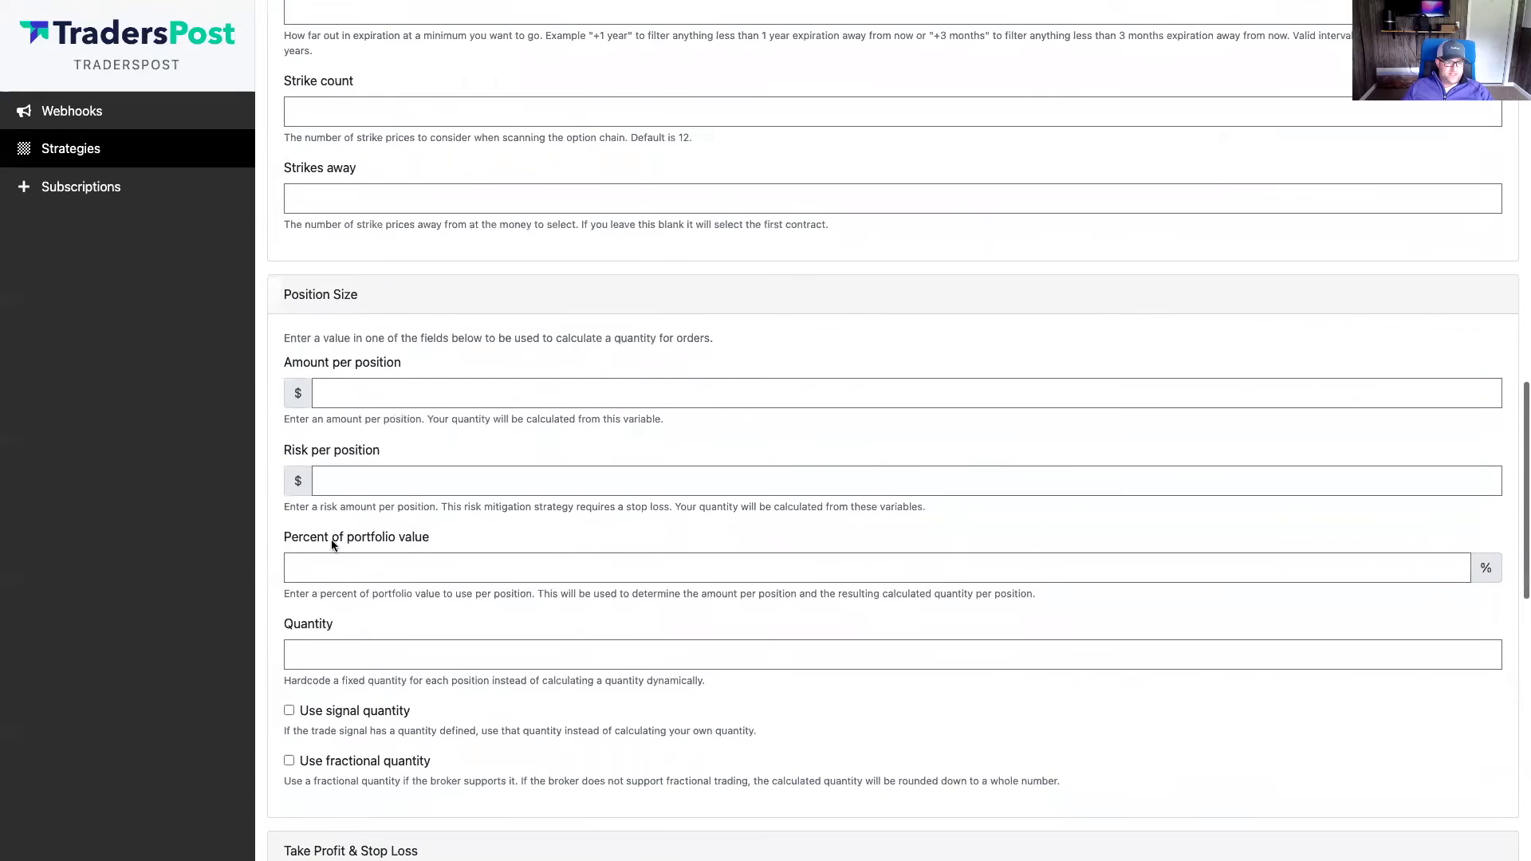
{"action": "left_click", "coordinate": [335, 571]}
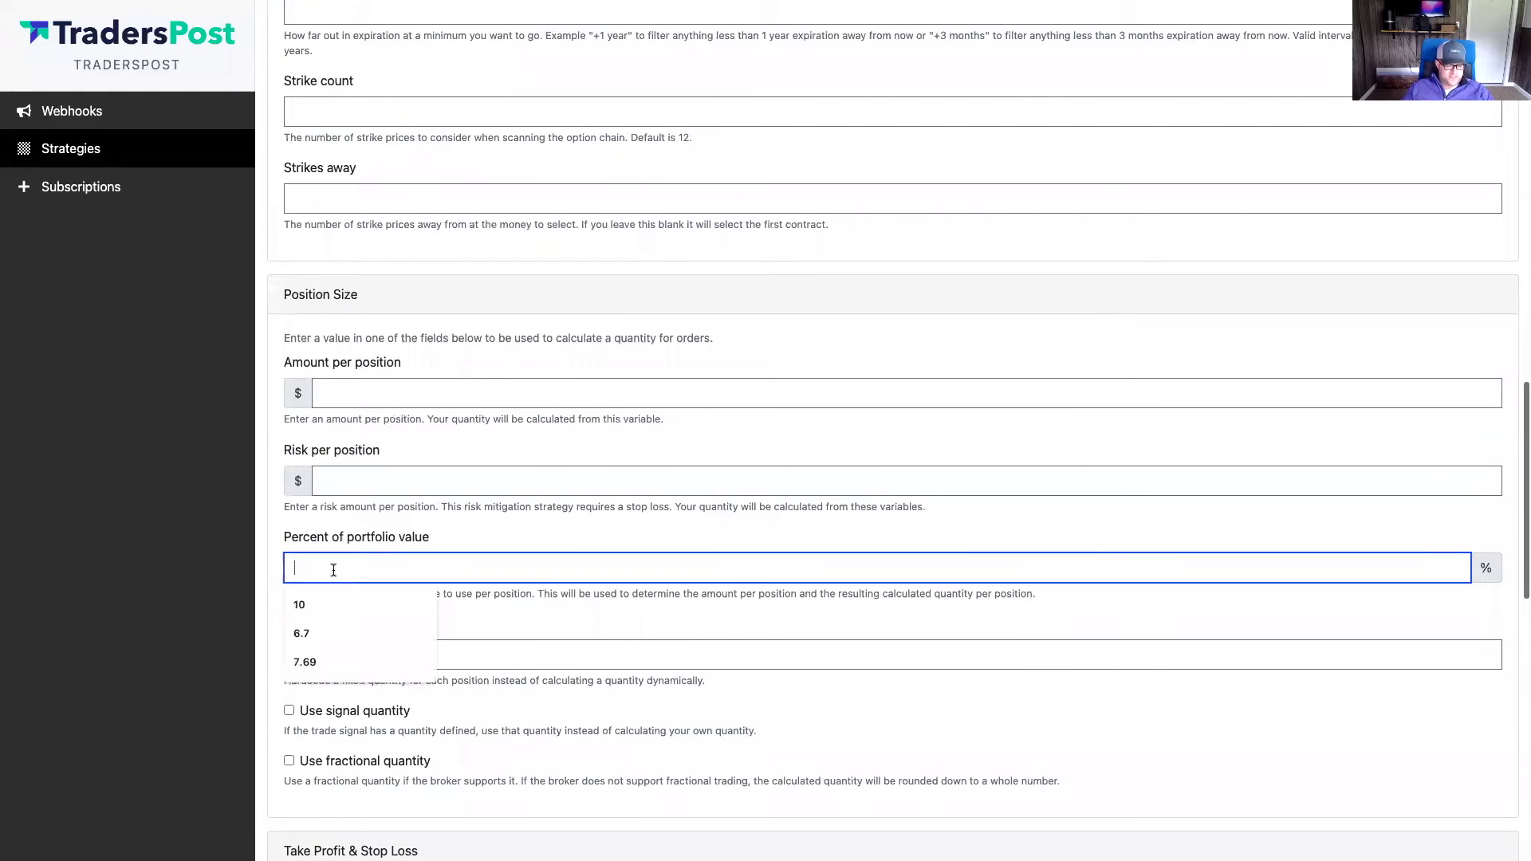
{"action": "type", "text": "10"}
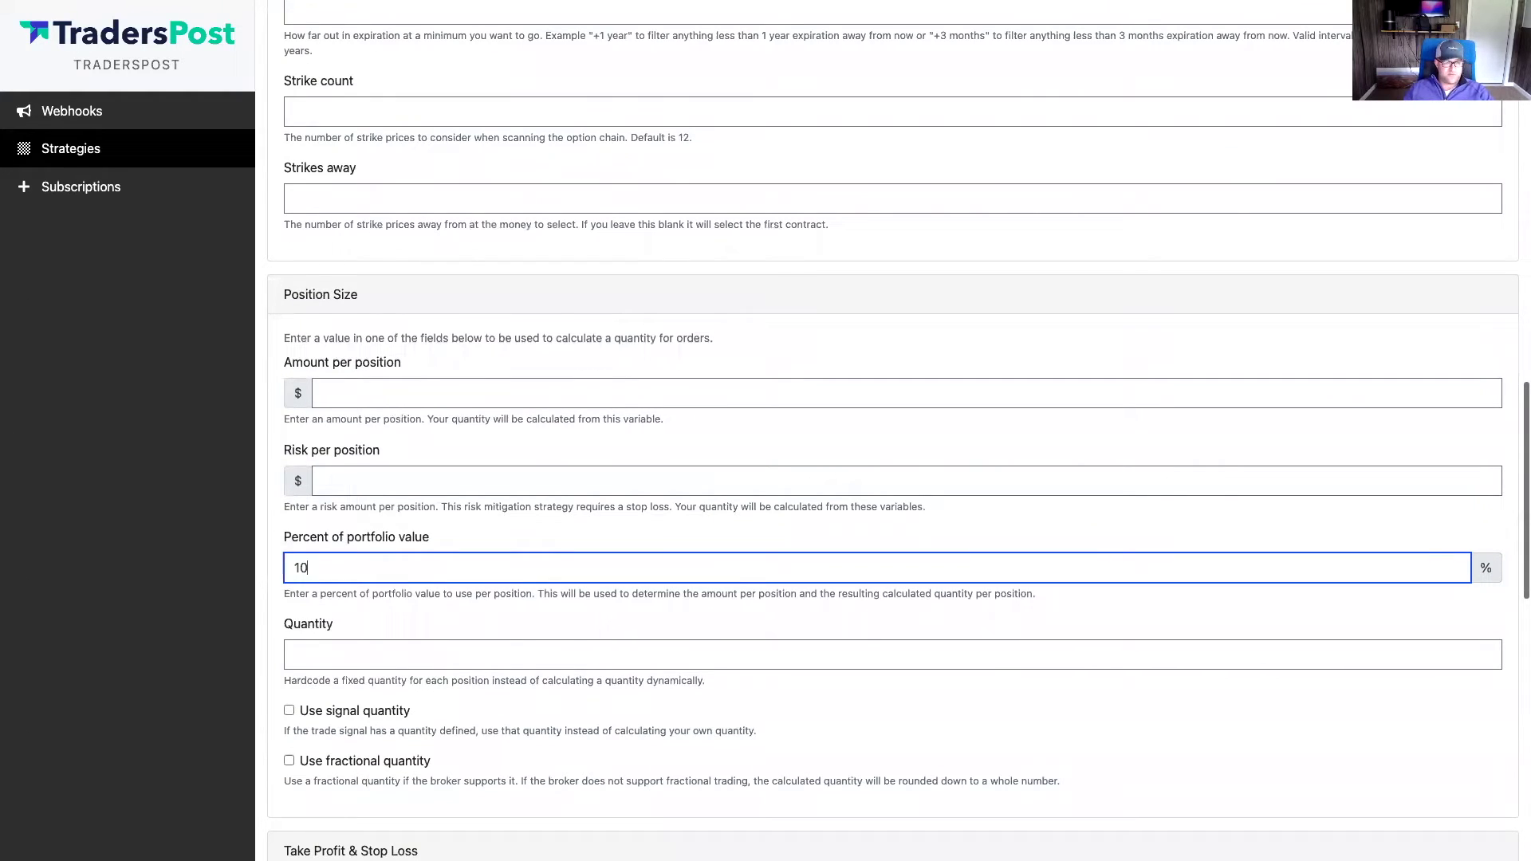
Enable Entry market and Exit market orders in the subscription defaults, leave take profit and stop loss blank, and save the strategy
{"action": "scroll", "coordinate": [266, 600], "scroll_direction": "down", "scroll_amount": 4}
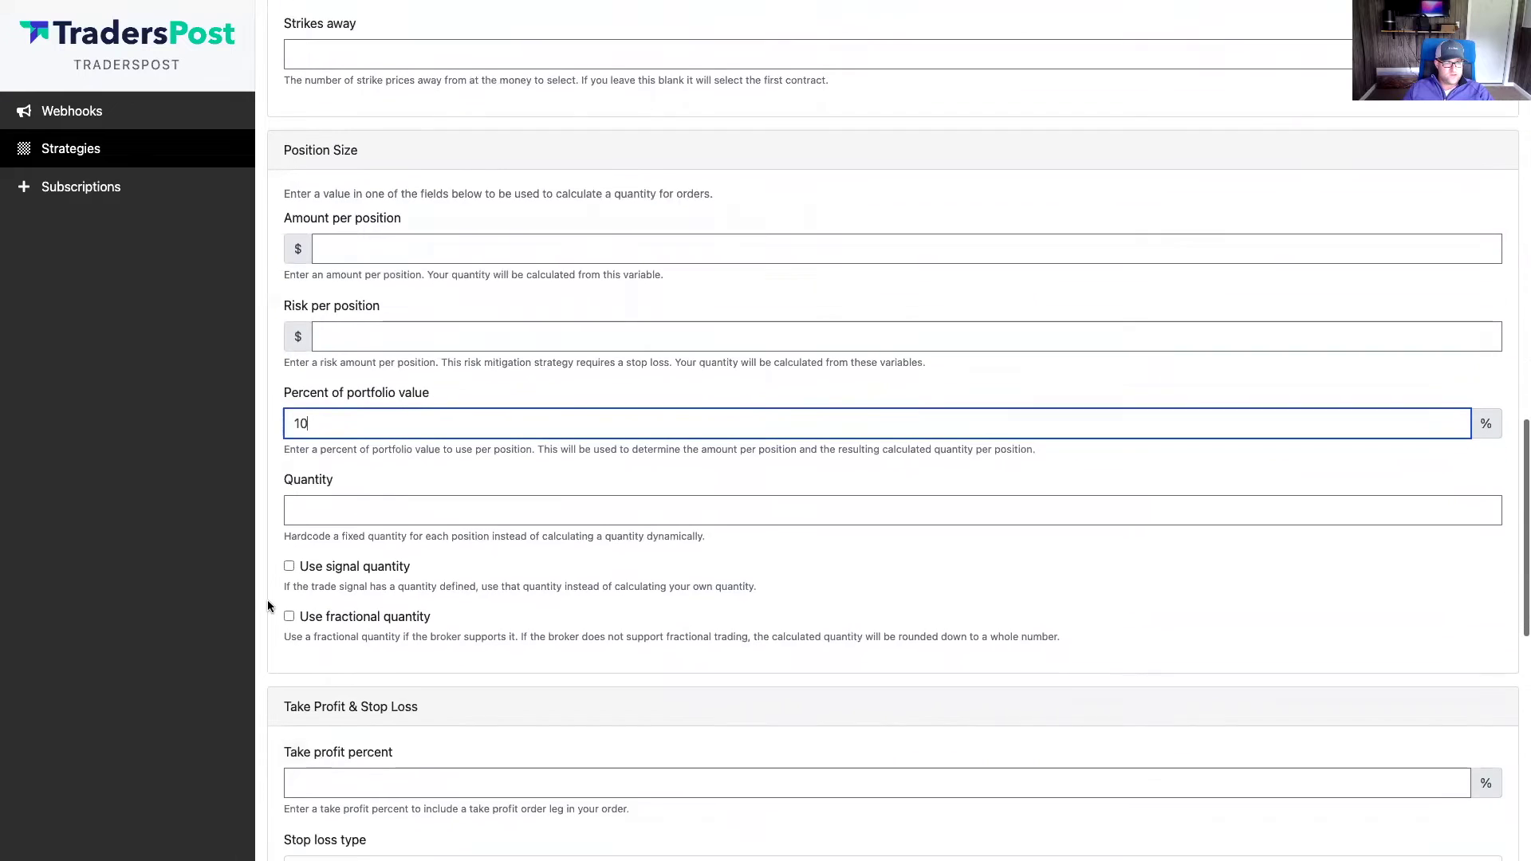
{"action": "scroll", "coordinate": [266, 604], "scroll_direction": "down", "scroll_amount": 4}
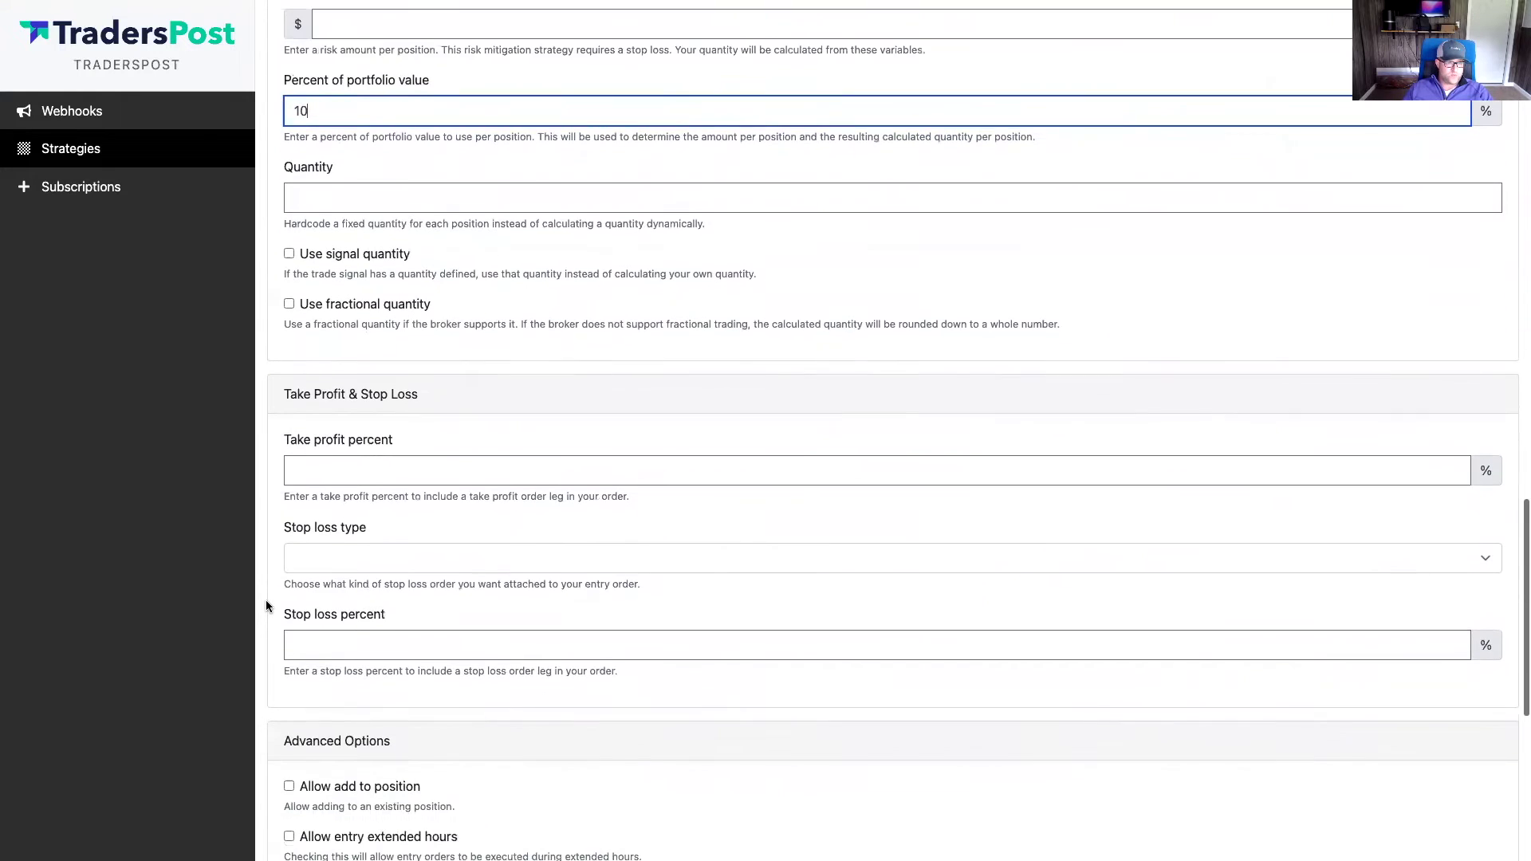
{"action": "scroll", "coordinate": [266, 606], "scroll_direction": "down", "scroll_amount": 2}
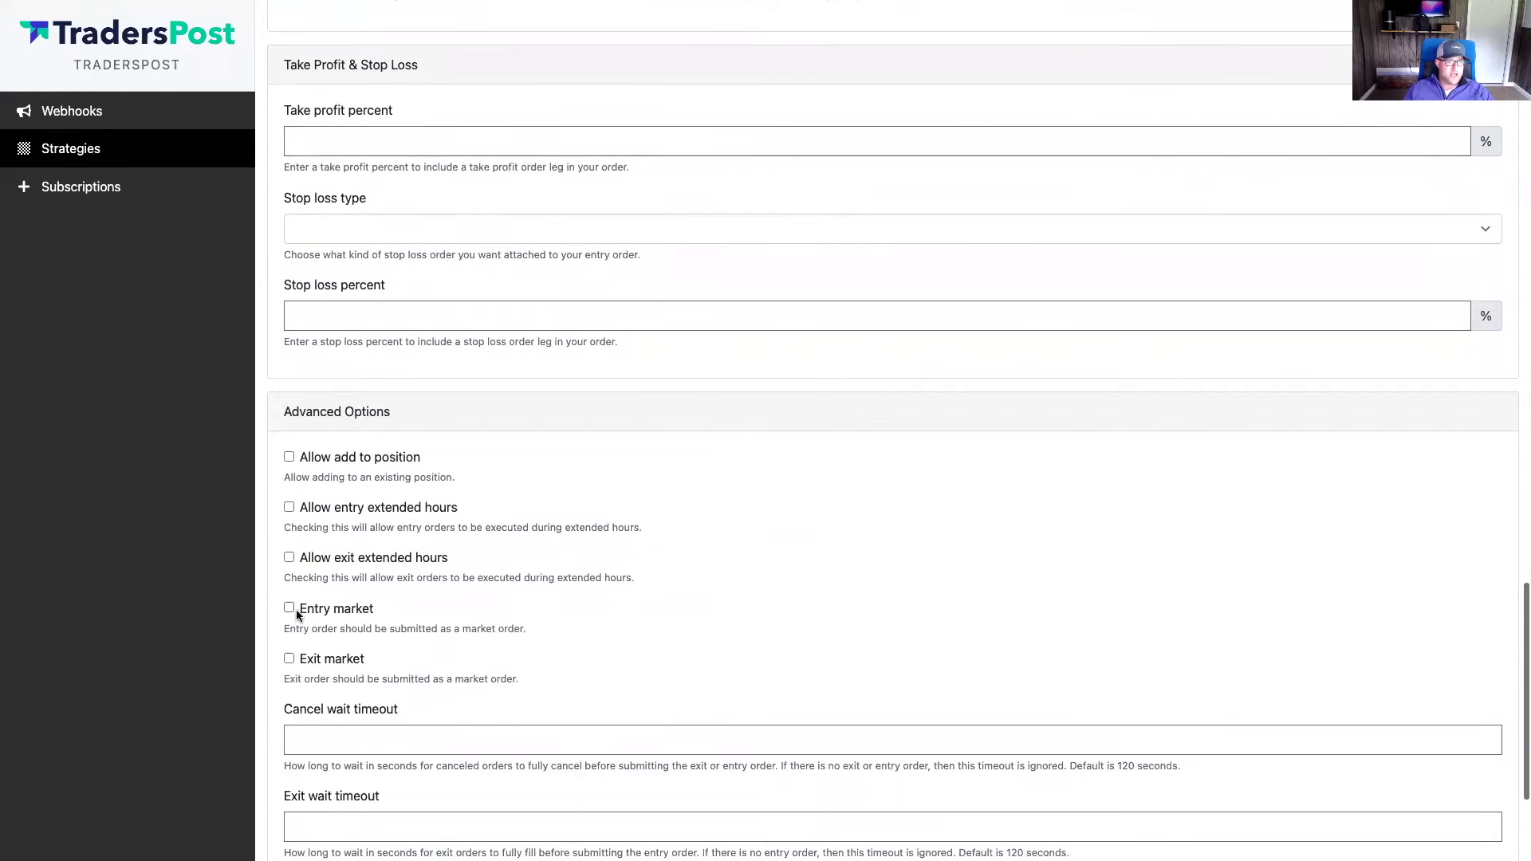
{"action": "scroll", "coordinate": [289, 606], "scroll_direction": "down", "scroll_amount": 2}
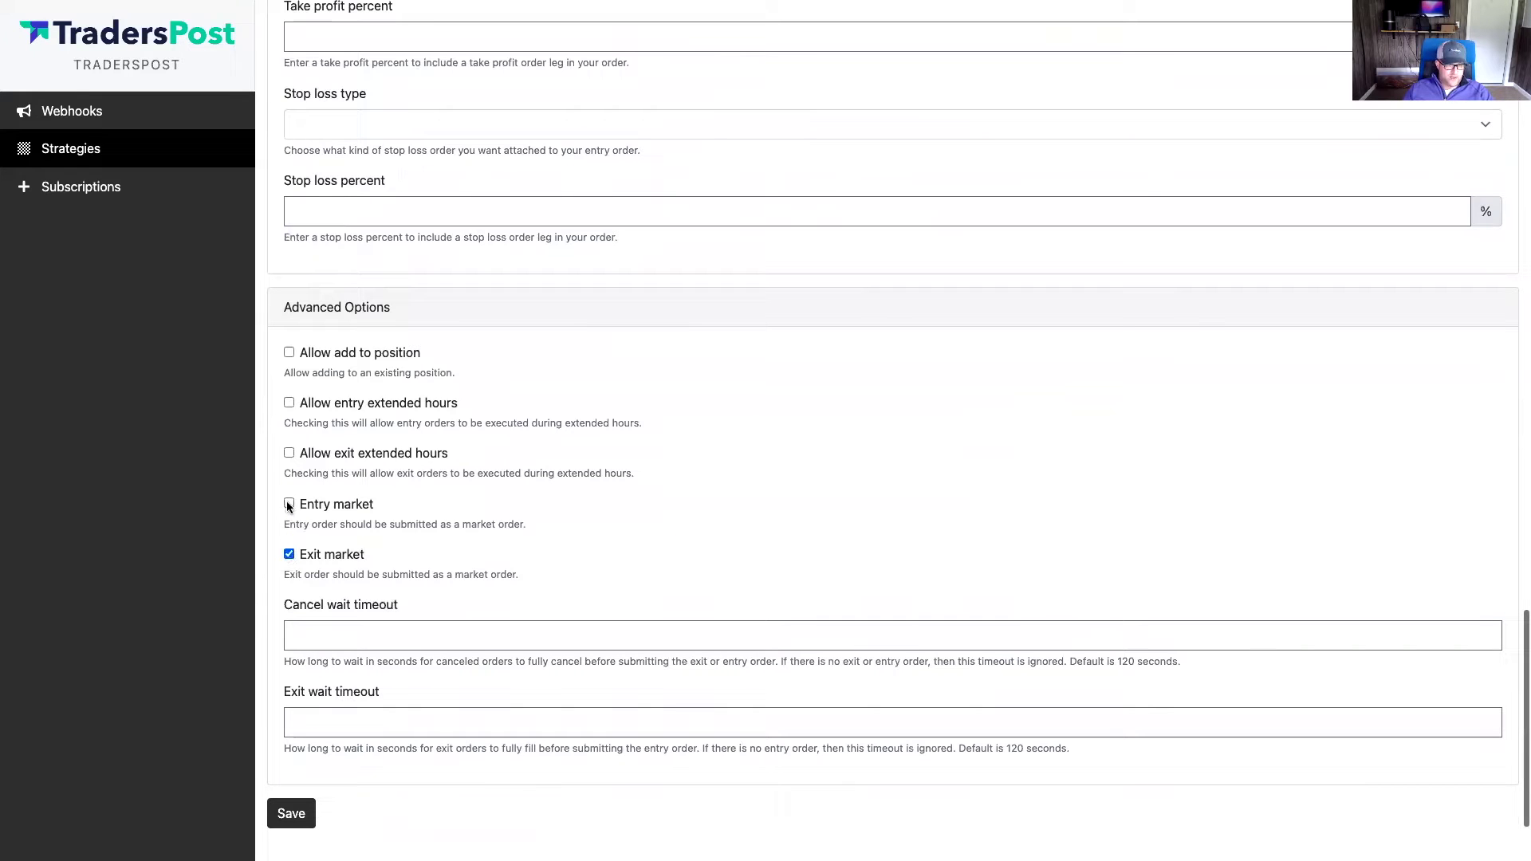
{"action": "scroll", "coordinate": [288, 506], "scroll_direction": "down", "scroll_amount": 1}
{"action": "left_click", "coordinate": [293, 803]}
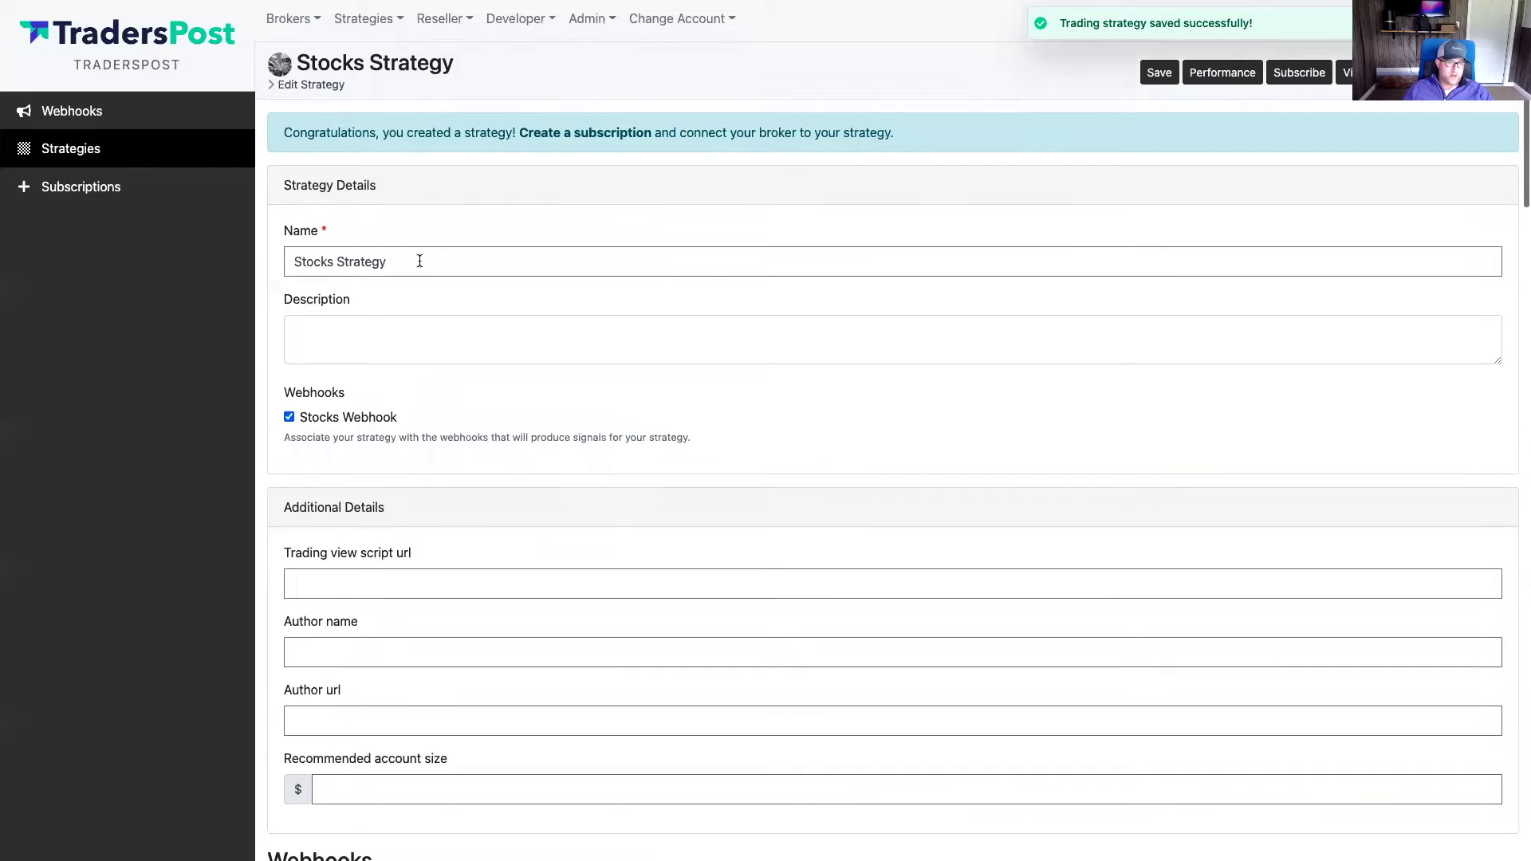
Create a subscription to Stocks Strategy linked to the TradersPost paper broker and confirm it
{"action": "scroll", "coordinate": [425, 261], "scroll_direction": "down", "scroll_amount": 1}
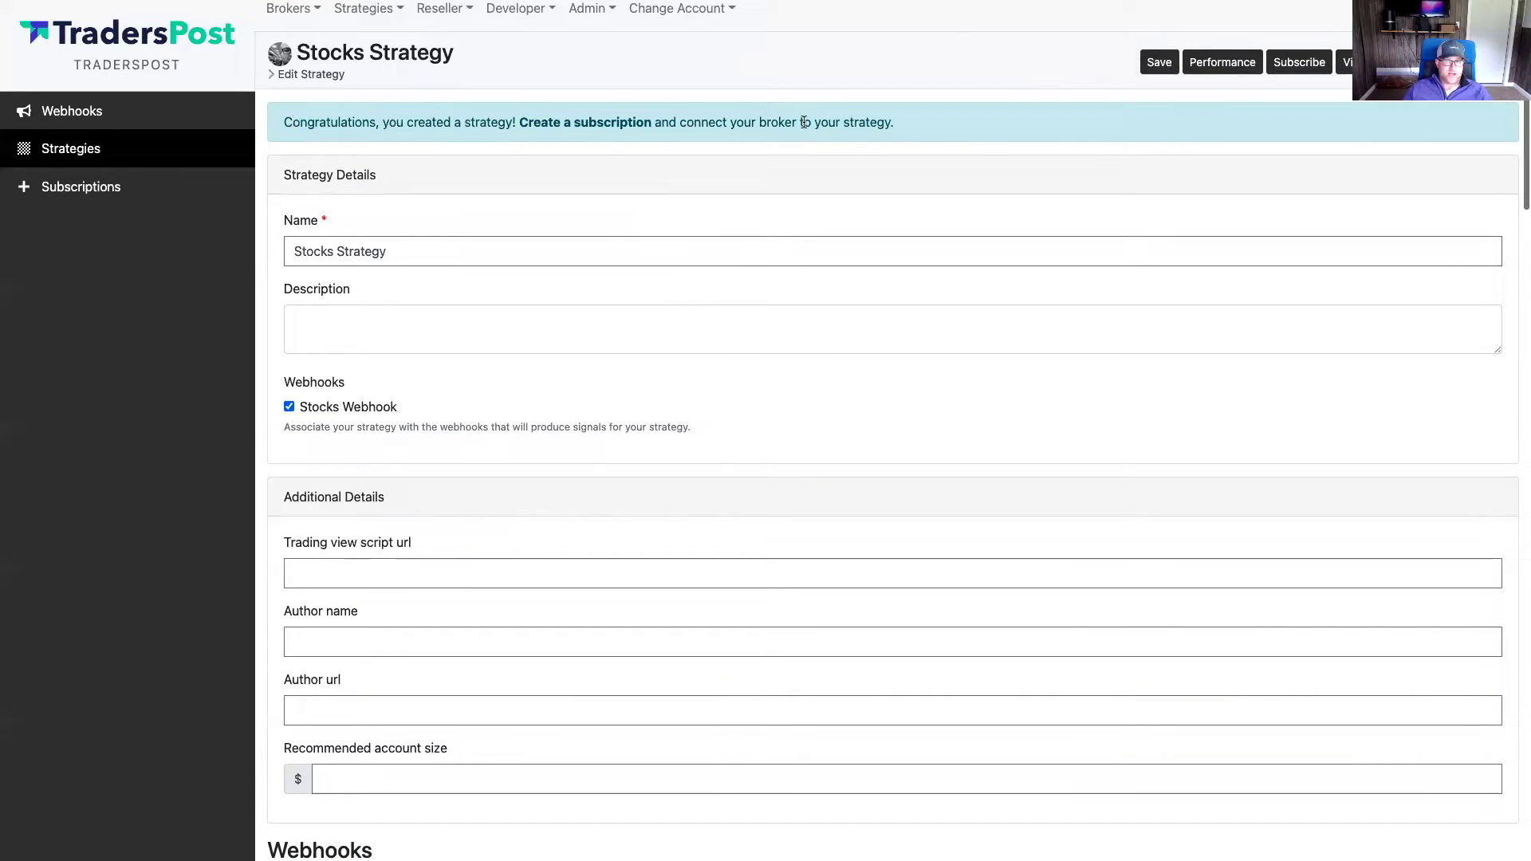
{"action": "left_click", "coordinate": [615, 122]}
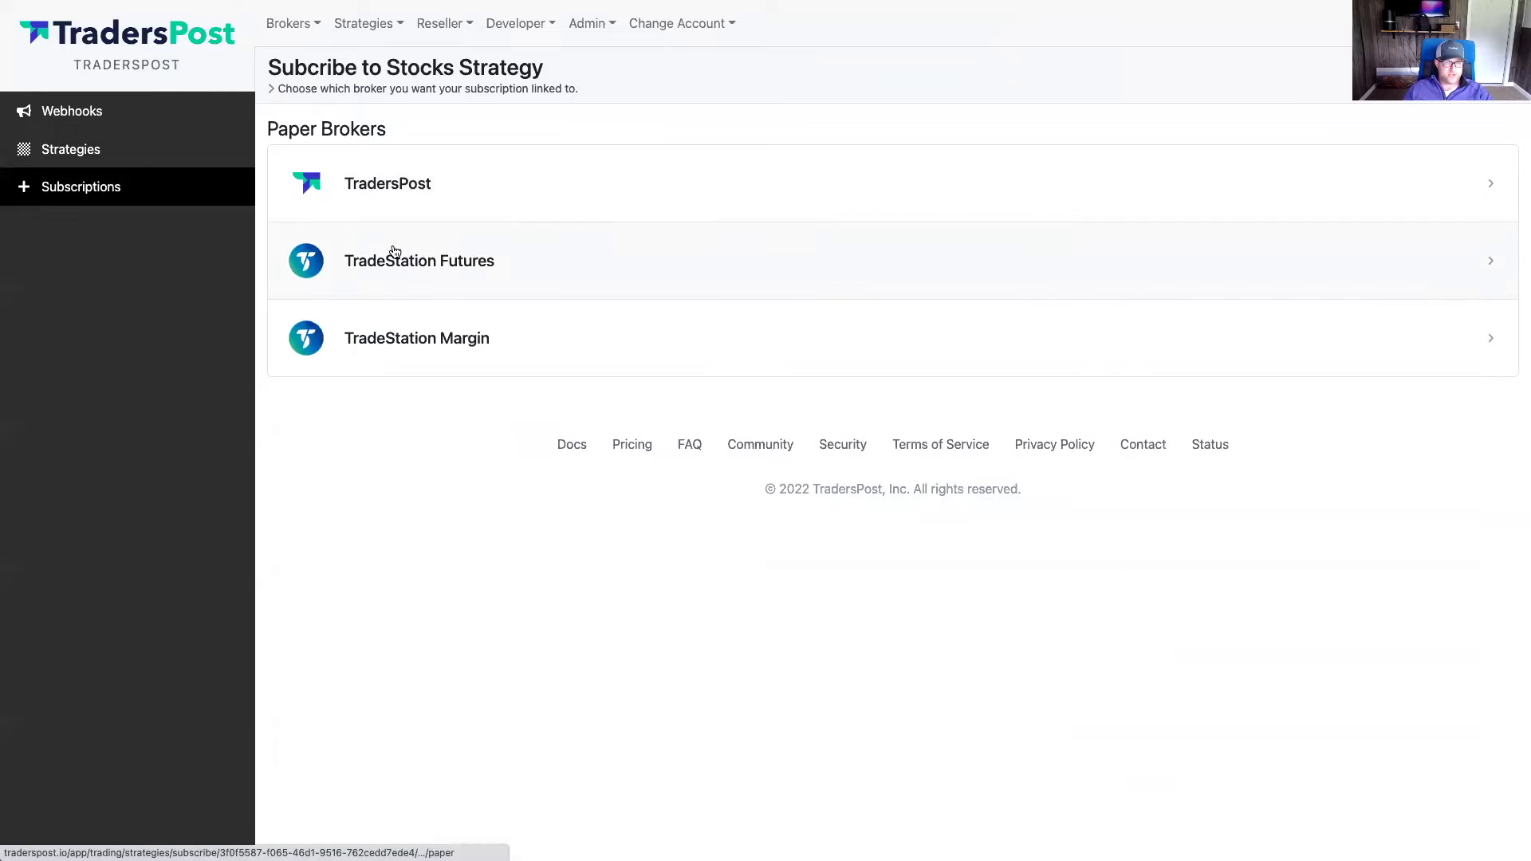
{"action": "left_click", "coordinate": [383, 187]}
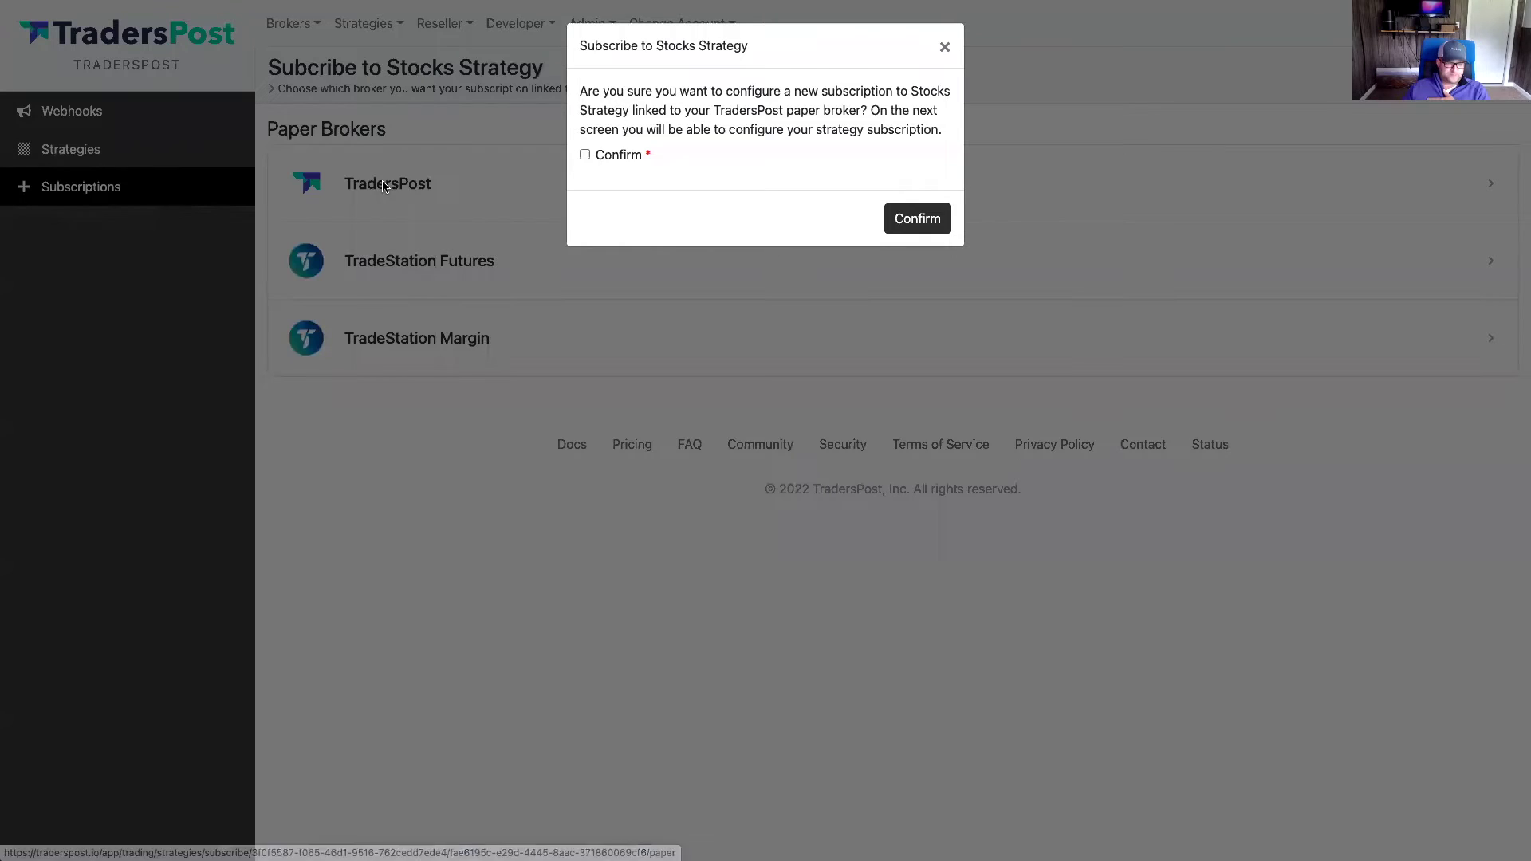
{"action": "left_click", "coordinate": [627, 155]}
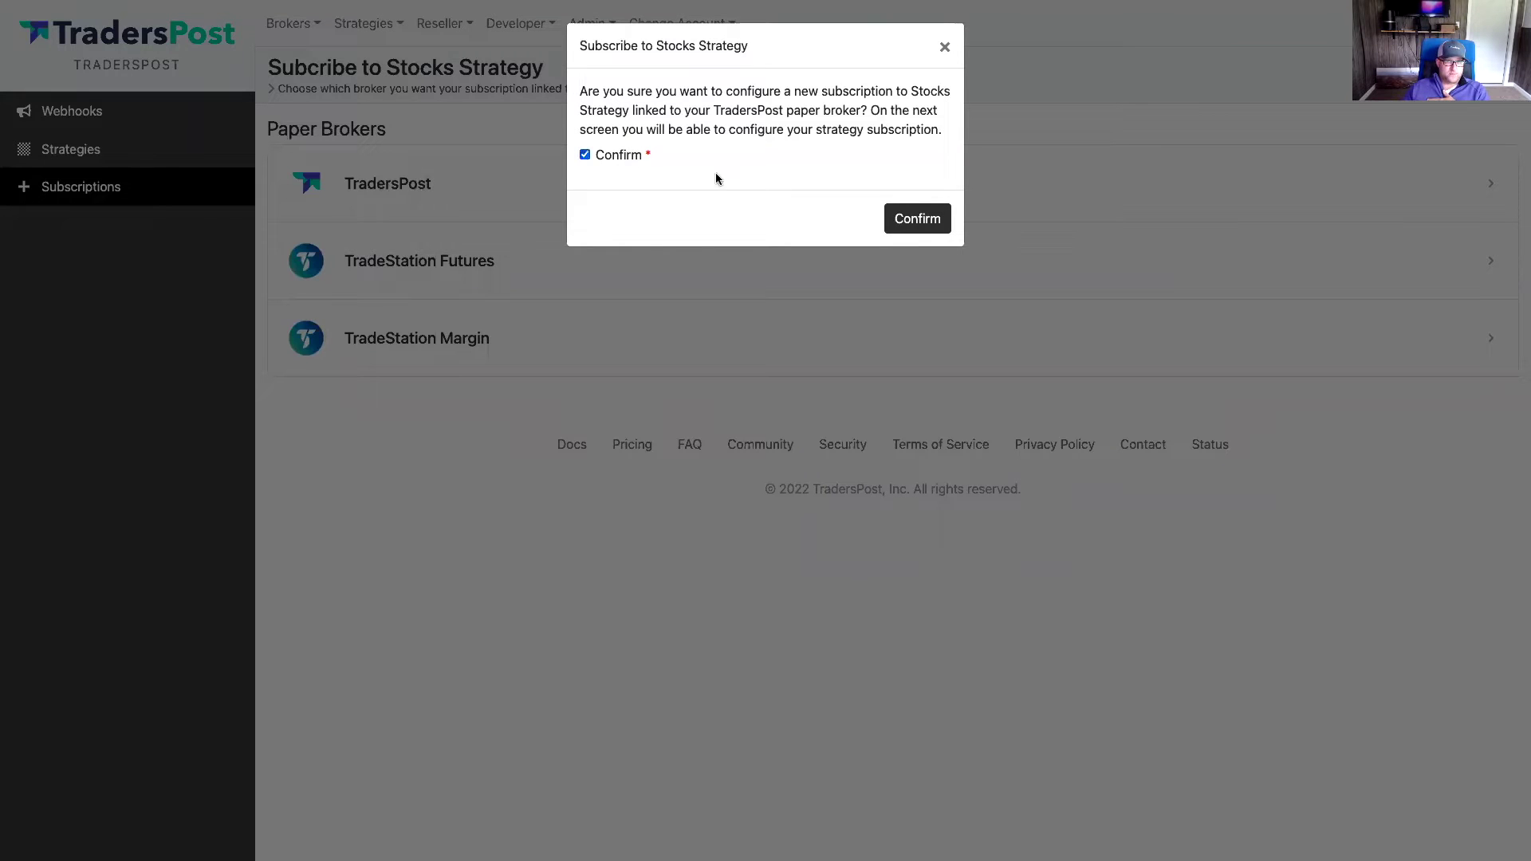
{"action": "left_click", "coordinate": [910, 220]}
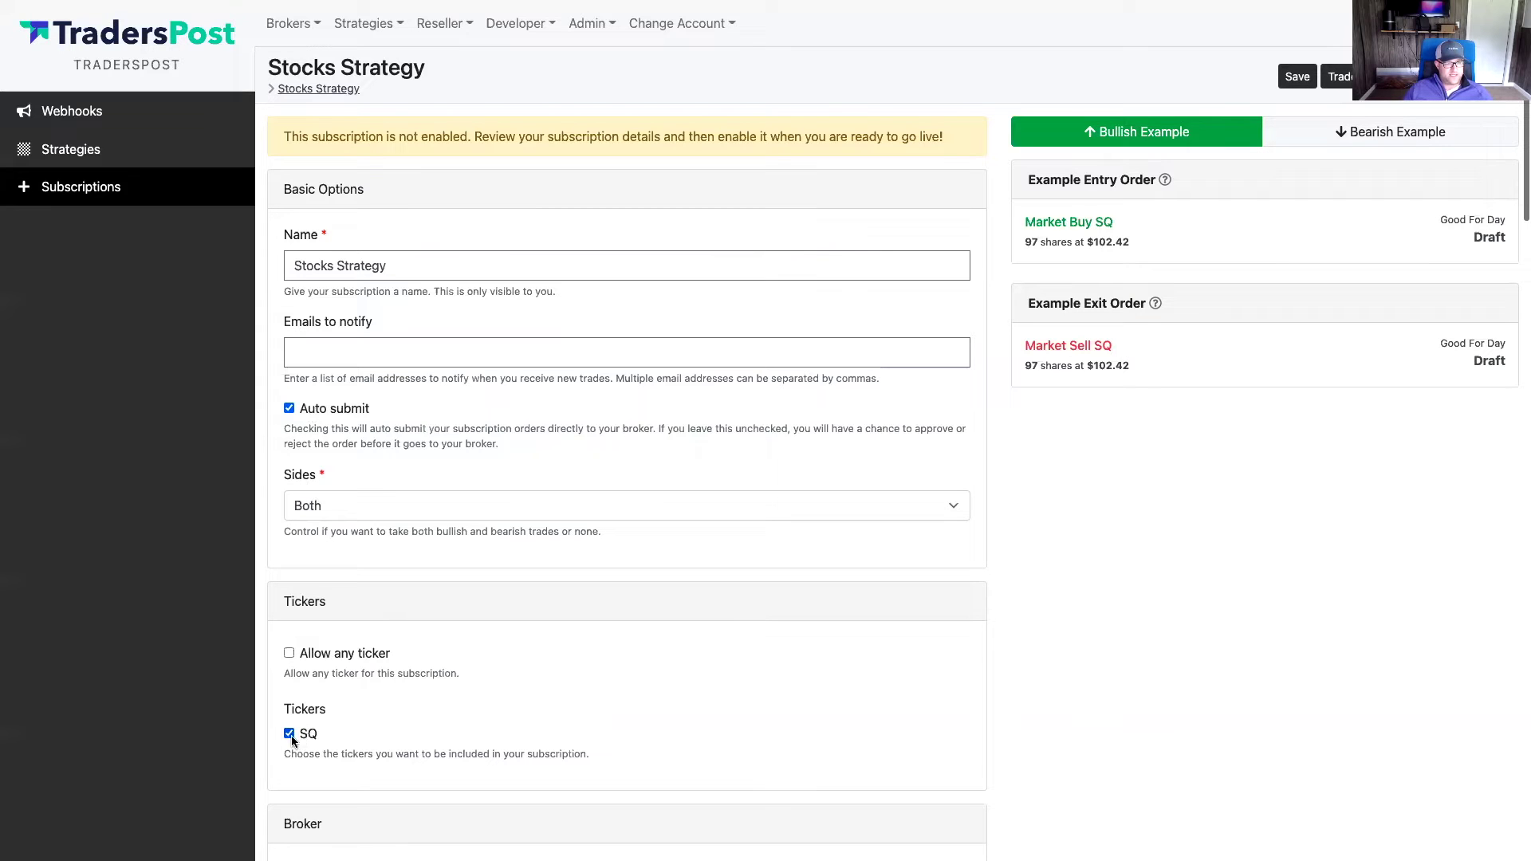
Review the subscription's ticker, broker, asset class, position size and market order settings, and save the subscription
{"action": "scroll", "coordinate": [298, 732], "scroll_direction": "down", "scroll_amount": 5}
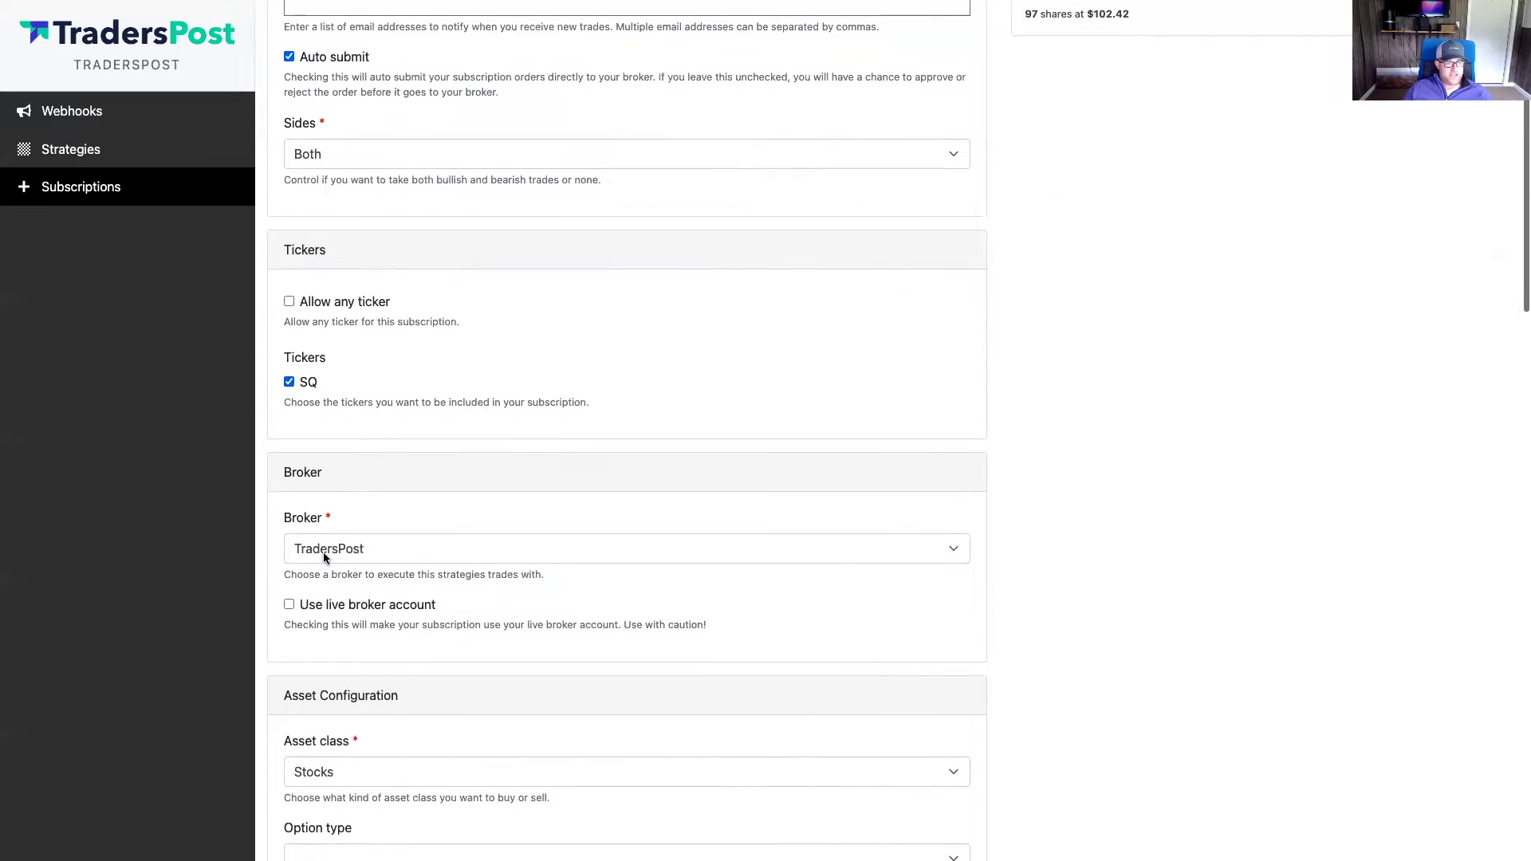
{"action": "scroll", "coordinate": [343, 646], "scroll_direction": "down", "scroll_amount": 3}
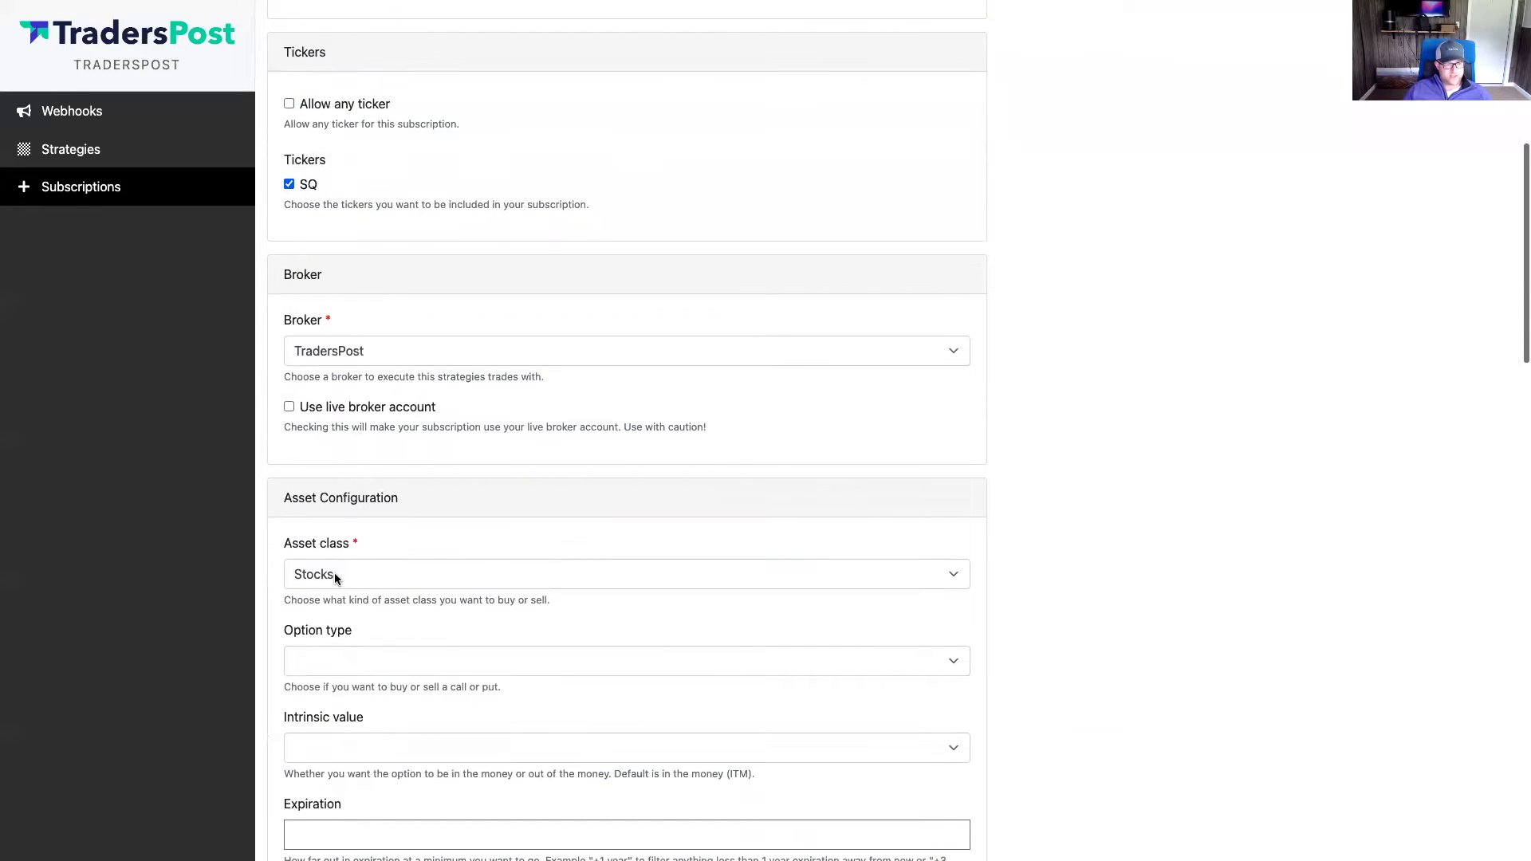
{"action": "scroll", "coordinate": [335, 580], "scroll_direction": "down", "scroll_amount": 14}
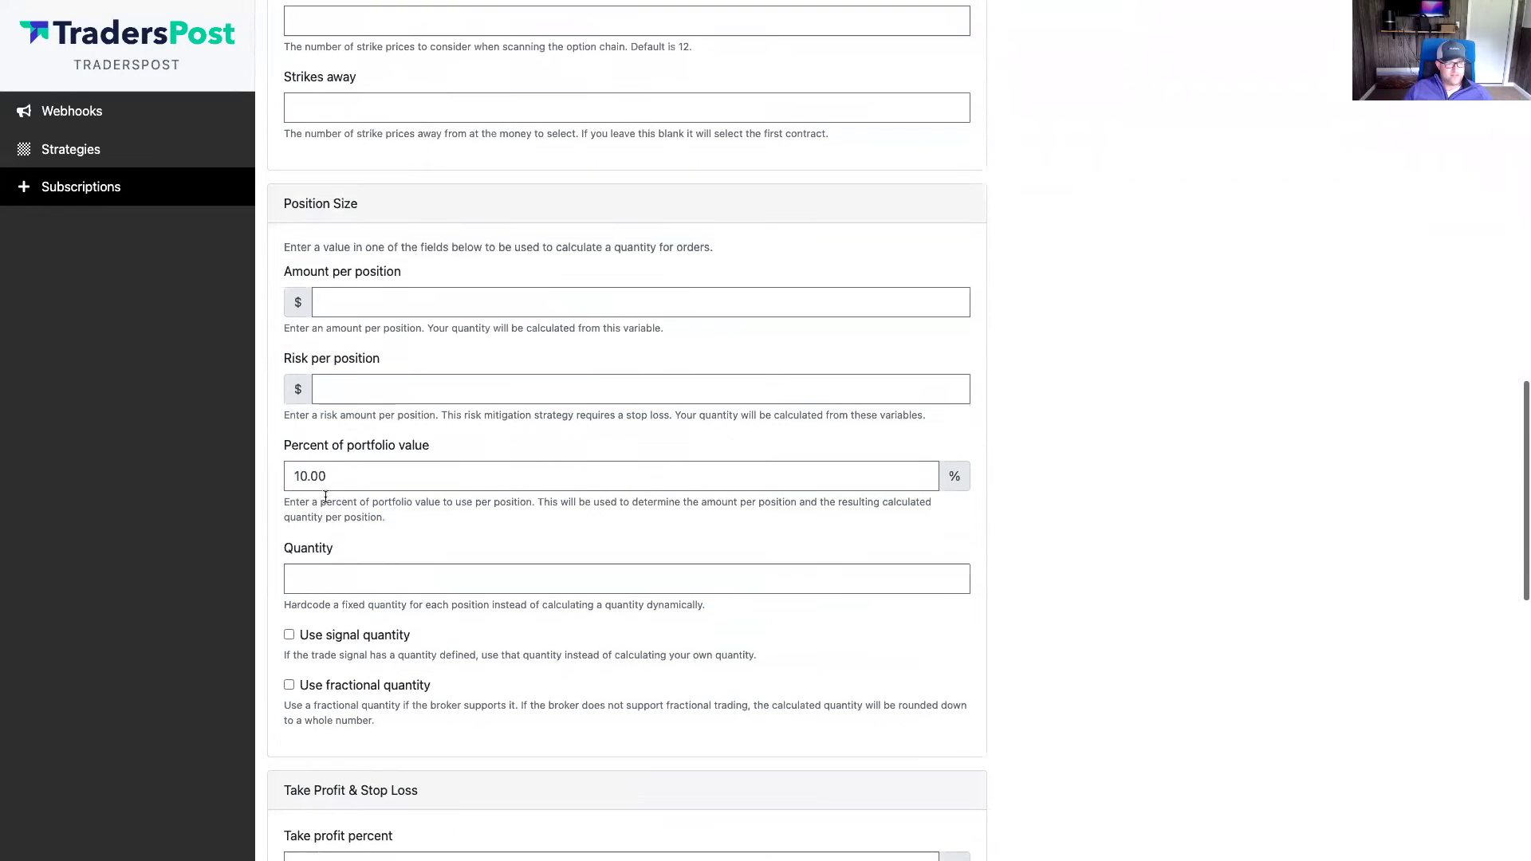
{"action": "left_click_drag", "start_coordinate": [358, 476], "coordinate": [289, 476]}
{"action": "scroll", "coordinate": [383, 662], "scroll_direction": "down", "scroll_amount": 2}
{"action": "scroll", "coordinate": [381, 660], "scroll_direction": "down", "scroll_amount": 9}
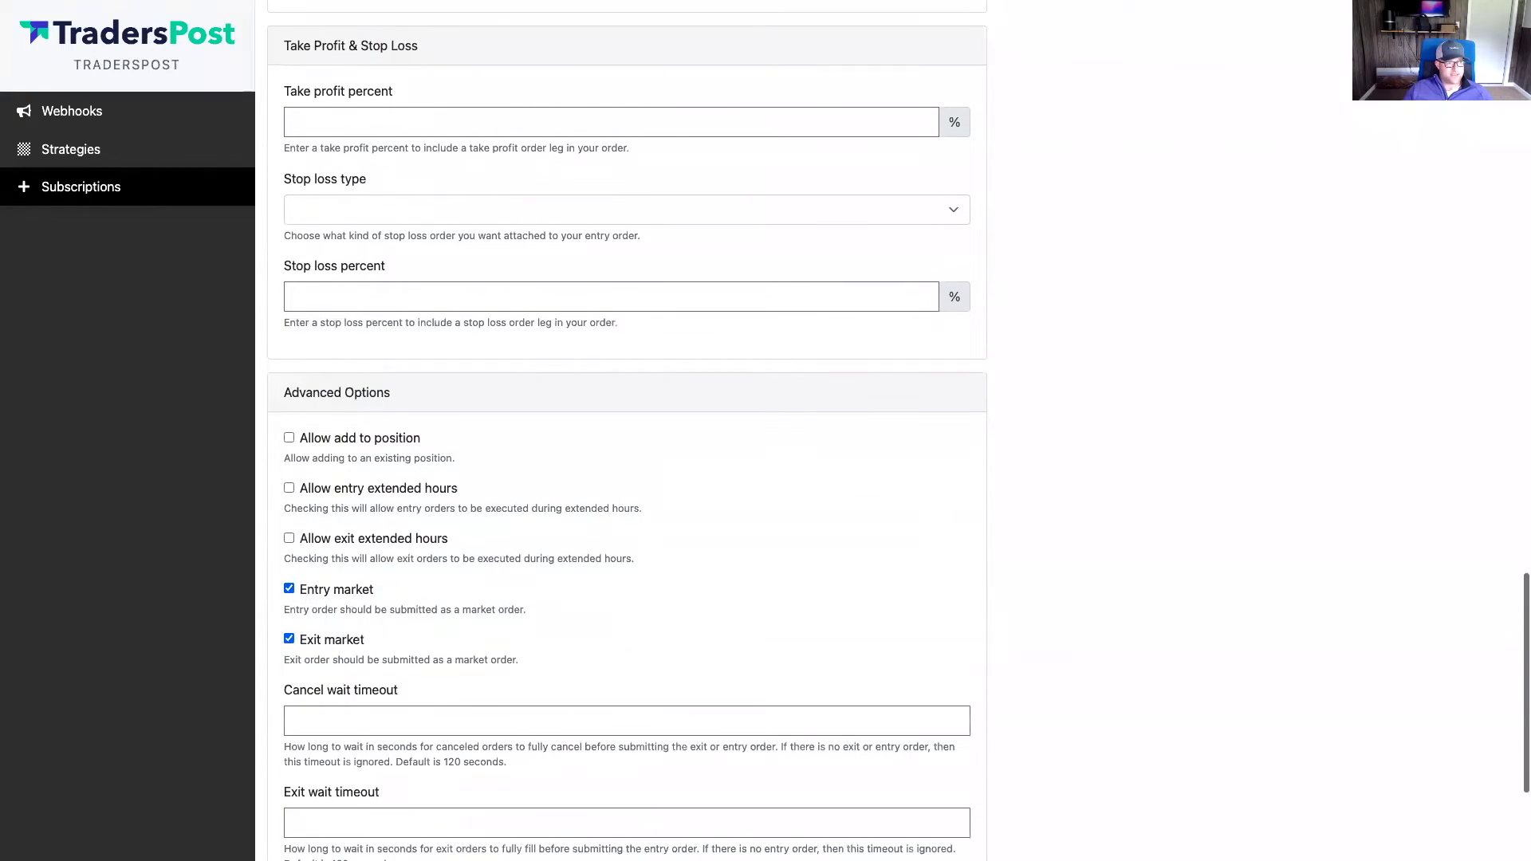
{"action": "scroll", "coordinate": [409, 594], "scroll_direction": "down", "scroll_amount": 4}
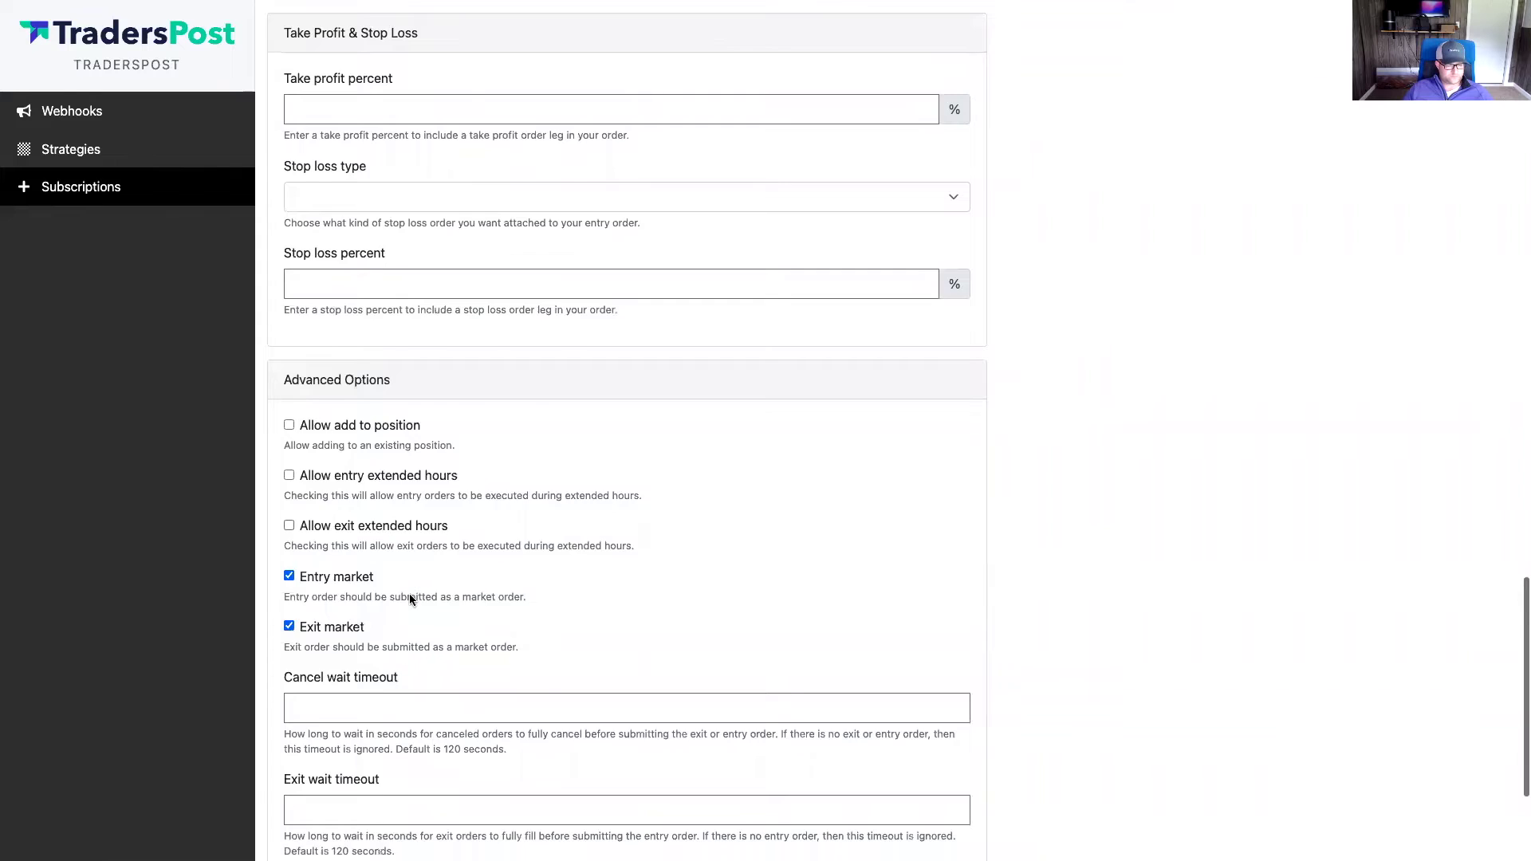
{"action": "left_click", "coordinate": [296, 674]}
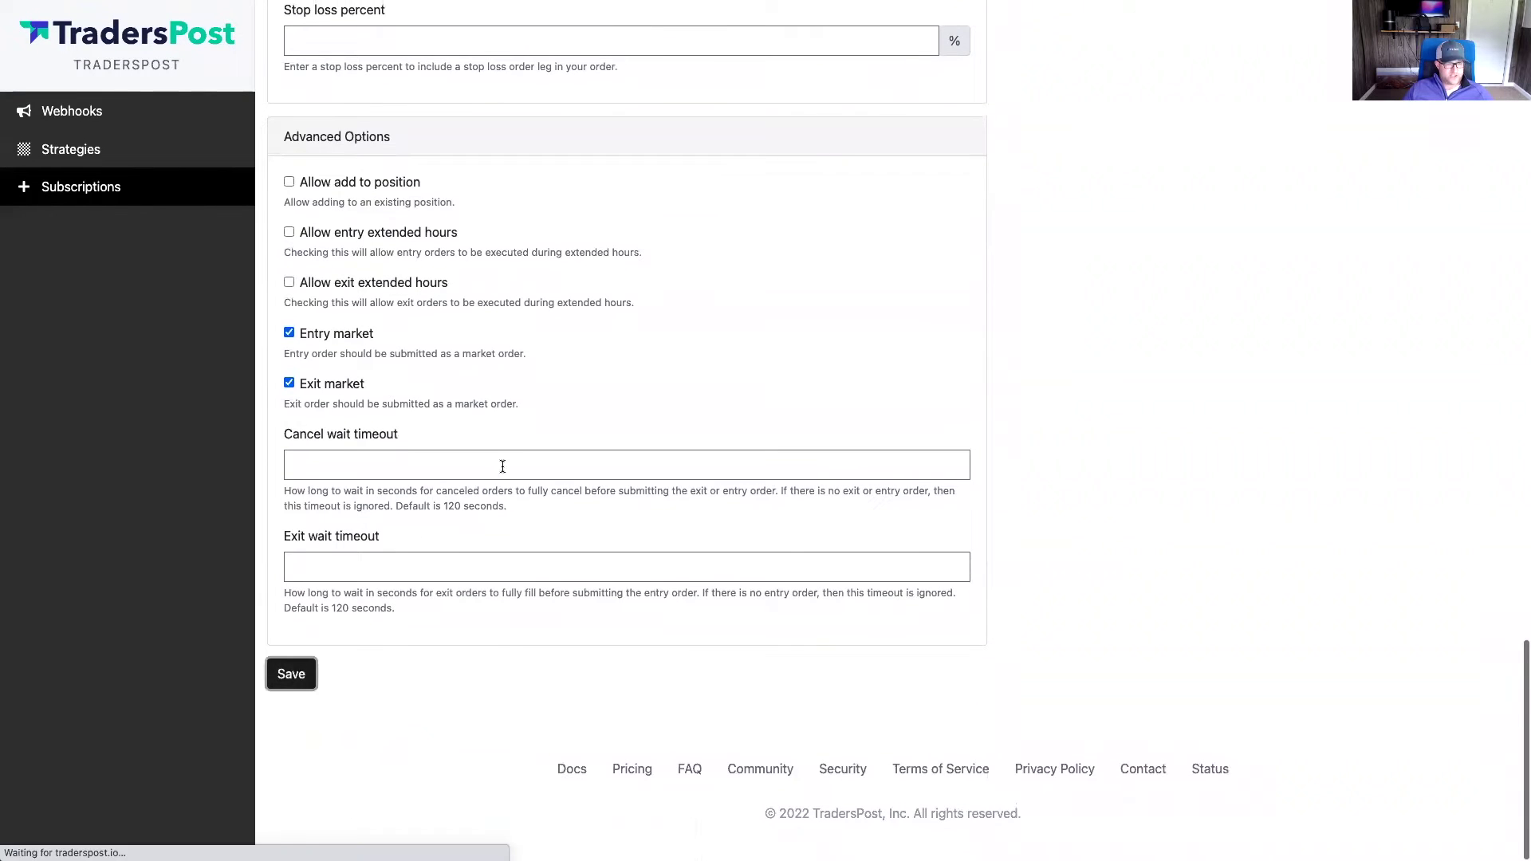
{"action": "scroll", "coordinate": [517, 385], "scroll_direction": "down", "scroll_amount": 1}
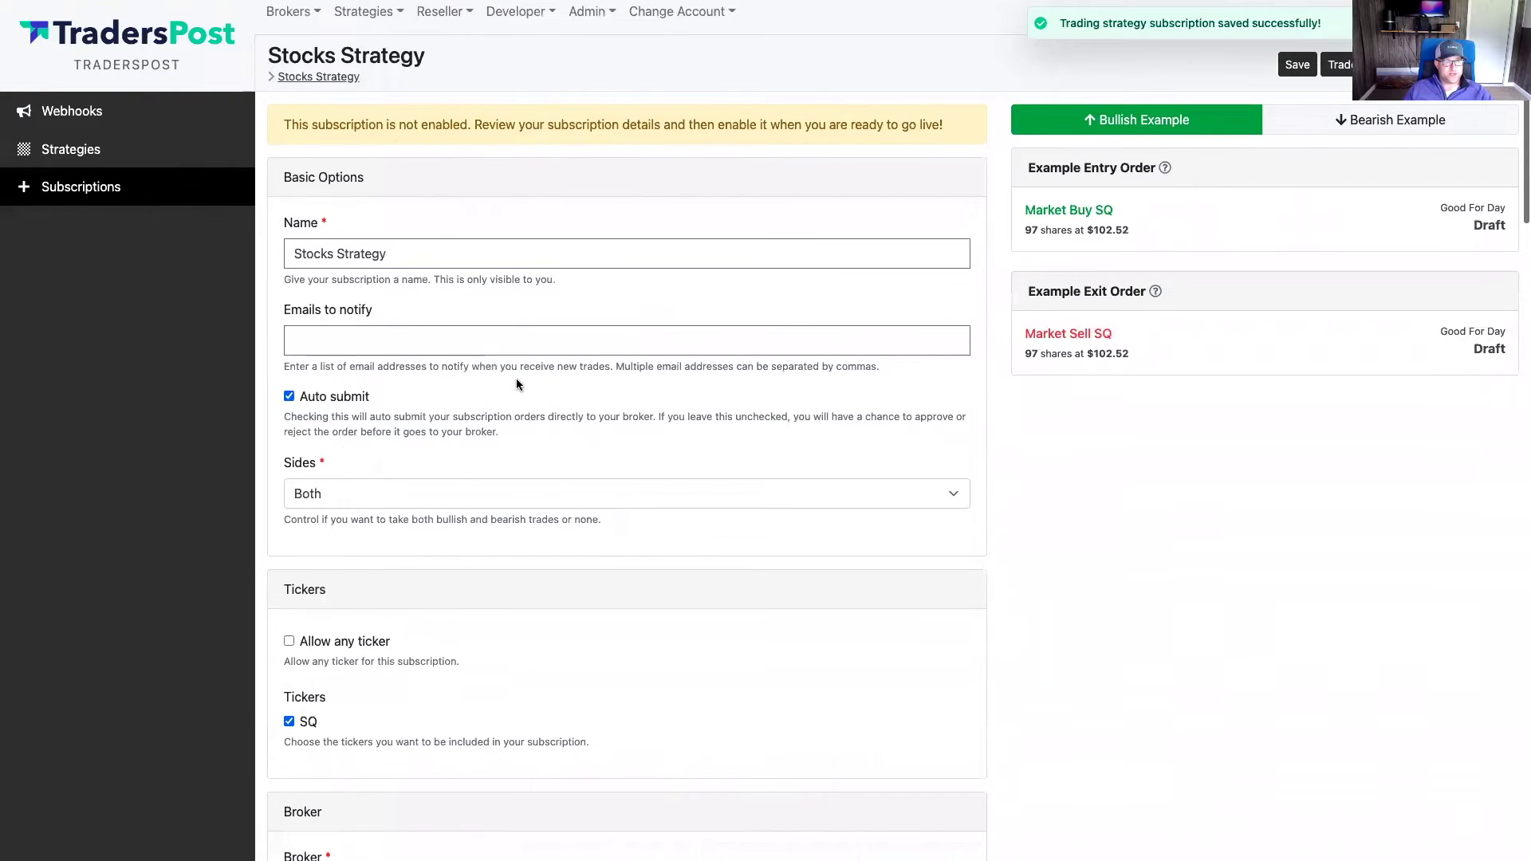
{"action": "scroll", "coordinate": [897, 343], "scroll_direction": "up", "scroll_amount": 1}
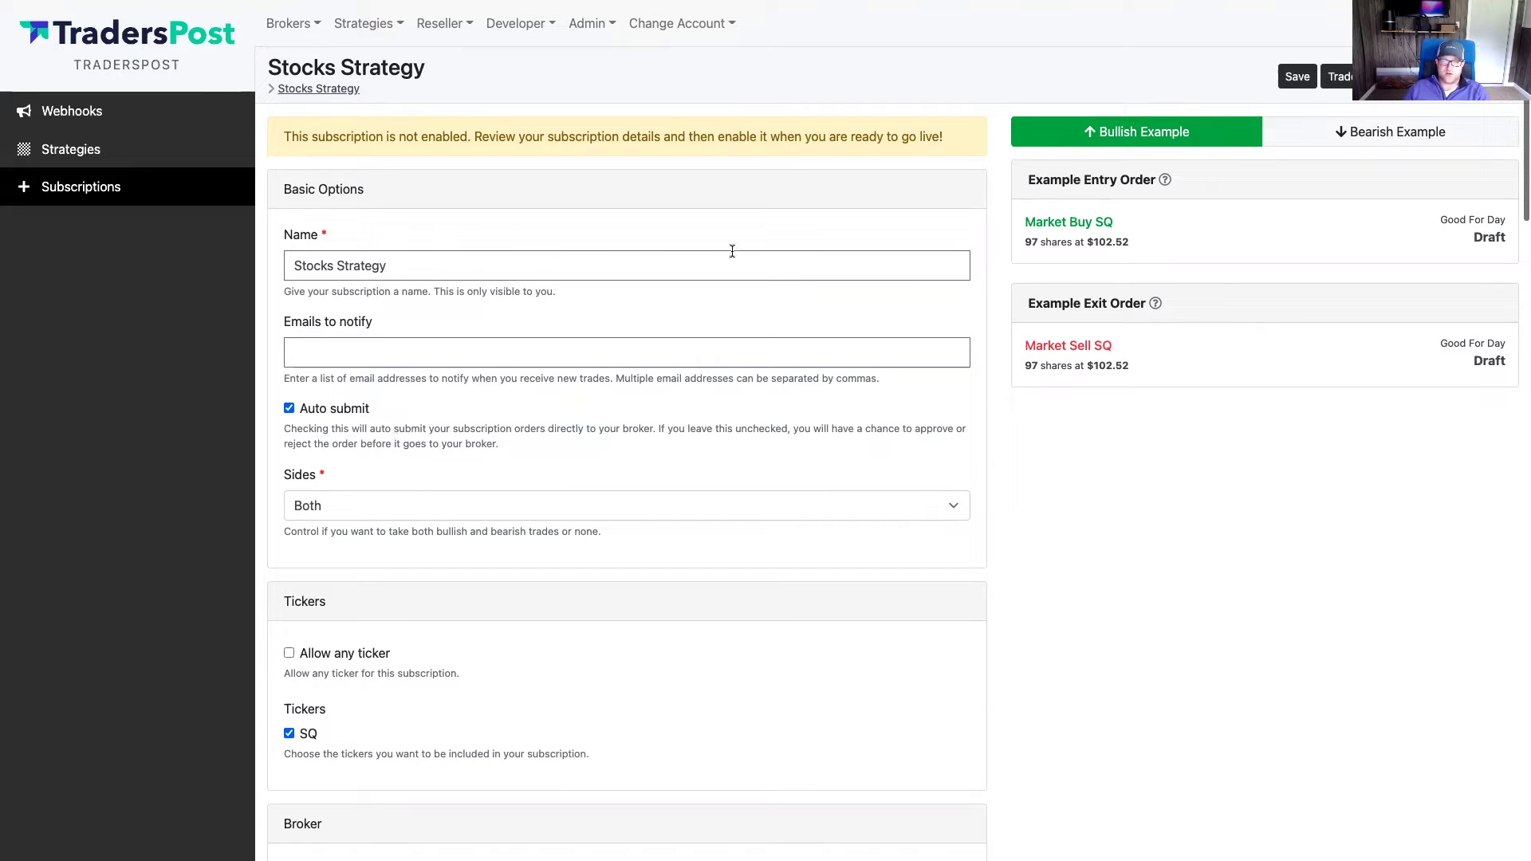
Examine the bullish example entry order's market price, quantity and total against the percent of portfolio value setting
{"action": "left_click", "coordinate": [1110, 237]}
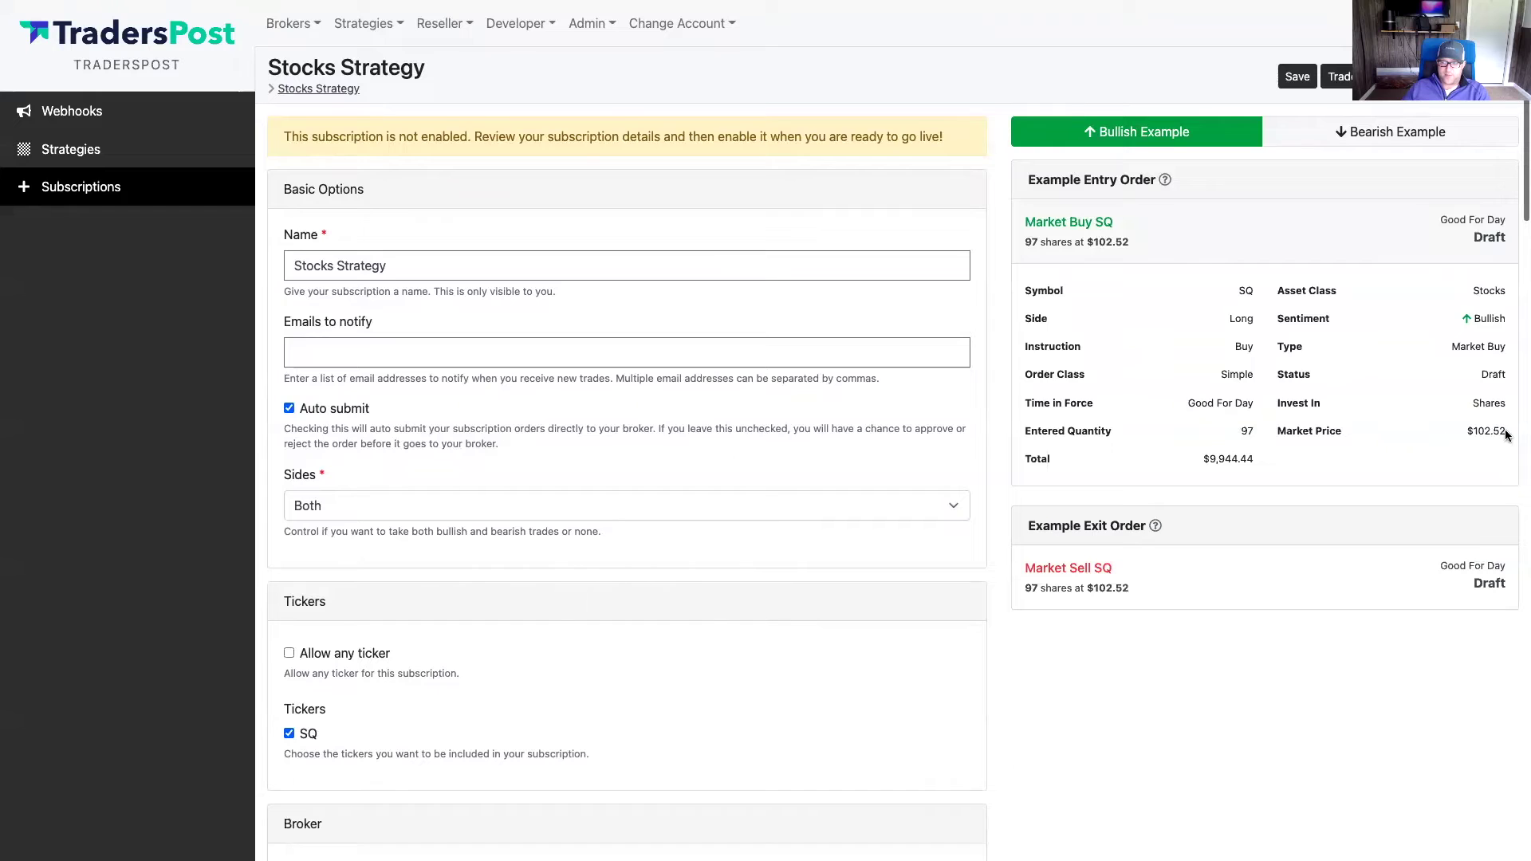
{"action": "left_click_drag", "start_coordinate": [1504, 430], "coordinate": [1477, 431]}
{"action": "left_click_drag", "start_coordinate": [1474, 431], "coordinate": [1472, 431]}
{"action": "scroll", "coordinate": [700, 589], "scroll_direction": "down", "scroll_amount": 20}
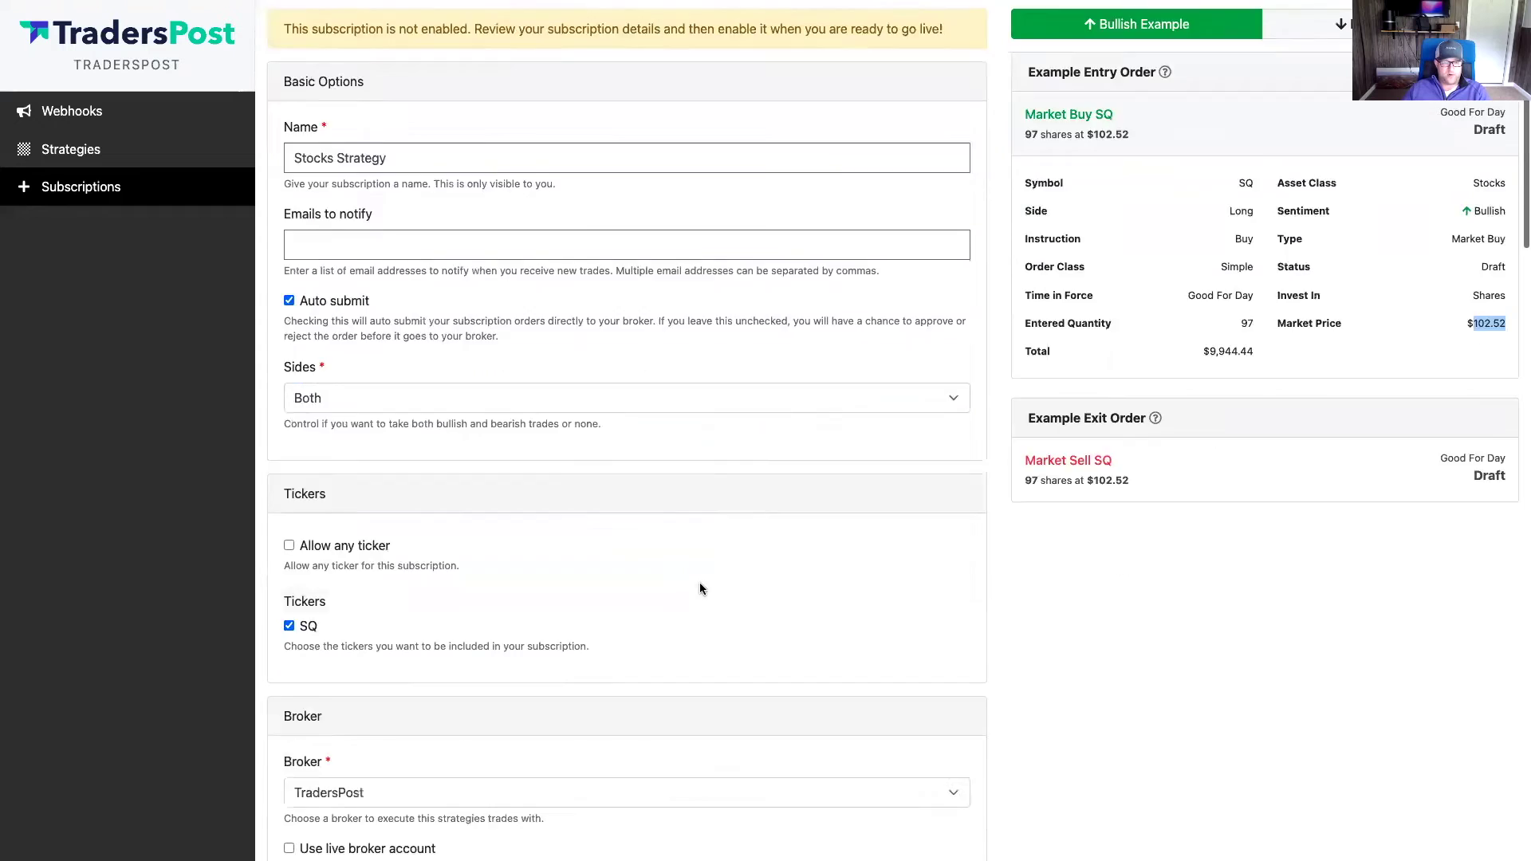
{"action": "left_click_drag", "start_coordinate": [547, 513], "coordinate": [286, 513]}
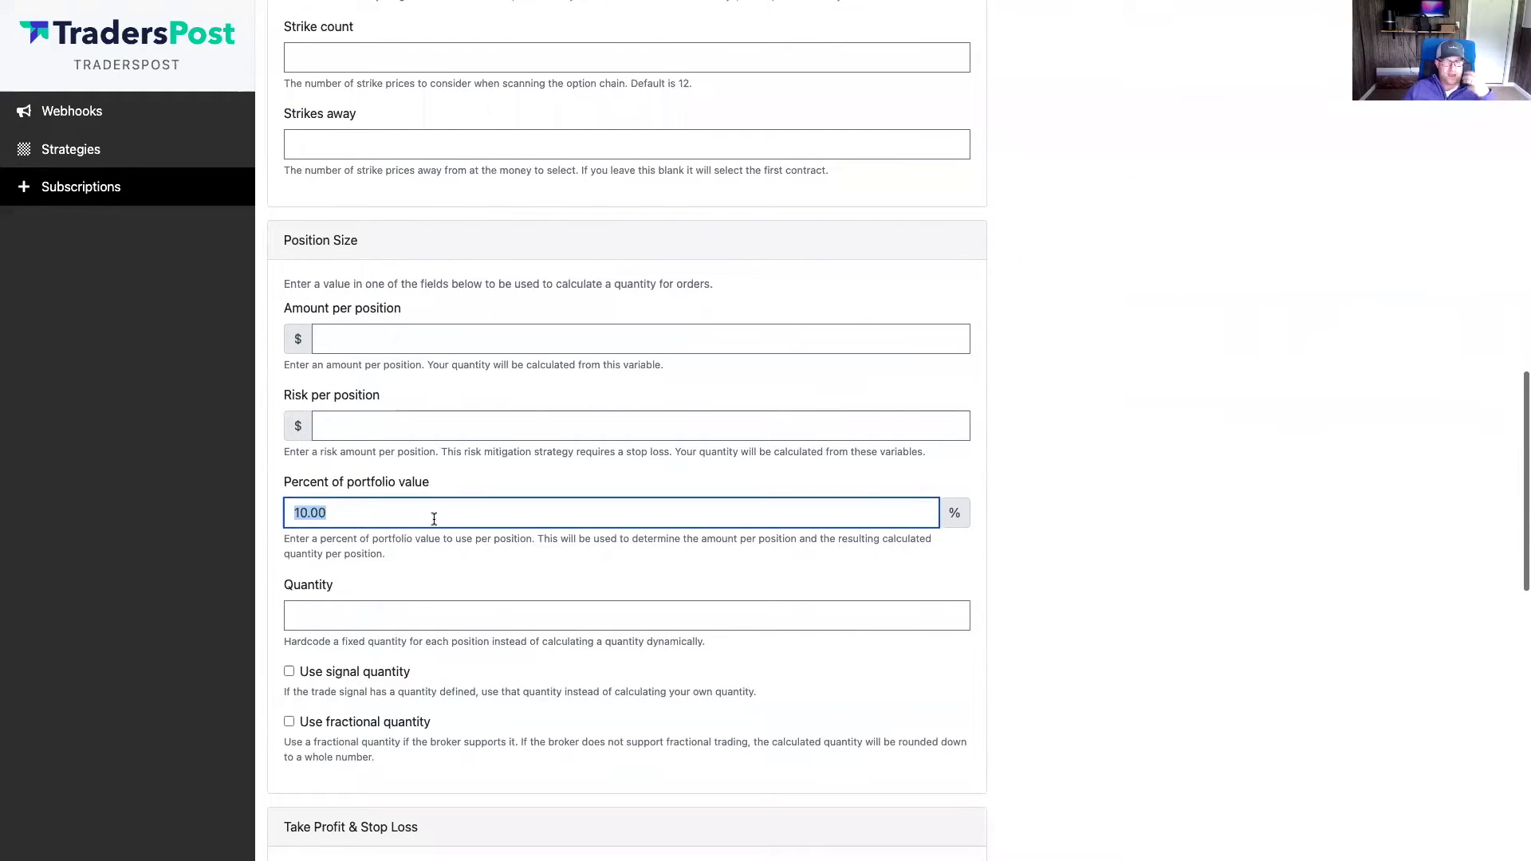
{"action": "scroll", "coordinate": [434, 519], "scroll_direction": "up", "scroll_amount": 20}
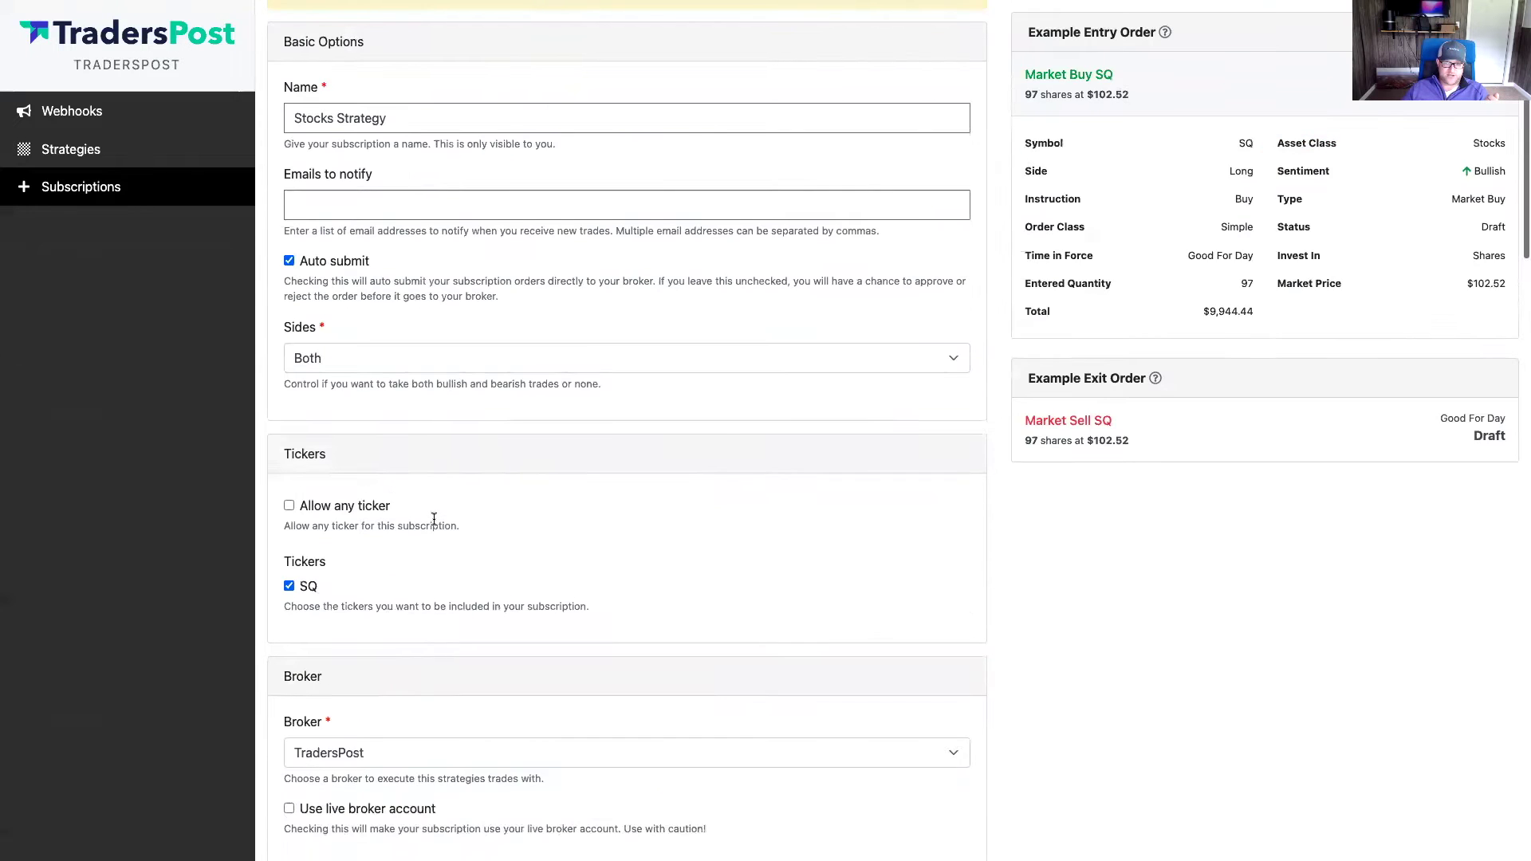
{"action": "left_click_drag", "start_coordinate": [1504, 432], "coordinate": [1474, 435]}
{"action": "double_click", "coordinate": [1246, 431]}
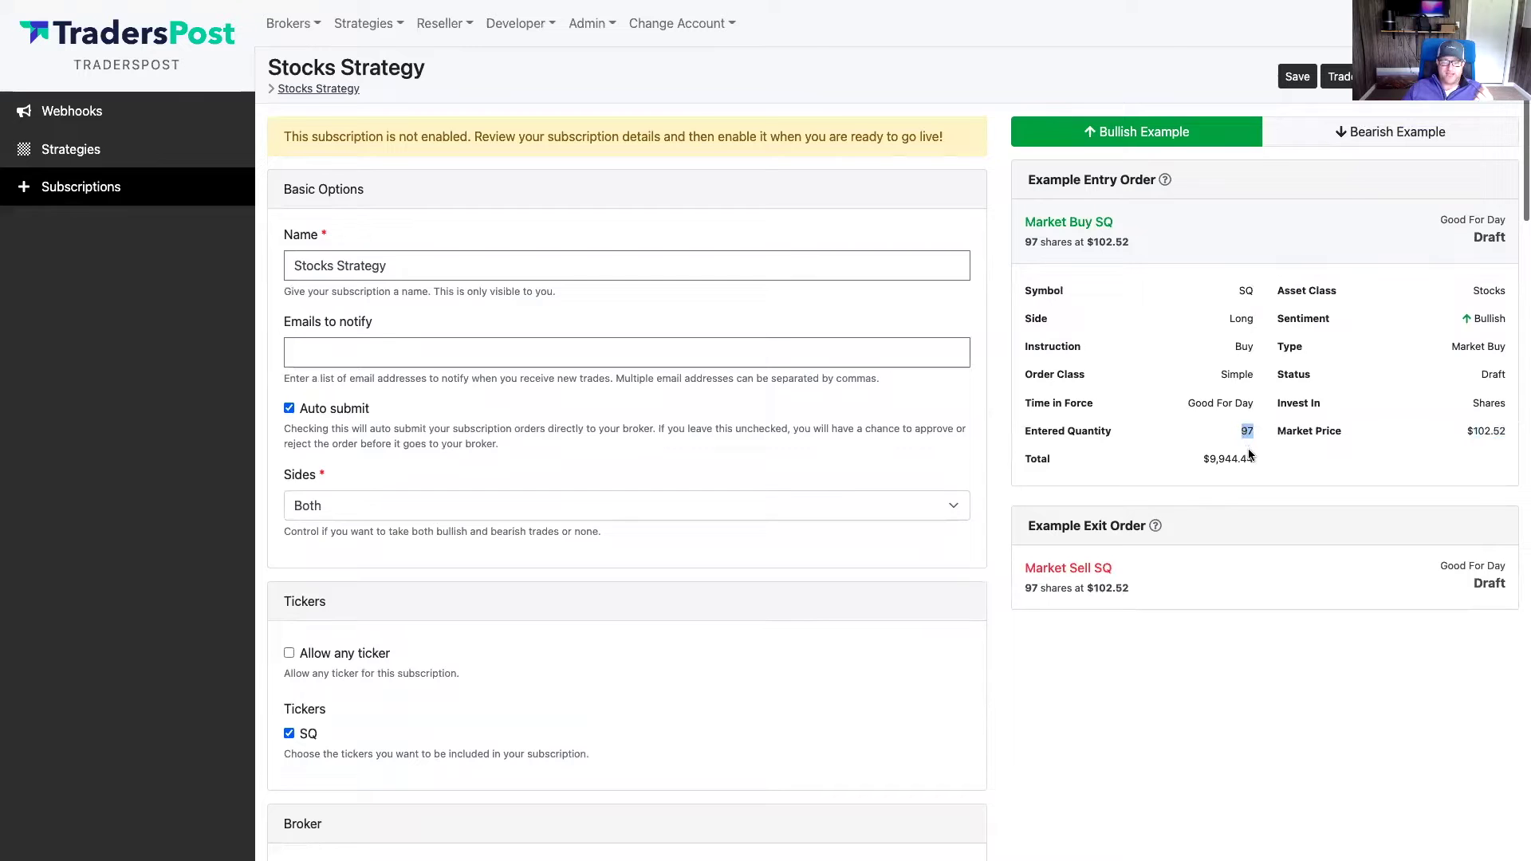
{"action": "left_click_drag", "start_coordinate": [1251, 458], "coordinate": [1211, 459]}
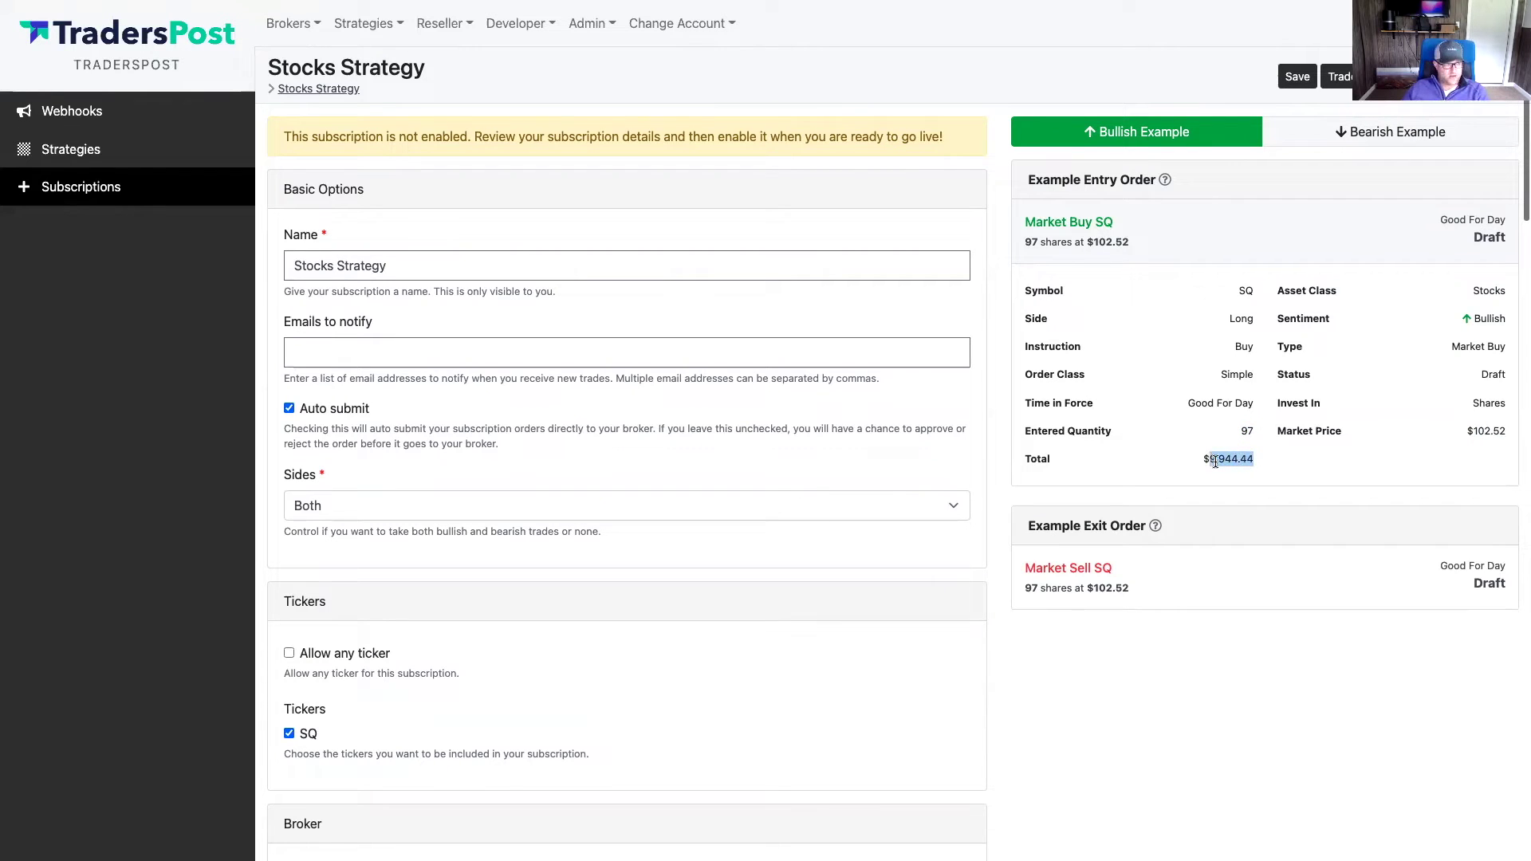
{"action": "left_click", "coordinate": [1120, 224]}
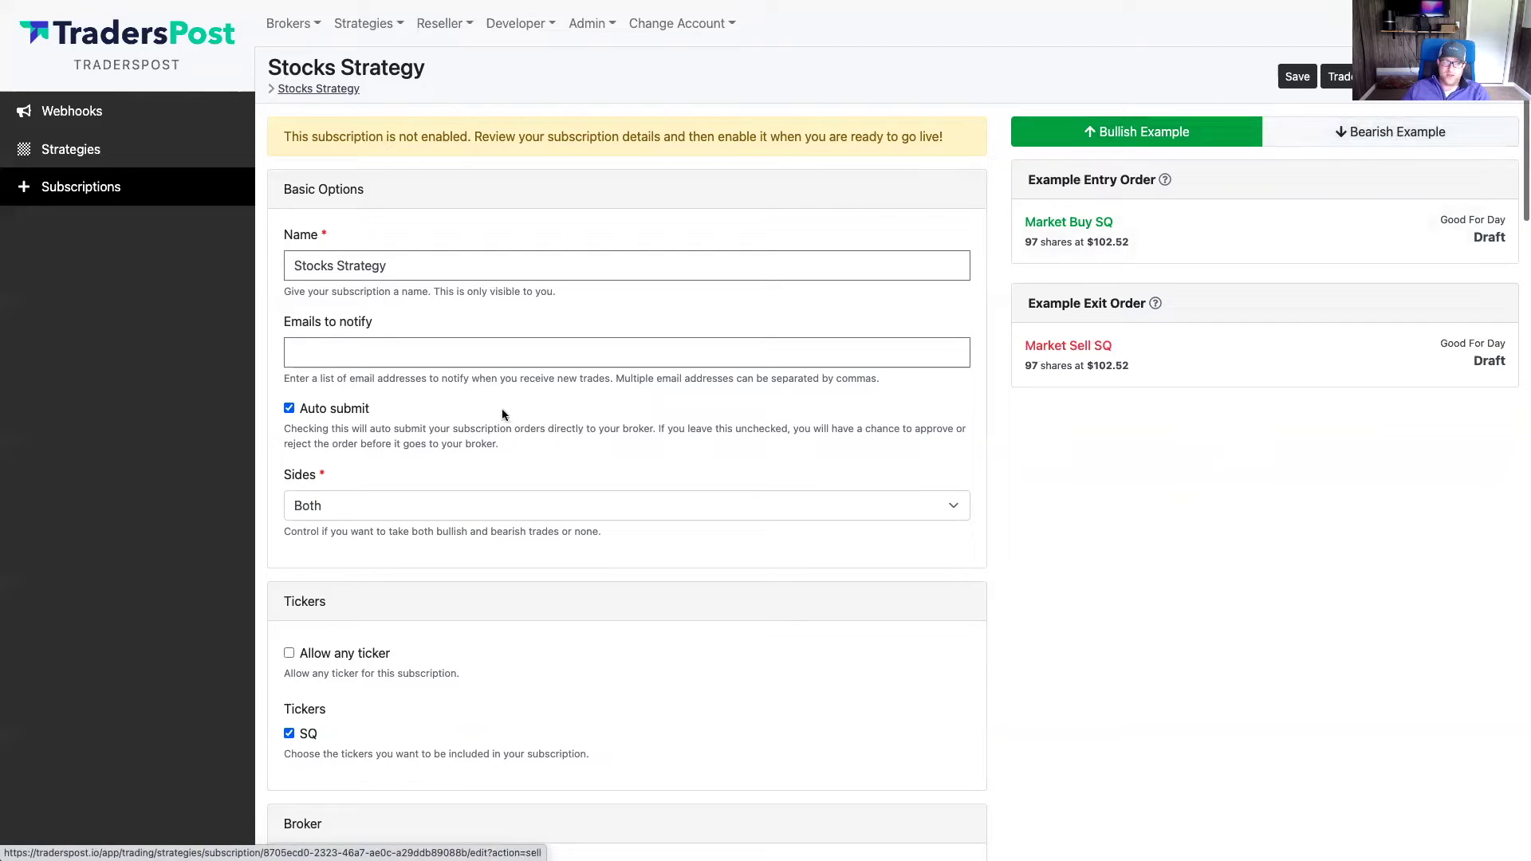
View the bearish example's entry and exit orders for SQ
{"action": "left_click", "coordinate": [1381, 136]}
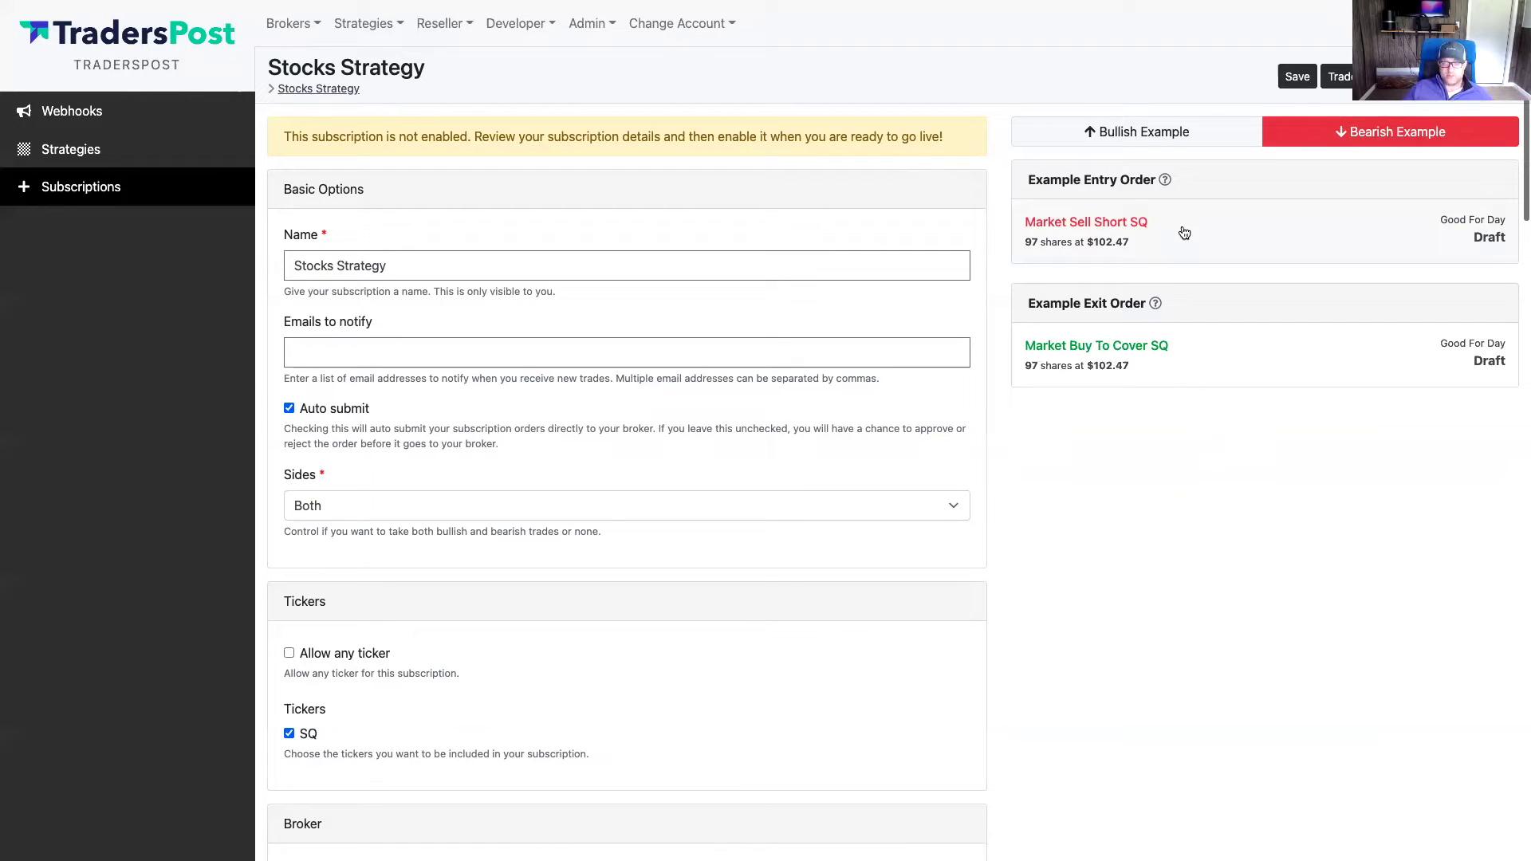
{"action": "left_click", "coordinate": [1092, 363]}
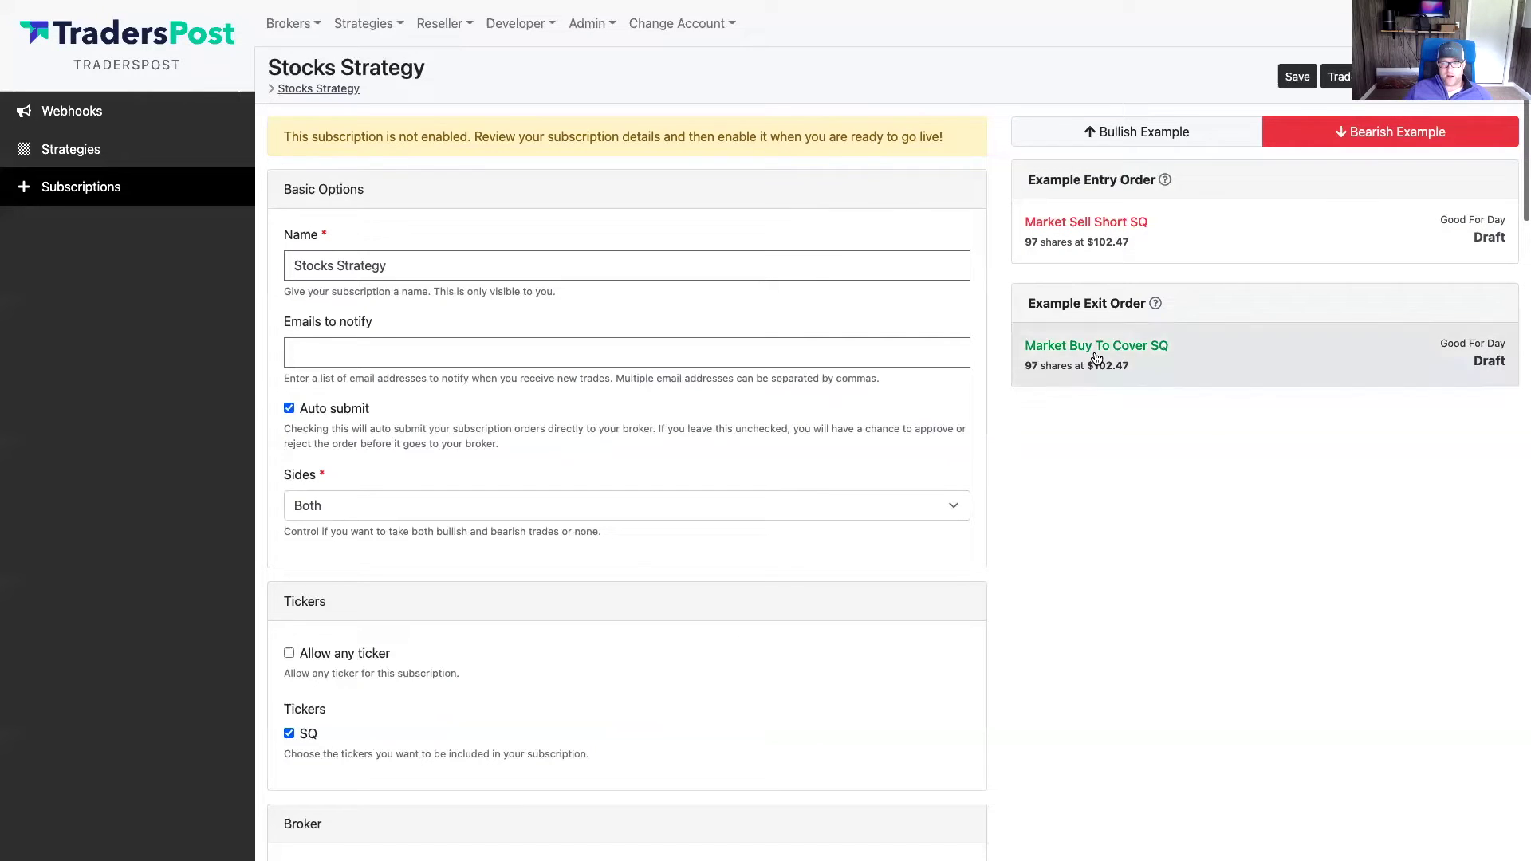
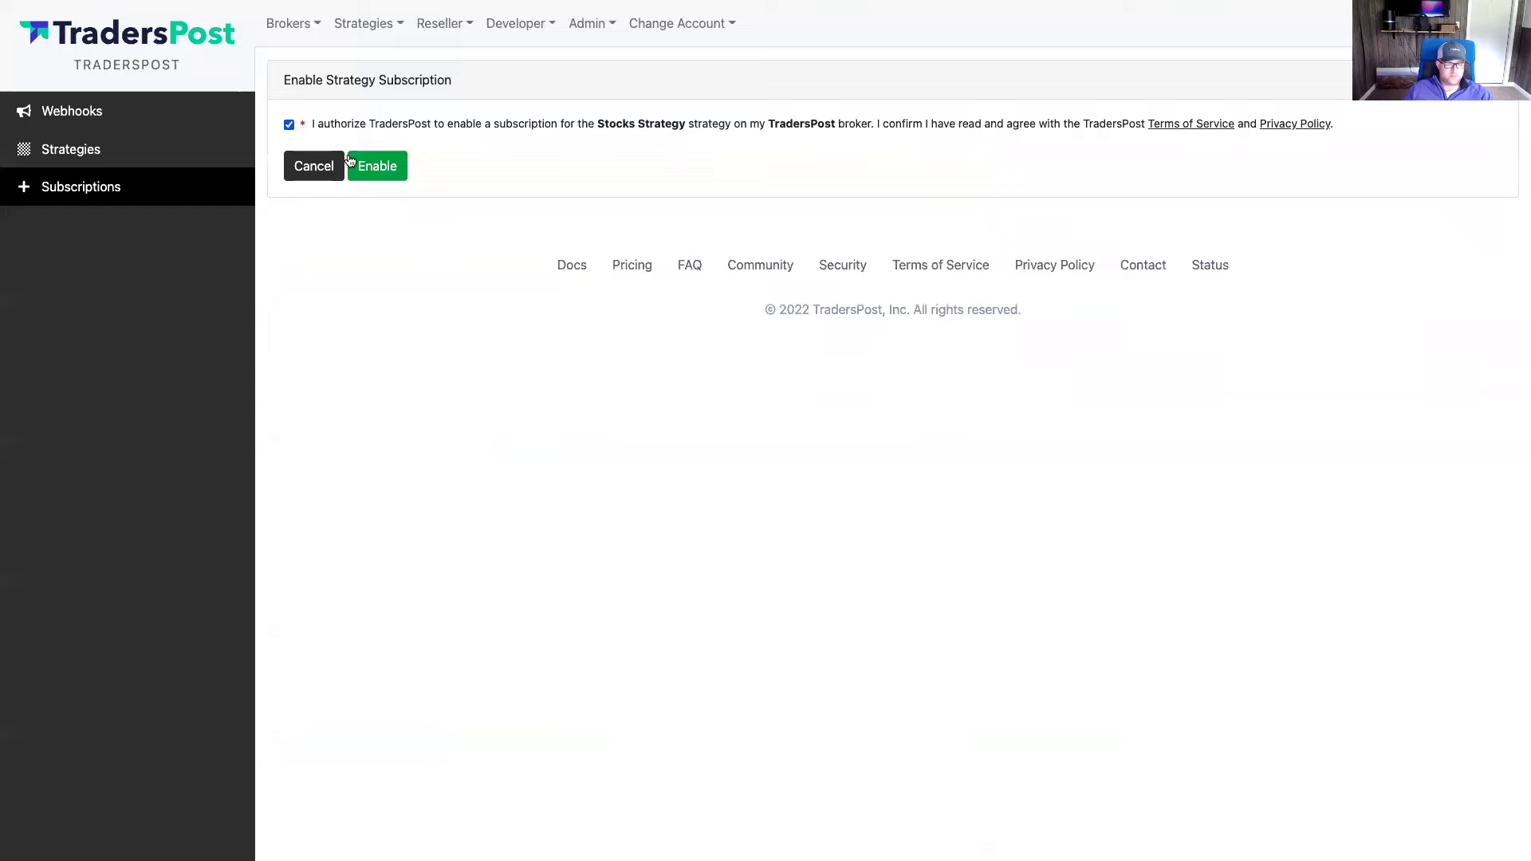
Authorize and enable the Stocks Strategy subscription on the TradersPost broker
{"action": "left_click", "coordinate": [357, 165]}
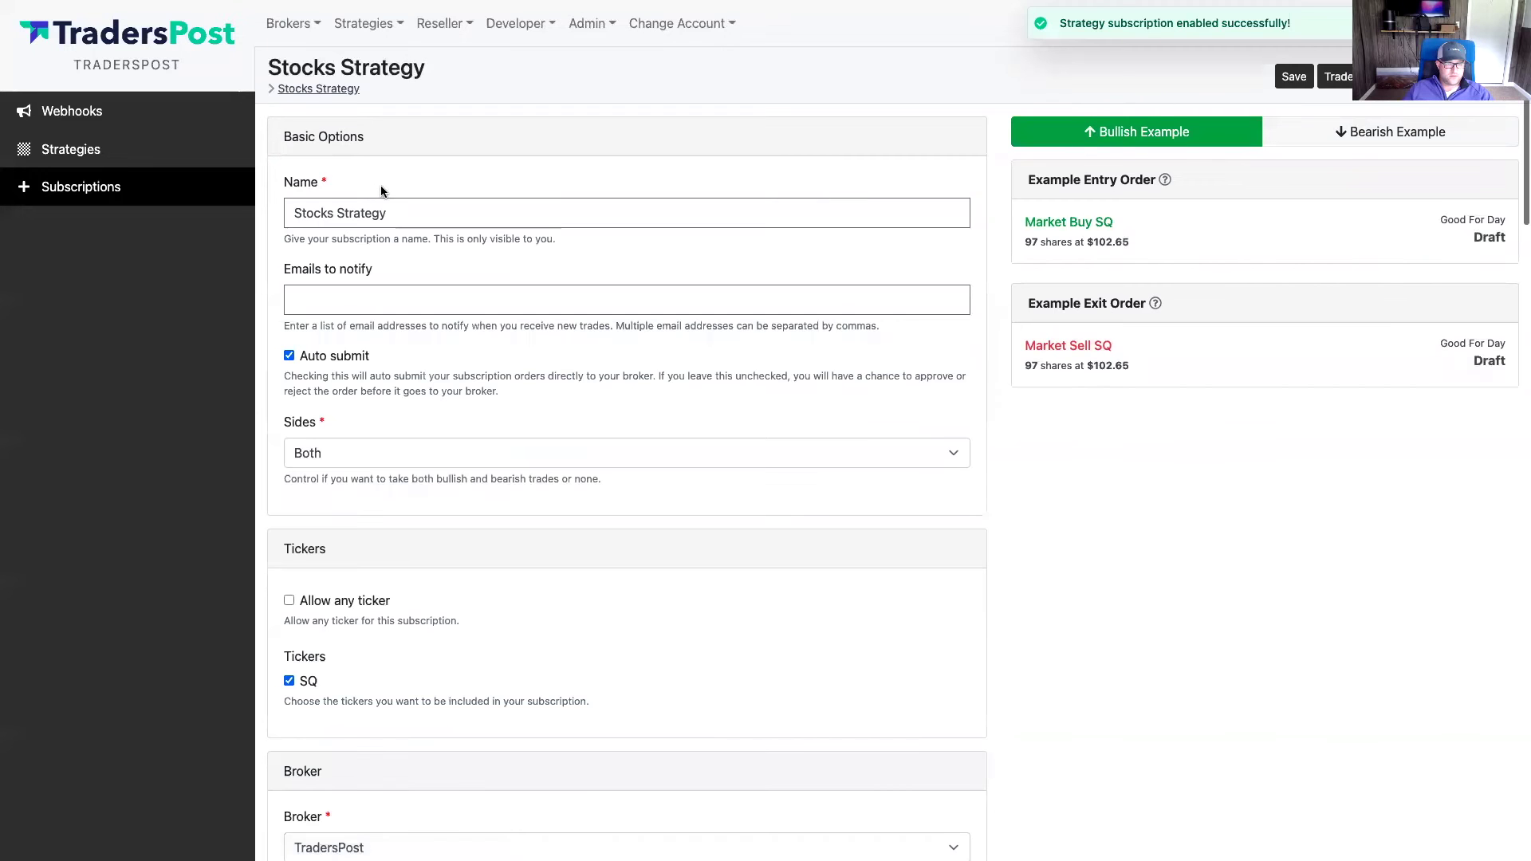
{"action": "scroll", "coordinate": [423, 385], "scroll_direction": "down", "scroll_amount": 3}
{"action": "scroll", "coordinate": [423, 390], "scroll_direction": "up", "scroll_amount": 2}
{"action": "scroll", "coordinate": [422, 390], "scroll_direction": "up", "scroll_amount": 1}
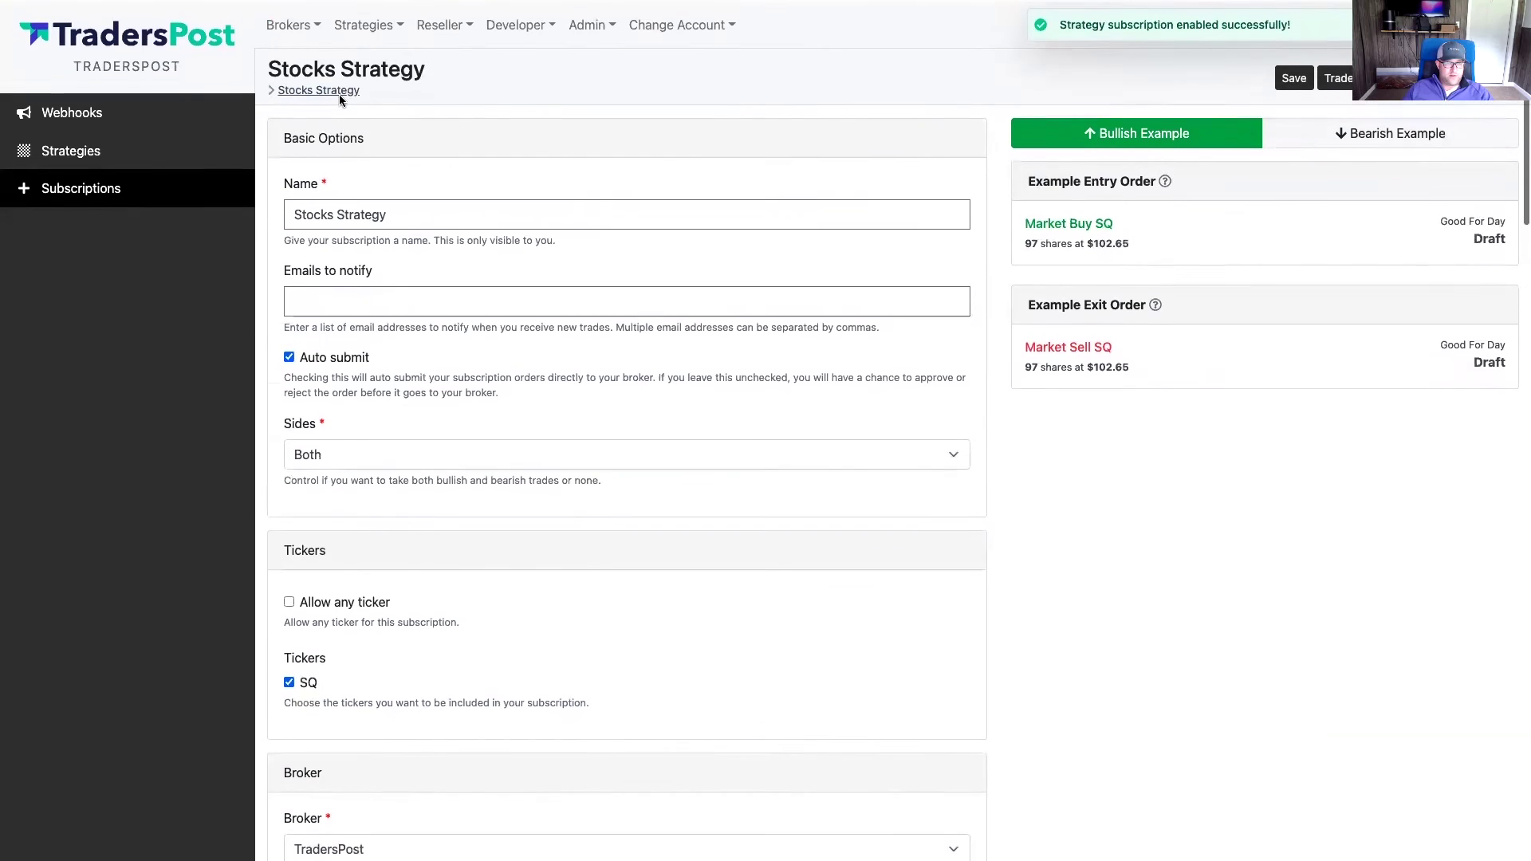
Open the Stocks Webhook's details from the webhooks list to examine its URL, tickers and linked strategies
{"action": "left_click", "coordinate": [363, 23]}
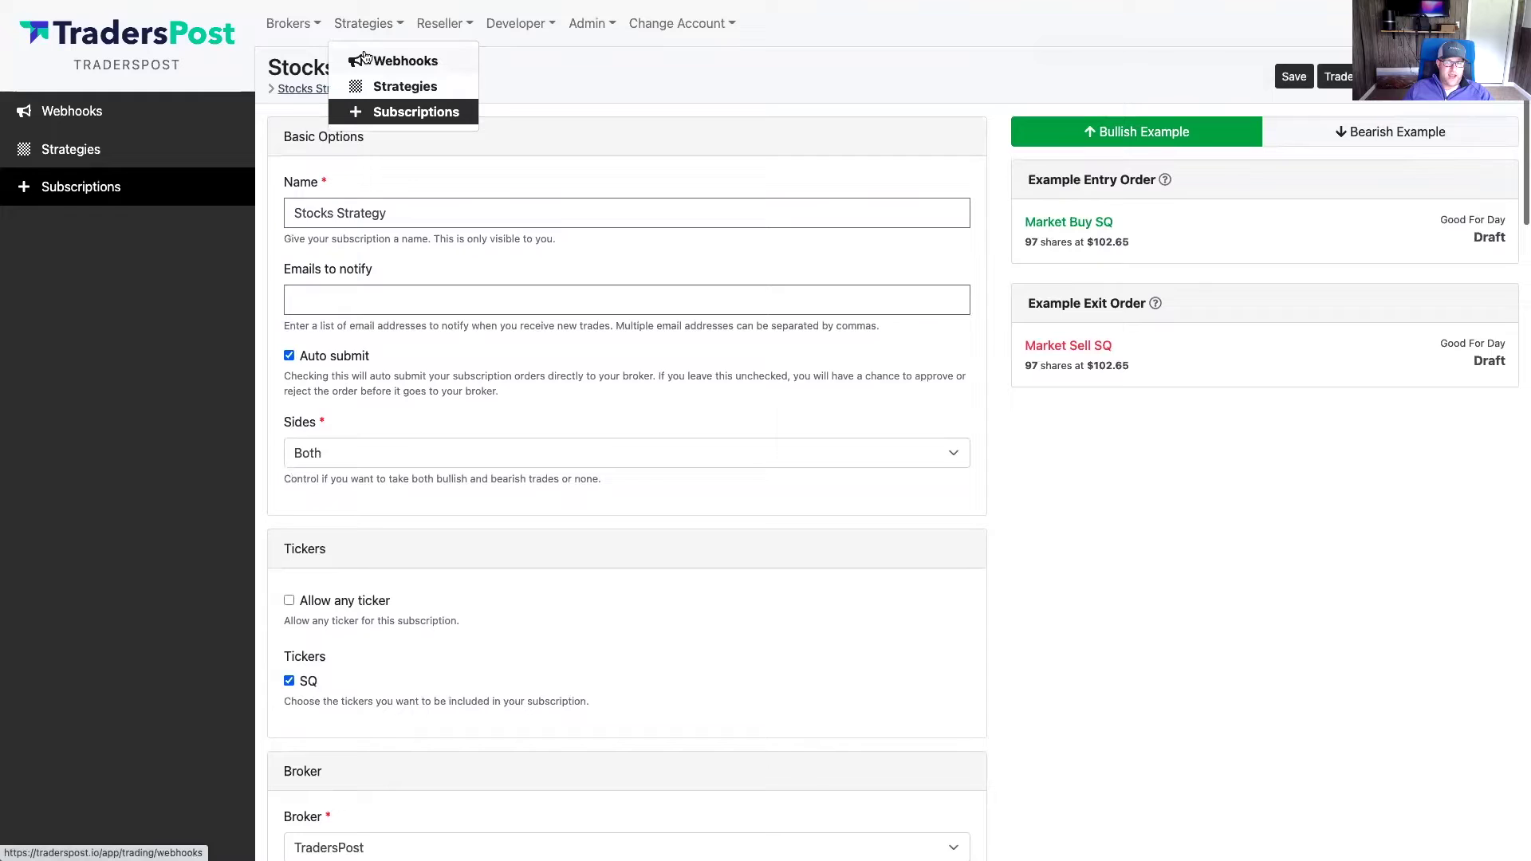
{"action": "left_click", "coordinate": [364, 57]}
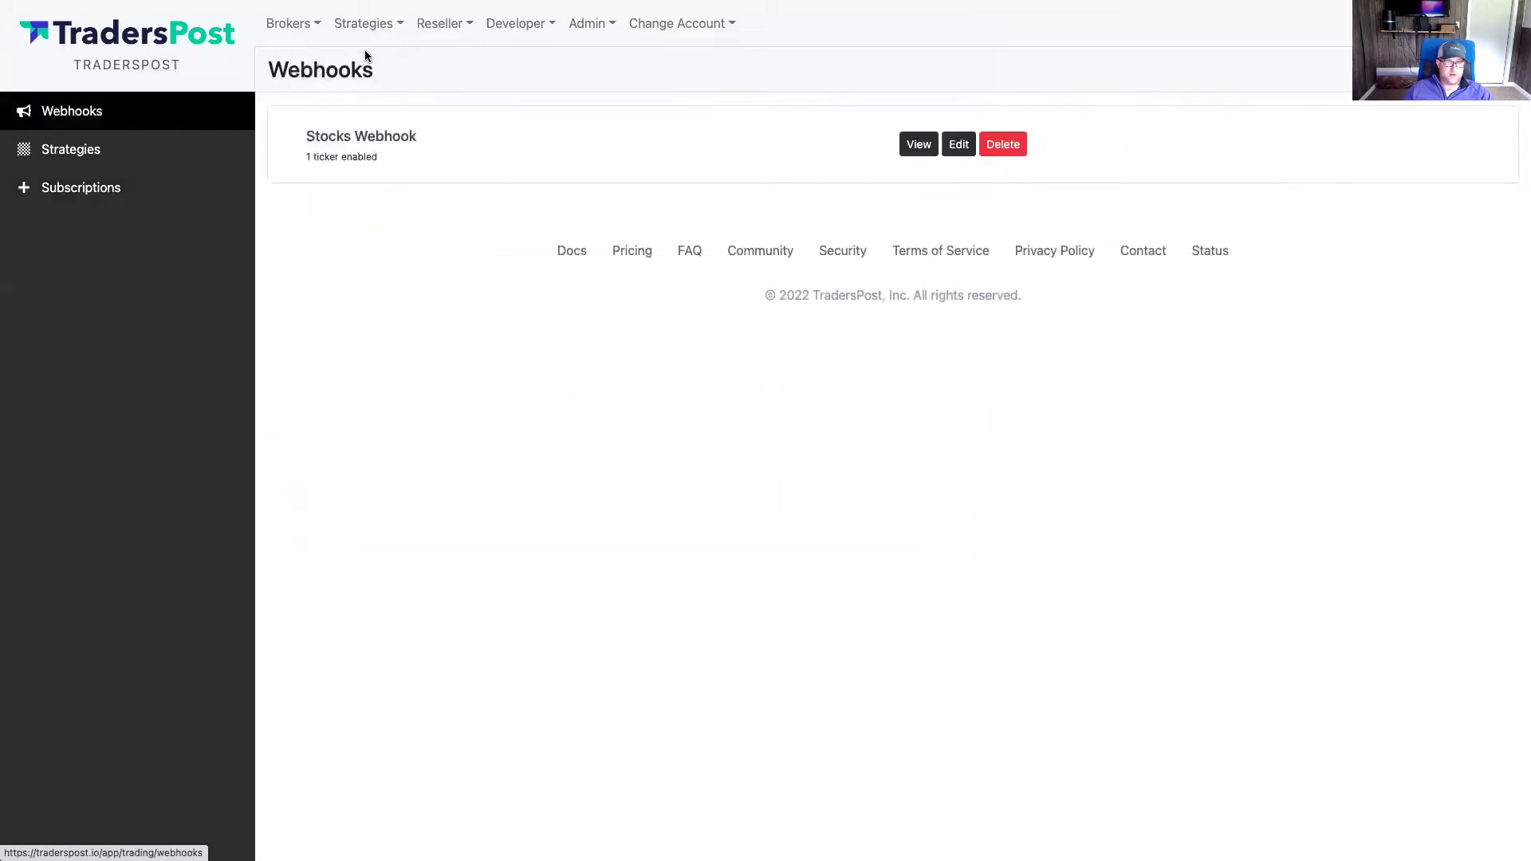
{"action": "left_click", "coordinate": [920, 146]}
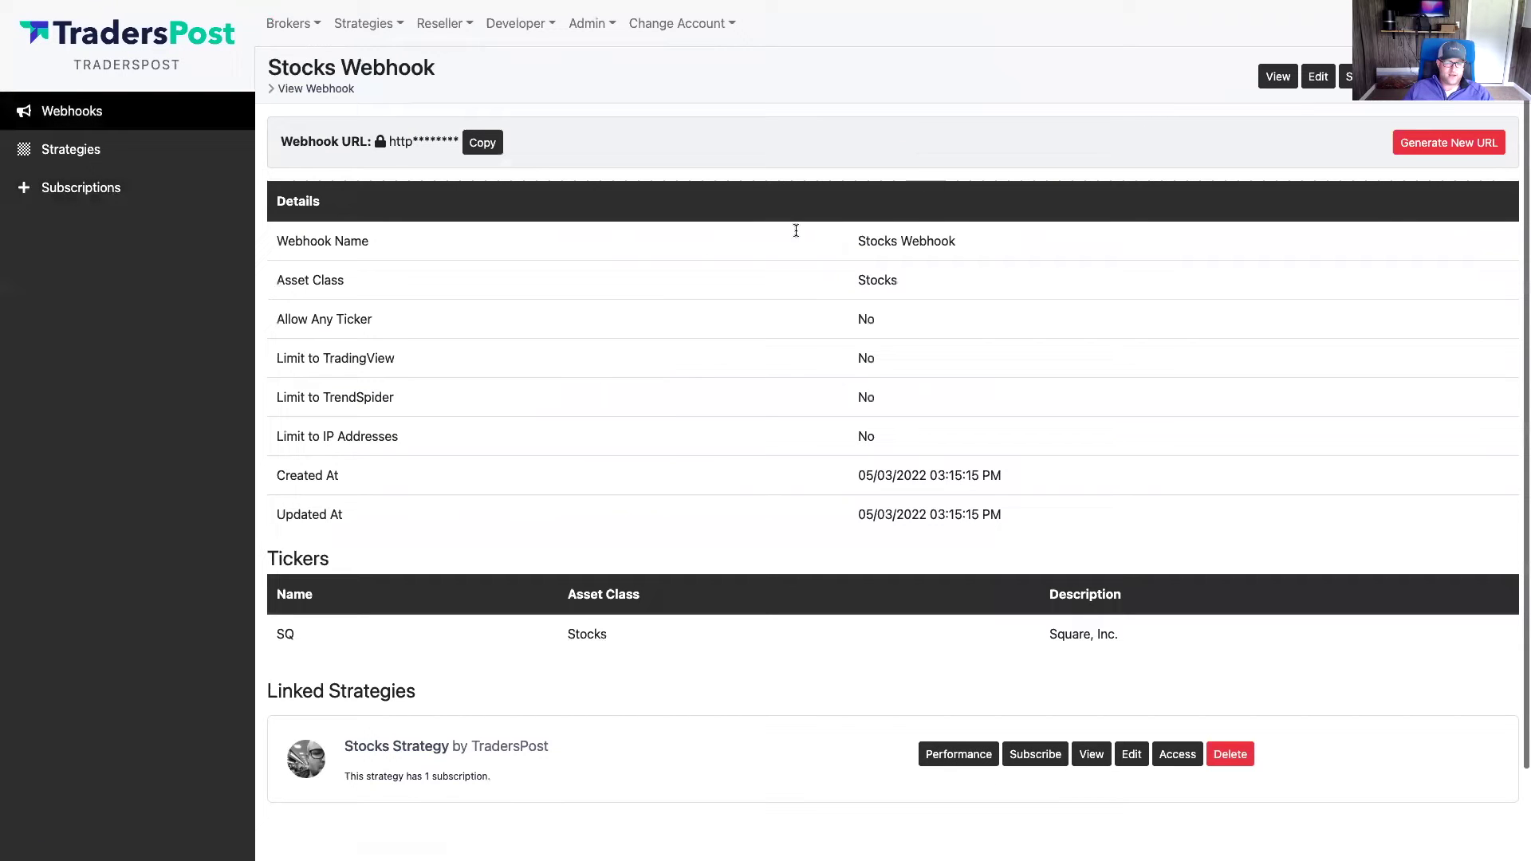
{"action": "left_click", "coordinate": [369, 24]}
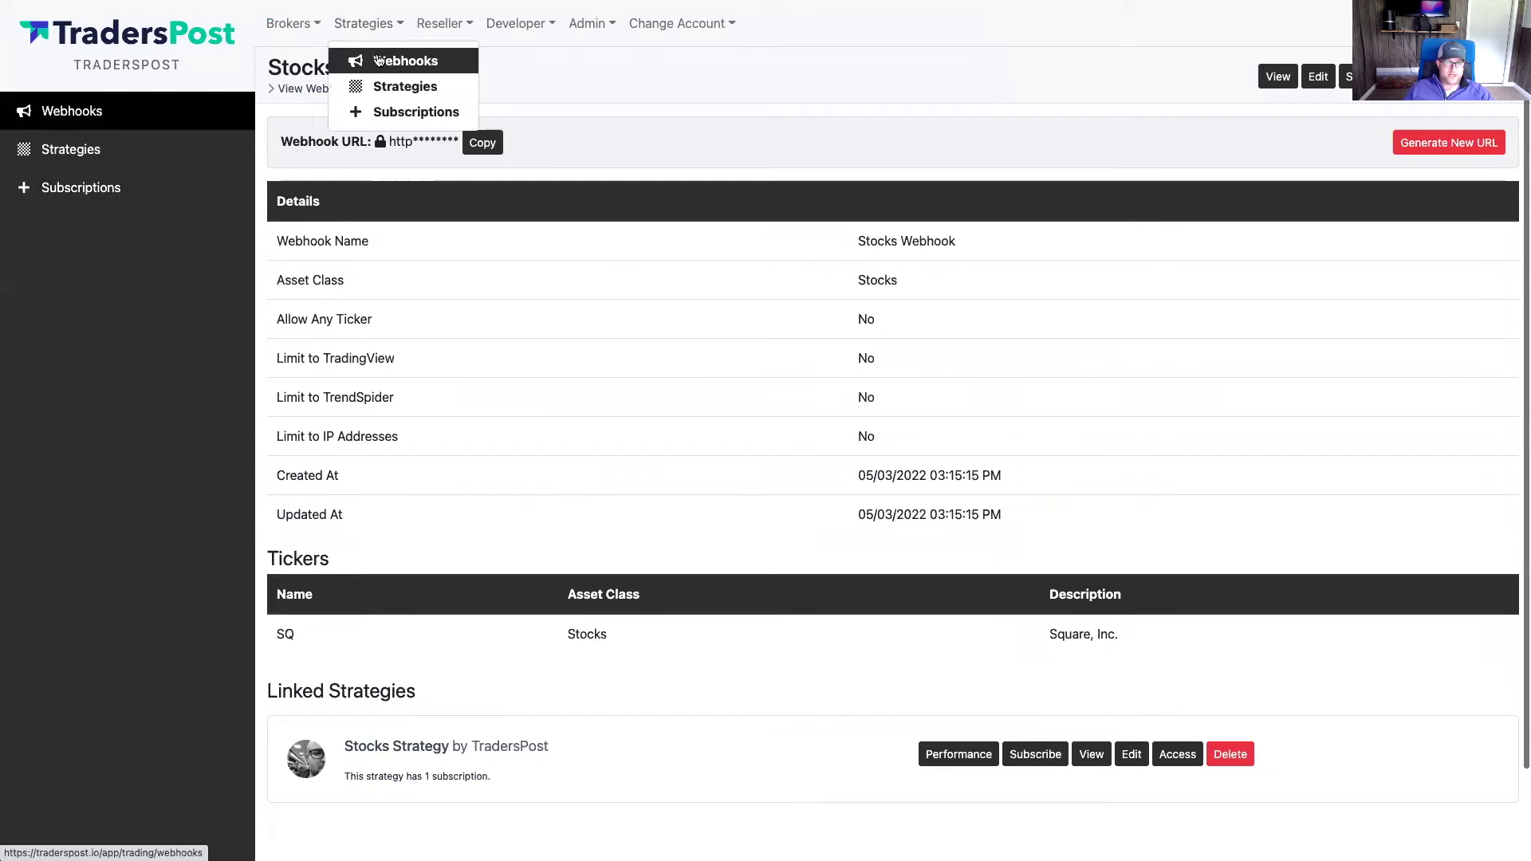
{"action": "left_click", "coordinate": [377, 62]}
{"action": "left_click", "coordinate": [909, 145]}
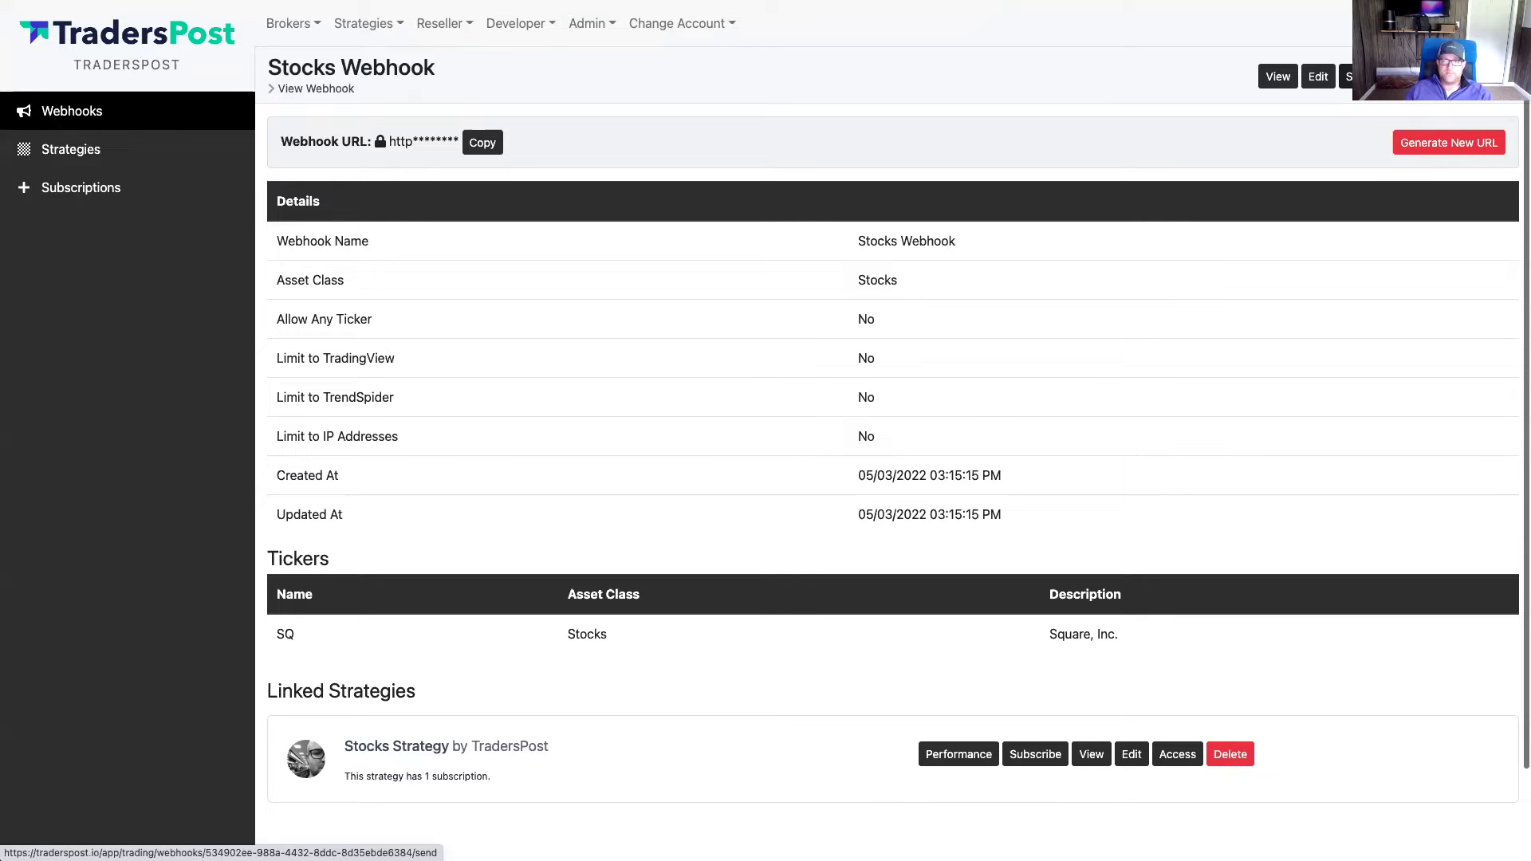
Send a test buy request for ticker TSLA through the Stocks Webhook
{"action": "left_click", "coordinate": [1348, 76]}
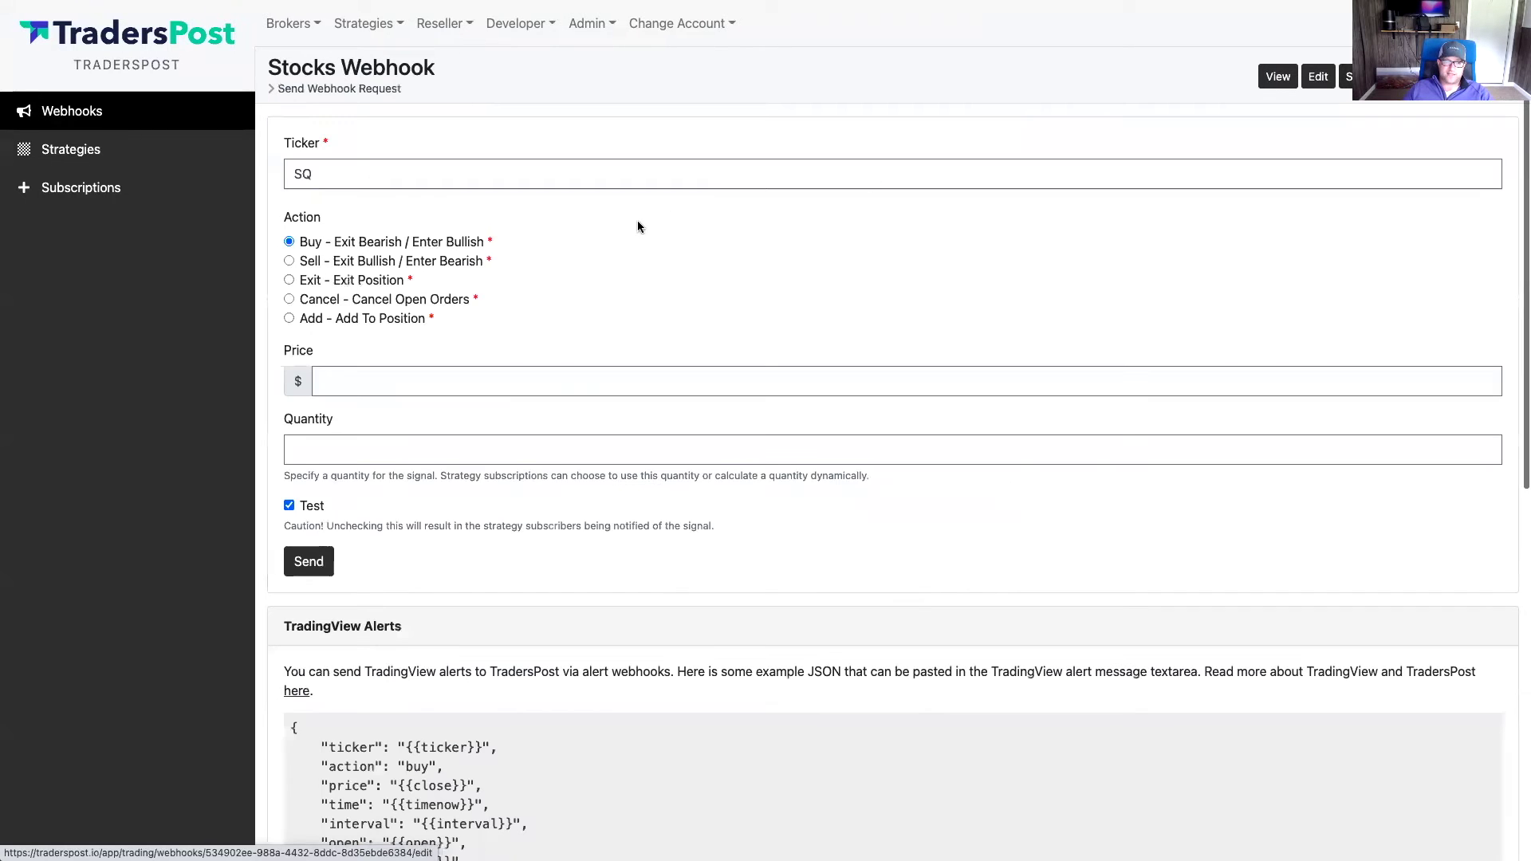
{"action": "scroll", "coordinate": [319, 239], "scroll_direction": "down", "scroll_amount": 1}
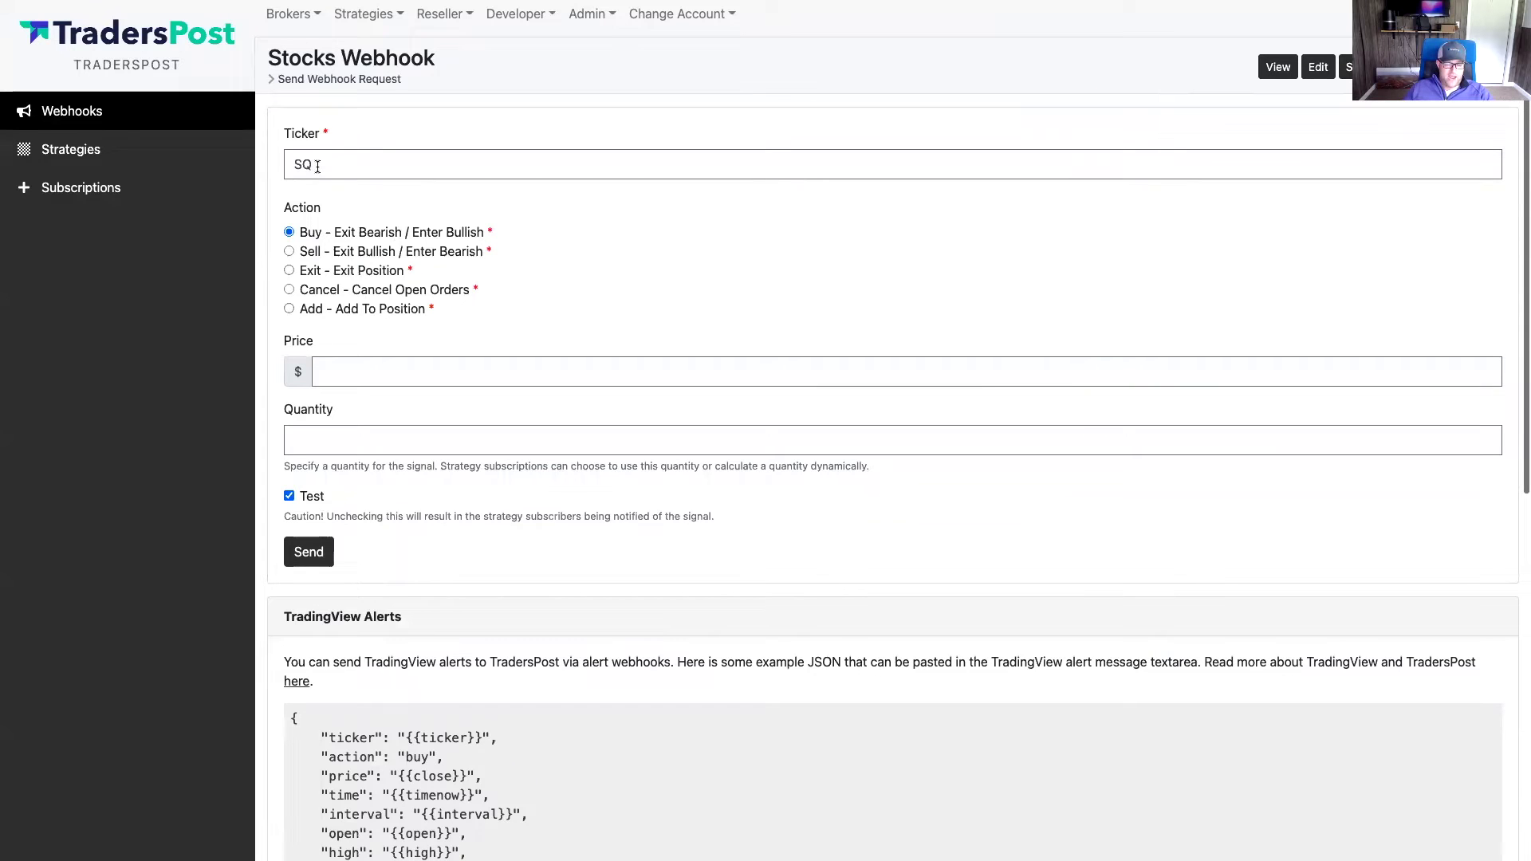
{"action": "left_click_drag", "start_coordinate": [318, 166], "coordinate": [289, 166]}
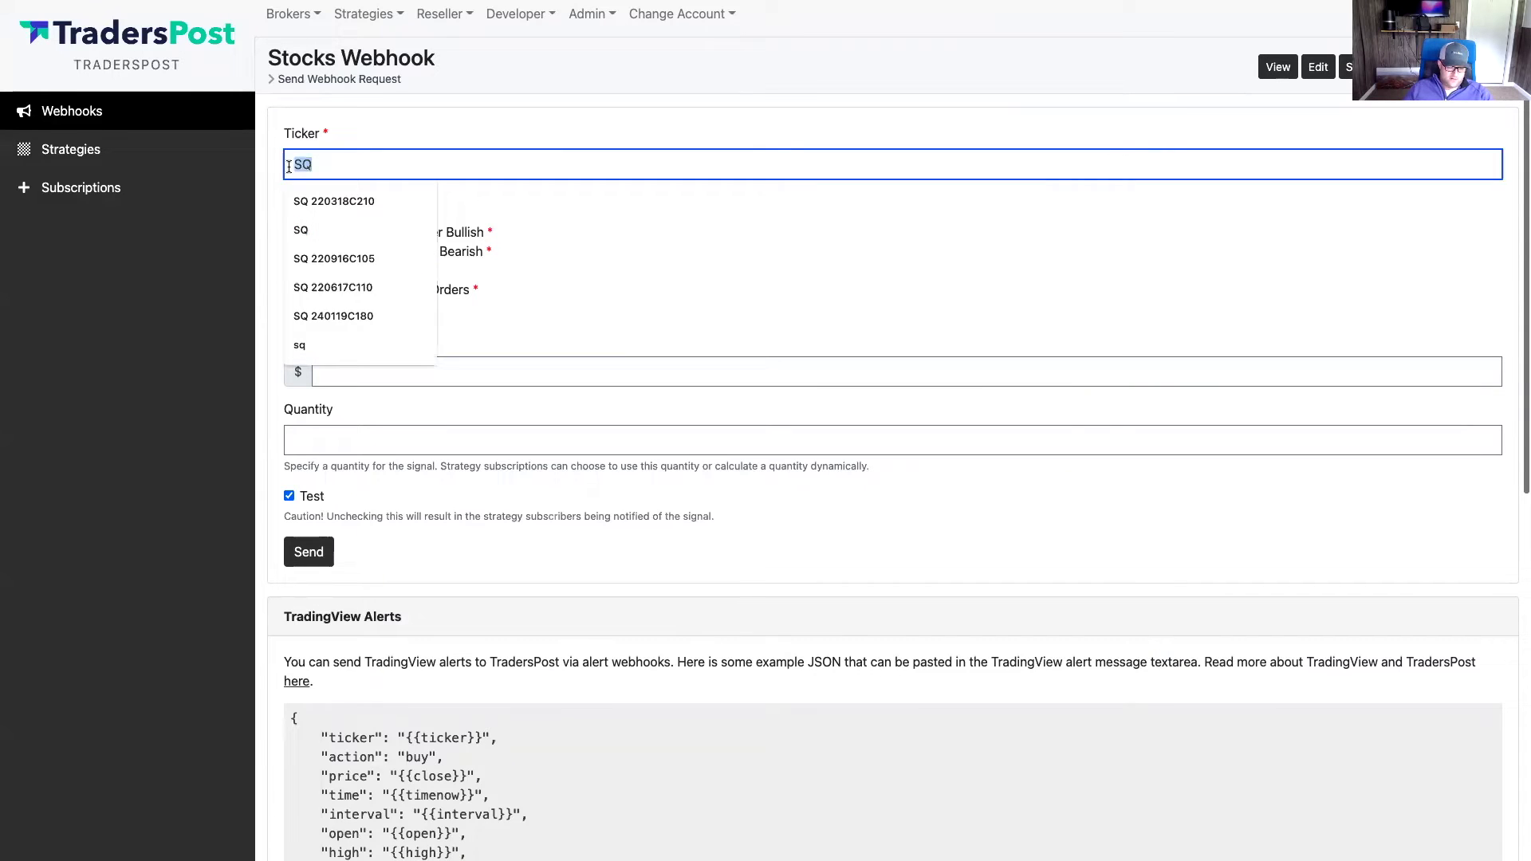
{"action": "type", "text": "TSLA"}
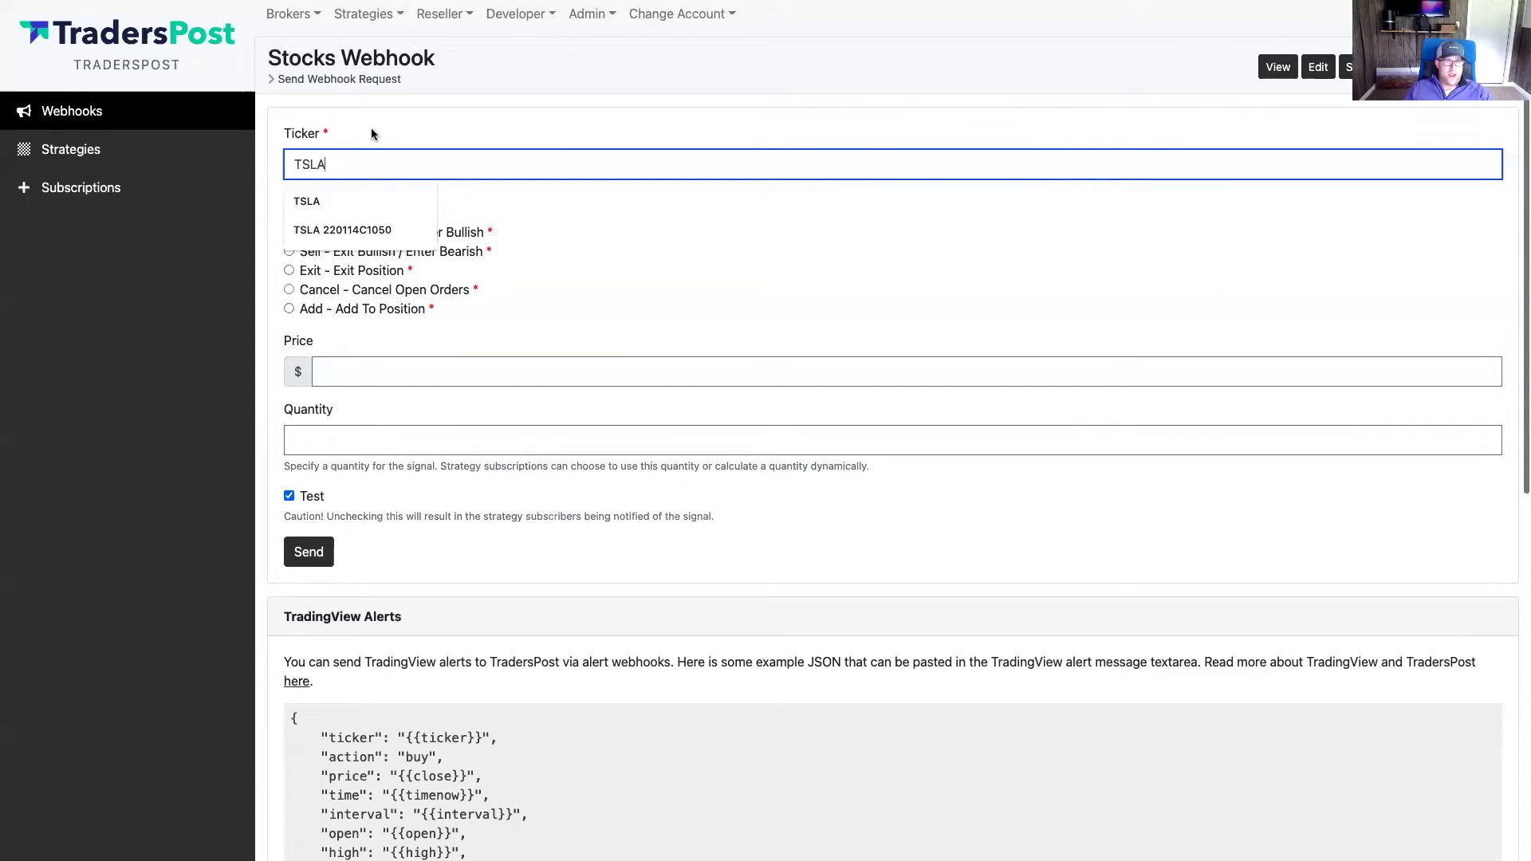
{"action": "left_click", "coordinate": [372, 134]}
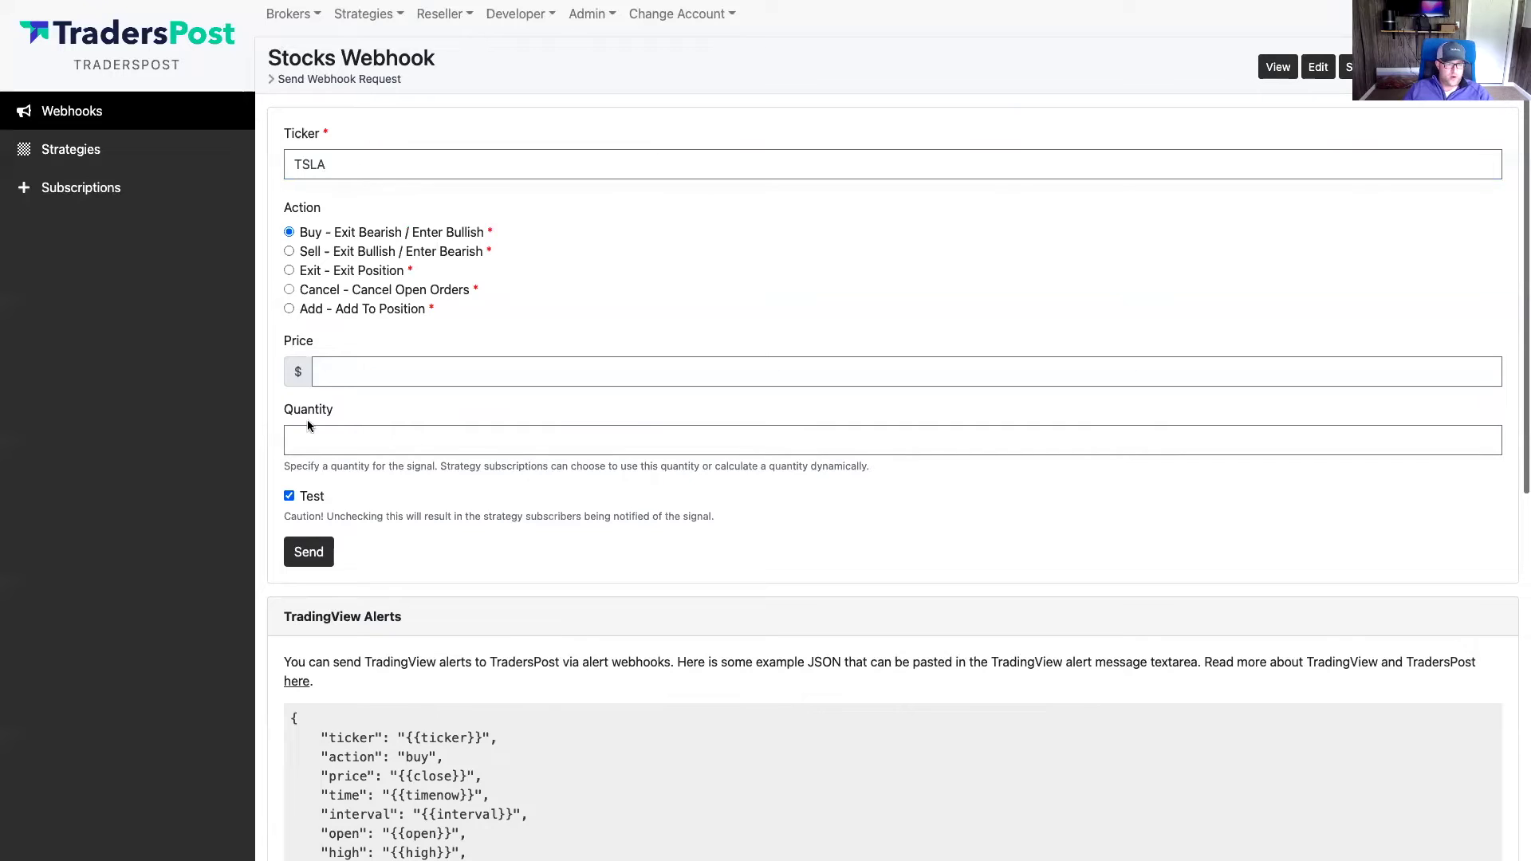
{"action": "left_click", "coordinate": [310, 554]}
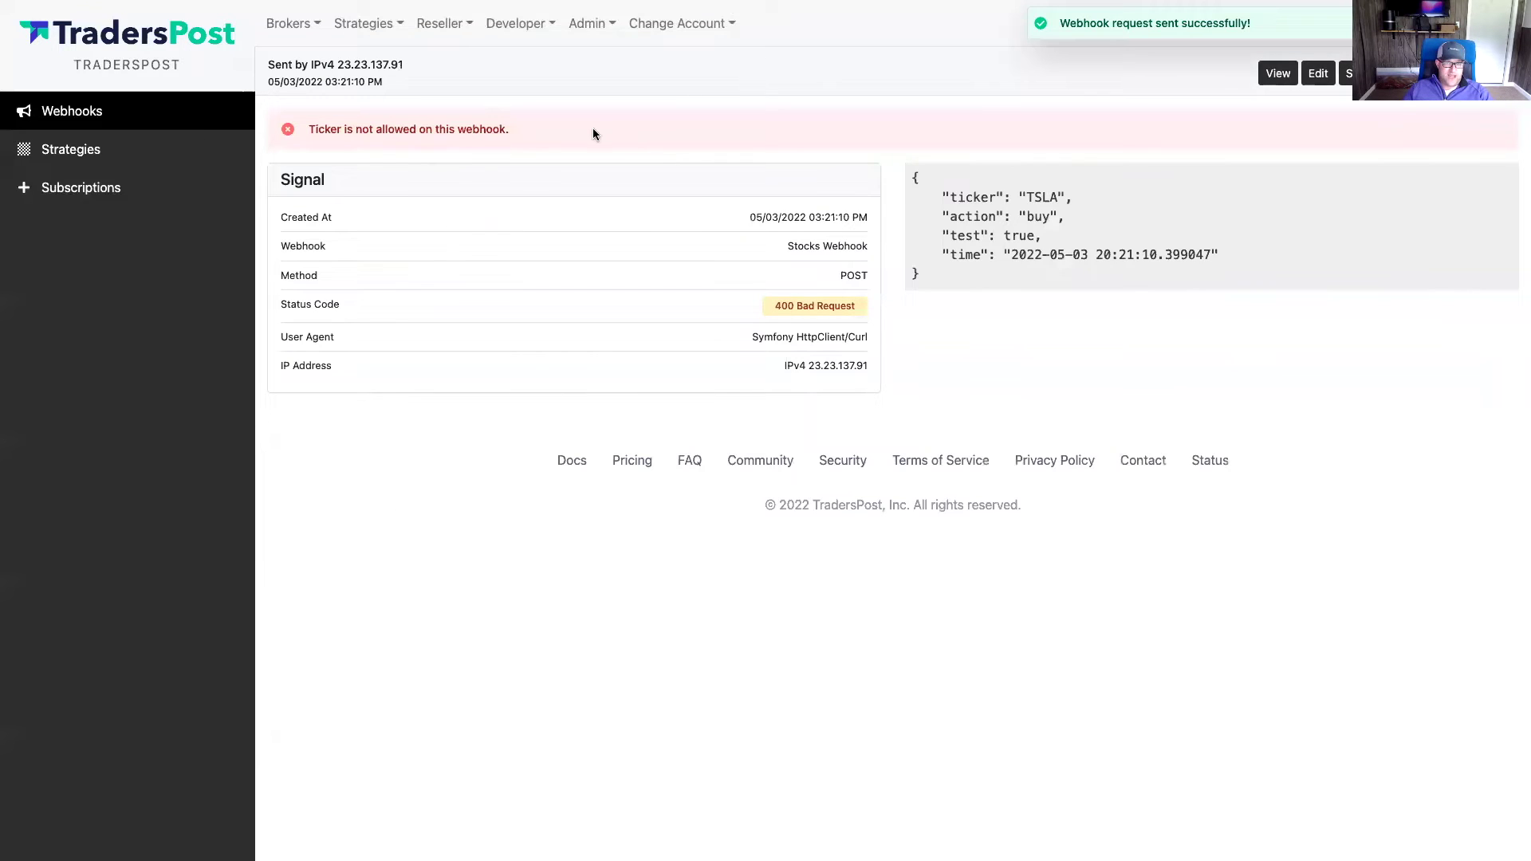
Review the TSLA request's result, the webhook's allowed tickers setting and the request's entry in the webhook logs
{"action": "left_click_drag", "start_coordinate": [509, 129], "coordinate": [309, 131]}
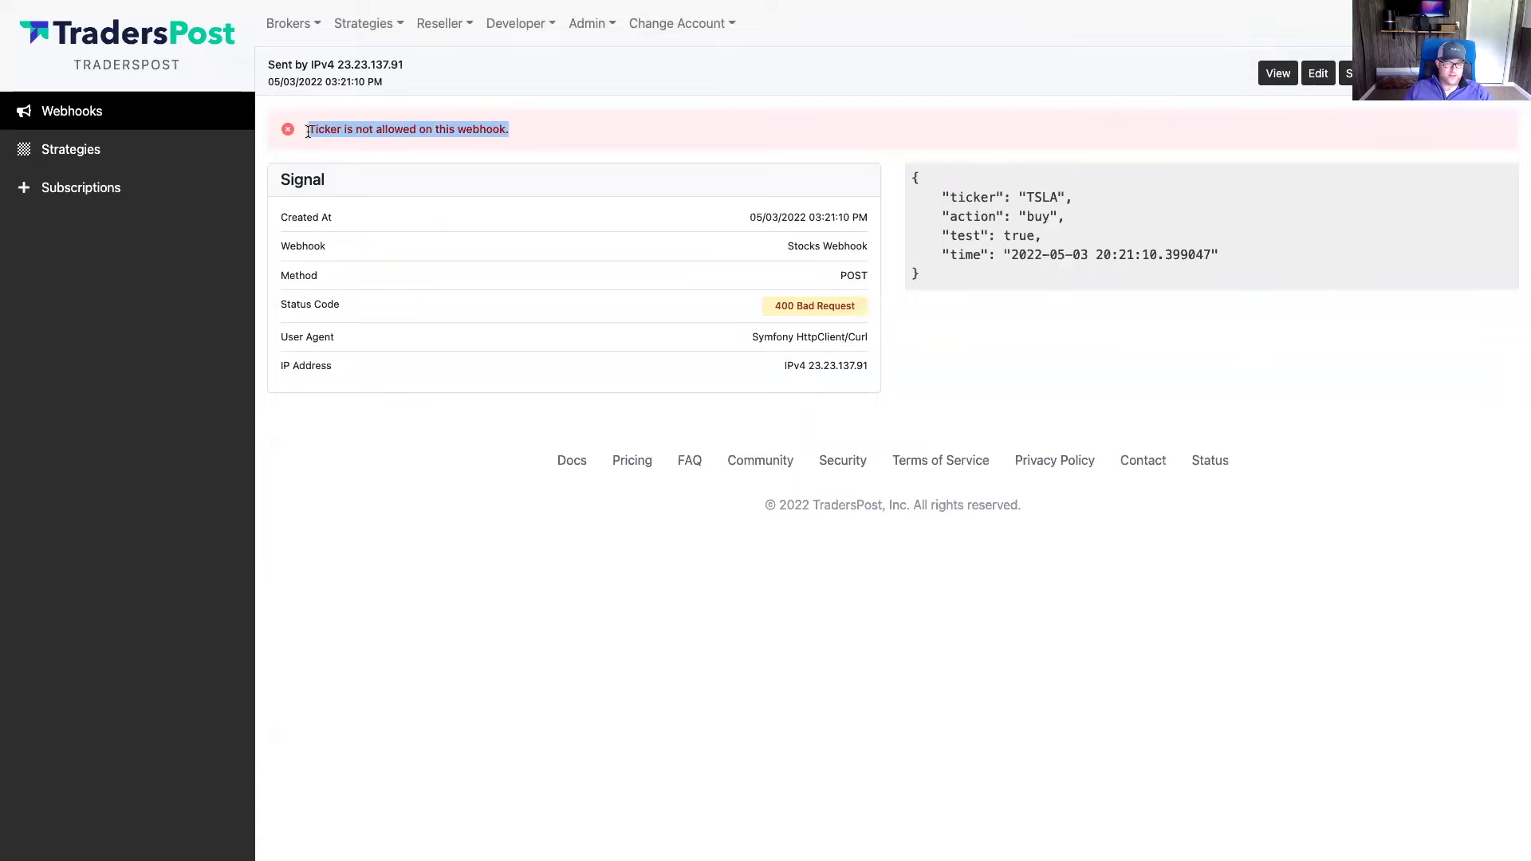
{"action": "left_click", "coordinate": [1318, 73]}
{"action": "left_click_drag", "start_coordinate": [316, 463], "coordinate": [289, 464]}
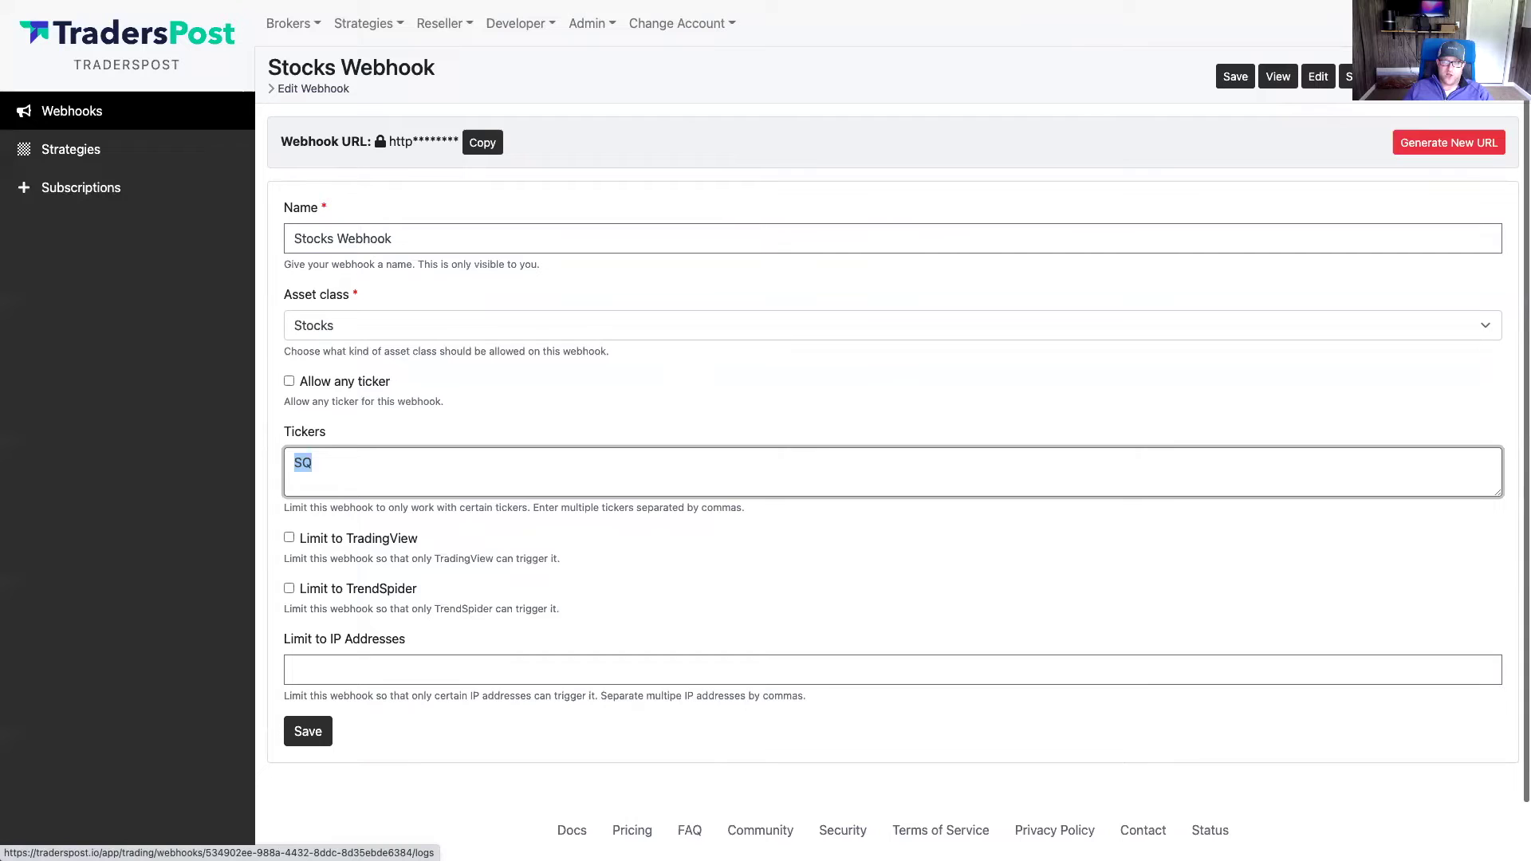
{"action": "left_click", "coordinate": [1479, 77]}
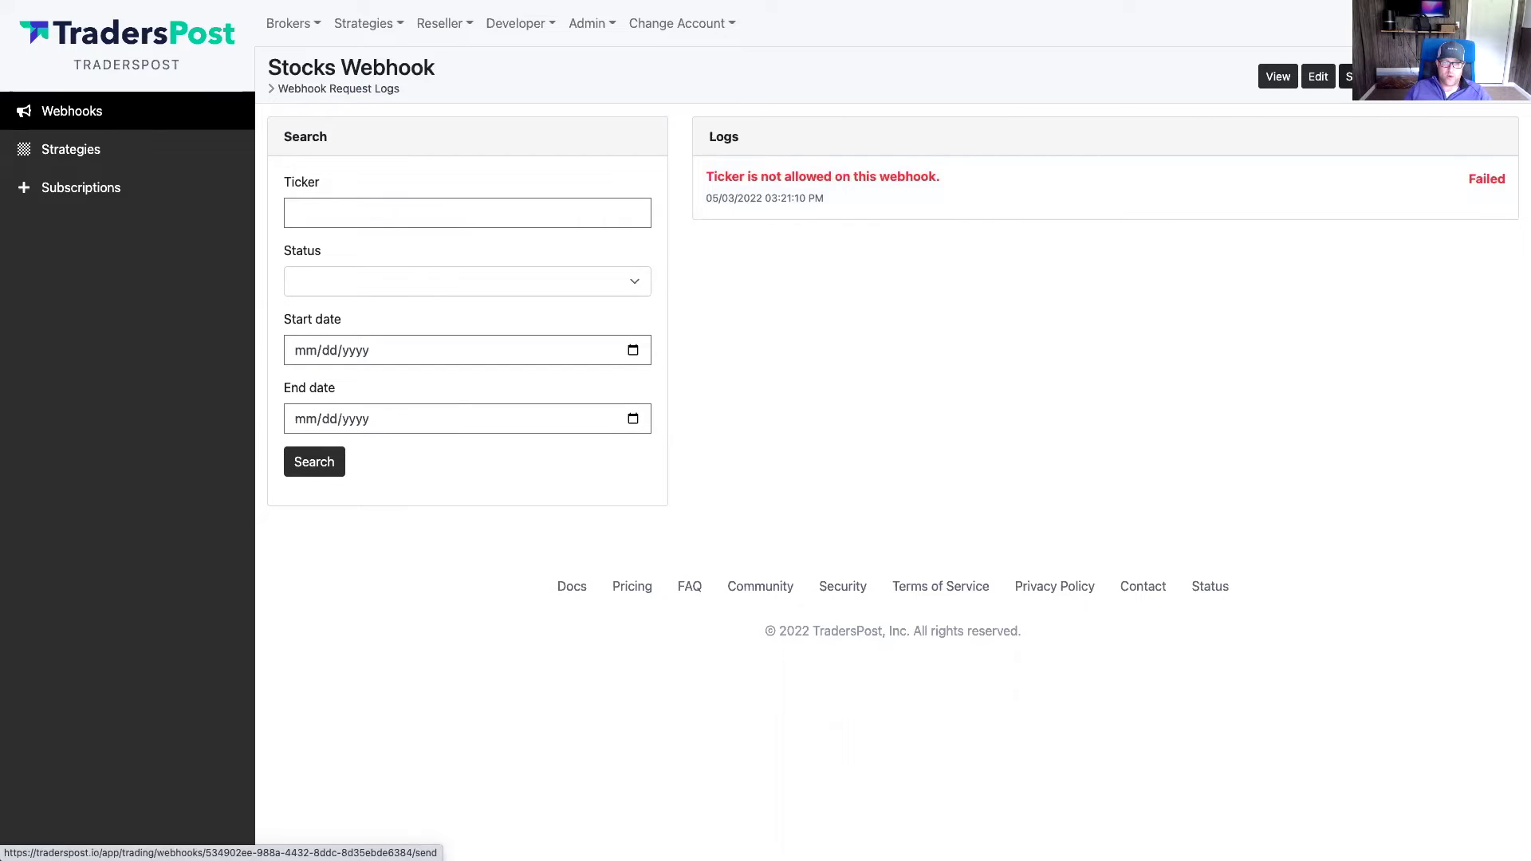
{"action": "left_click", "coordinate": [873, 172]}
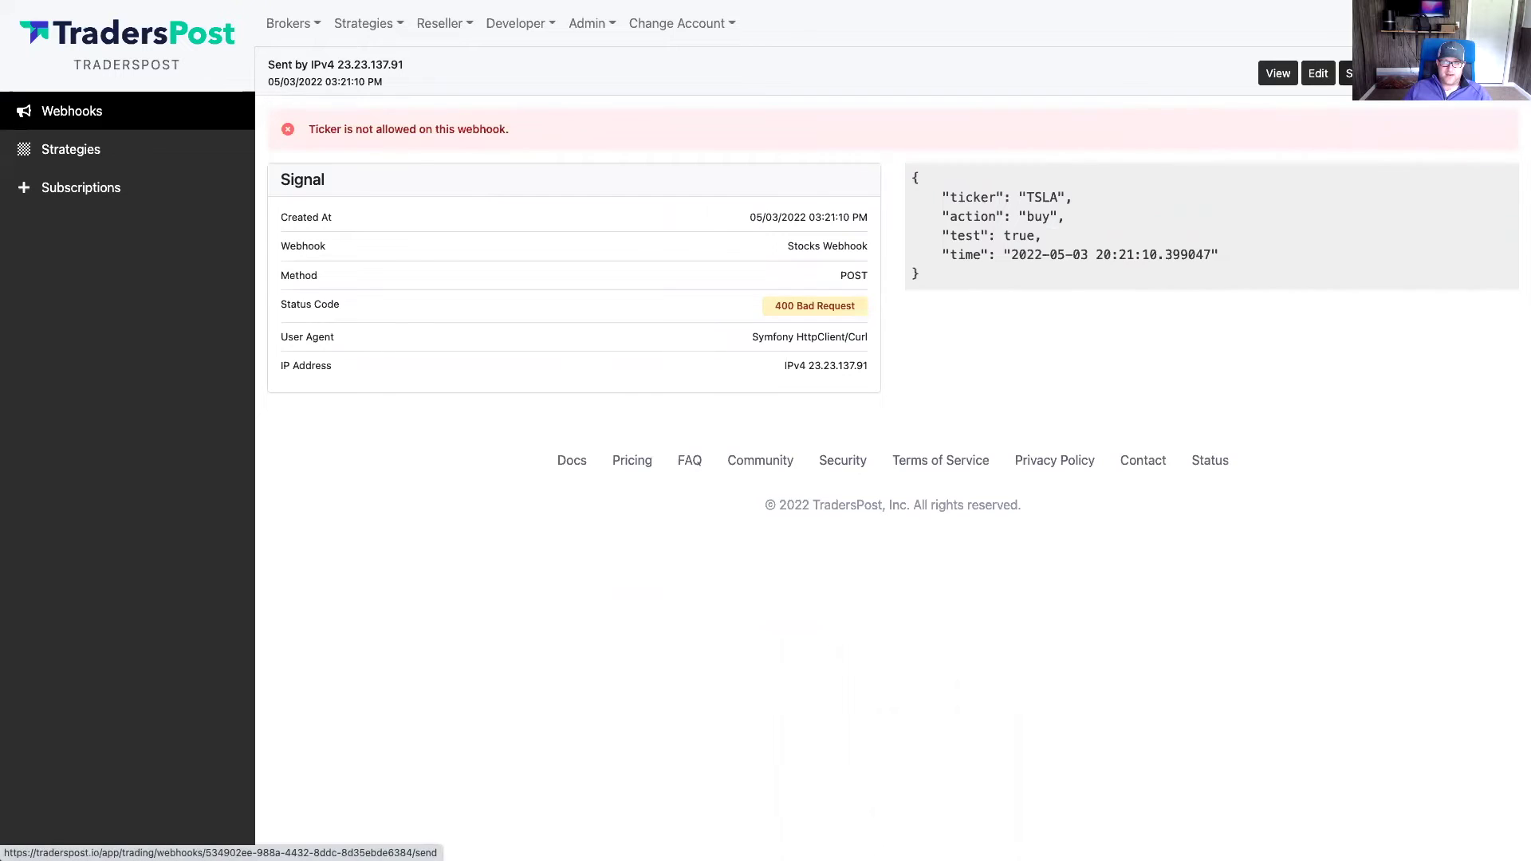
Send a non-test buy signal for SQ through the Stocks Webhook
{"action": "left_click", "coordinate": [1349, 73]}
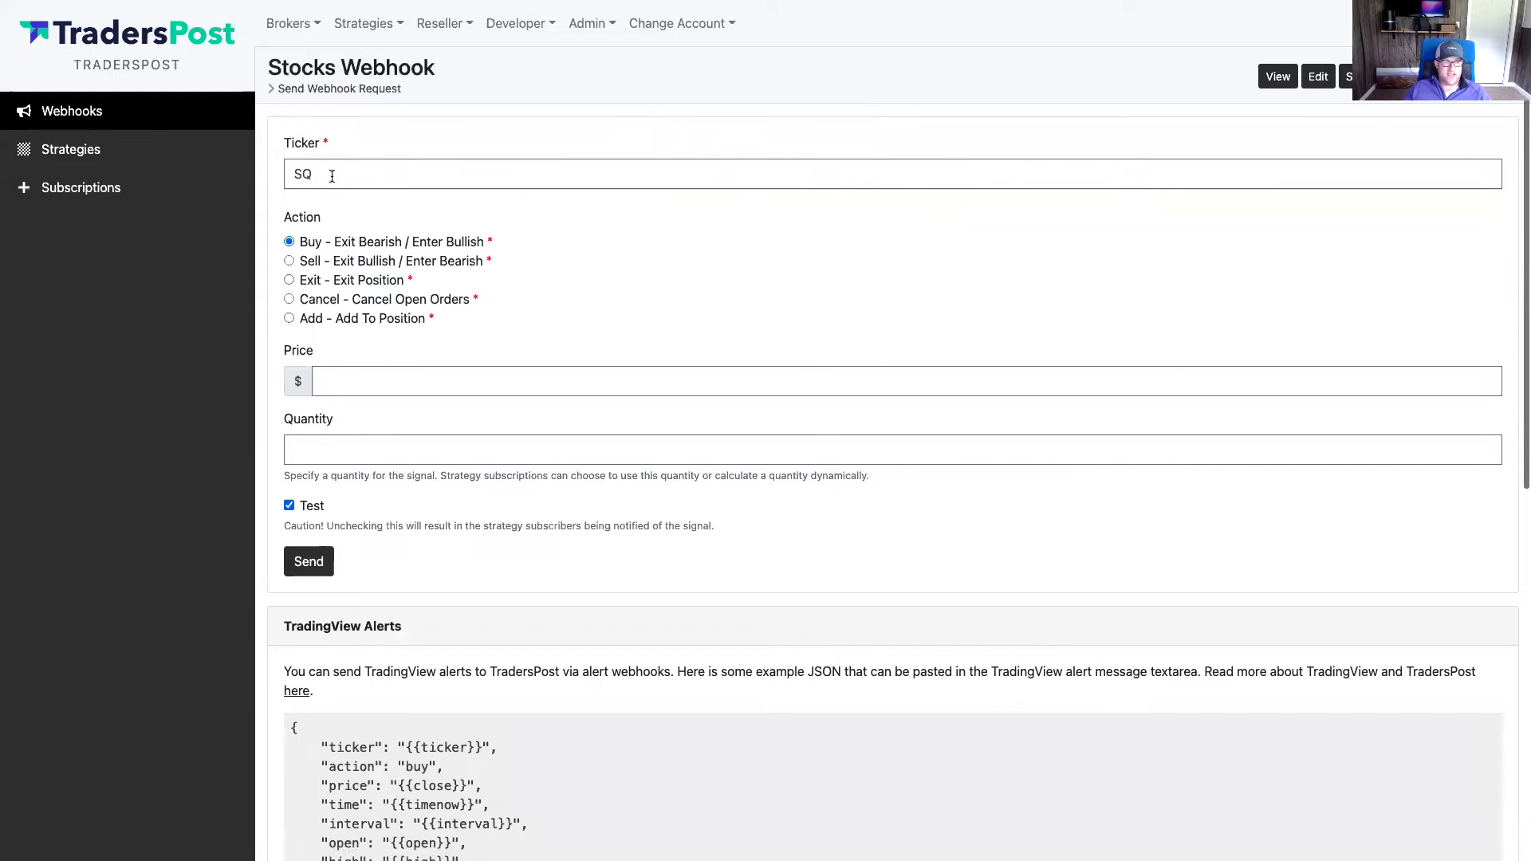
{"action": "left_click", "coordinate": [305, 509]}
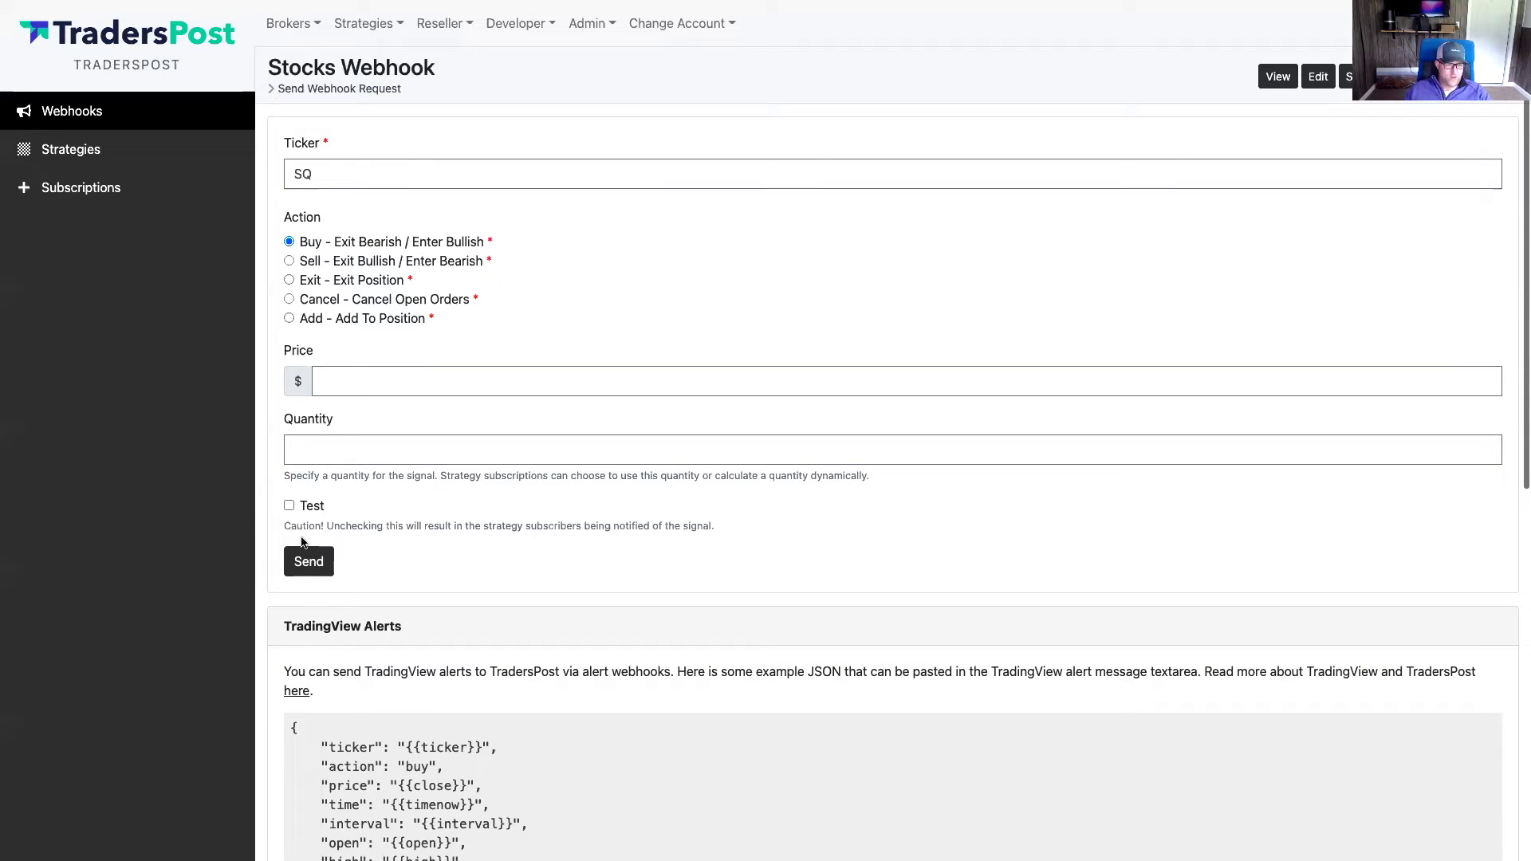
{"action": "left_click", "coordinate": [309, 563]}
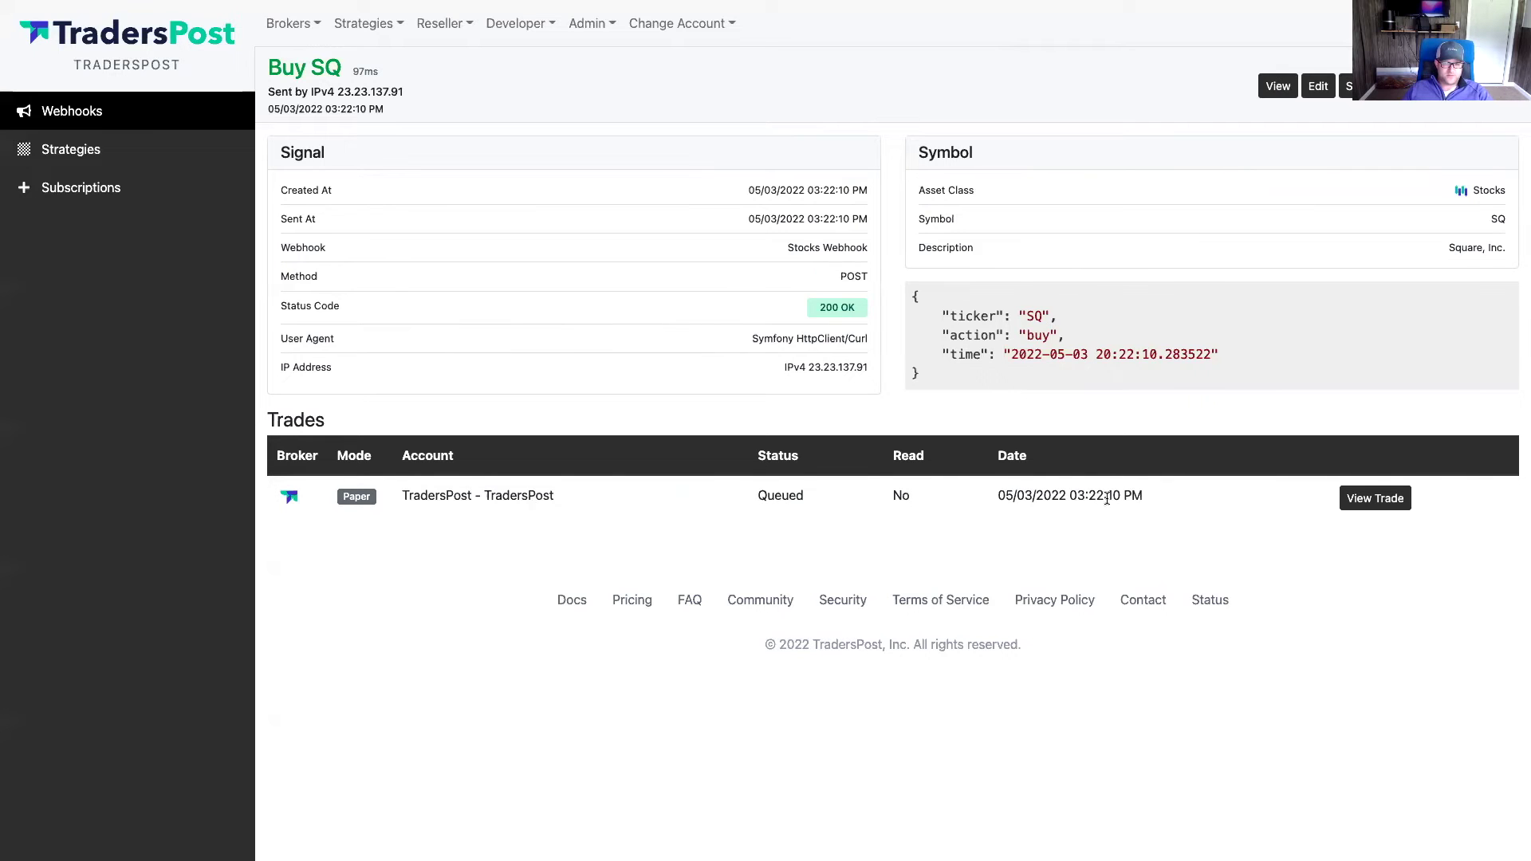
View the SQ trade created by the signal and unqueue it
{"action": "left_click", "coordinate": [1353, 499]}
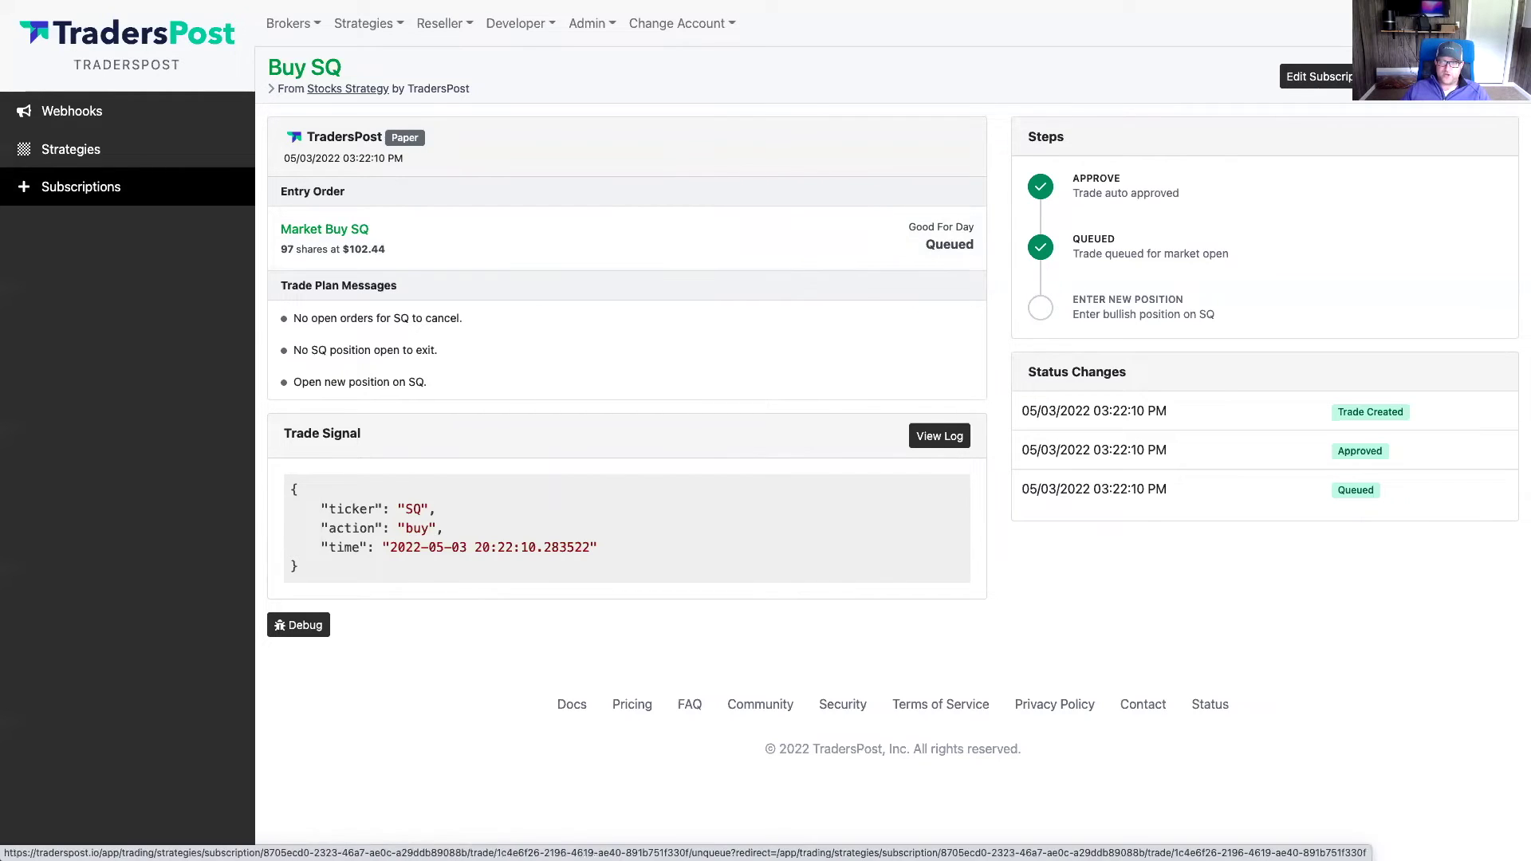
{"action": "left_click", "coordinate": [1431, 76]}
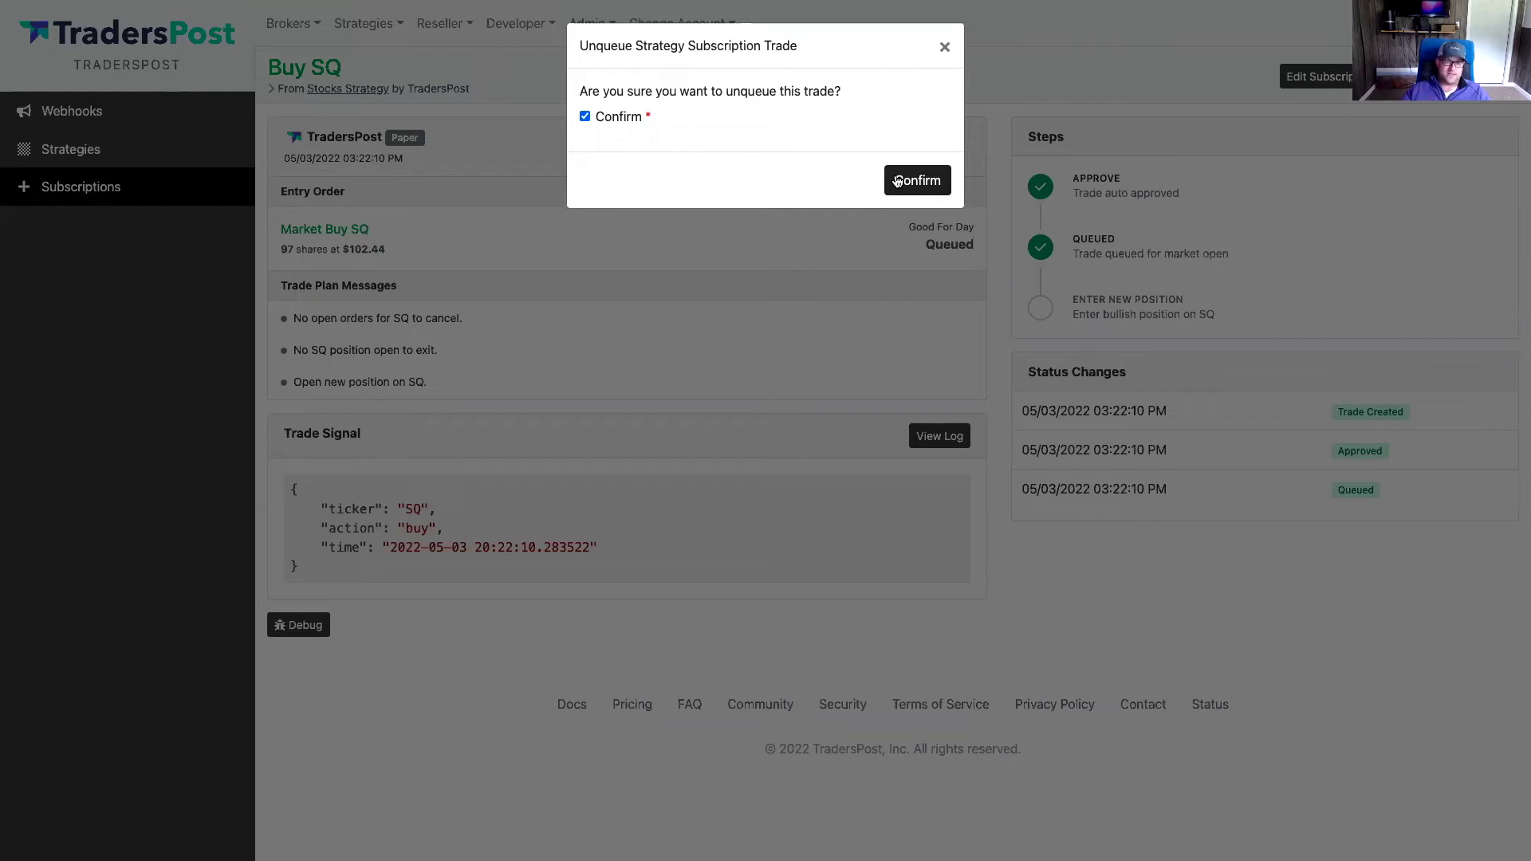
{"action": "left_click", "coordinate": [899, 182]}
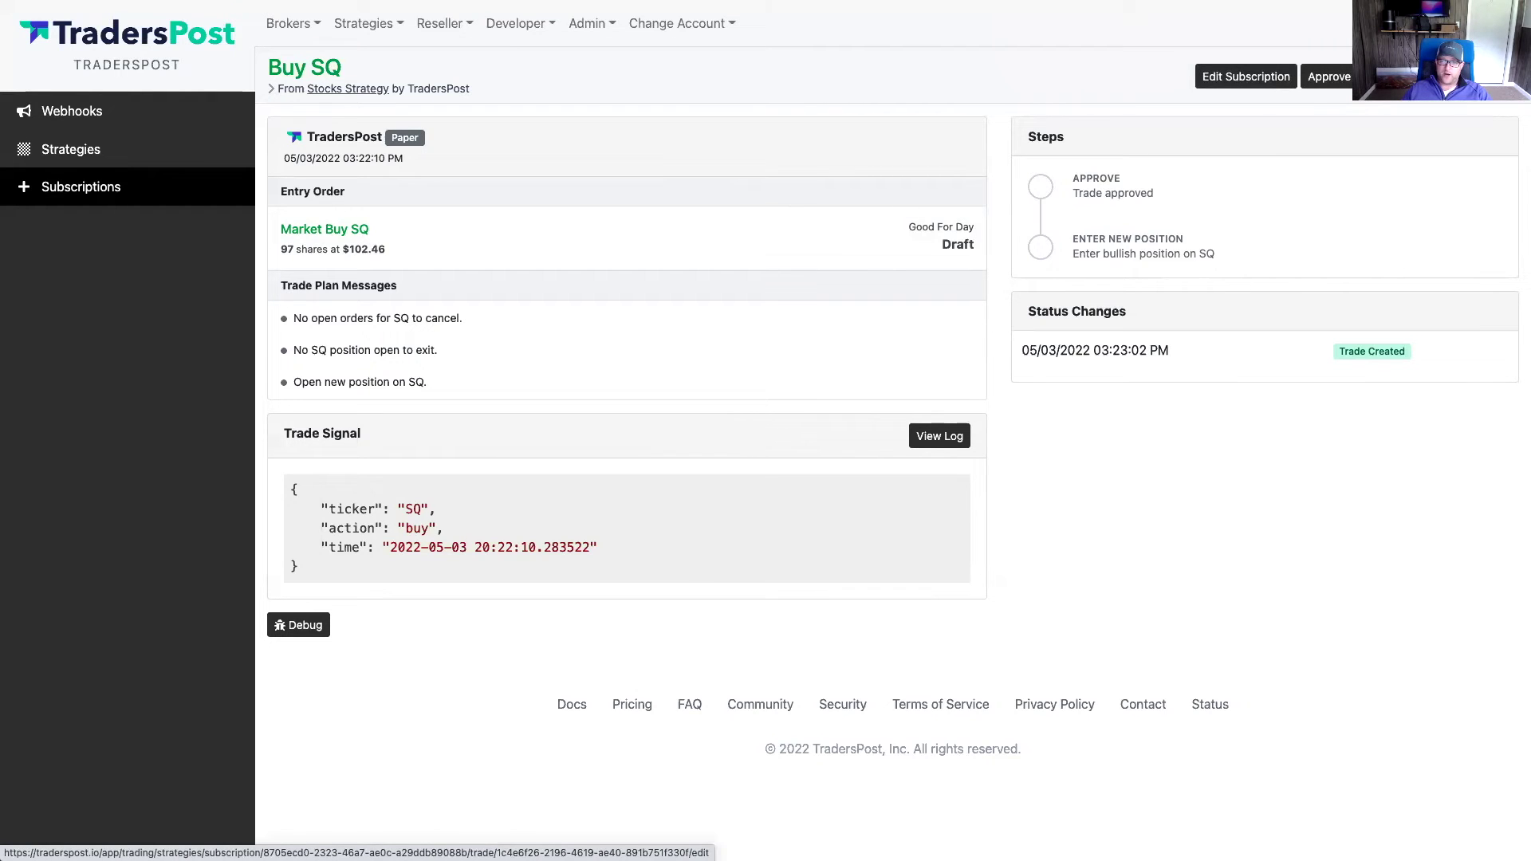
Edit the draft SQ trade to allow entry orders during extended hours
{"action": "left_click", "coordinate": [1388, 77]}
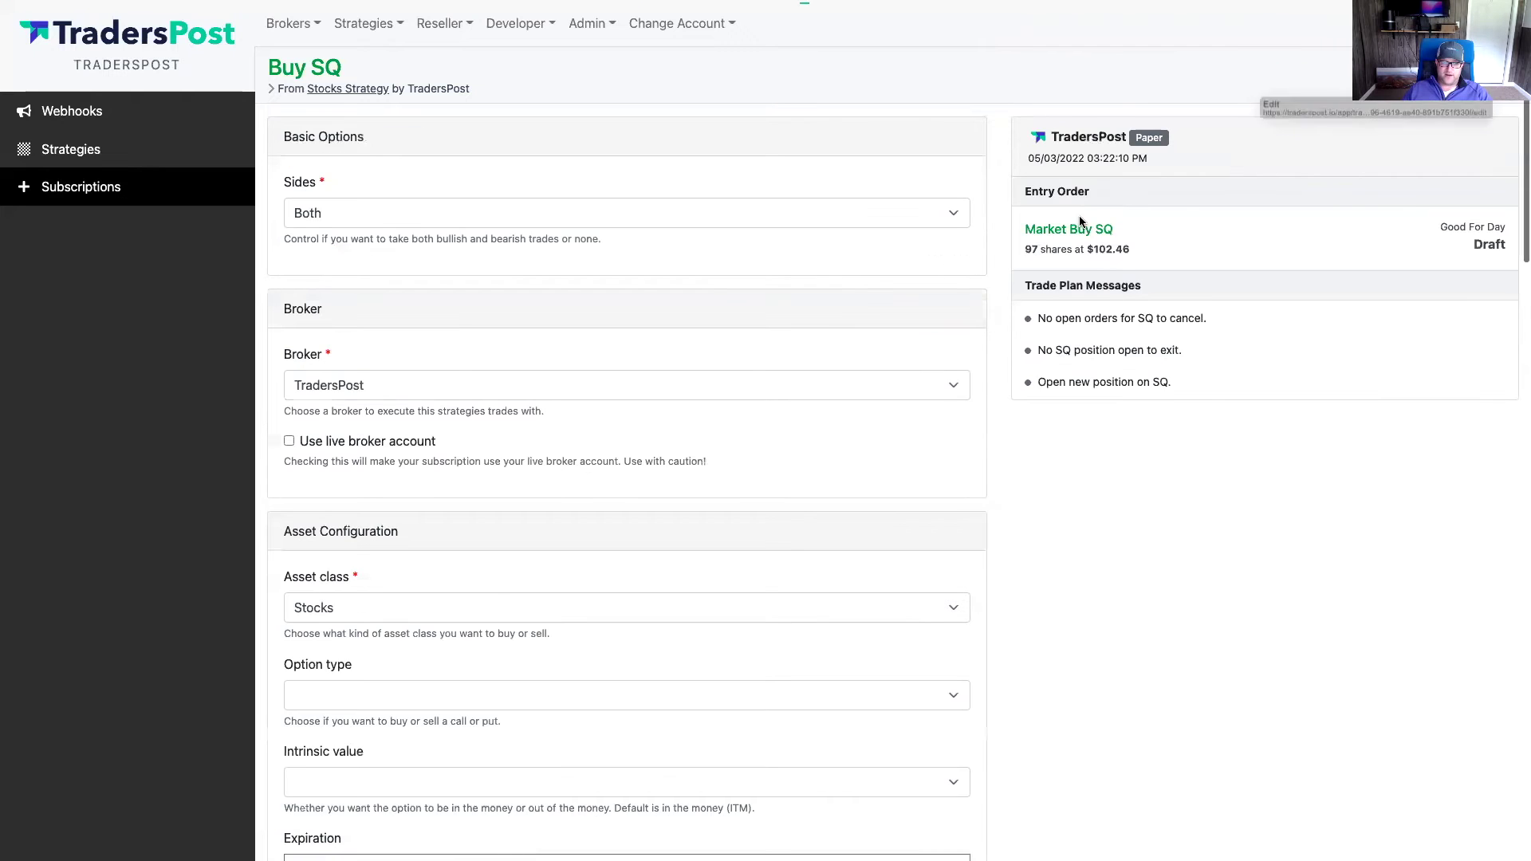
{"action": "scroll", "coordinate": [453, 332], "scroll_direction": "down", "scroll_amount": 2}
{"action": "scroll", "coordinate": [452, 335], "scroll_direction": "up", "scroll_amount": 3}
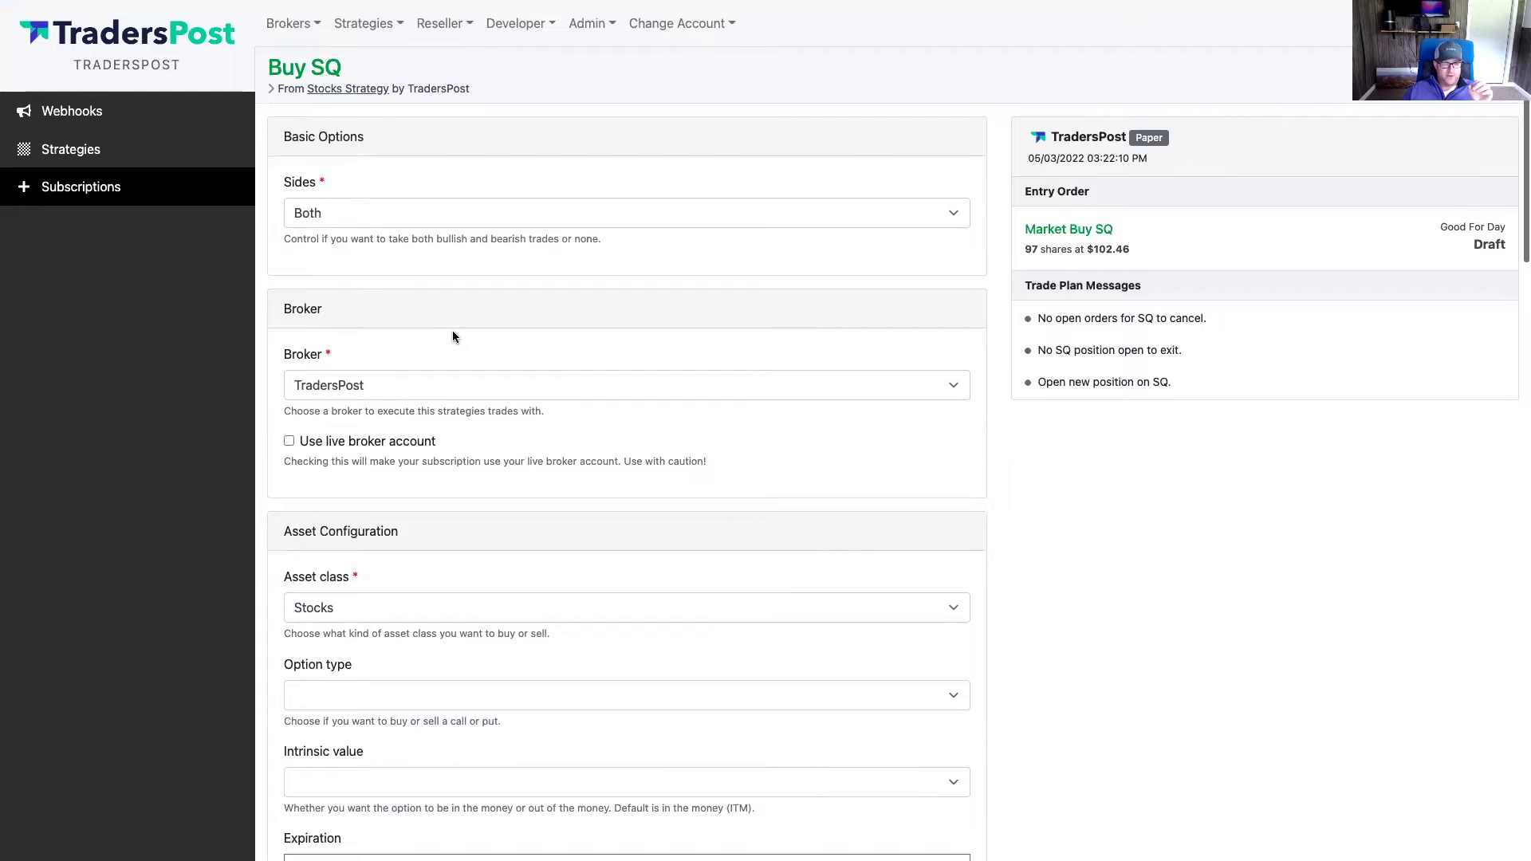
{"action": "scroll", "coordinate": [434, 391], "scroll_direction": "down", "scroll_amount": 12}
{"action": "scroll", "coordinate": [436, 391], "scroll_direction": "down", "scroll_amount": 9}
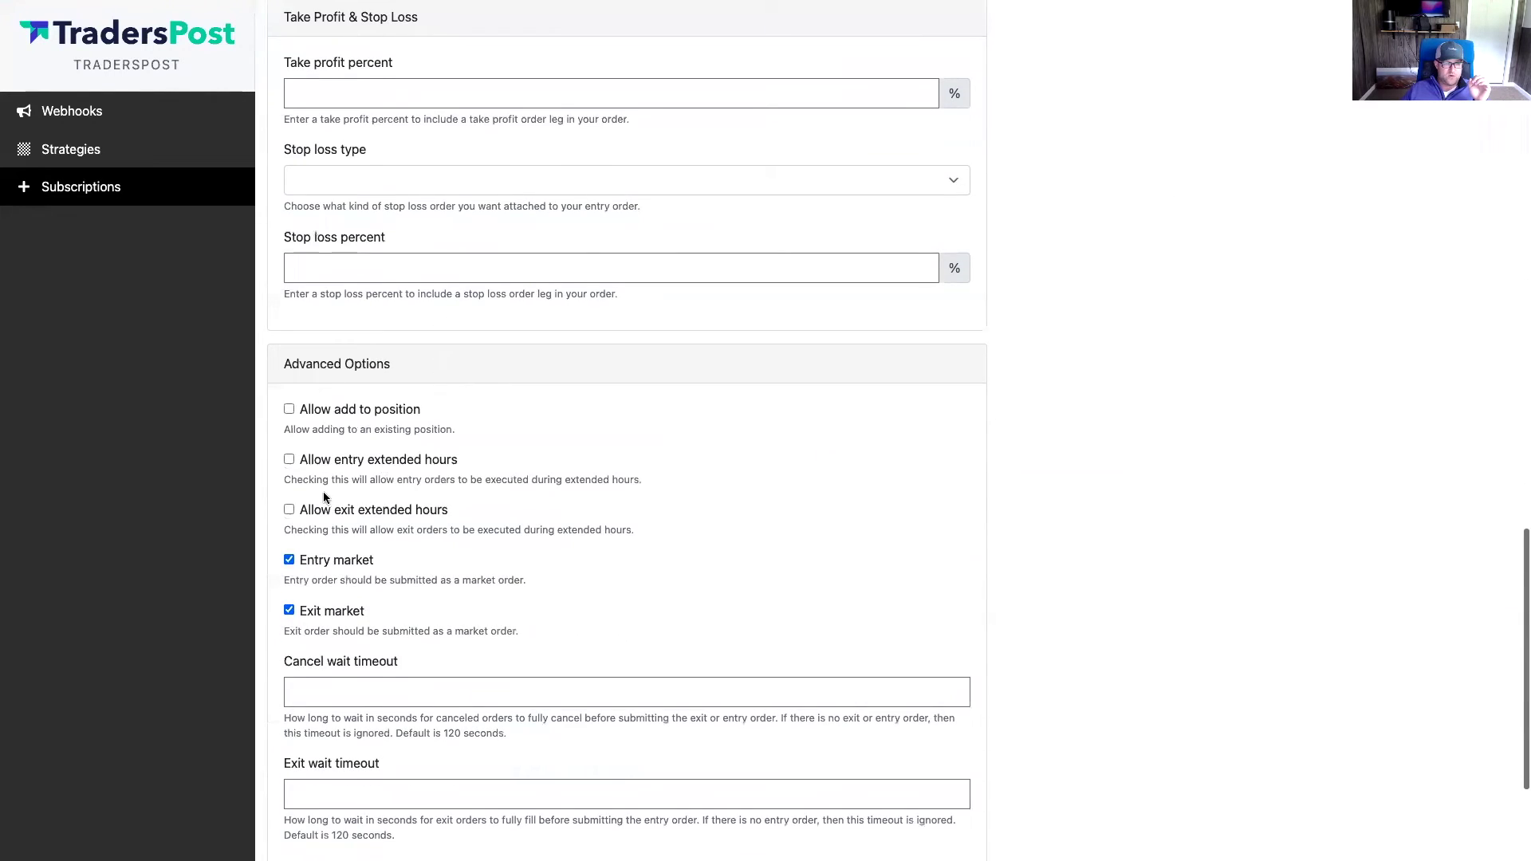
{"action": "left_click", "coordinate": [309, 461]}
{"action": "scroll", "coordinate": [323, 518], "scroll_direction": "up", "scroll_amount": 1}
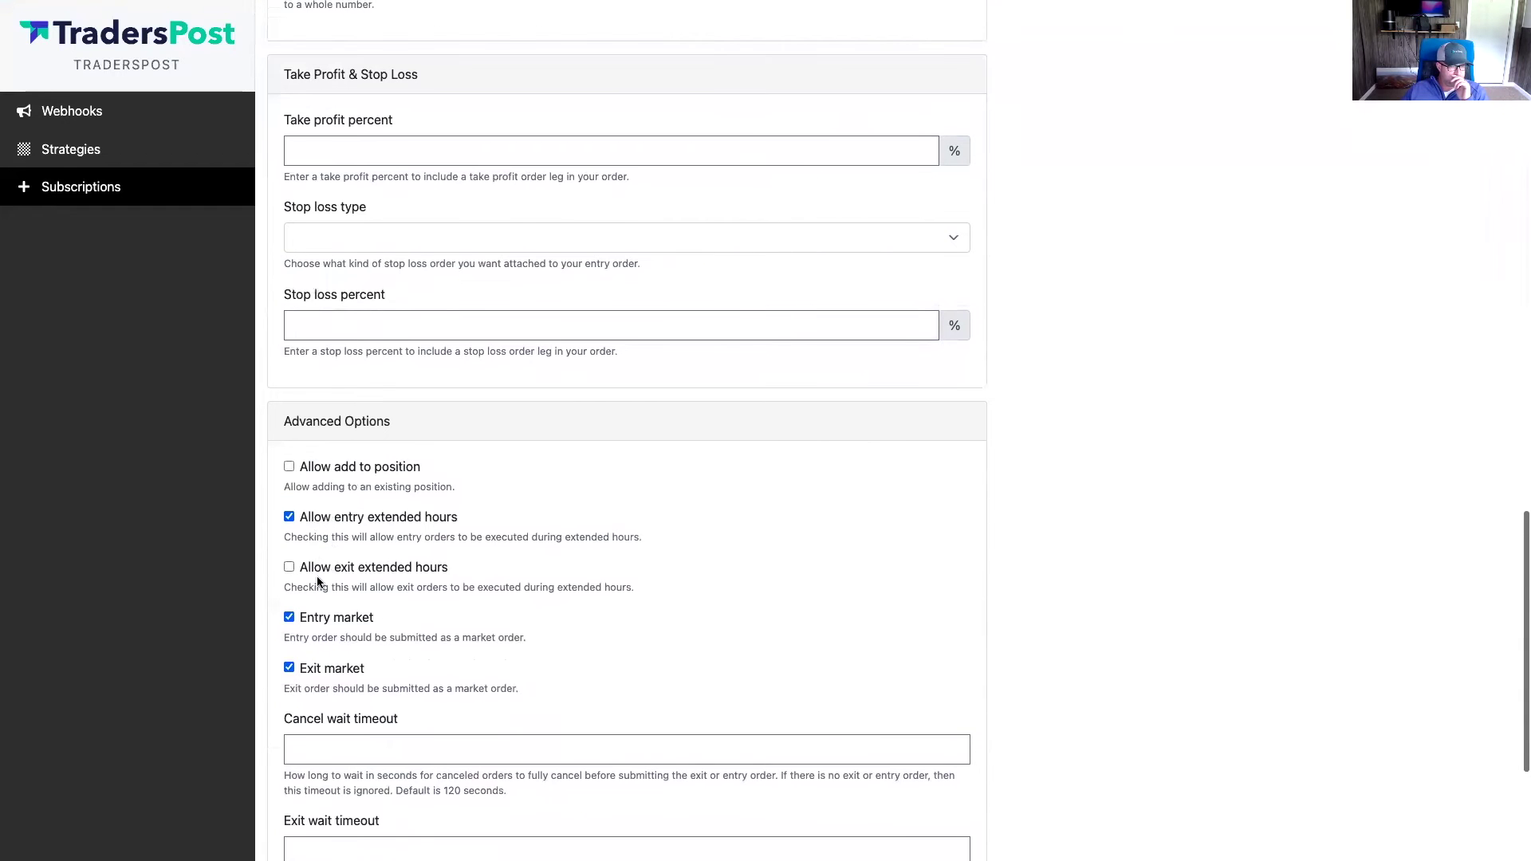
{"action": "scroll", "coordinate": [323, 634], "scroll_direction": "down", "scroll_amount": 1}
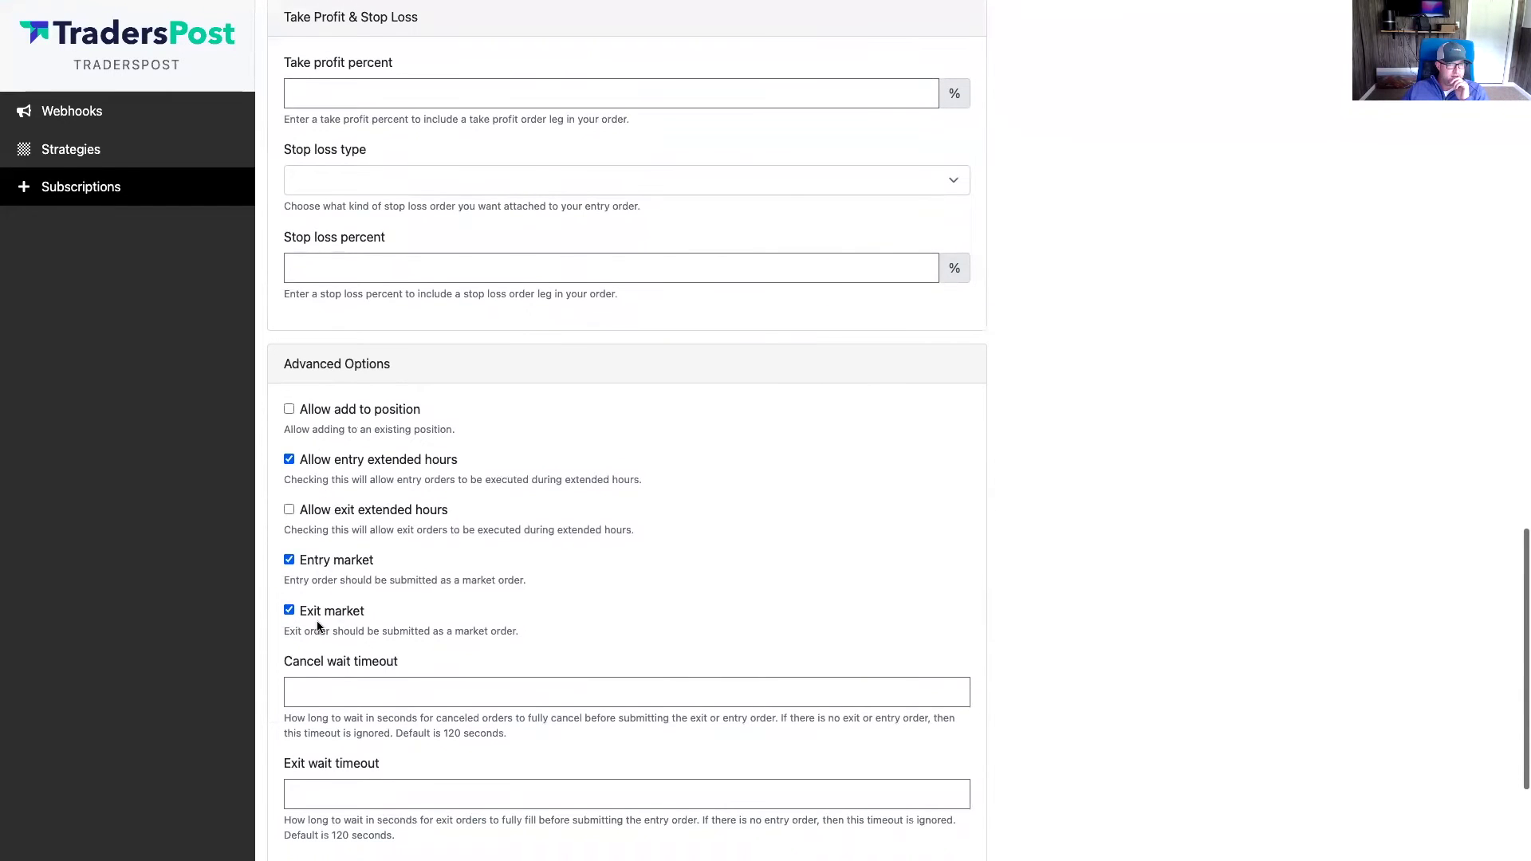
Set the trade's sides to Bullish, disable market orders for both entry and exit, and save the trade
{"action": "scroll", "coordinate": [318, 622], "scroll_direction": "up", "scroll_amount": 12}
{"action": "scroll", "coordinate": [318, 620], "scroll_direction": "up", "scroll_amount": 15}
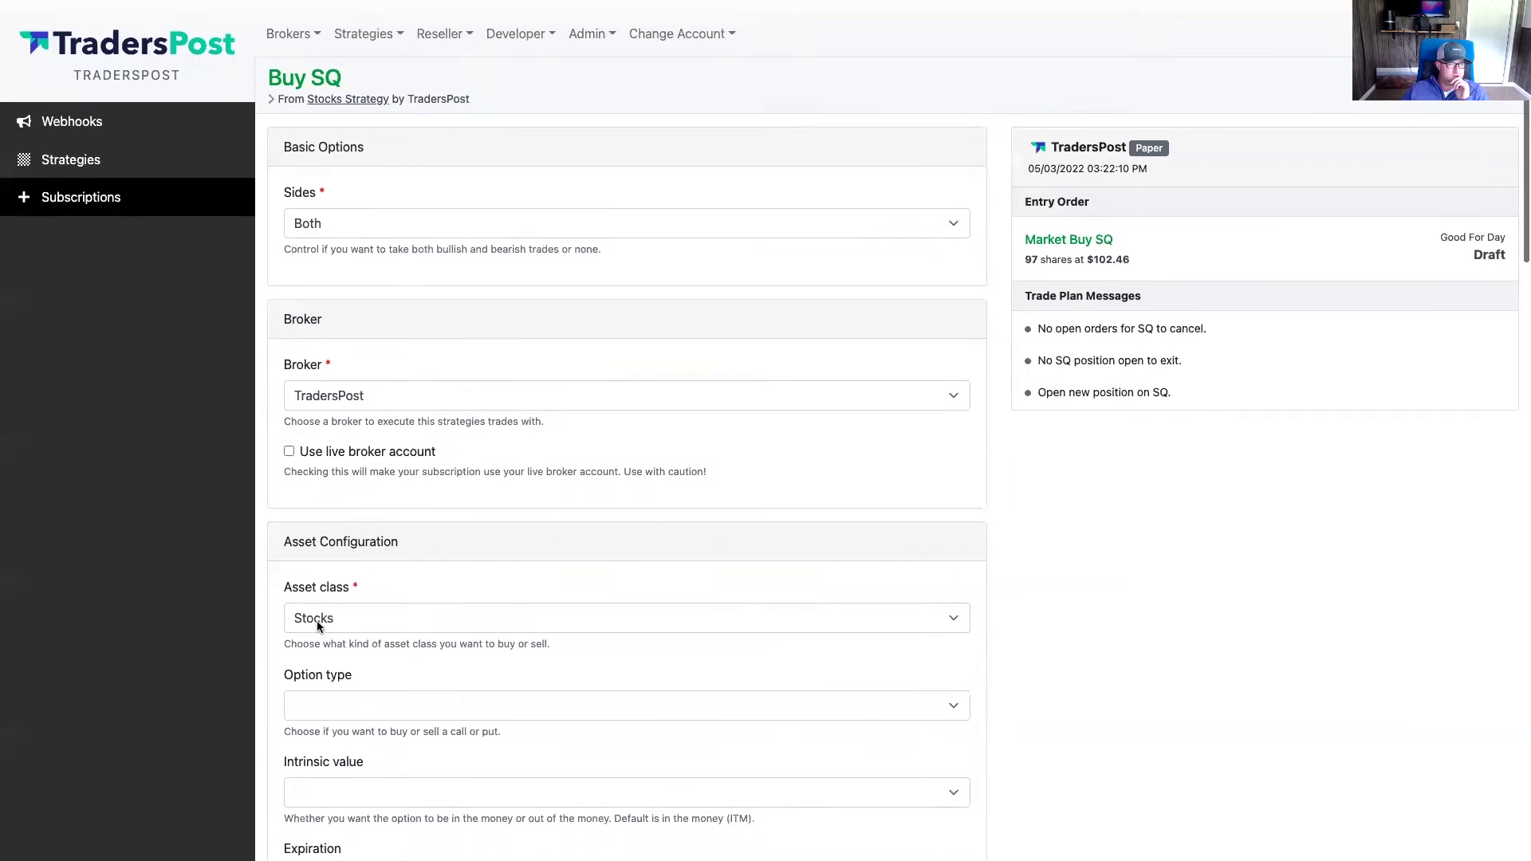
{"action": "left_click", "coordinate": [323, 215]}
{"action": "scroll", "coordinate": [343, 471], "scroll_direction": "down", "scroll_amount": 15}
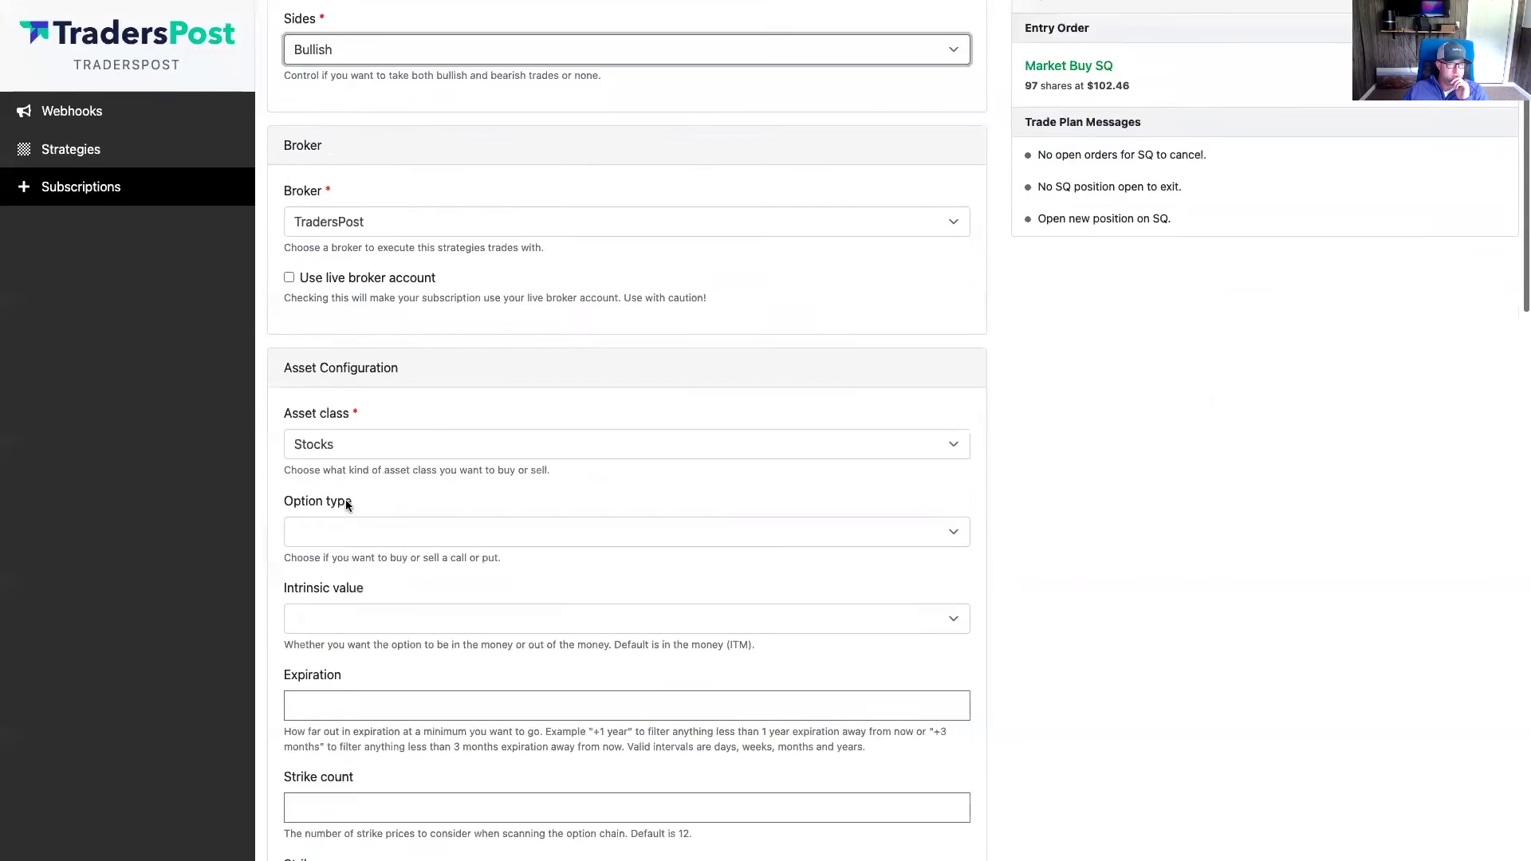
{"action": "left_click", "coordinate": [317, 335]}
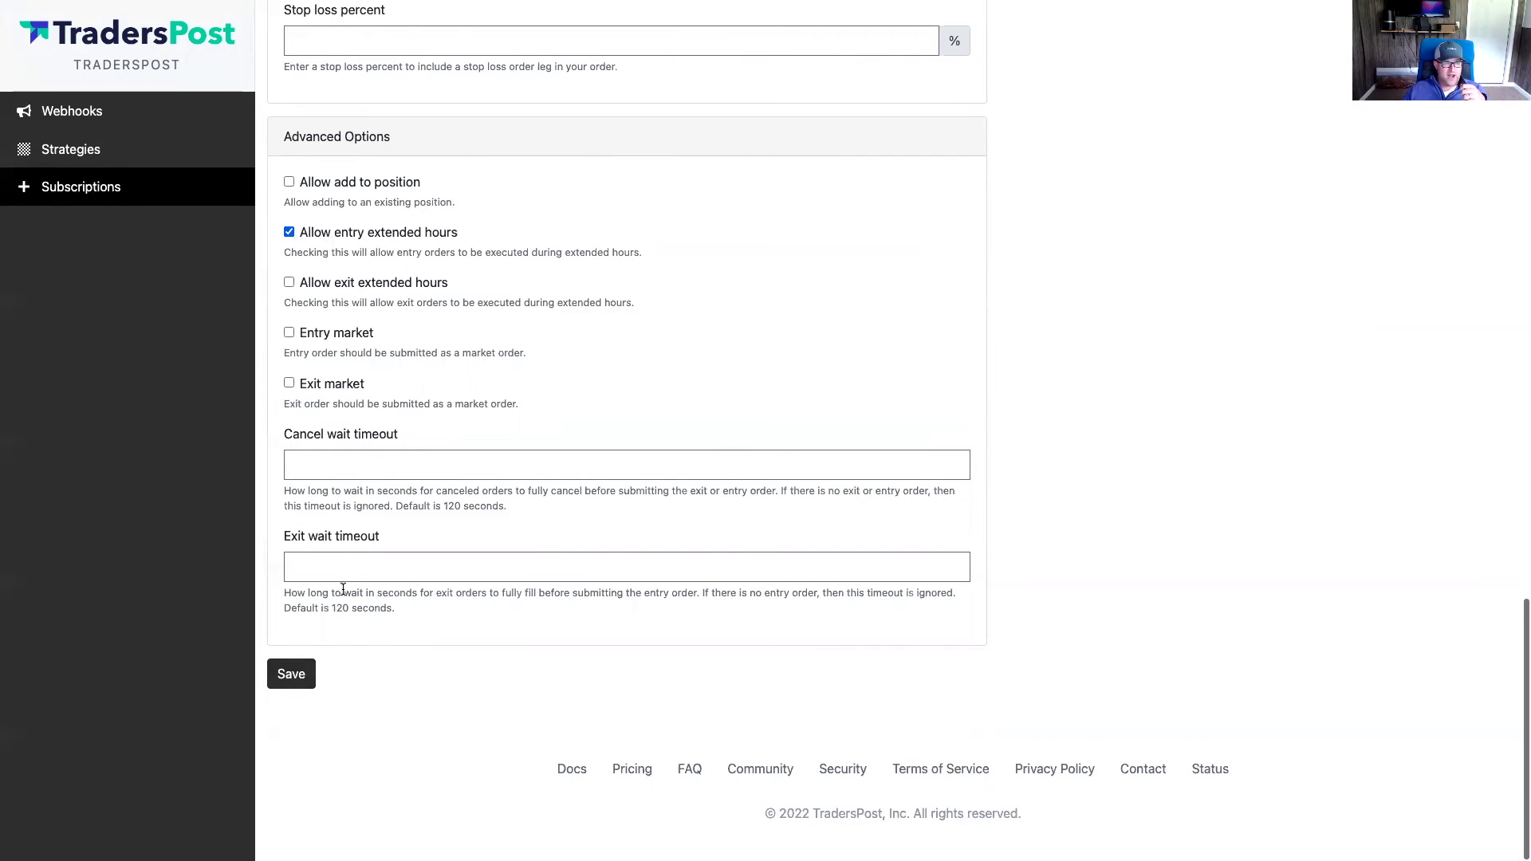
{"action": "scroll", "coordinate": [343, 589], "scroll_direction": "up", "scroll_amount": 20}
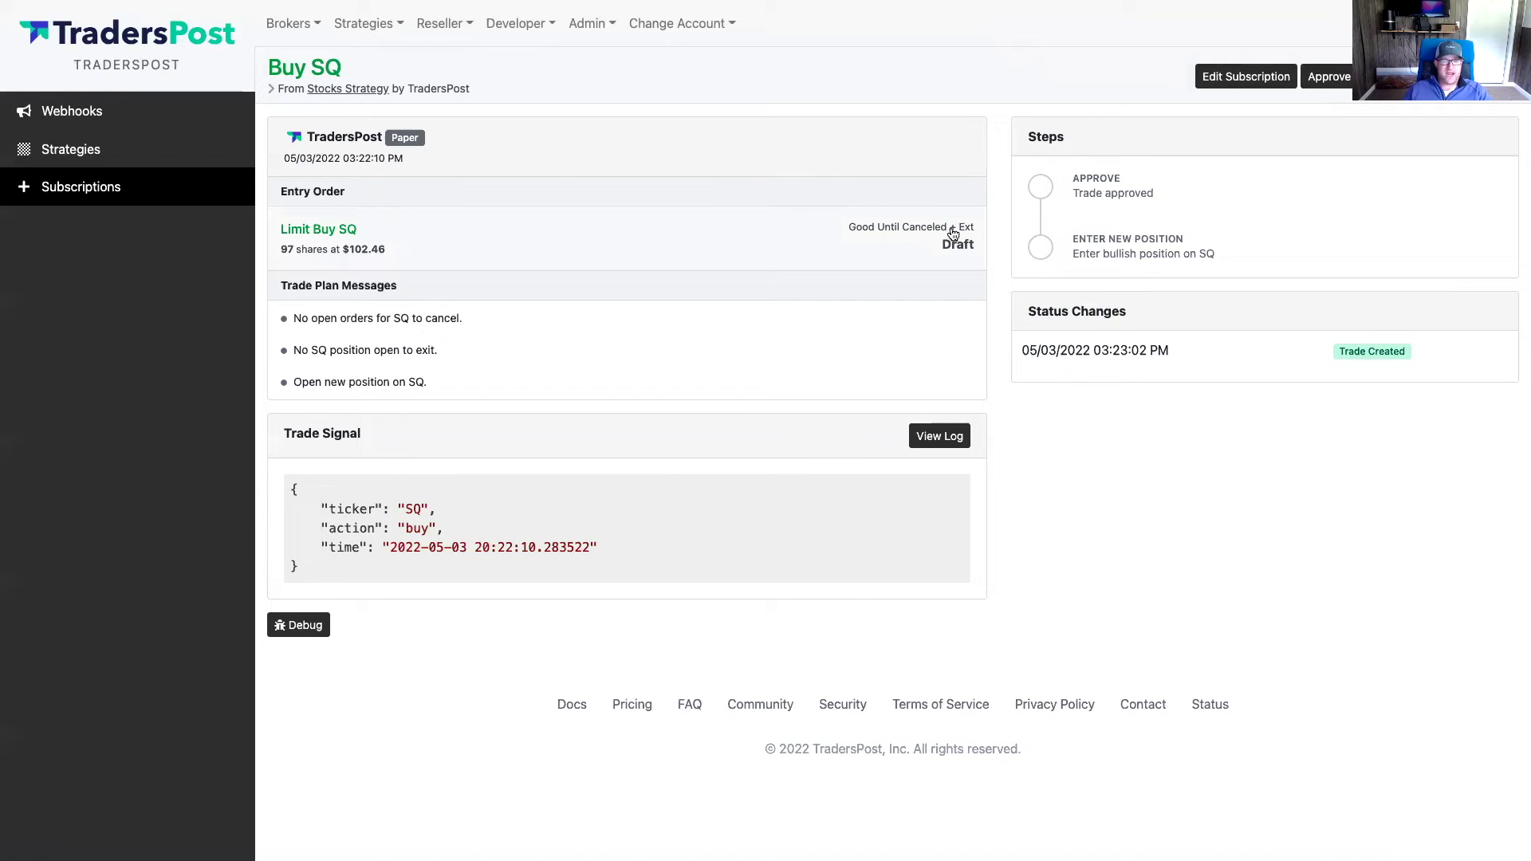
Approve the SQ limit buy trade and confirm its execution
{"action": "left_click", "coordinate": [1328, 77]}
{"action": "left_click", "coordinate": [610, 137]}
{"action": "left_click", "coordinate": [899, 199]}
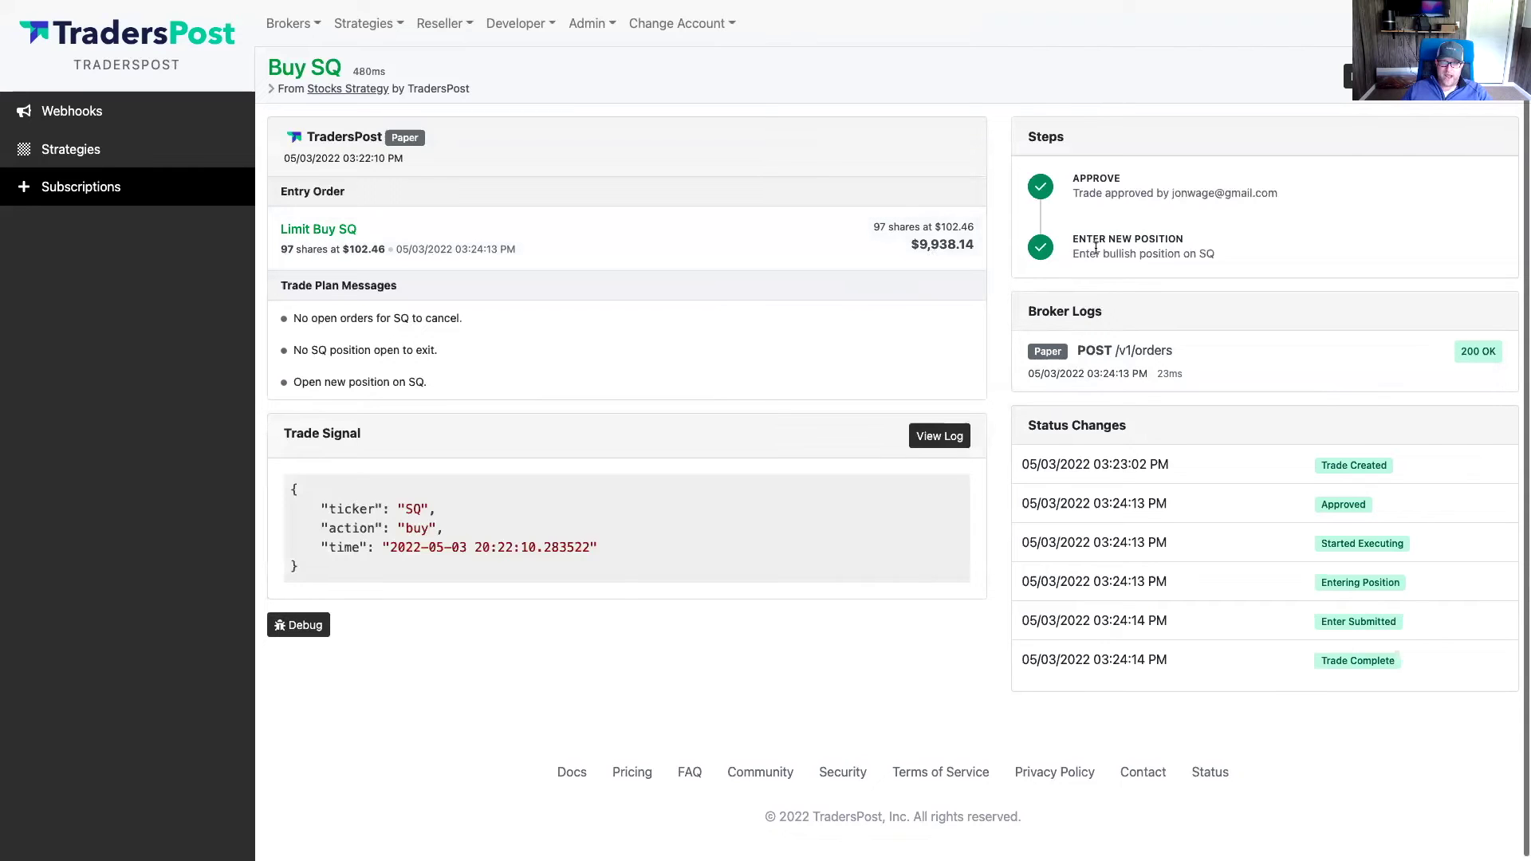
Examine the SQ trade's completed steps, broker logs and entry order details
{"action": "left_click_drag", "start_coordinate": [1081, 241], "coordinate": [1176, 241]}
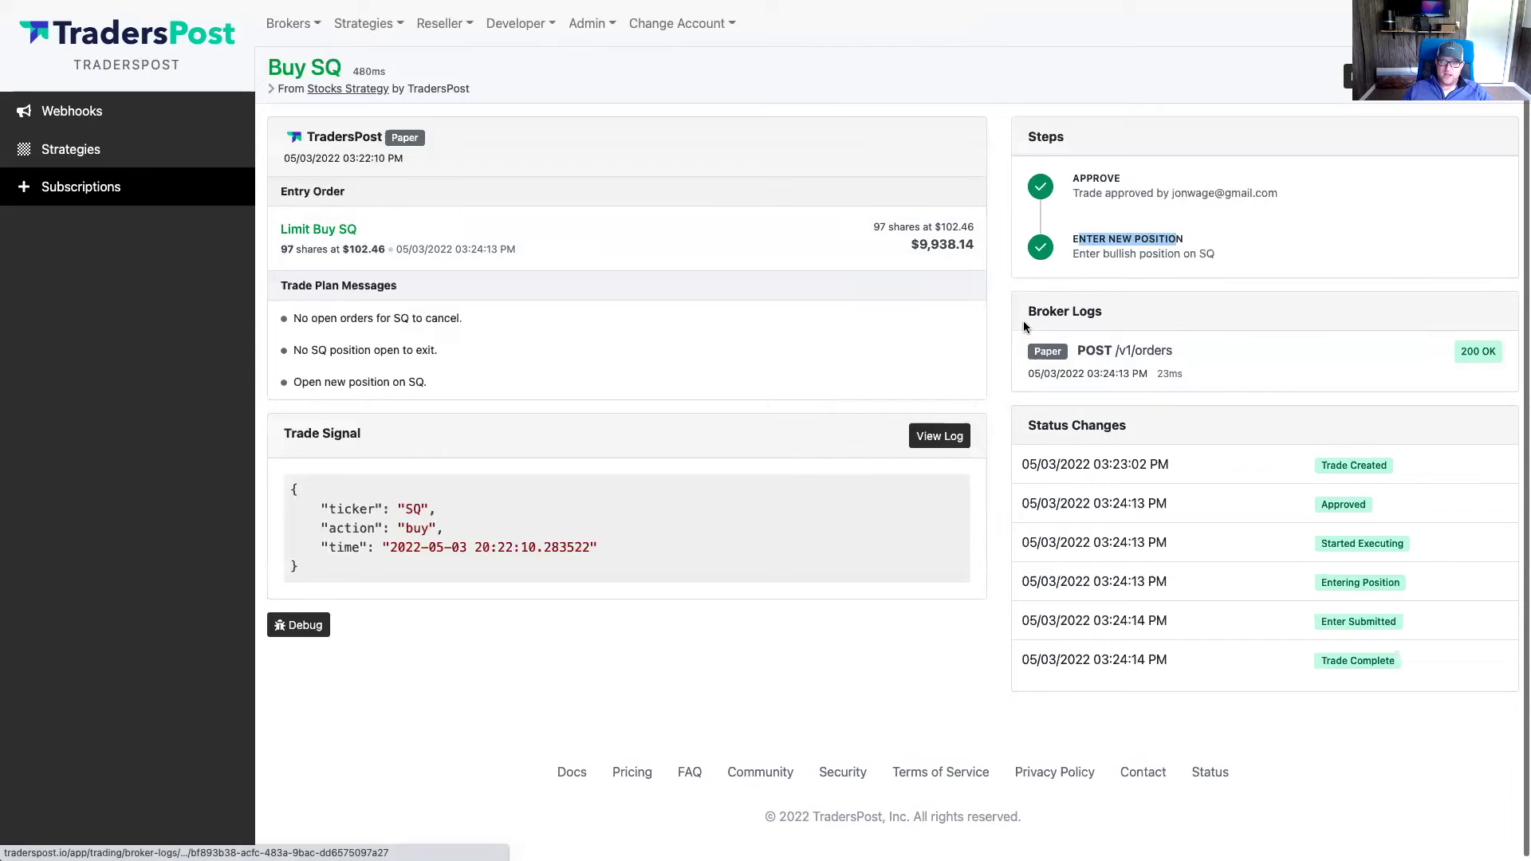
{"action": "left_click_drag", "start_coordinate": [1026, 311], "coordinate": [1112, 315]}
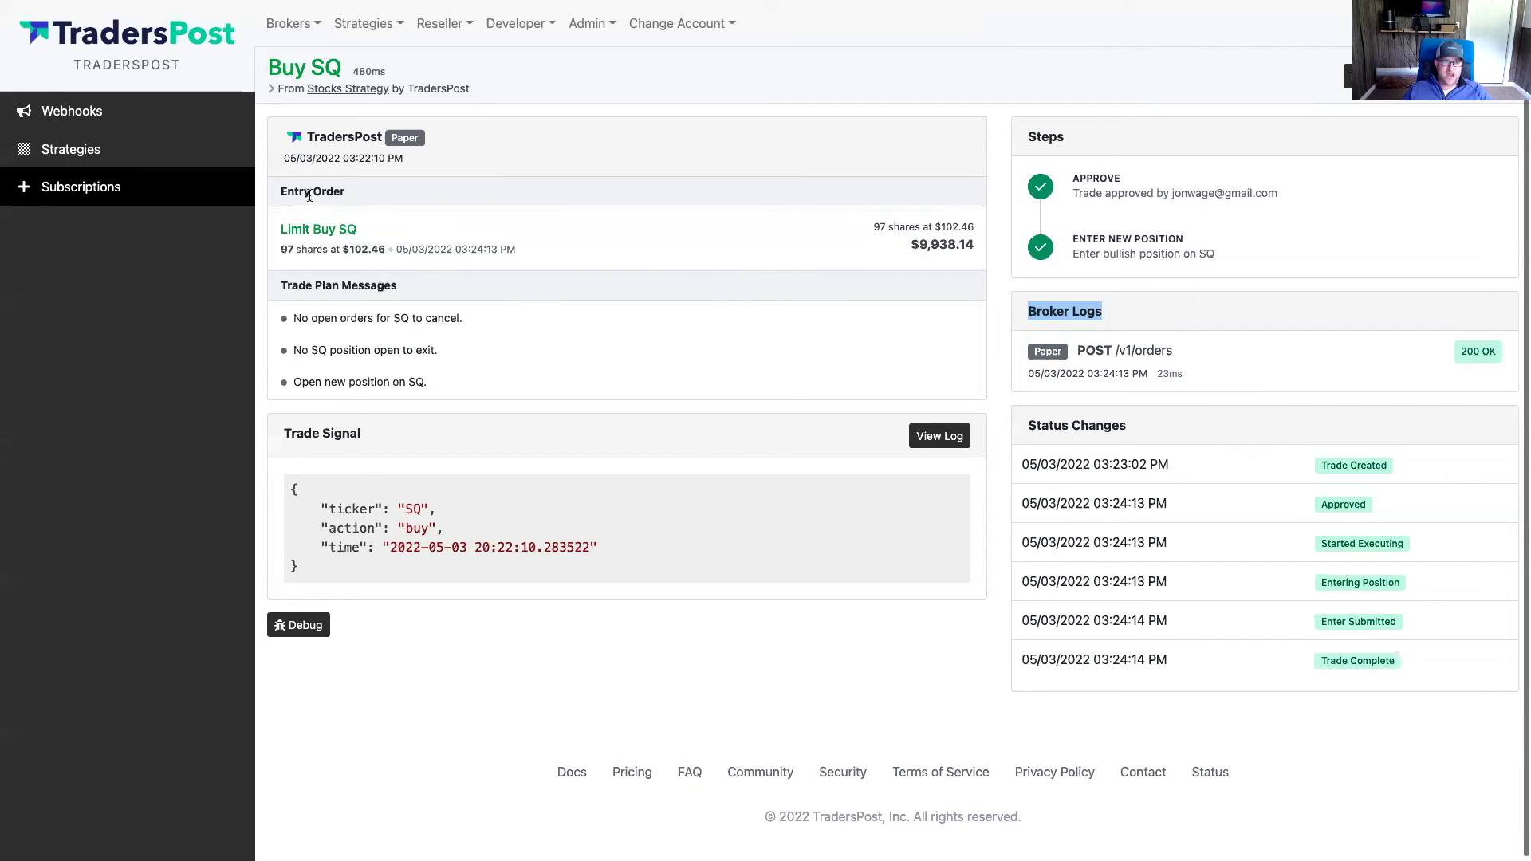
{"action": "left_click_drag", "start_coordinate": [281, 191], "coordinate": [345, 191]}
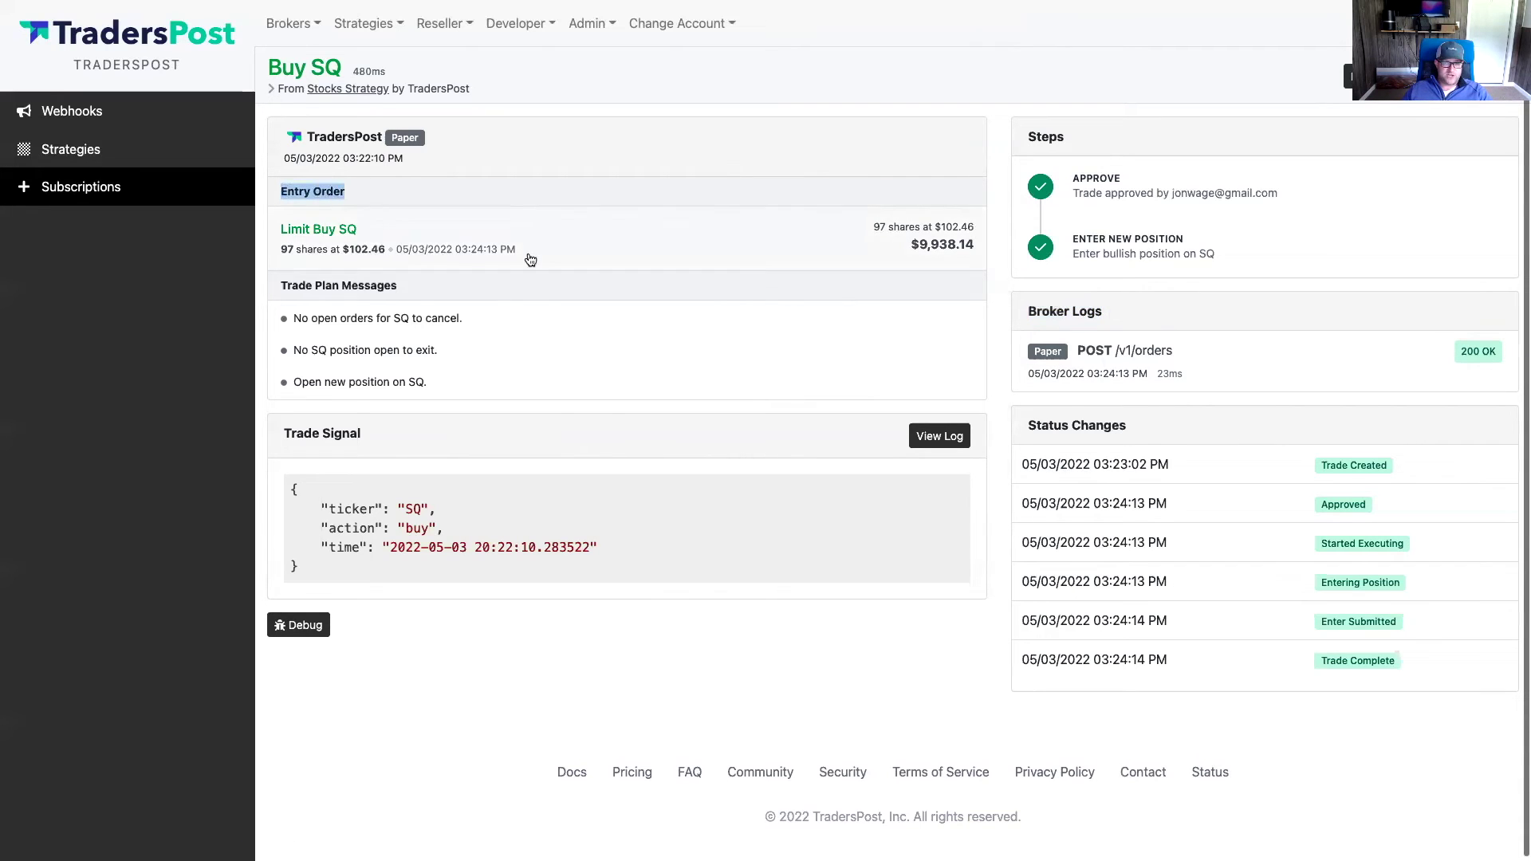
Open the order's broker log and examine the request's quantity, order type, side and limit price
{"action": "left_click", "coordinate": [1132, 369]}
{"action": "scroll", "coordinate": [527, 402], "scroll_direction": "down", "scroll_amount": 2}
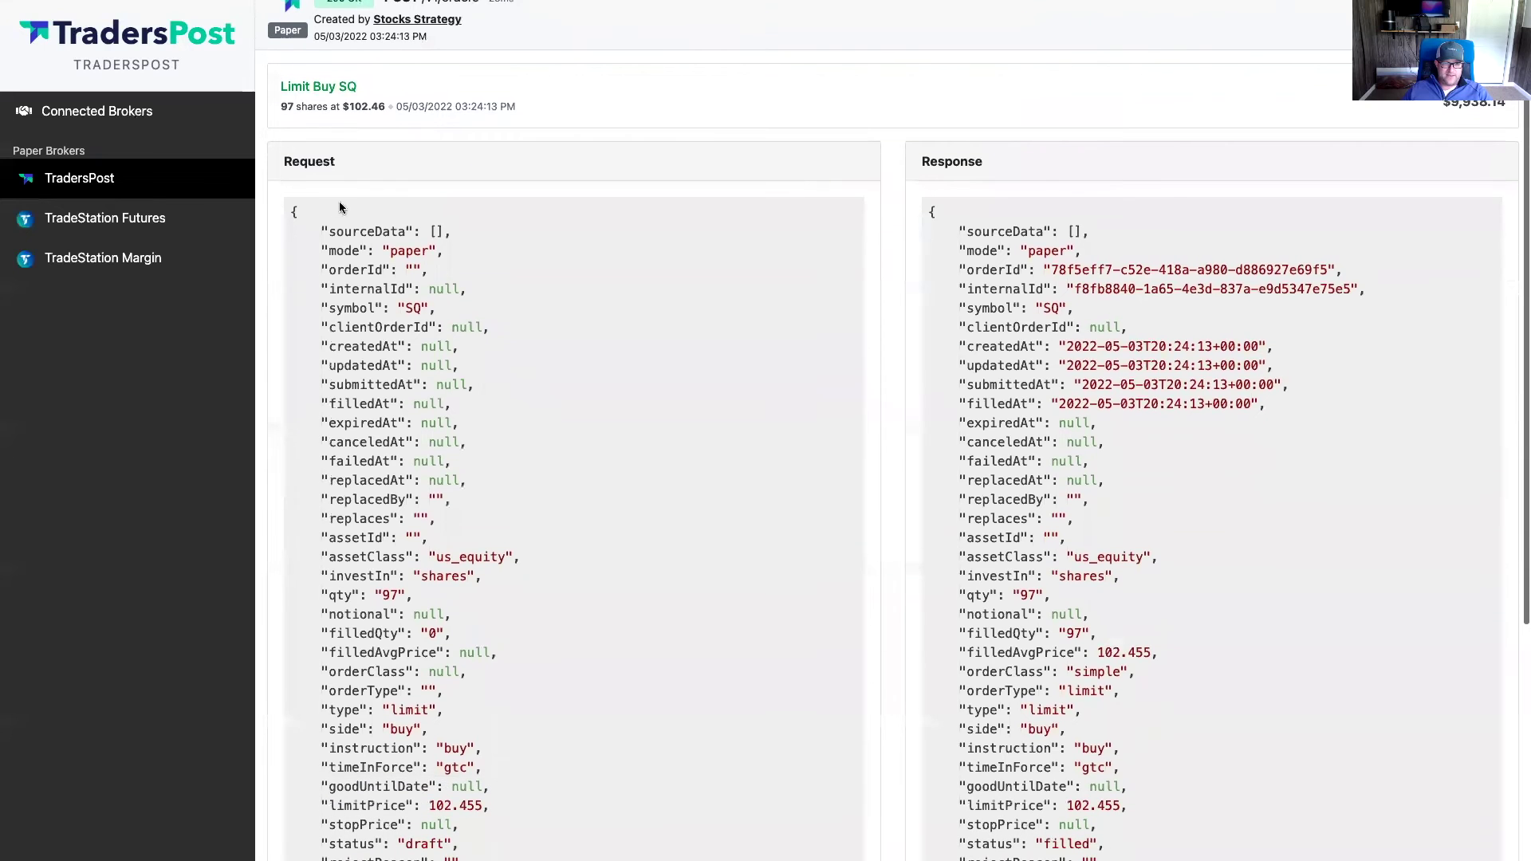
{"action": "left_click_drag", "start_coordinate": [290, 211], "coordinate": [502, 496]}
{"action": "scroll", "coordinate": [502, 496], "scroll_direction": "down", "scroll_amount": 2}
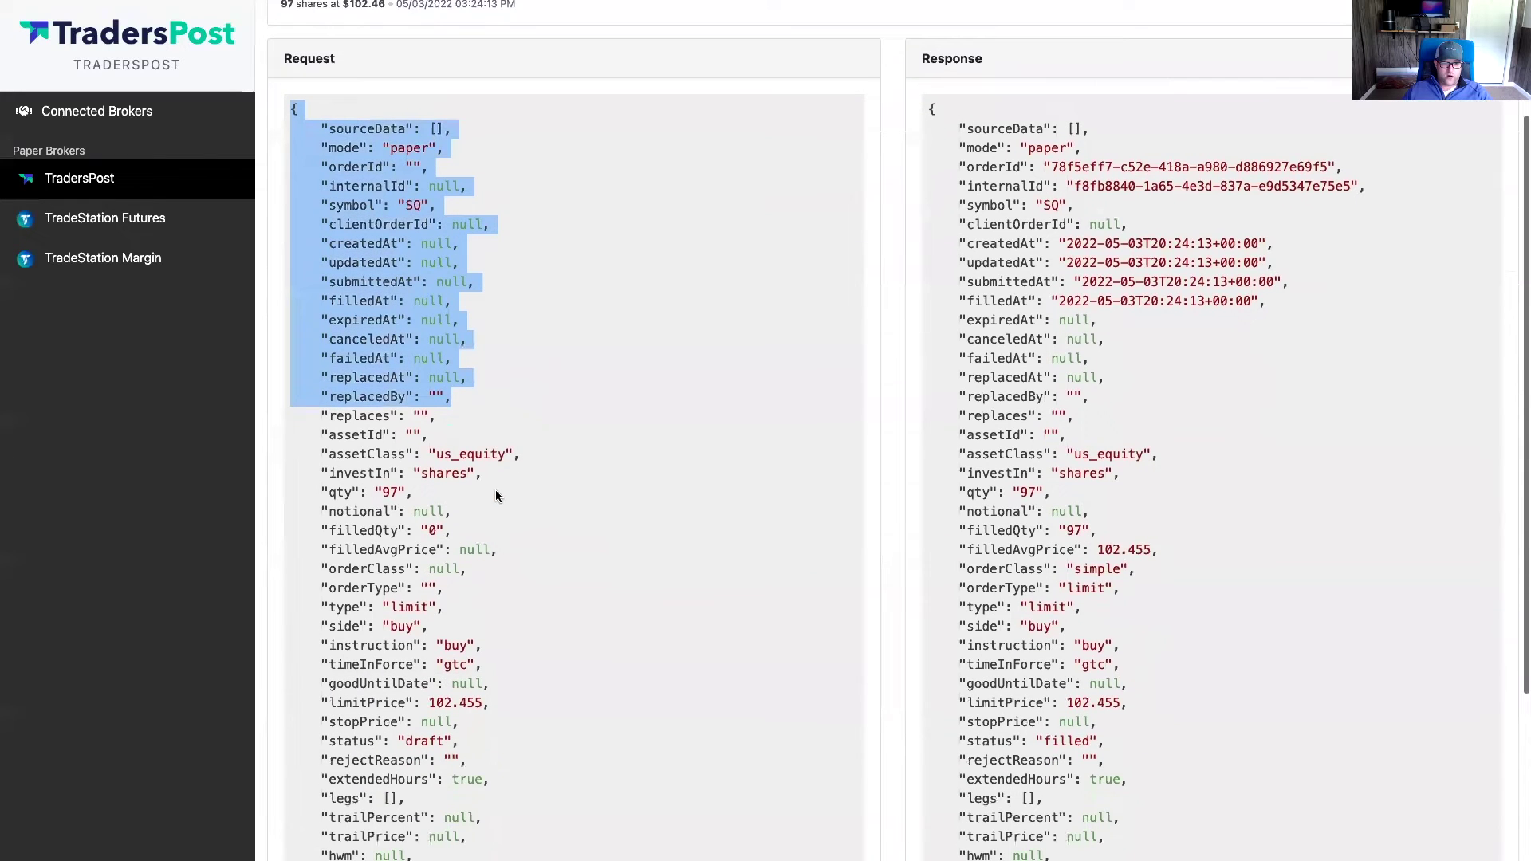
{"action": "left_click_drag", "start_coordinate": [384, 483], "coordinate": [395, 484]}
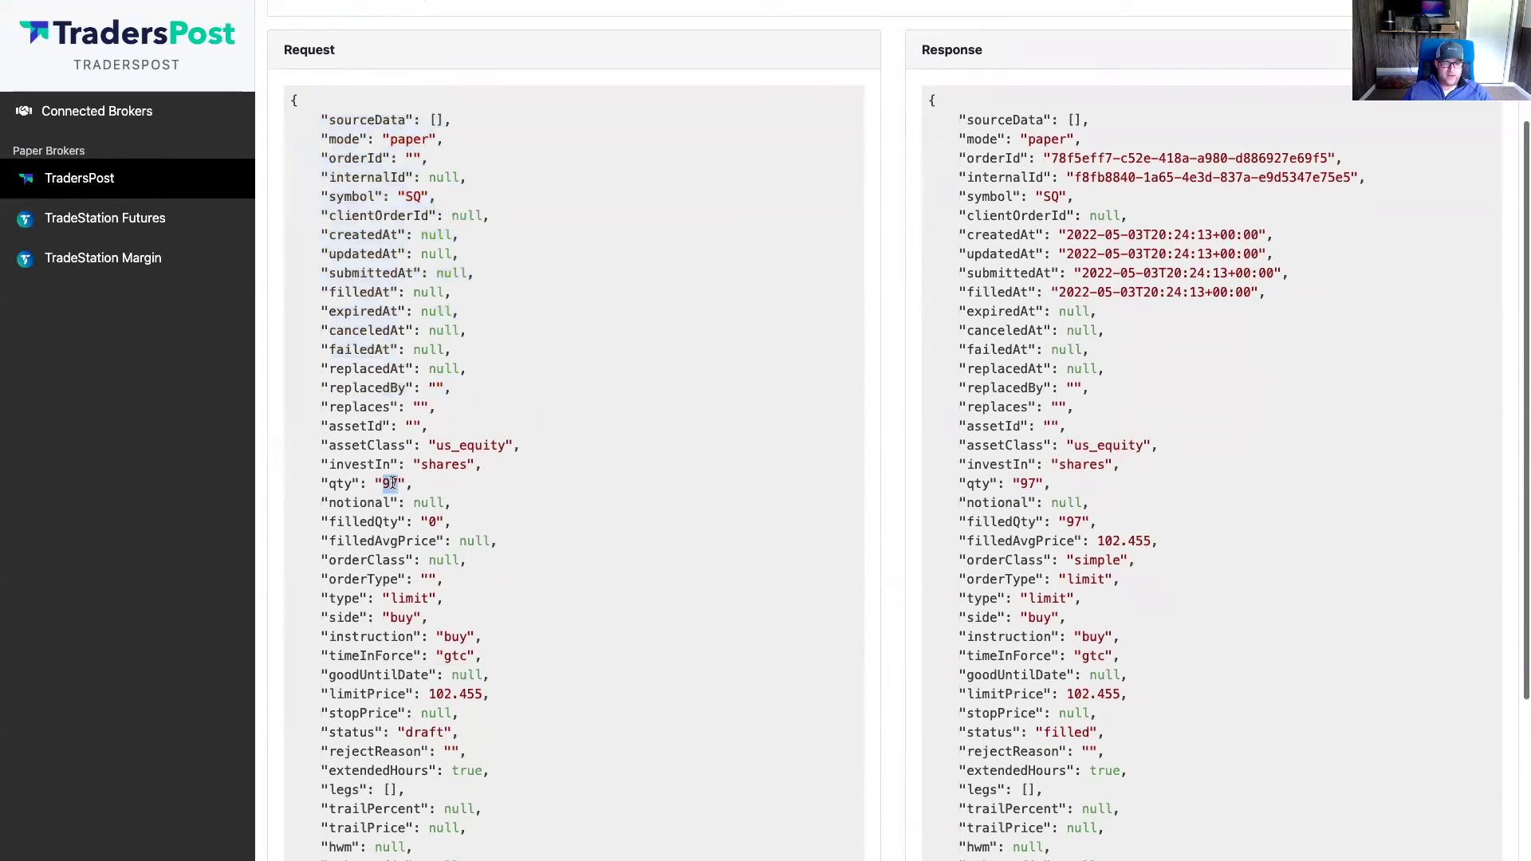
{"action": "scroll", "coordinate": [395, 486], "scroll_direction": "down", "scroll_amount": 2}
{"action": "left_click_drag", "start_coordinate": [323, 522], "coordinate": [443, 523]}
{"action": "left_click_drag", "start_coordinate": [319, 540], "coordinate": [442, 541]}
{"action": "scroll", "coordinate": [442, 543], "scroll_direction": "down", "scroll_amount": 1}
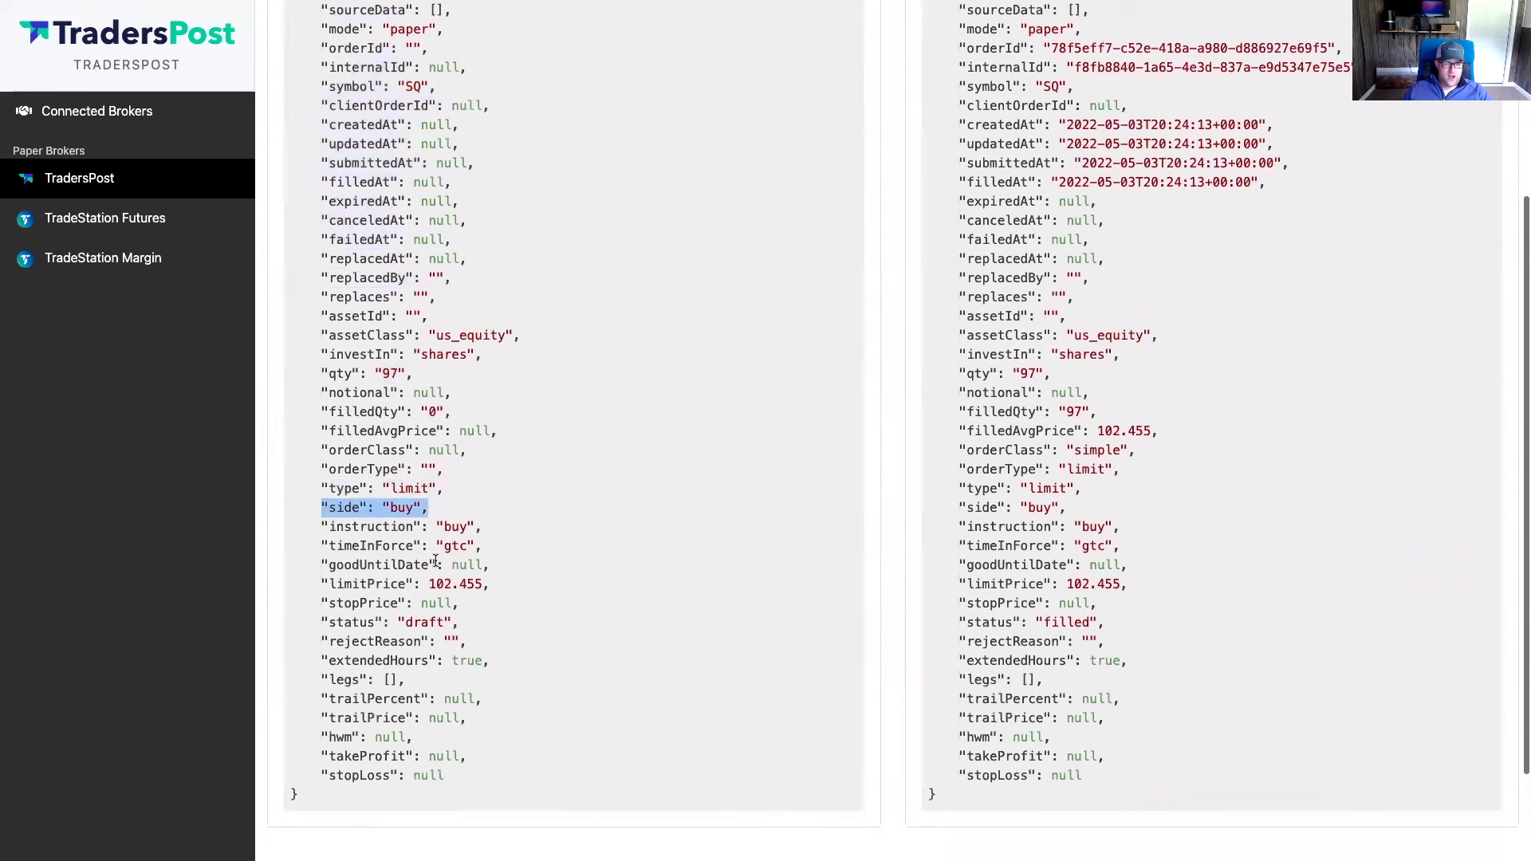
{"action": "left_click_drag", "start_coordinate": [322, 582], "coordinate": [489, 582]}
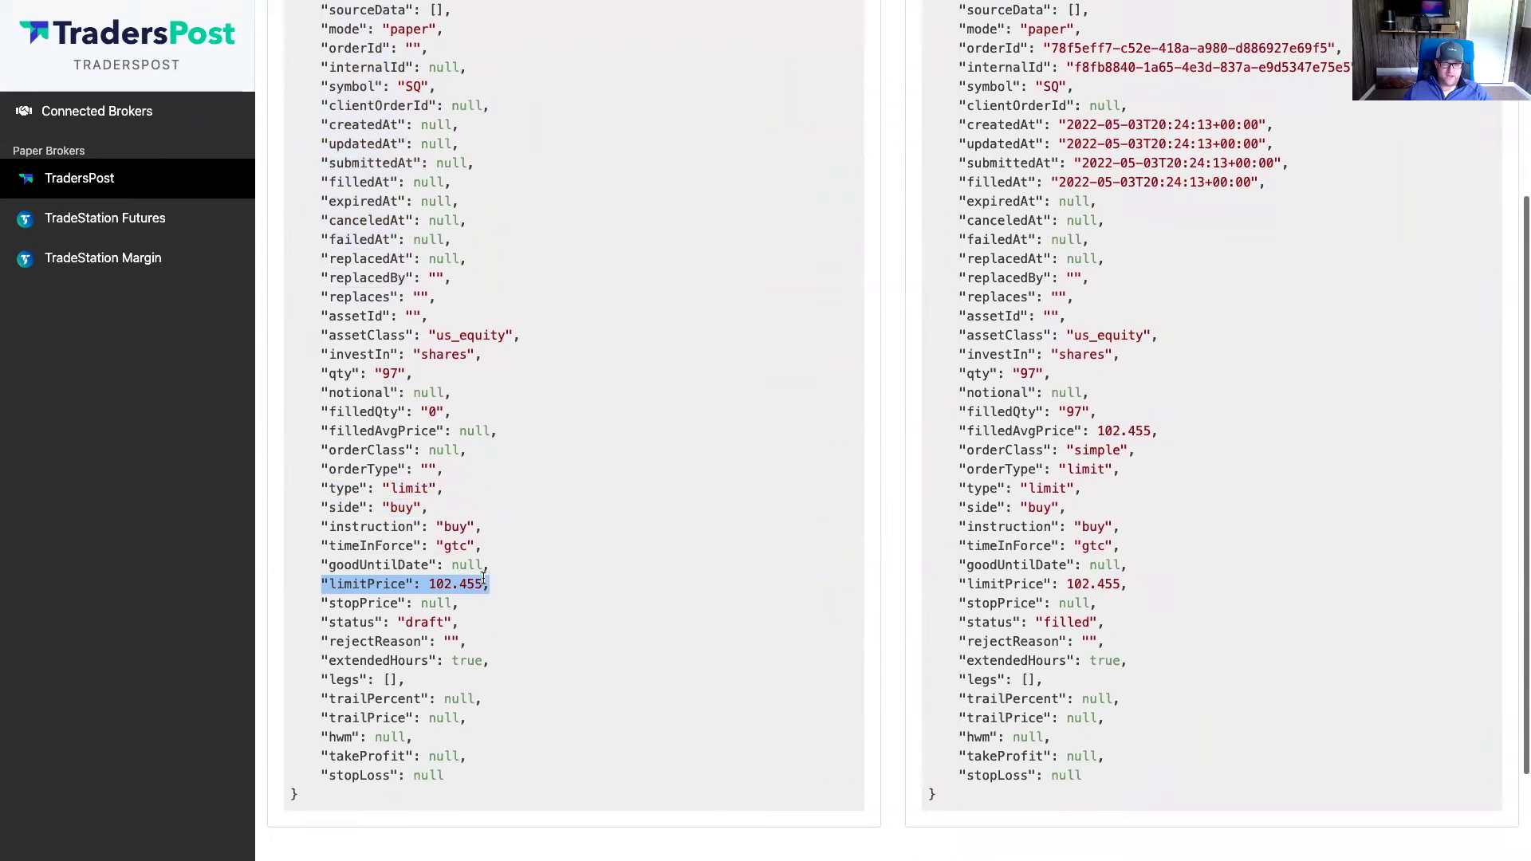
Examine the broker's response data for the SQ order
{"action": "scroll", "coordinate": [483, 578], "scroll_direction": "up", "scroll_amount": 5}
{"action": "left_click_drag", "start_coordinate": [929, 217], "coordinate": [1045, 469]}
{"action": "scroll", "coordinate": [1051, 483], "scroll_direction": "down", "scroll_amount": 5}
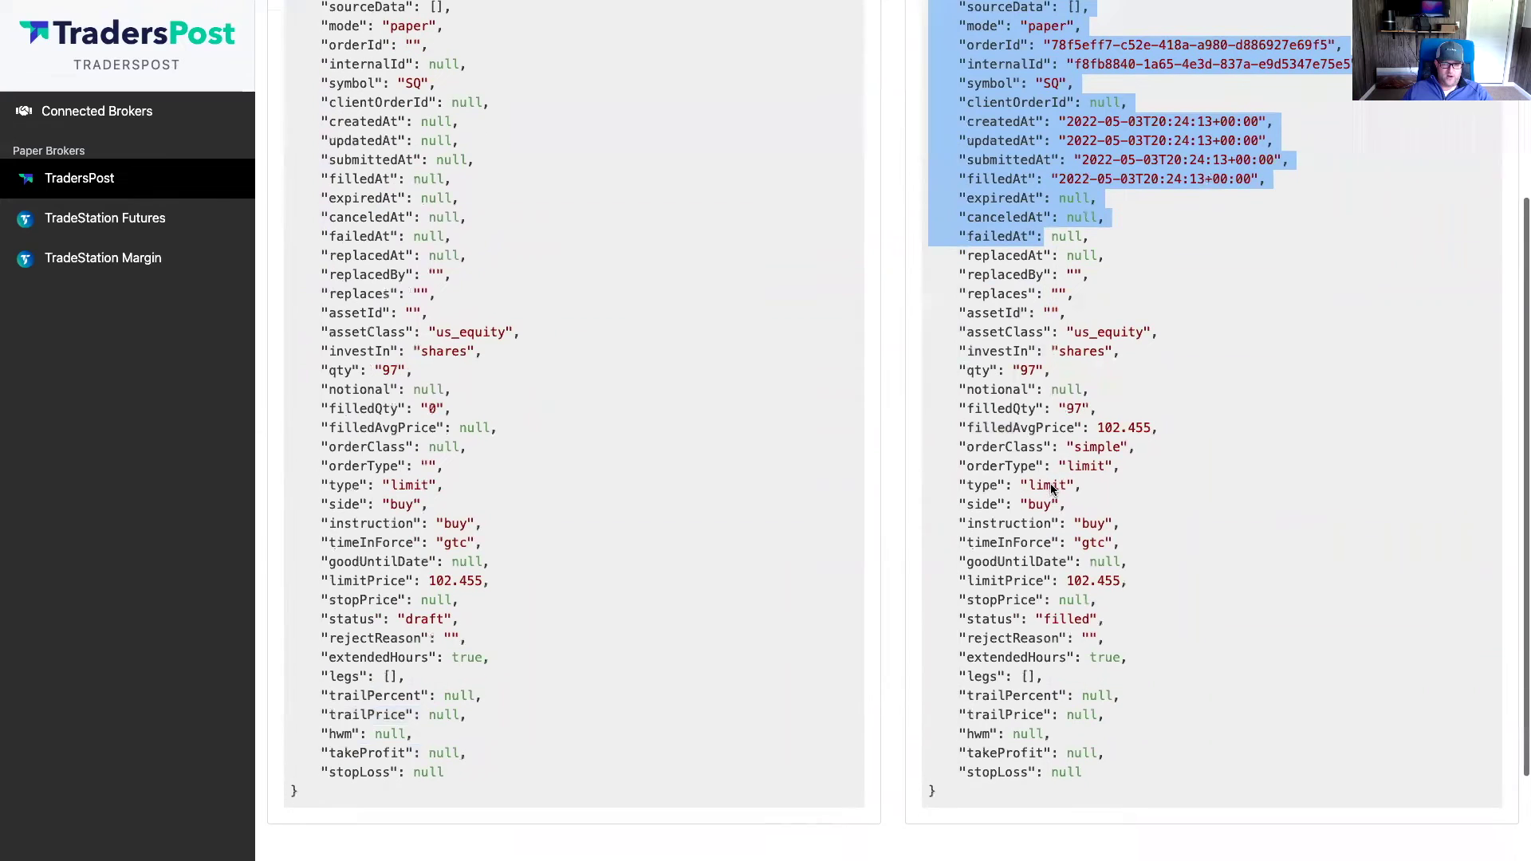
Examine the order status and filled average price in the broker's response for the SQ buy order
{"action": "left_click_drag", "start_coordinate": [1109, 608], "coordinate": [955, 608]}
{"action": "left_click_drag", "start_coordinate": [1161, 417], "coordinate": [957, 411]}
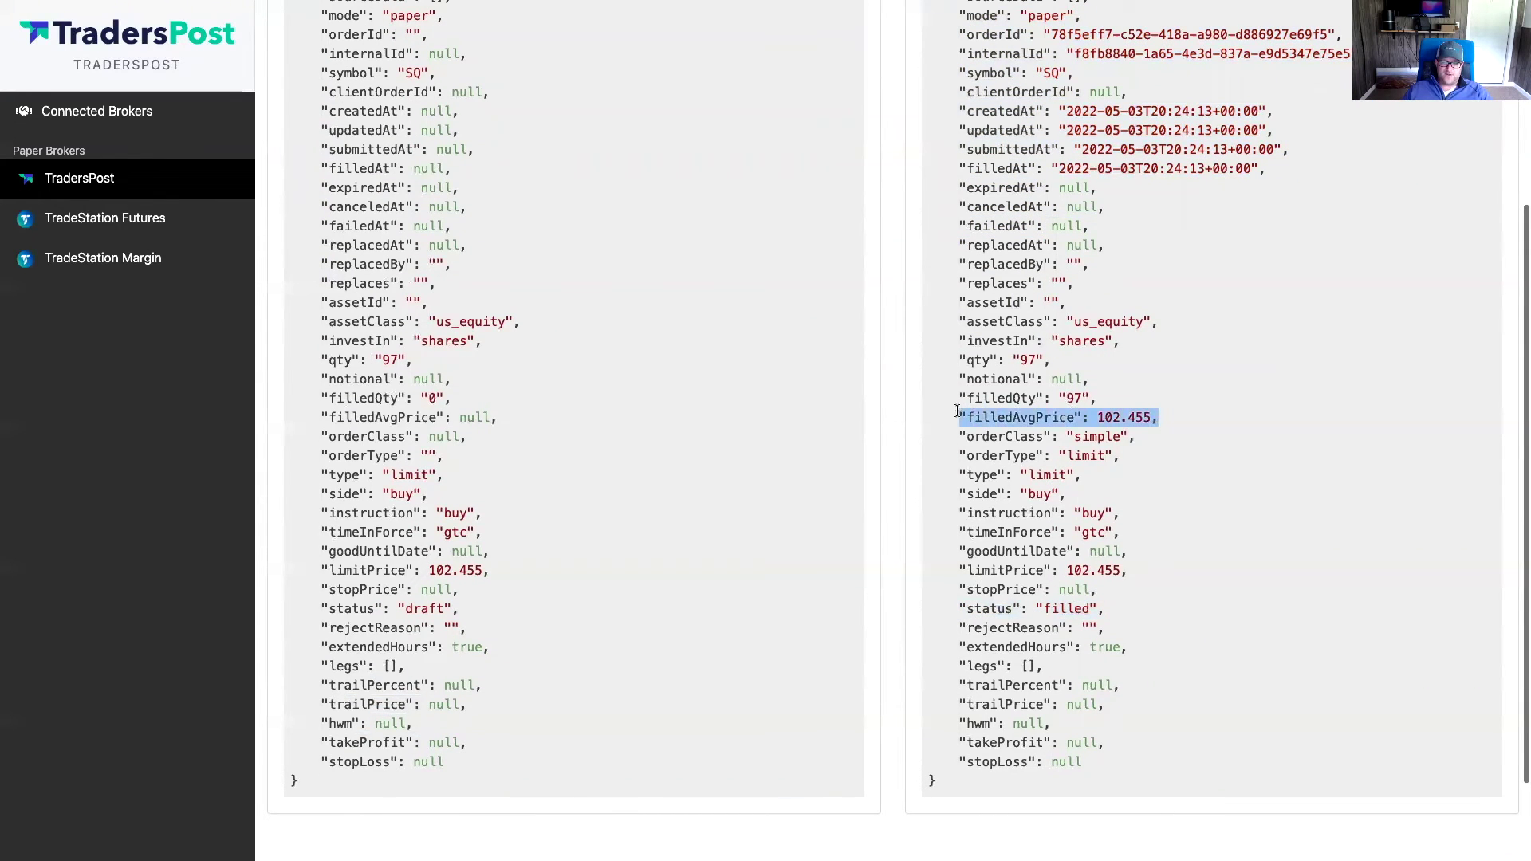
{"action": "scroll", "coordinate": [956, 412], "scroll_direction": "up", "scroll_amount": 4}
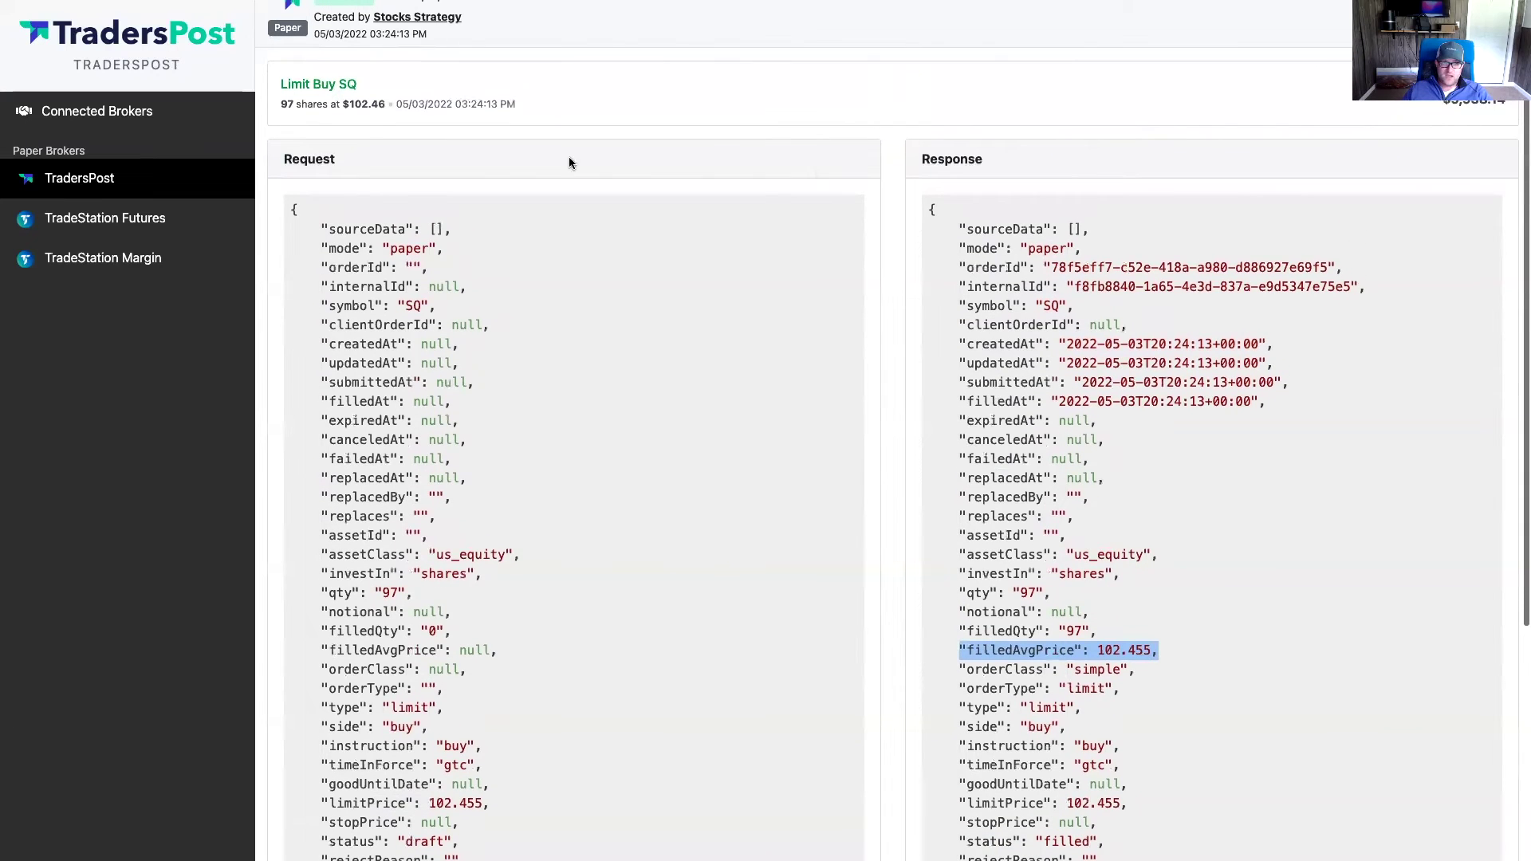
{"action": "scroll", "coordinate": [104, 58], "scroll_direction": "up", "scroll_amount": 1}
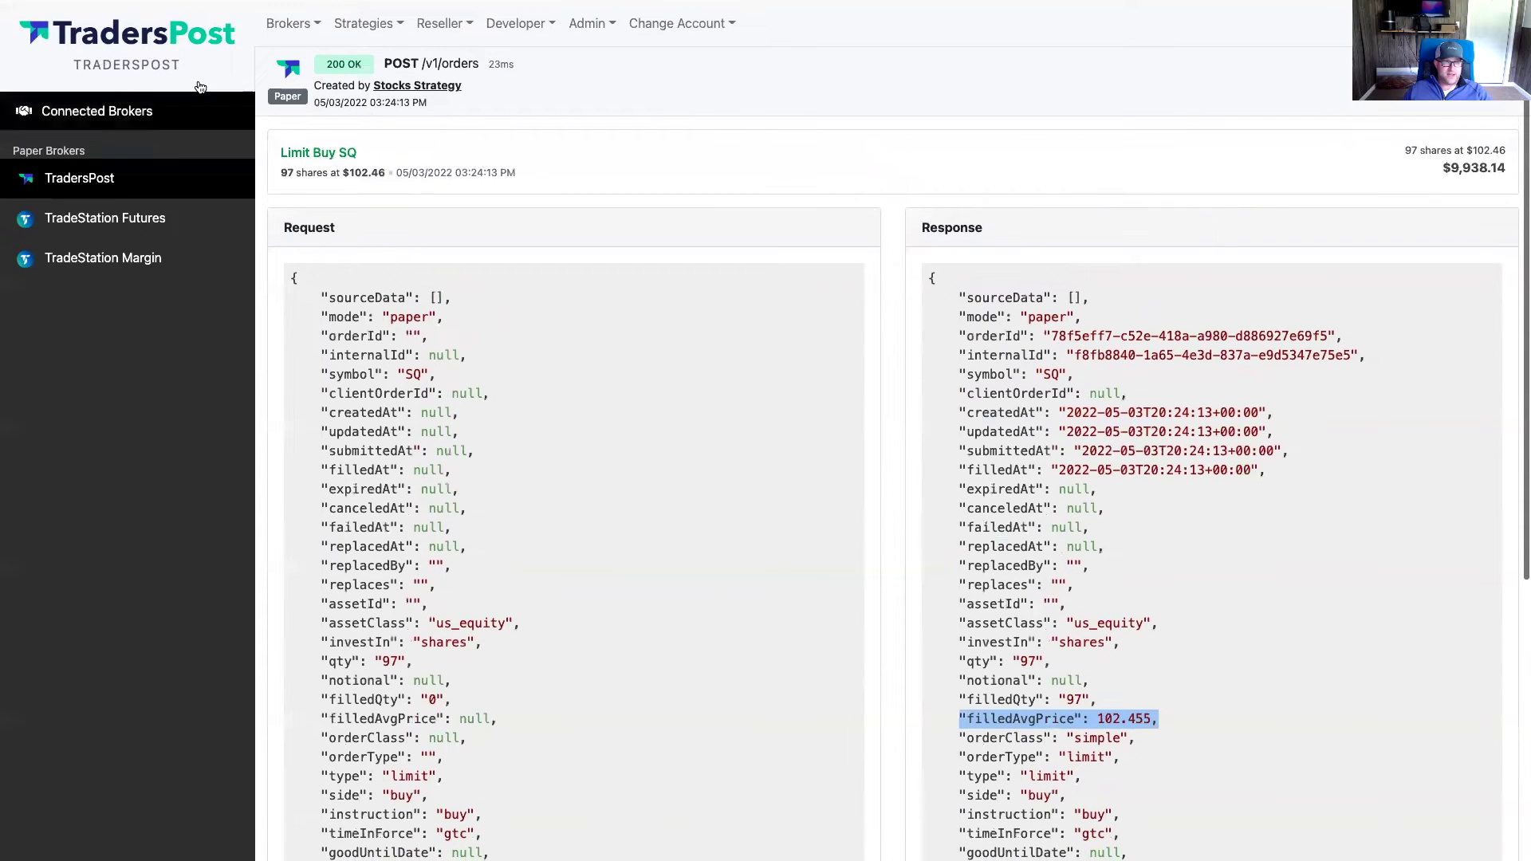
Edit the trade's Stocks Strategy subscription, setting its sides to Bullish and turning off auto submit
{"action": "mouse_move", "coordinate": [70, 32]}
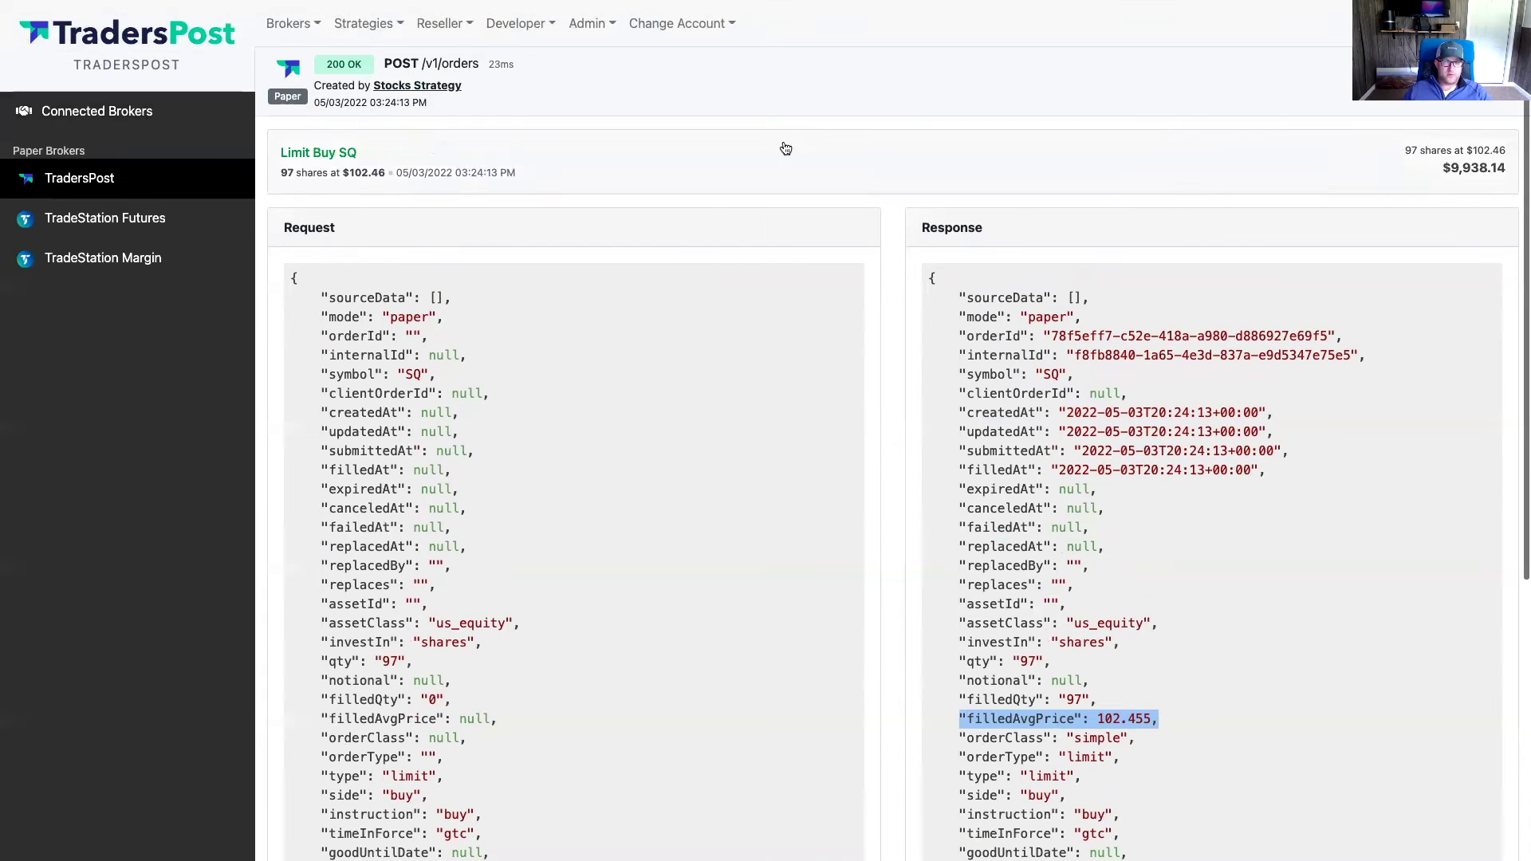
{"action": "left_click", "coordinate": [1404, 77]}
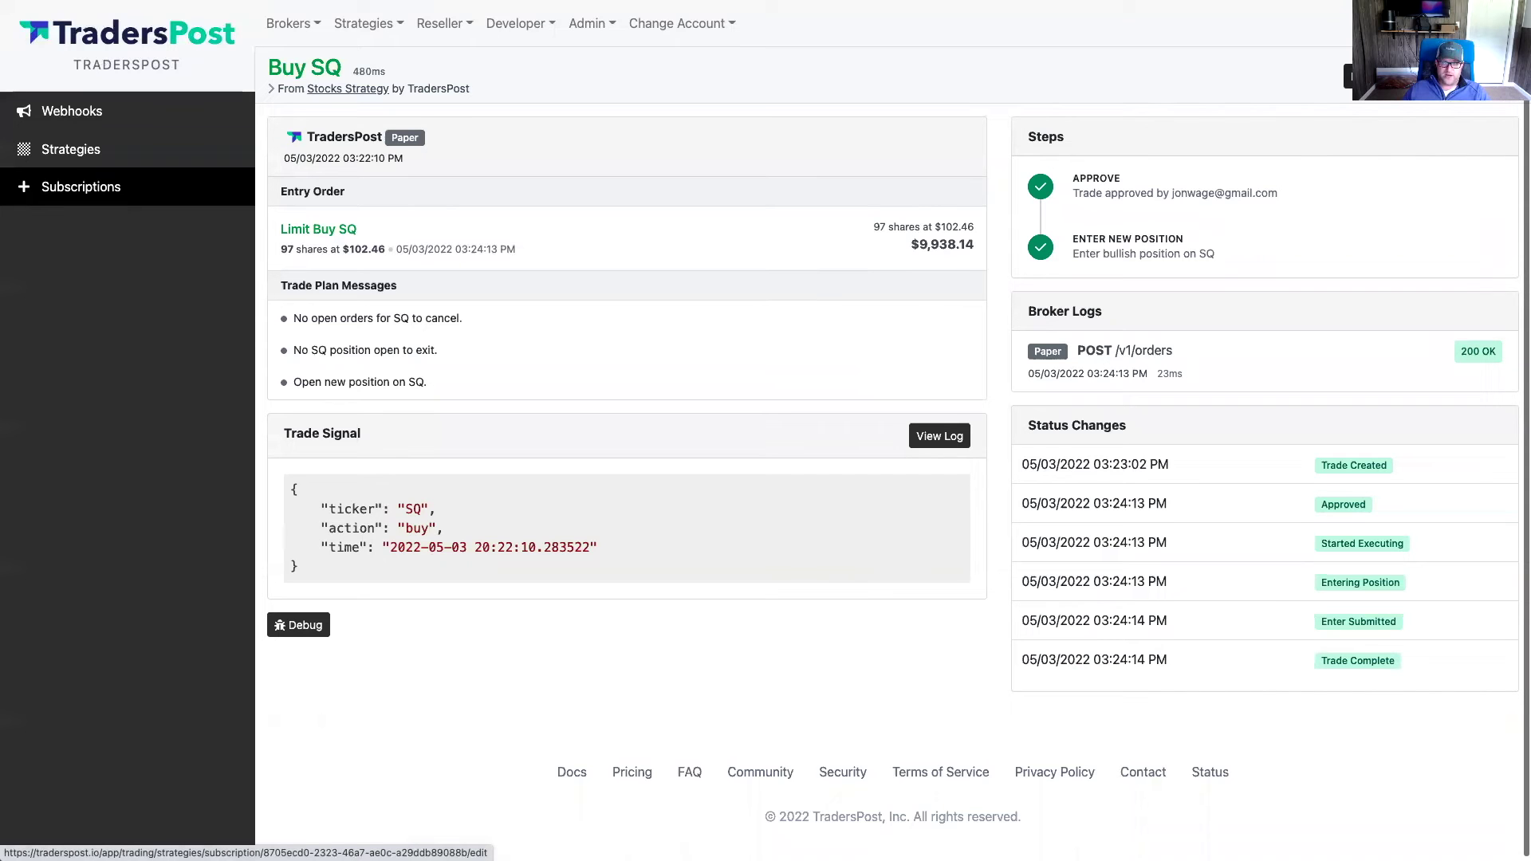
{"action": "left_click", "coordinate": [1356, 76]}
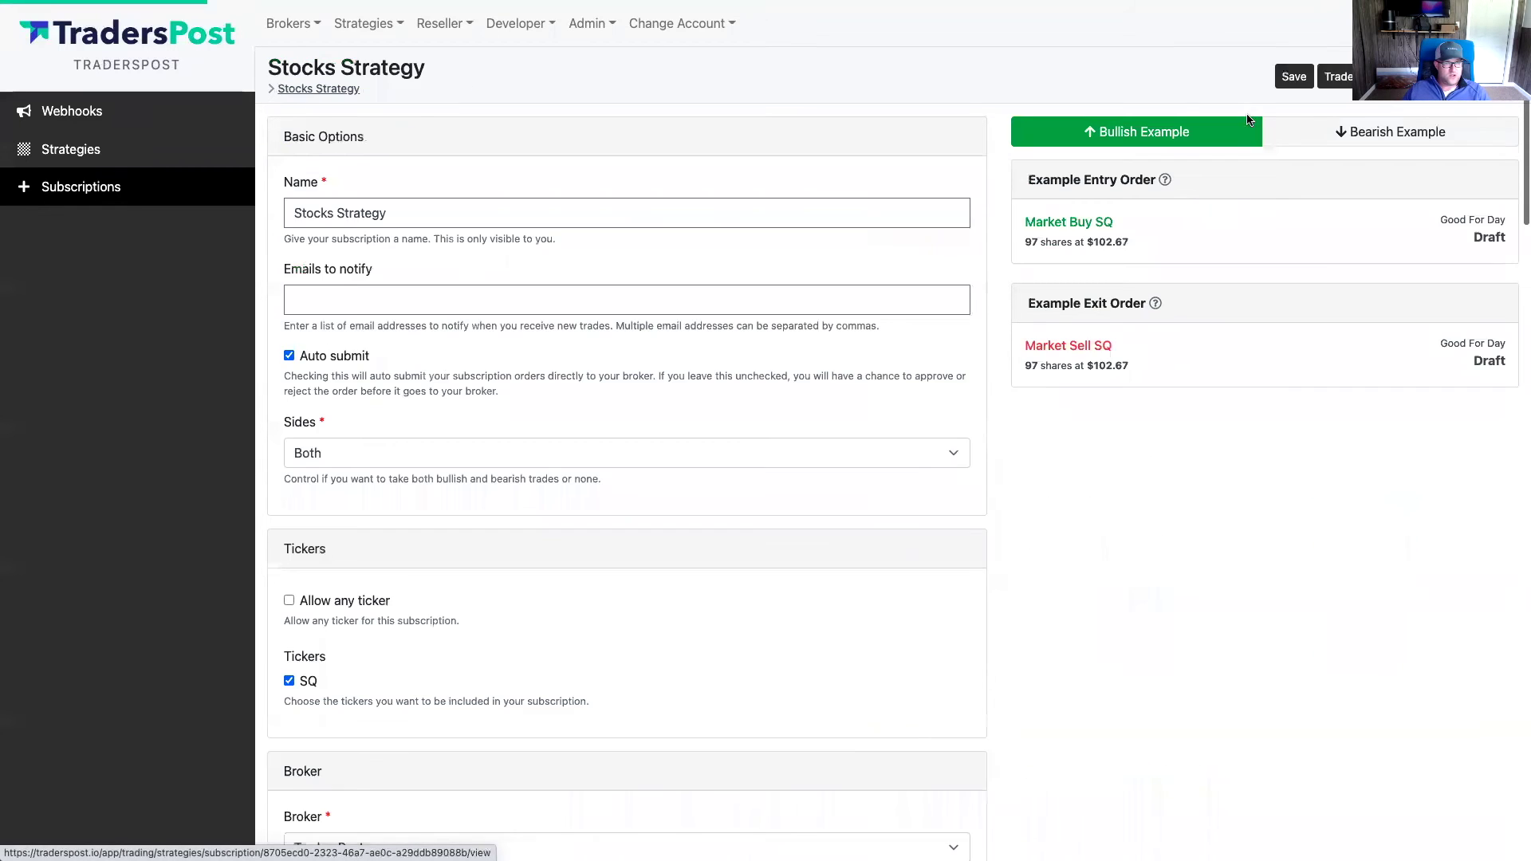
{"action": "scroll", "coordinate": [446, 371], "scroll_direction": "down", "scroll_amount": 5}
{"action": "scroll", "coordinate": [447, 373], "scroll_direction": "up", "scroll_amount": 3}
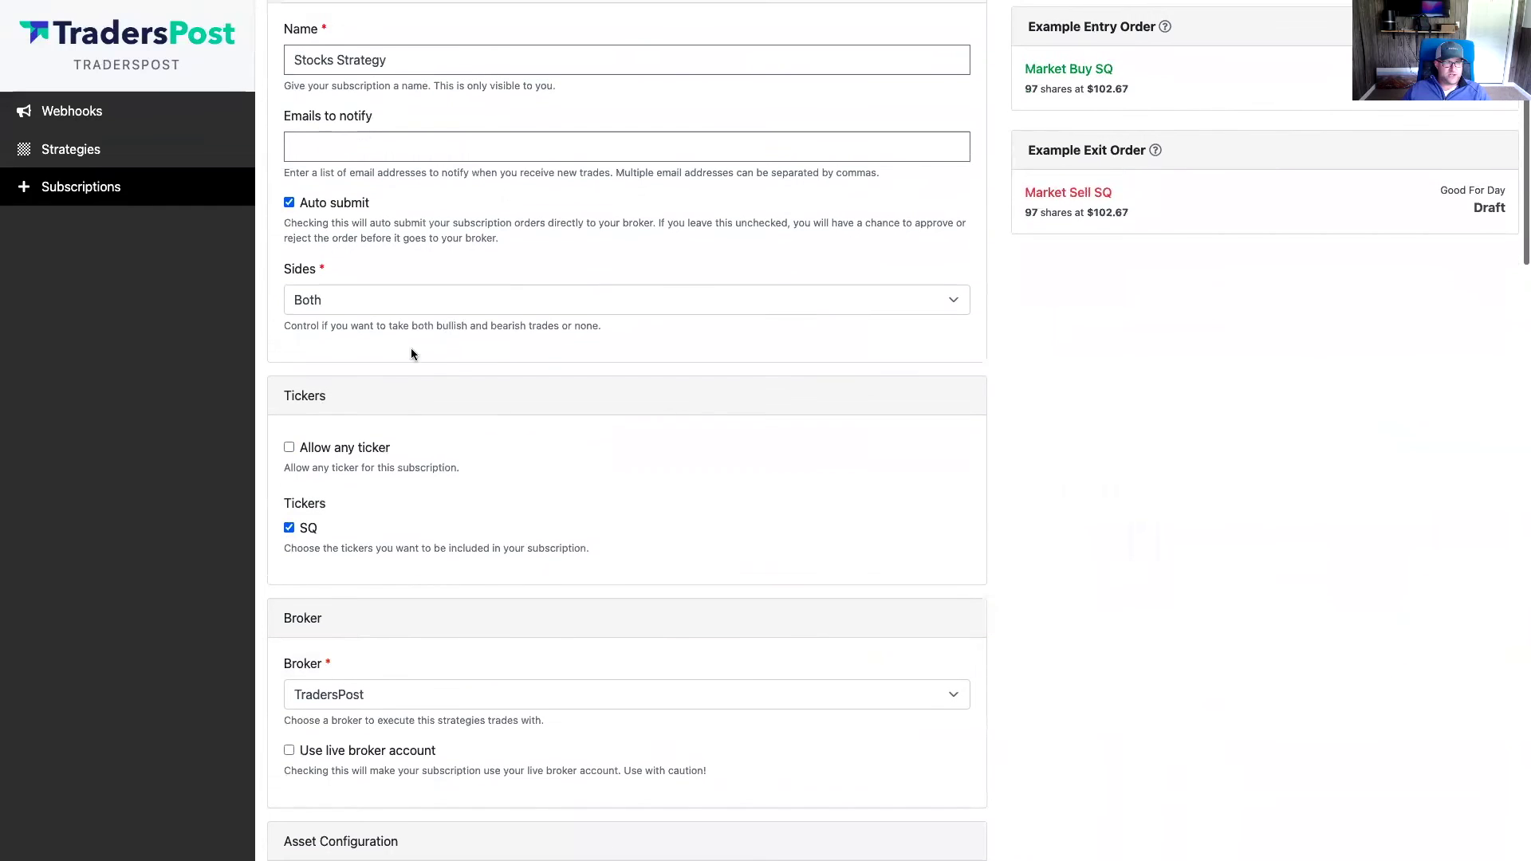
{"action": "left_click", "coordinate": [326, 304]}
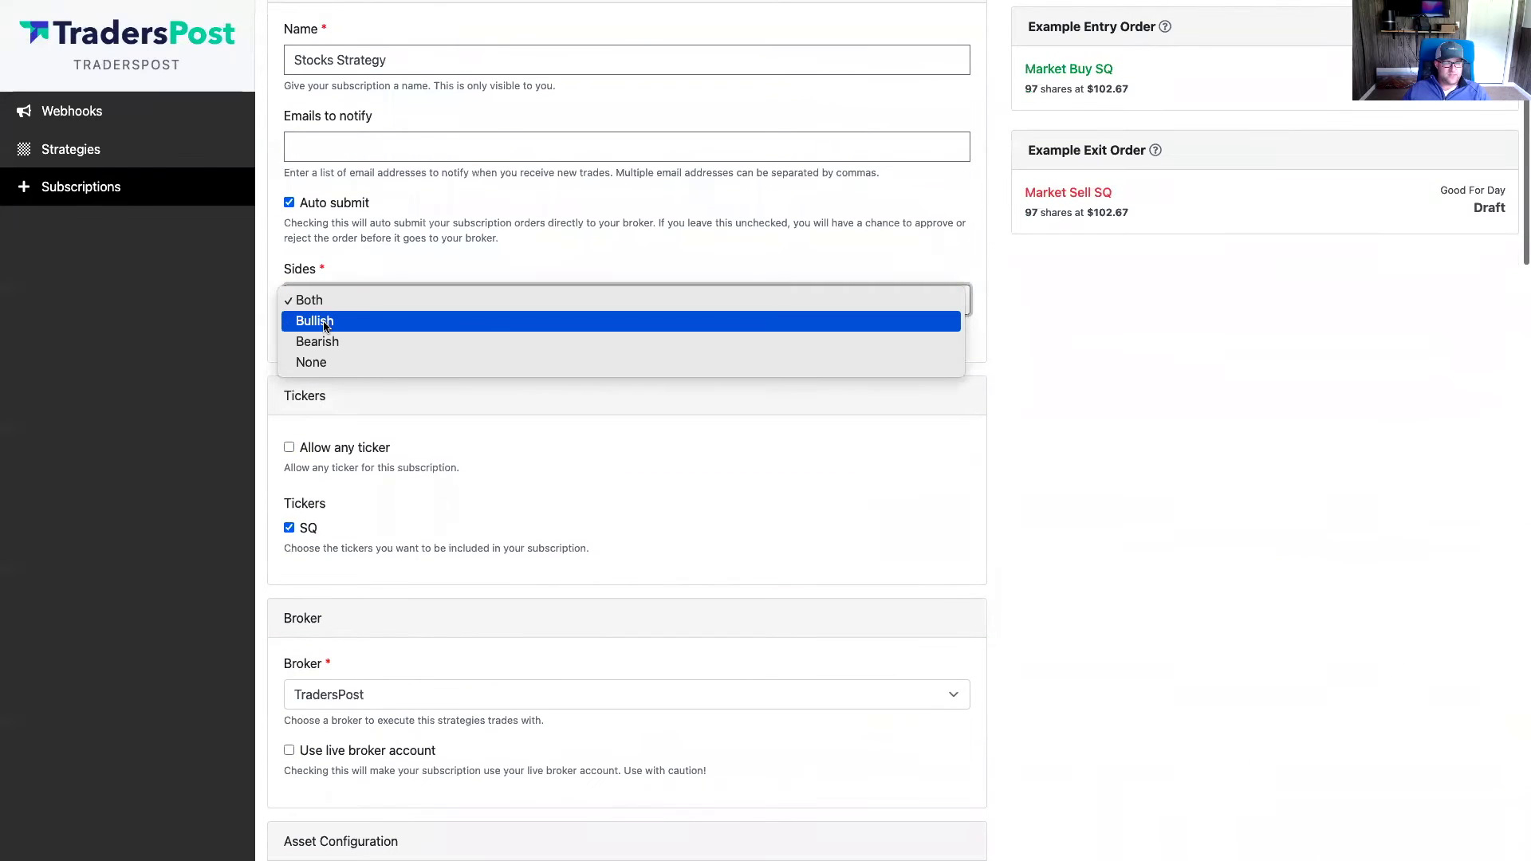
{"action": "left_click", "coordinate": [326, 323]}
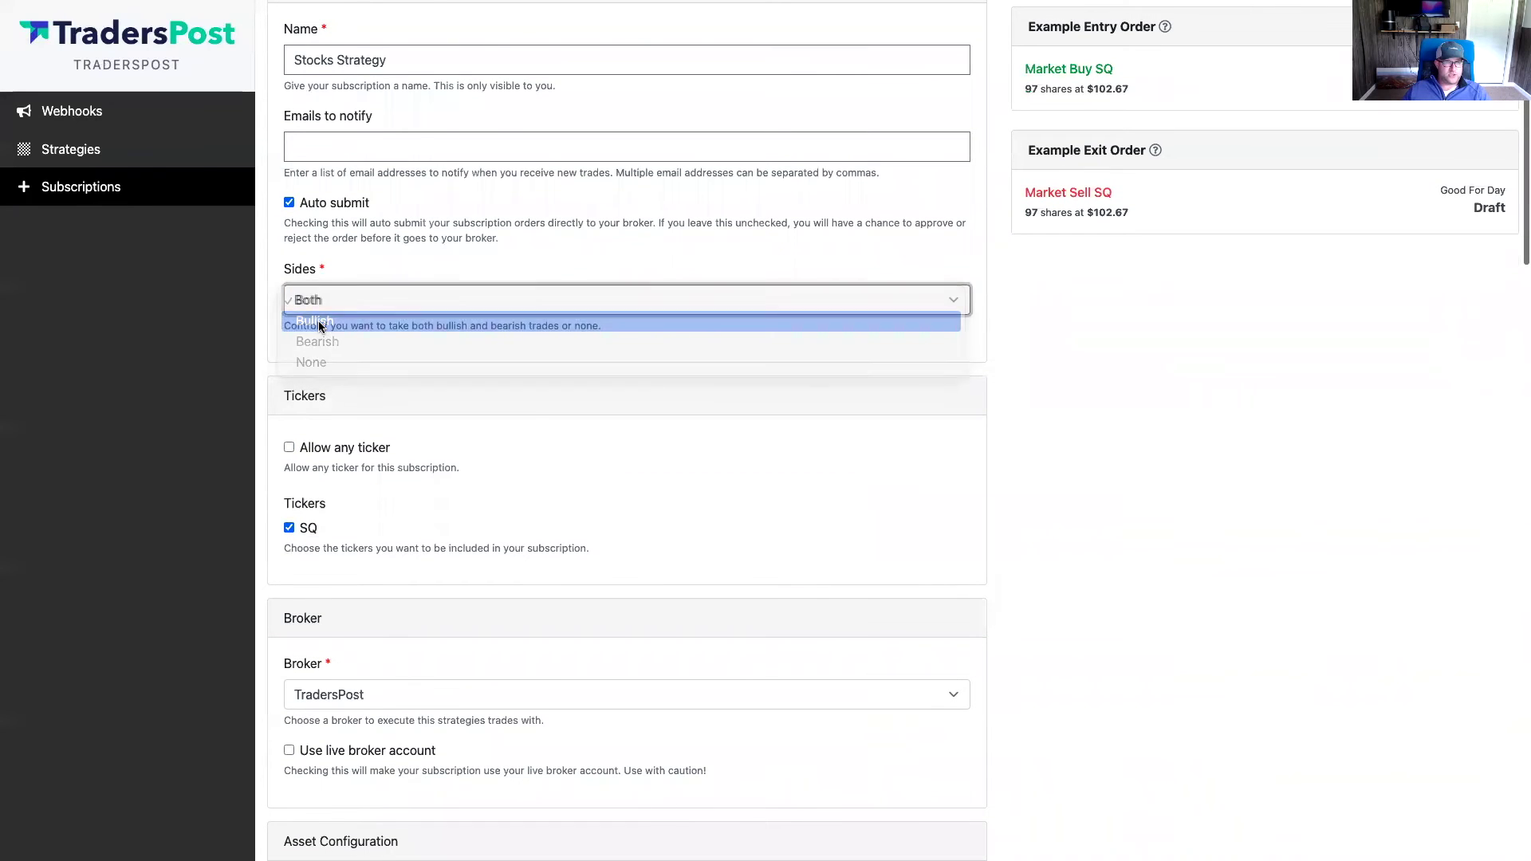
{"action": "left_click", "coordinate": [289, 201]}
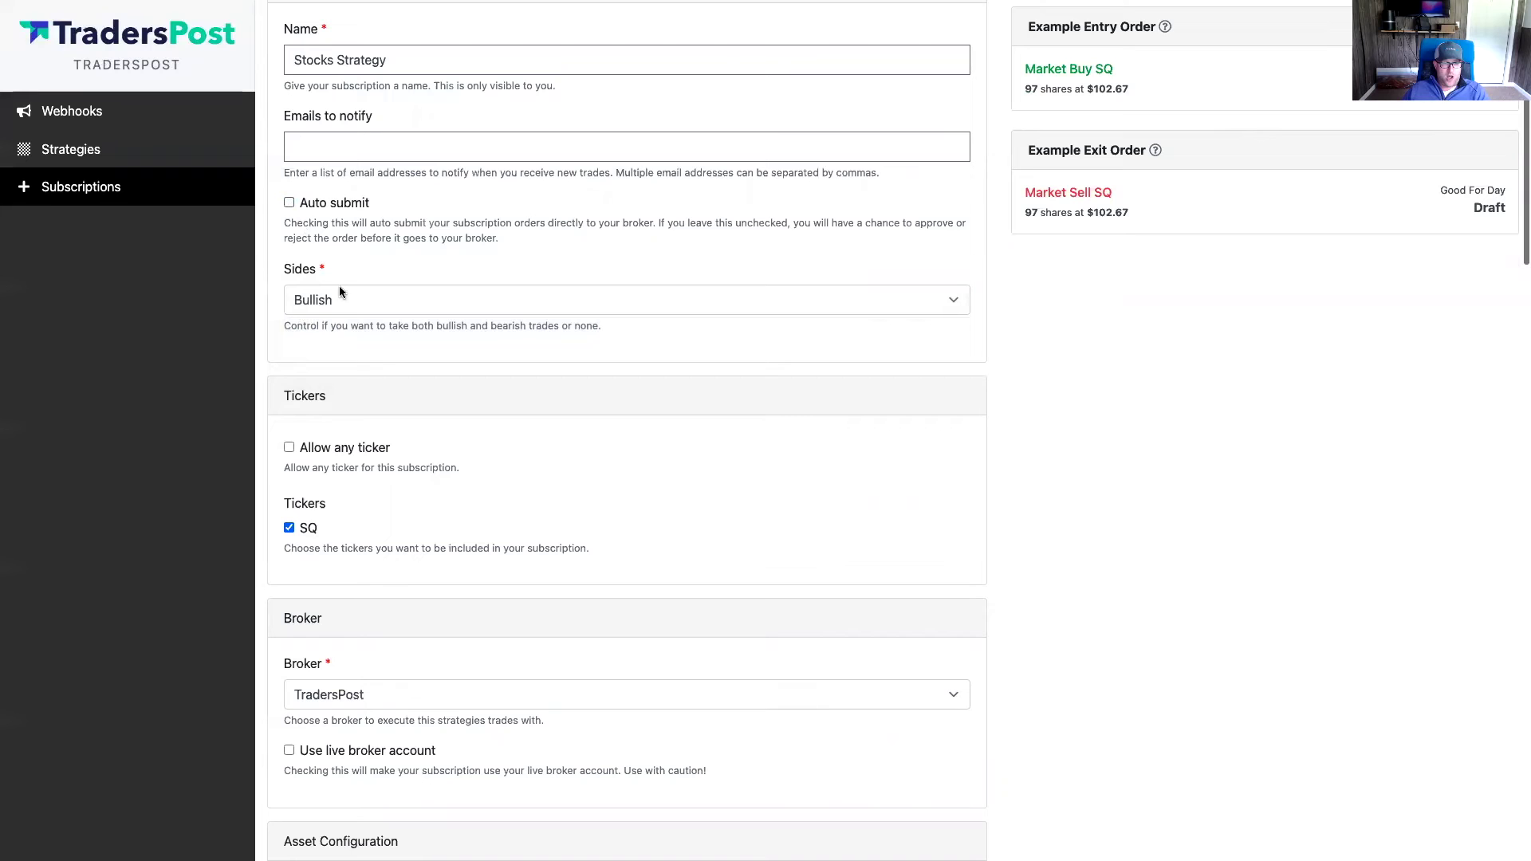
Turn off exit market orders, allow extended hours for entry and exit orders, and save the subscription
{"action": "scroll", "coordinate": [356, 308], "scroll_direction": "down", "scroll_amount": 15}
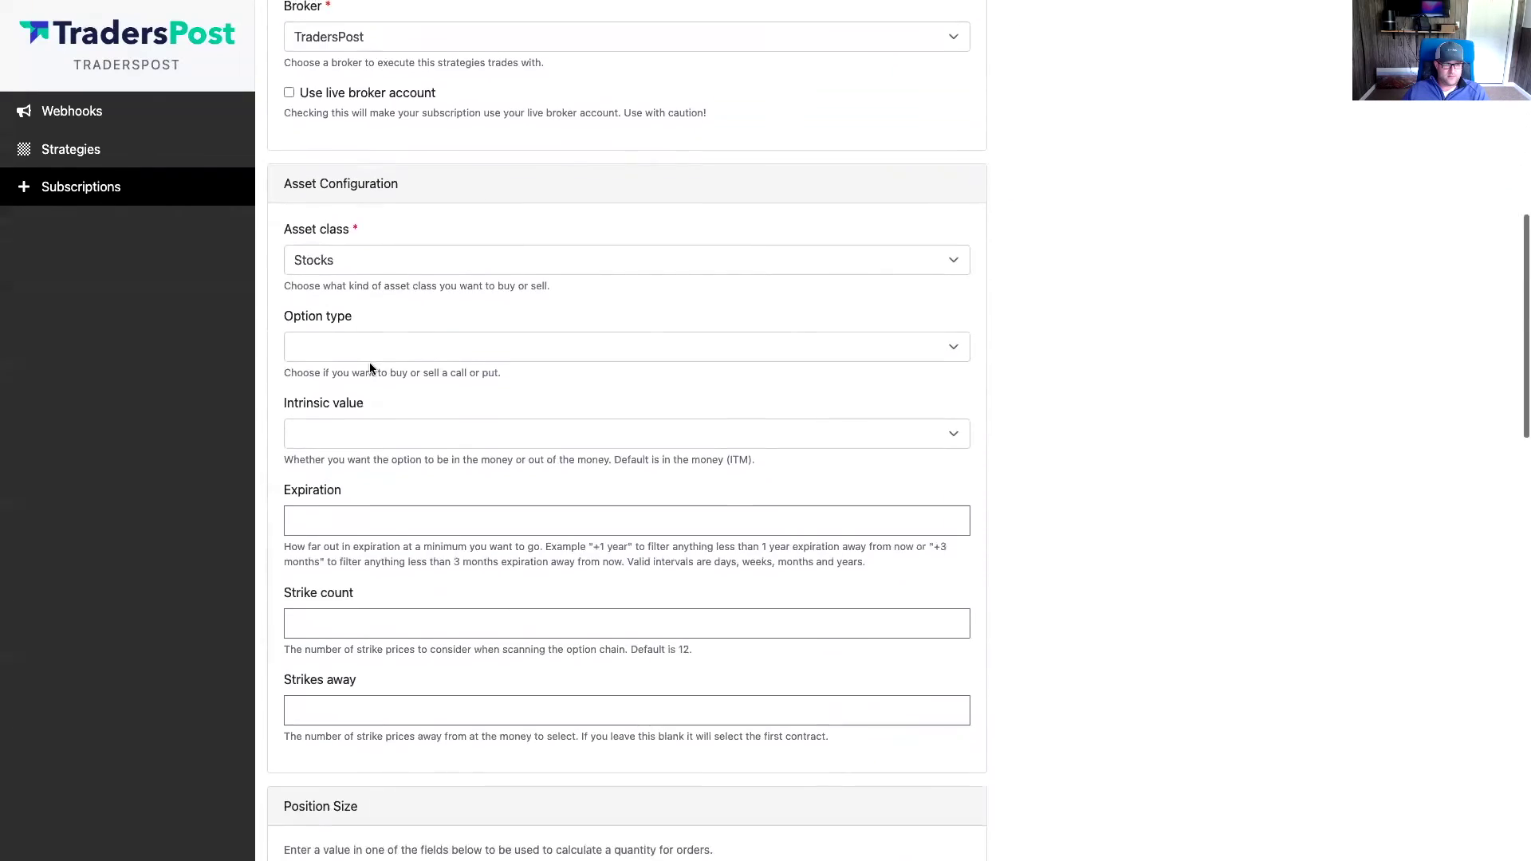
{"action": "scroll", "coordinate": [370, 369], "scroll_direction": "down", "scroll_amount": 15}
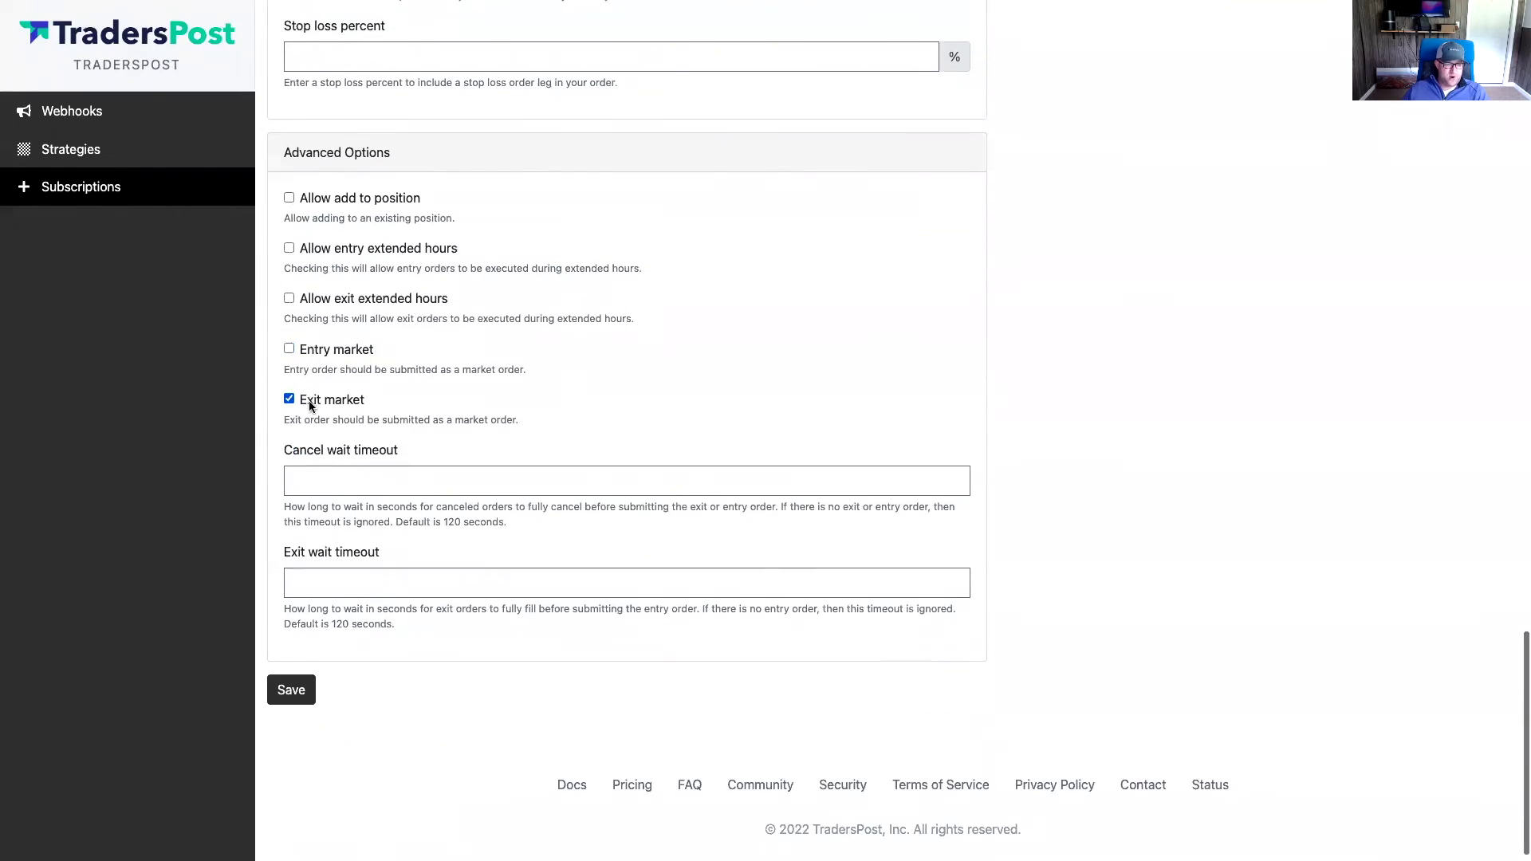
{"action": "left_click", "coordinate": [310, 402]}
{"action": "left_click", "coordinate": [309, 299]}
{"action": "left_click", "coordinate": [292, 692]}
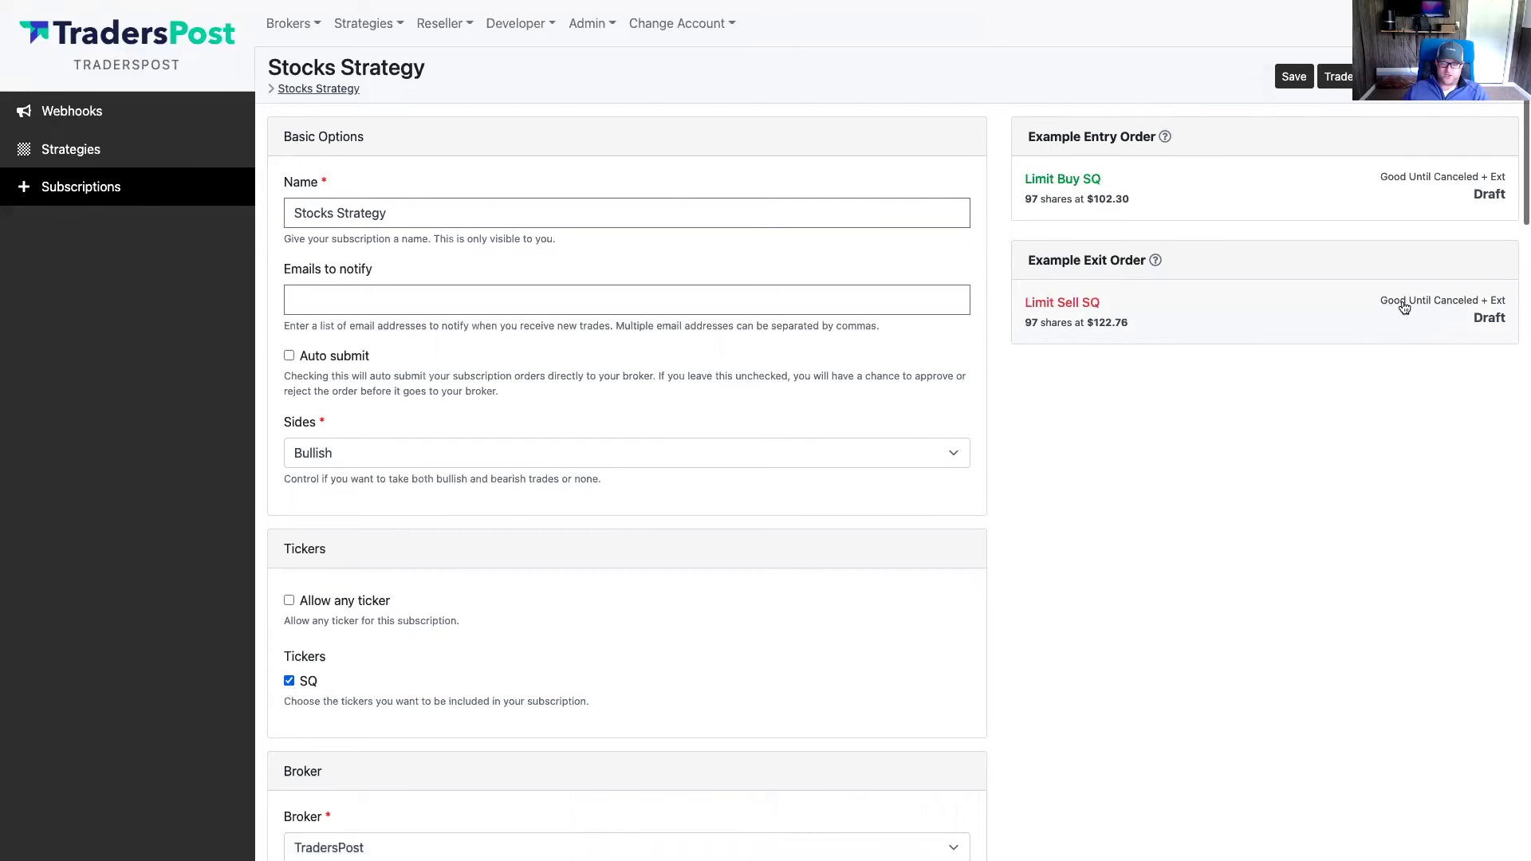
Expand the example exit and entry orders and examine their extended hours setting
{"action": "left_click", "coordinate": [1496, 309]}
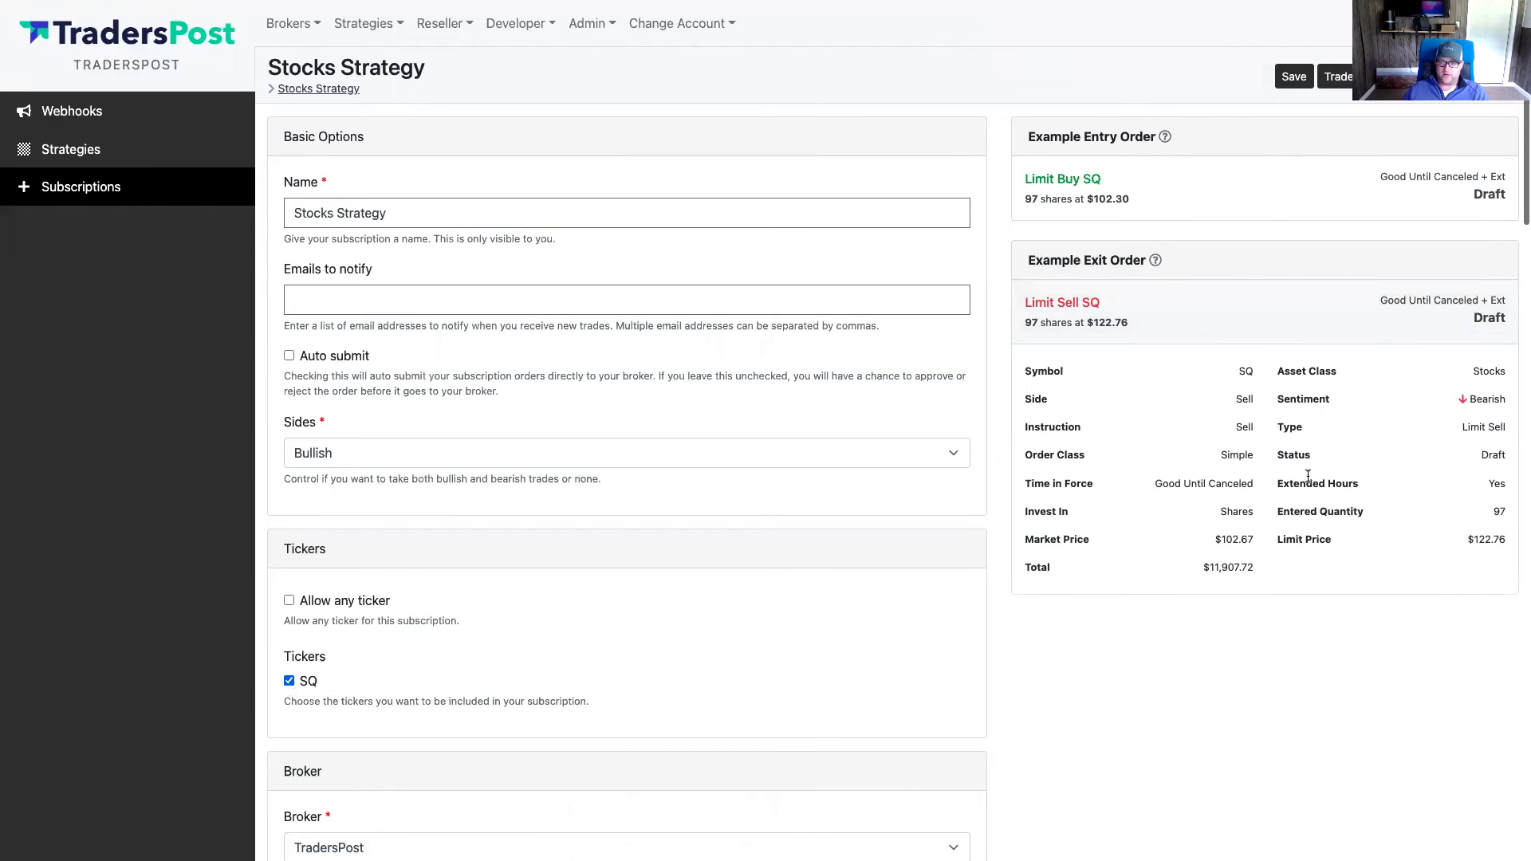
{"action": "left_click_drag", "start_coordinate": [1277, 484], "coordinate": [1504, 484]}
{"action": "left_click", "coordinate": [1380, 198]}
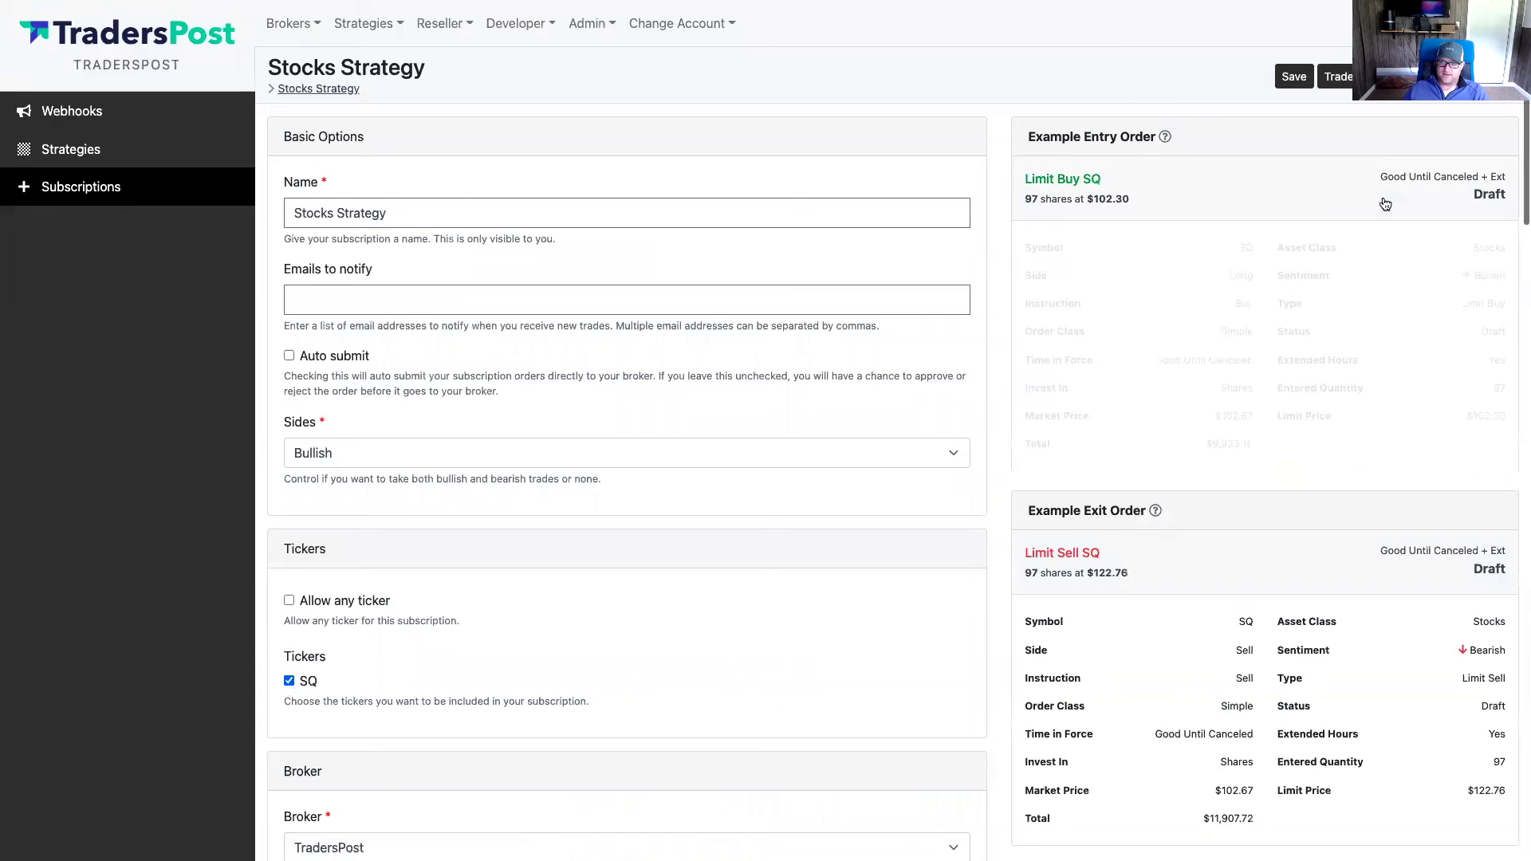
{"action": "left_click_drag", "start_coordinate": [1306, 360], "coordinate": [1512, 358]}
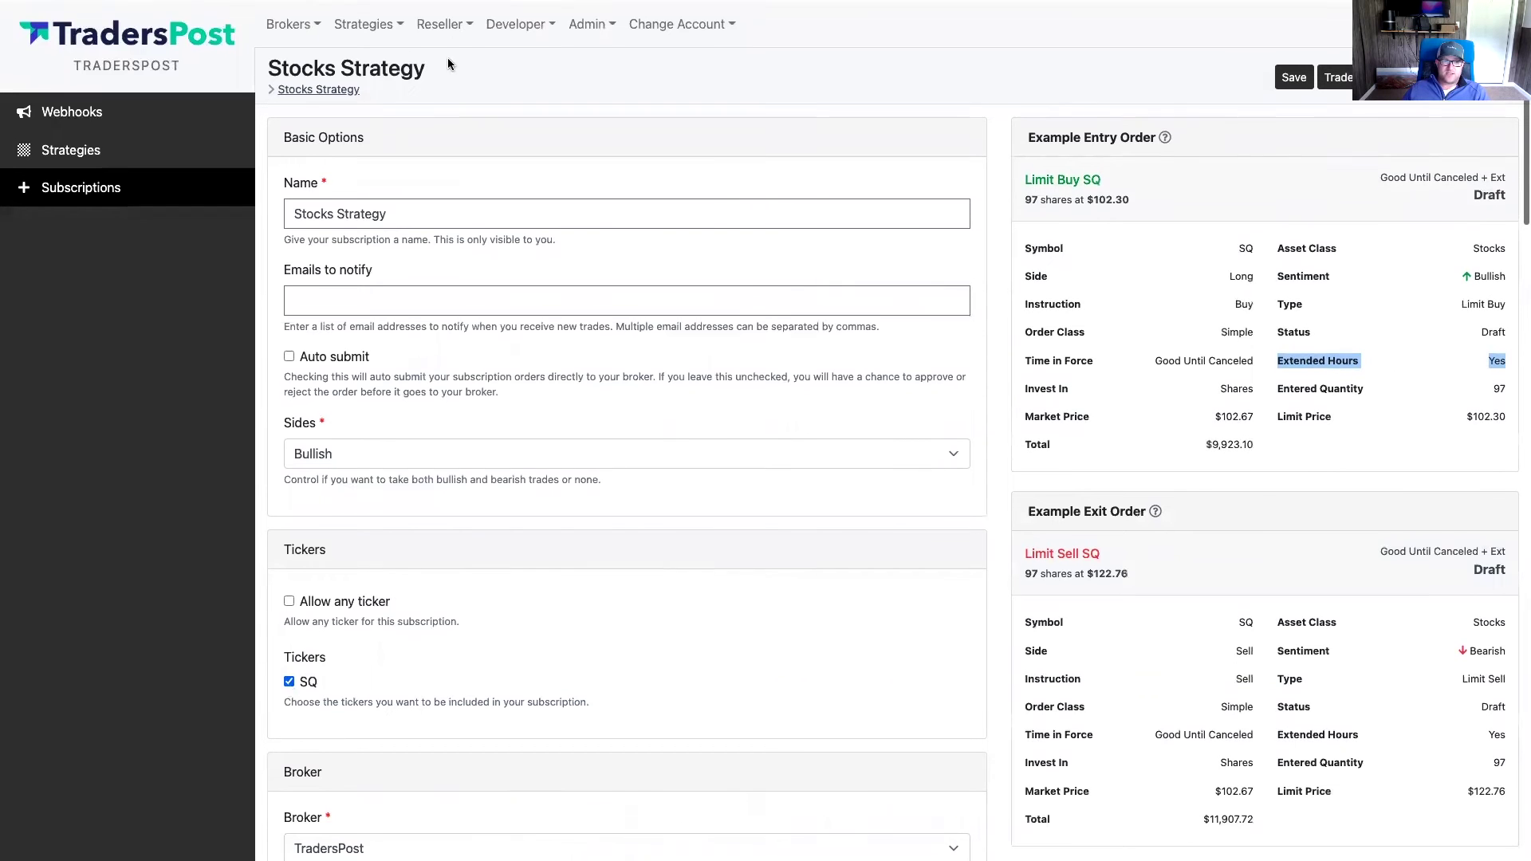
Send a live, non-test Sell - Exit Bullish / Enter Bearish signal for SQ through the Stocks Webhook
{"action": "left_click", "coordinate": [364, 23]}
{"action": "left_click", "coordinate": [385, 61]}
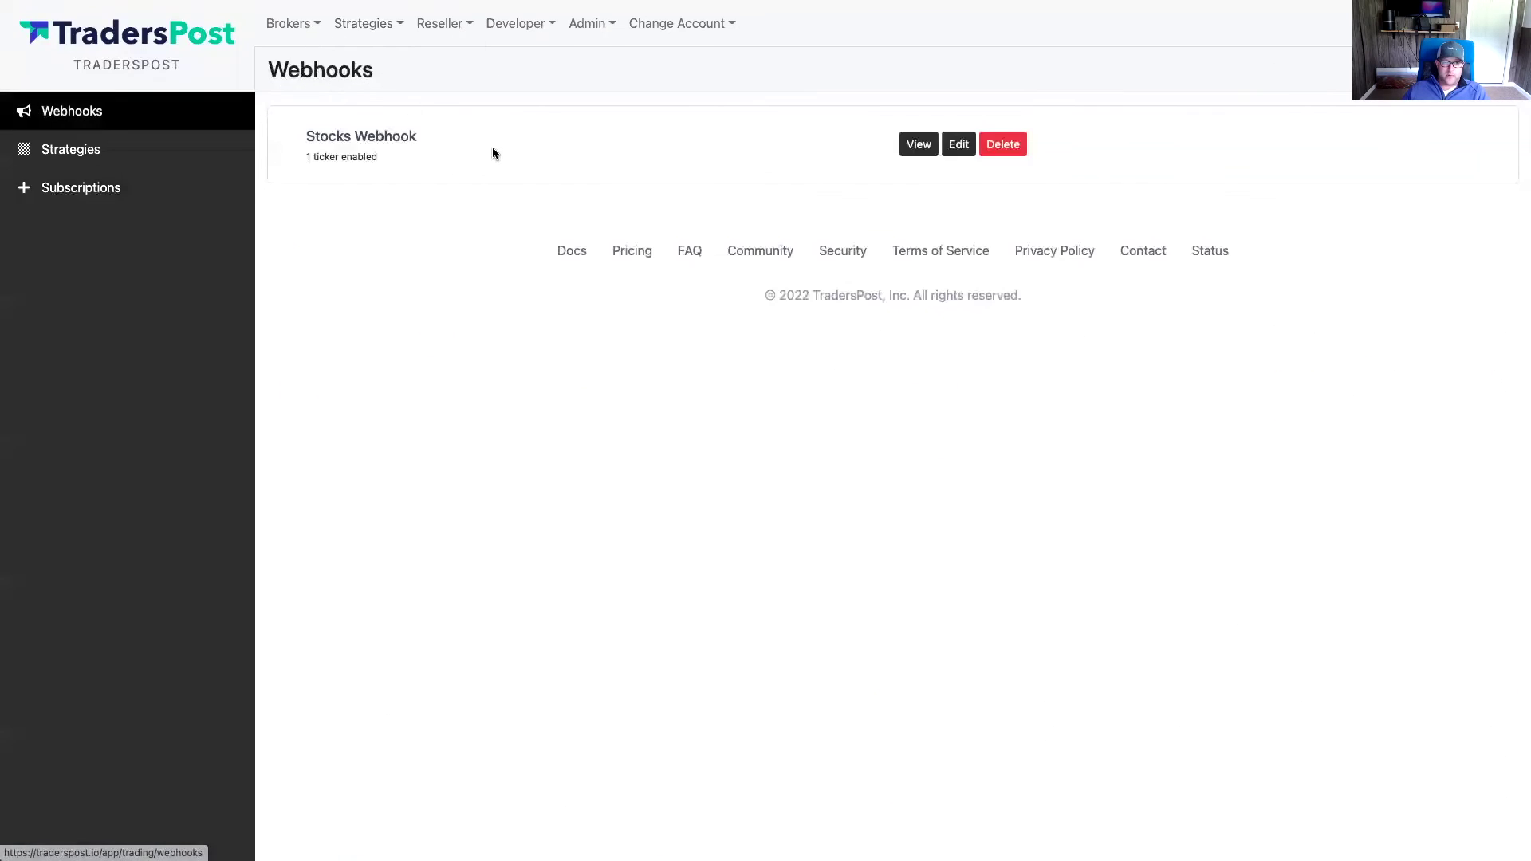
{"action": "left_click", "coordinate": [919, 144]}
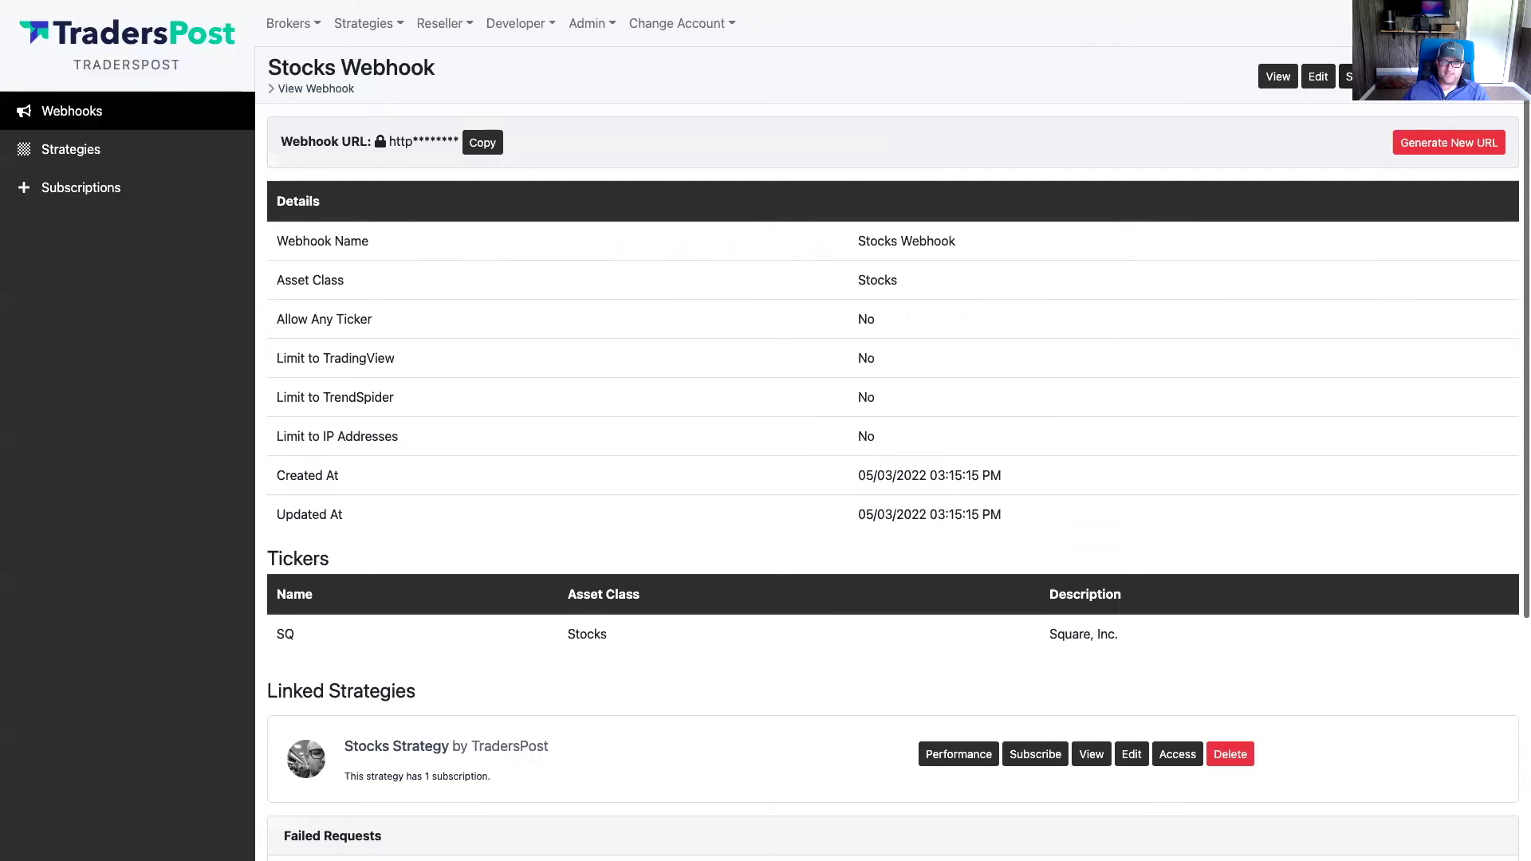
{"action": "left_click", "coordinate": [1348, 77]}
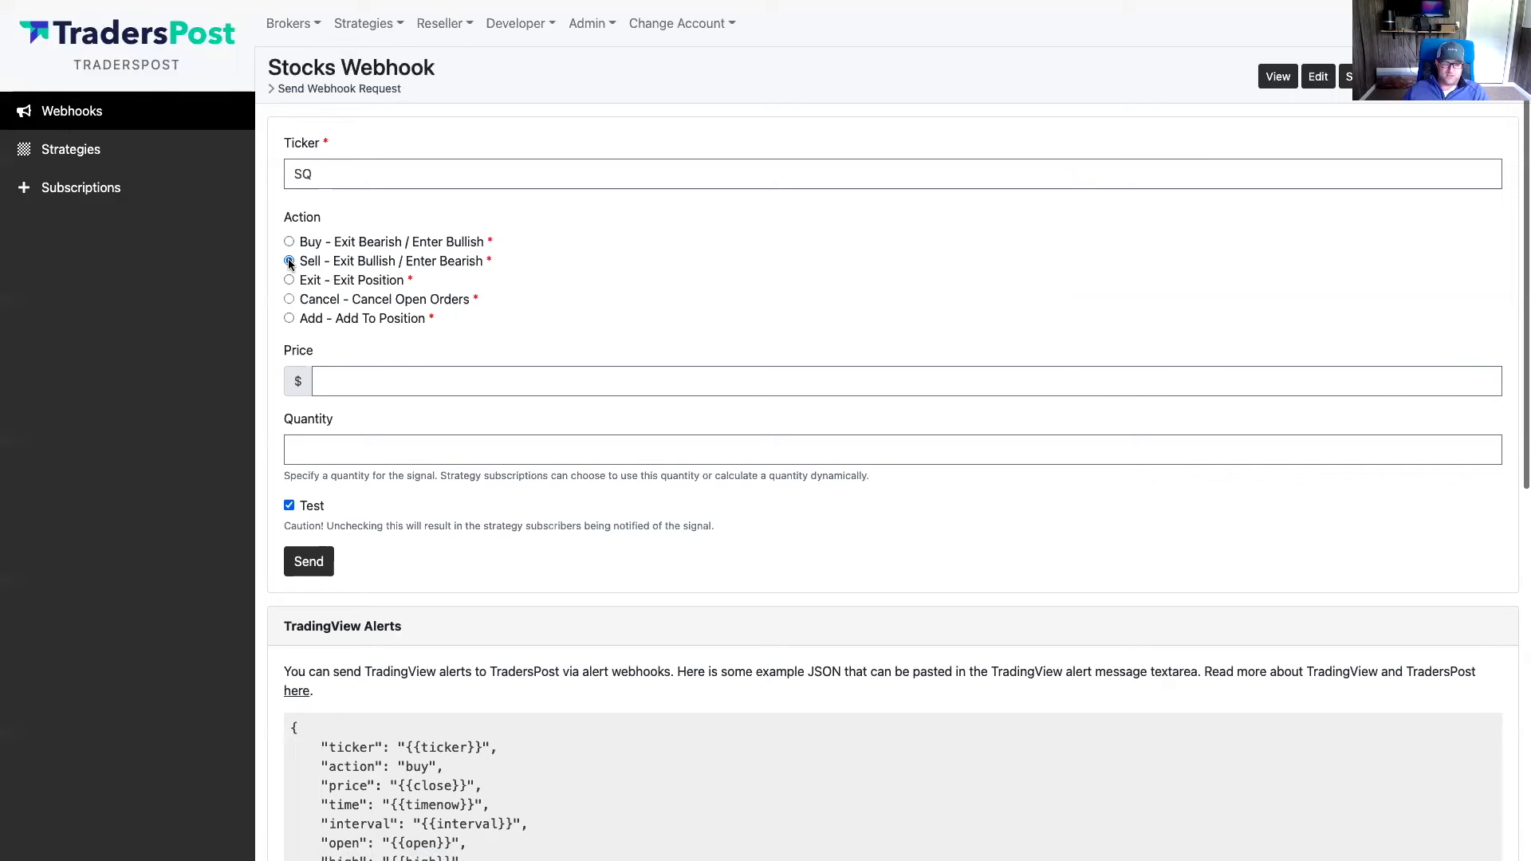
{"action": "left_click", "coordinate": [288, 261]}
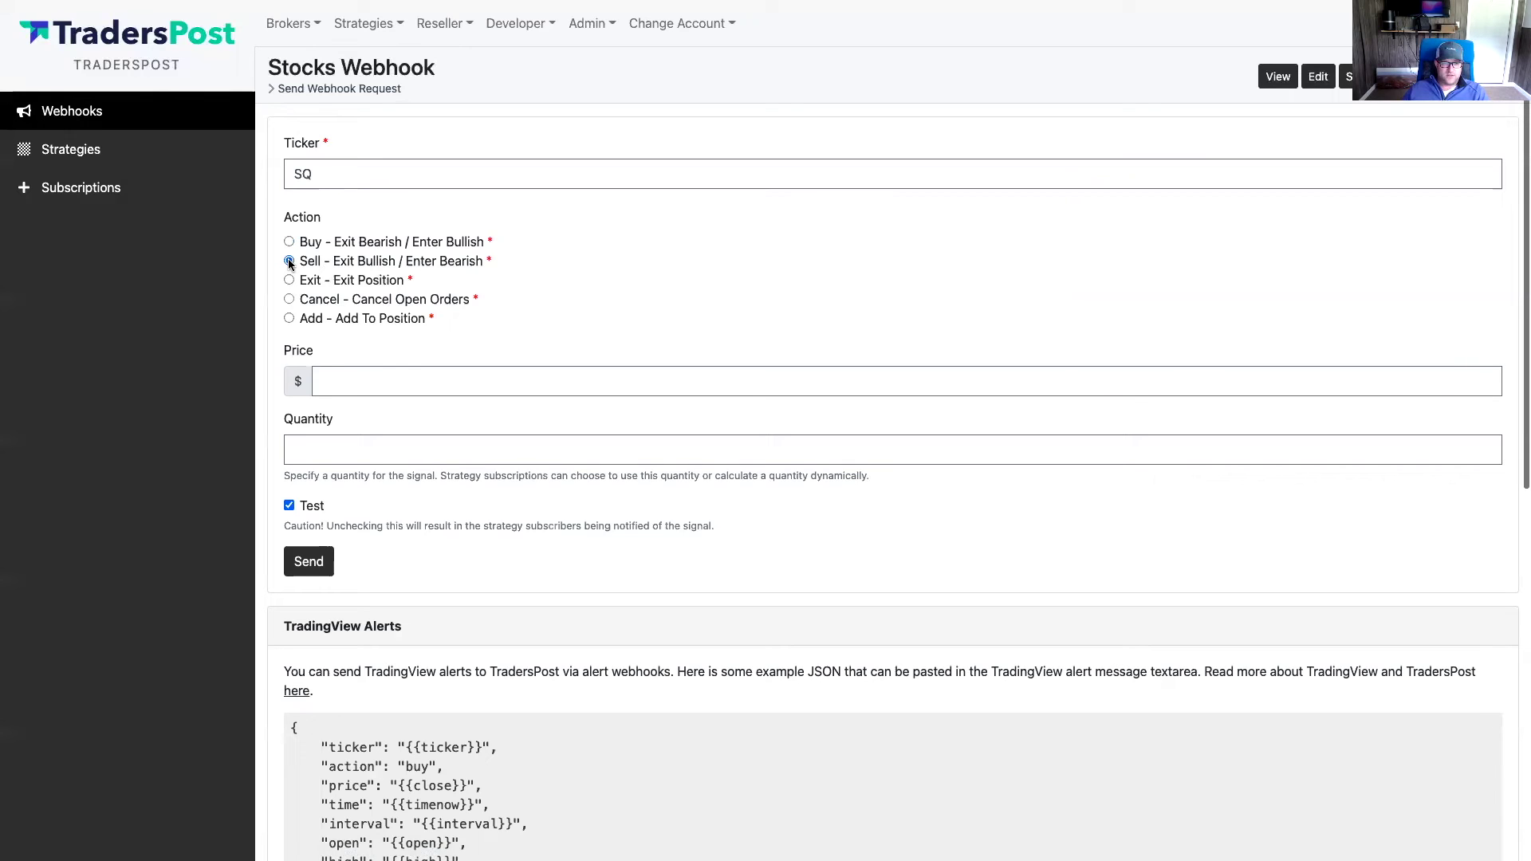
{"action": "left_click", "coordinate": [290, 506]}
{"action": "left_click", "coordinate": [310, 562]}
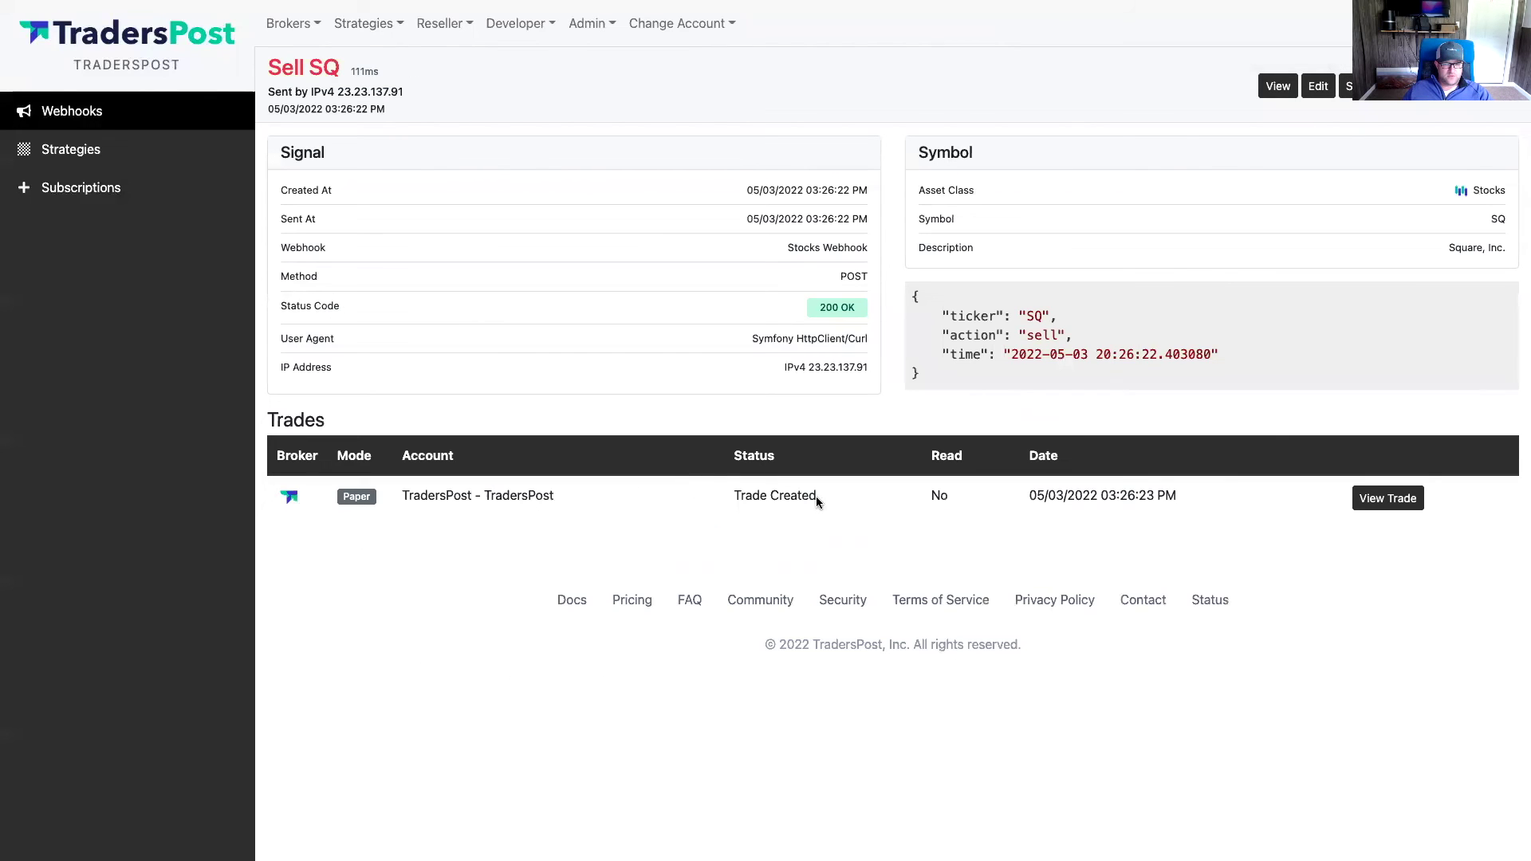
Open the SQ sell trade created by the signal, check its subscription's auto submit setting and save the subscription
{"action": "left_click", "coordinate": [1386, 500]}
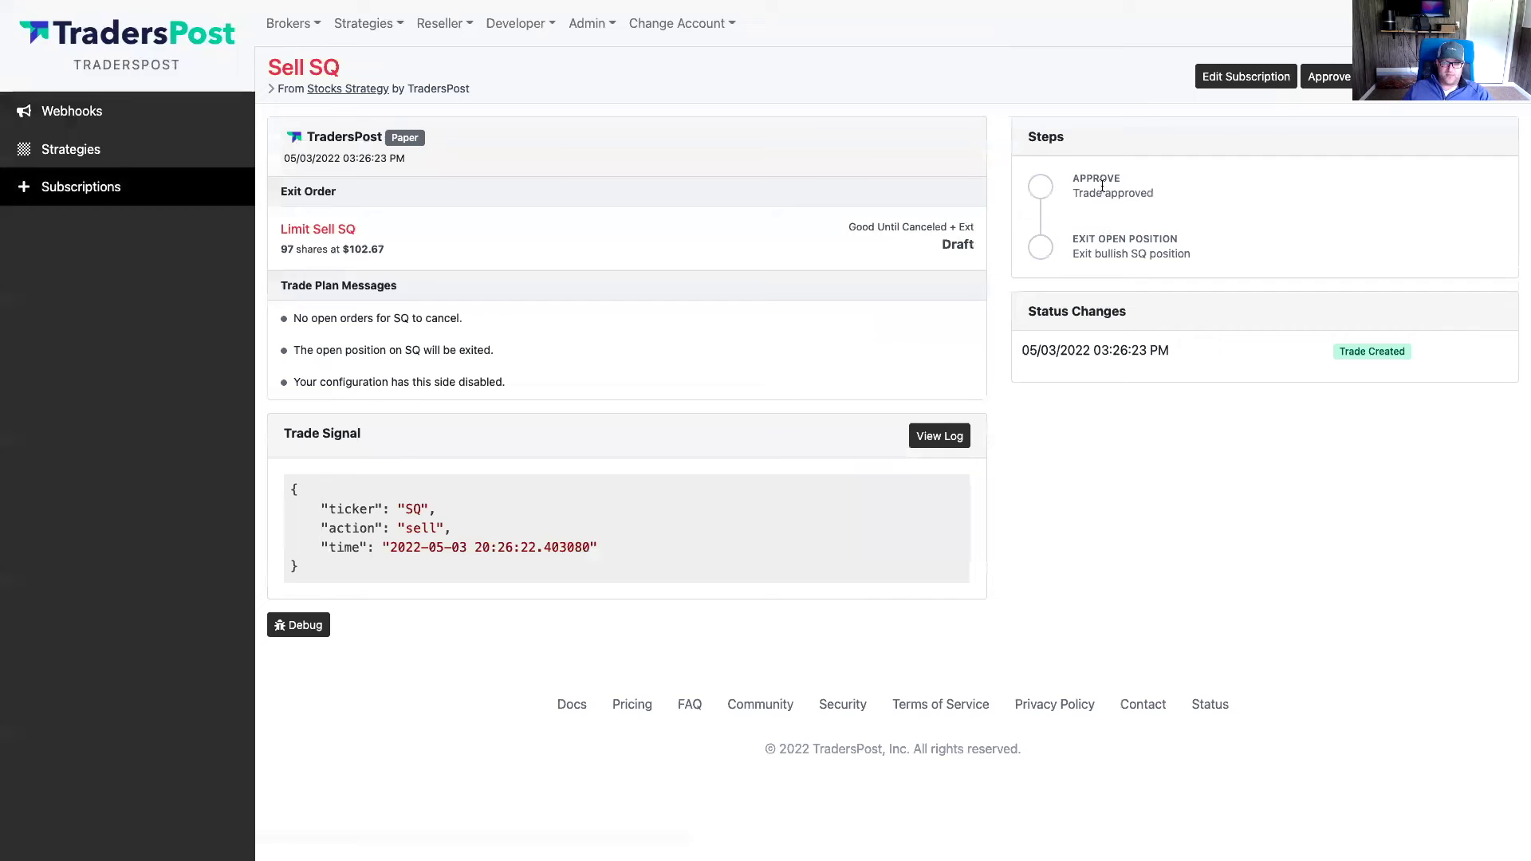
{"action": "left_click", "coordinate": [1232, 78]}
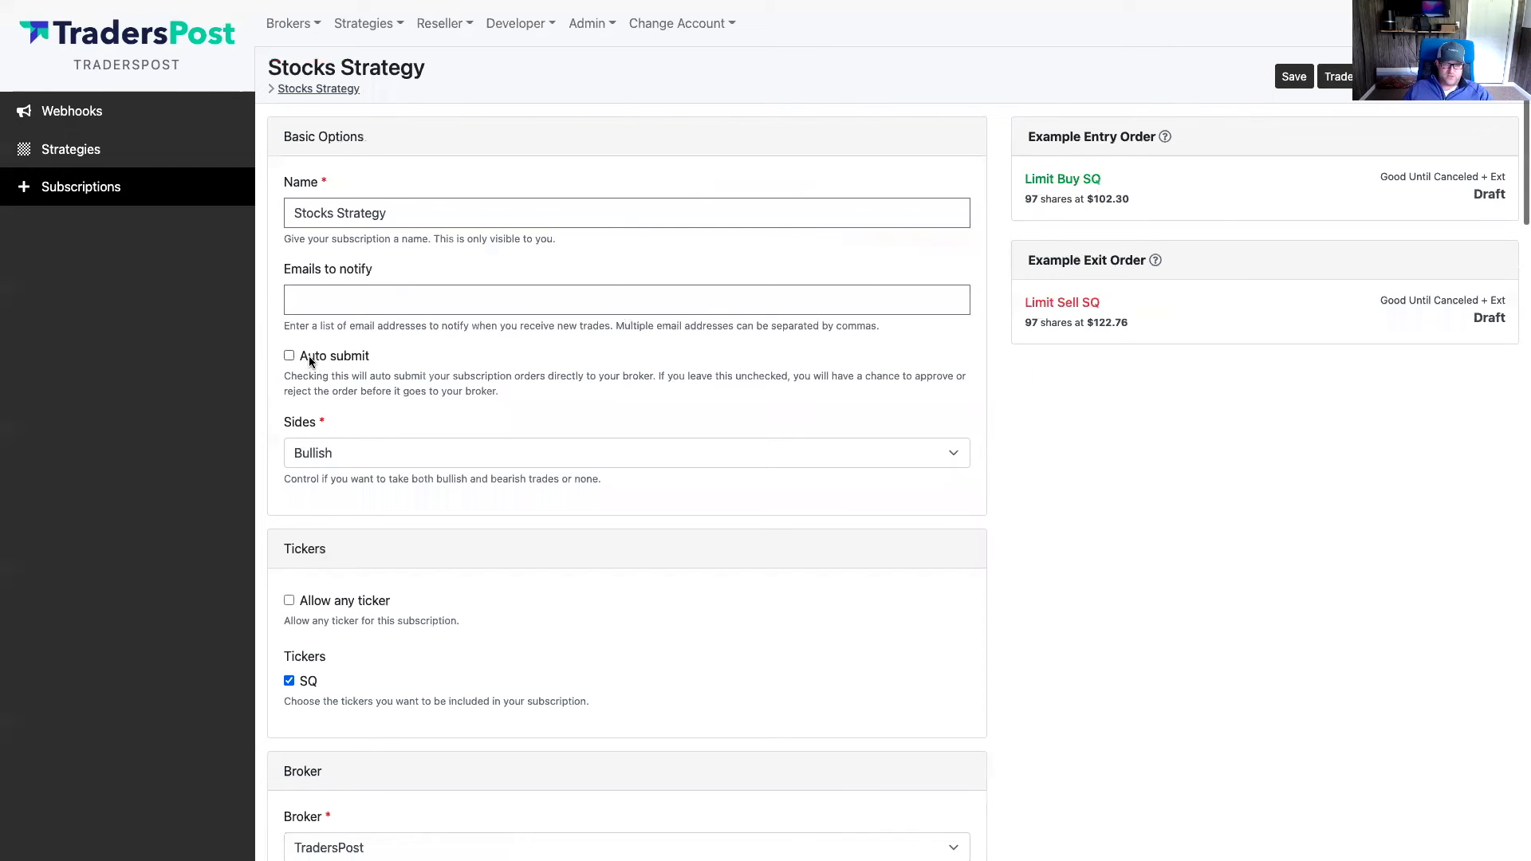
{"action": "left_click", "coordinate": [1294, 77]}
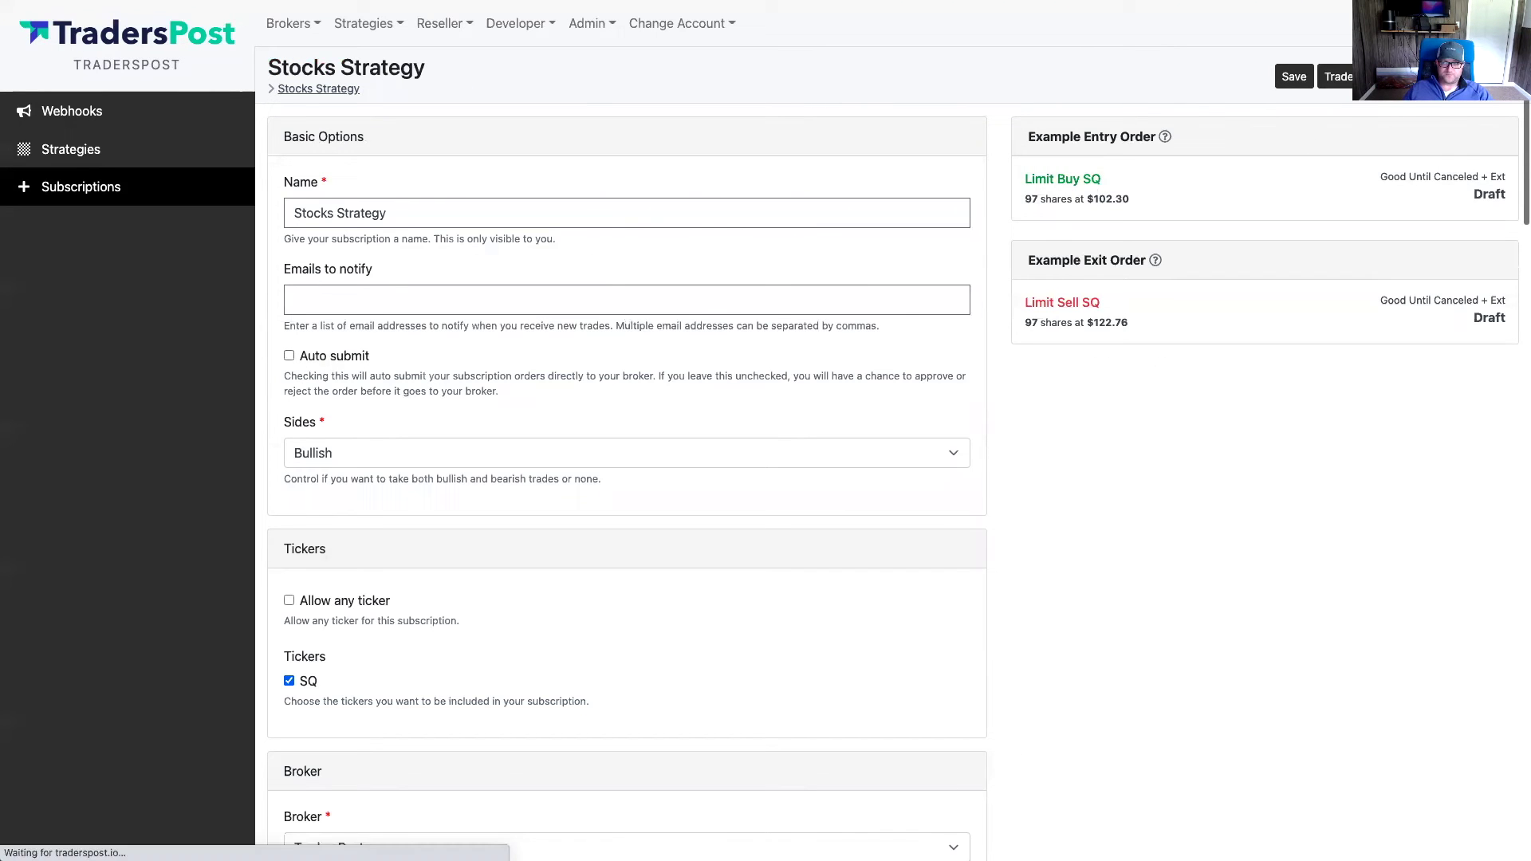
Open the SQ sell trade from the subscription's trade list and examine its exit order details
{"action": "left_click", "coordinate": [931, 147]}
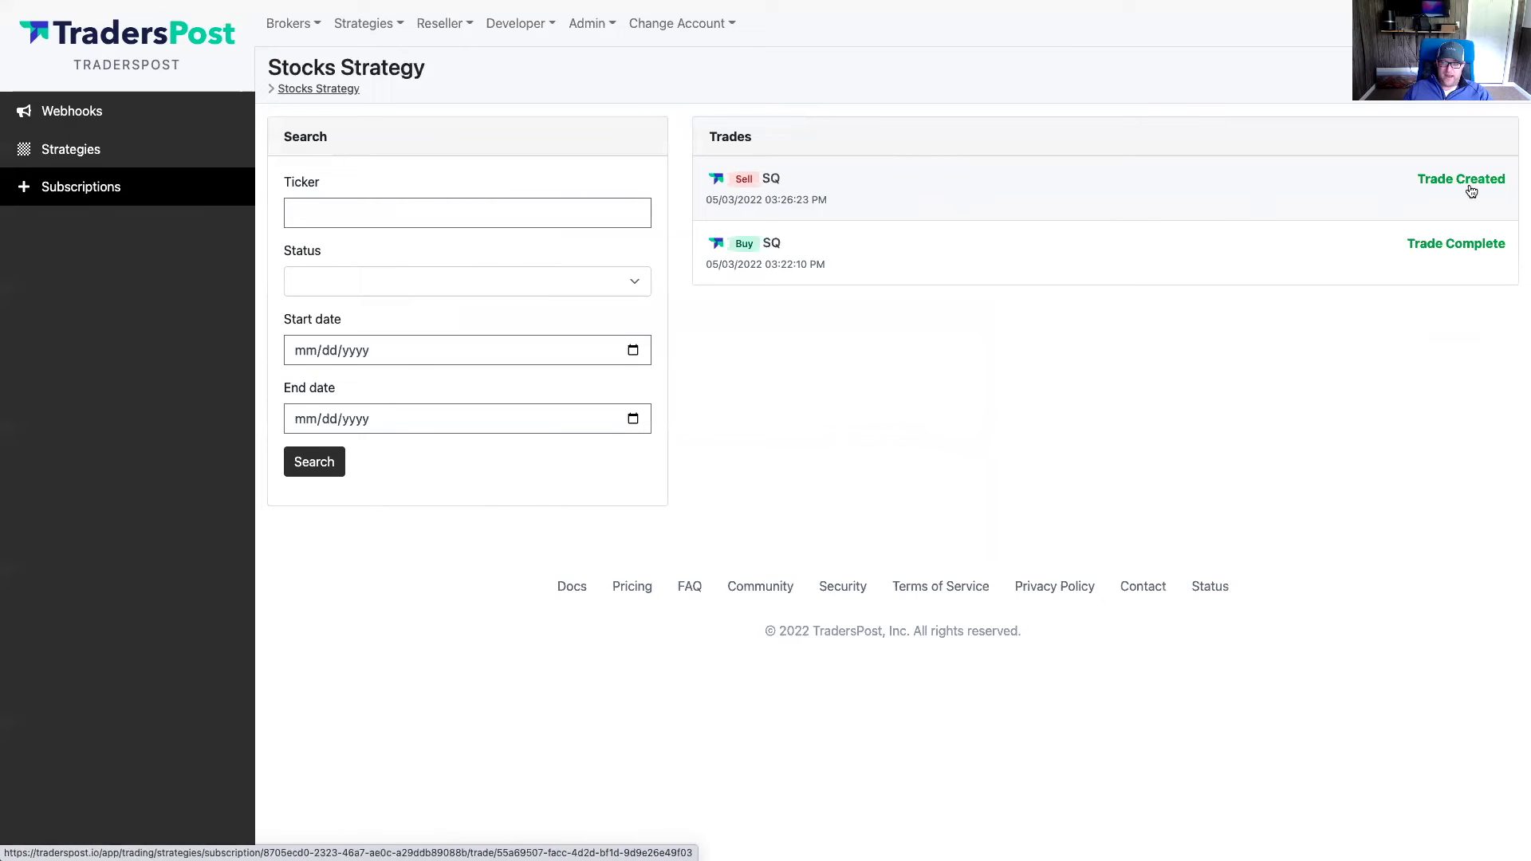
{"action": "left_click", "coordinate": [1084, 188]}
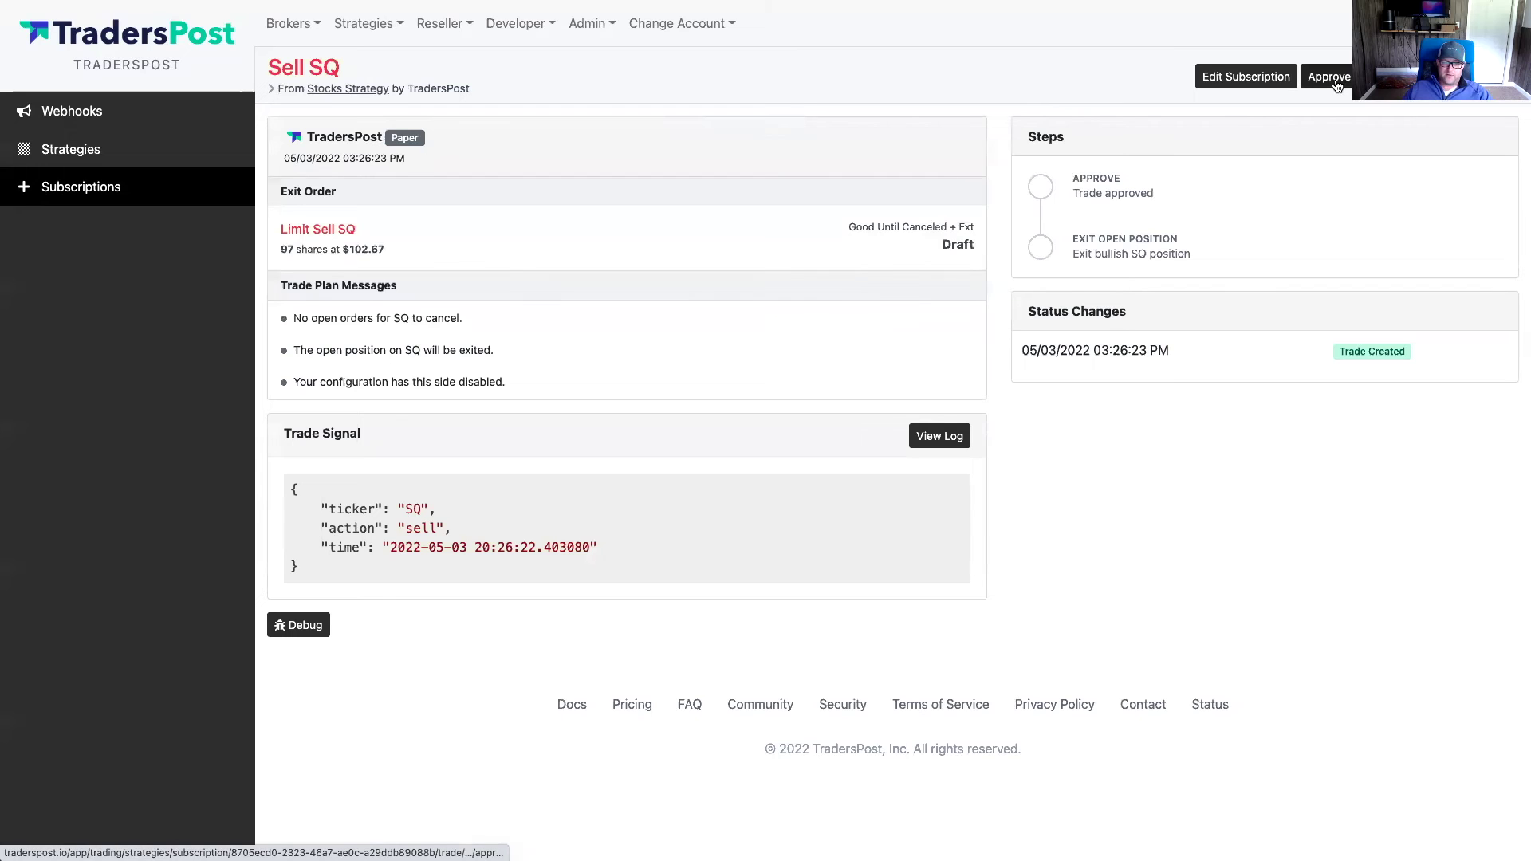
{"action": "left_click_drag", "start_coordinate": [279, 190], "coordinate": [340, 193]}
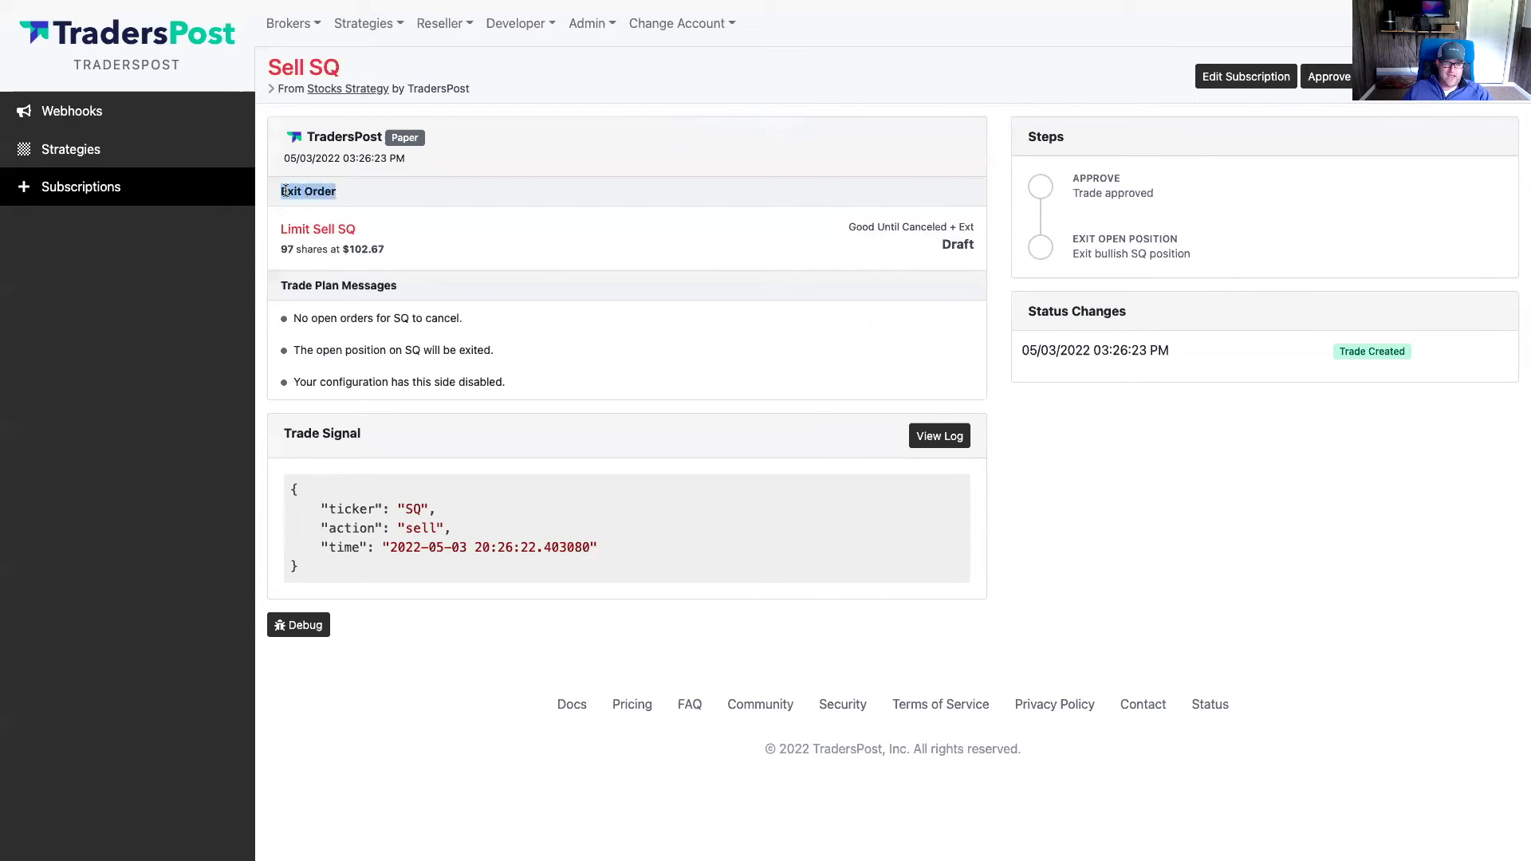
{"action": "left_click_drag", "start_coordinate": [335, 191], "coordinate": [338, 192]}
{"action": "left_click", "coordinate": [317, 231]}
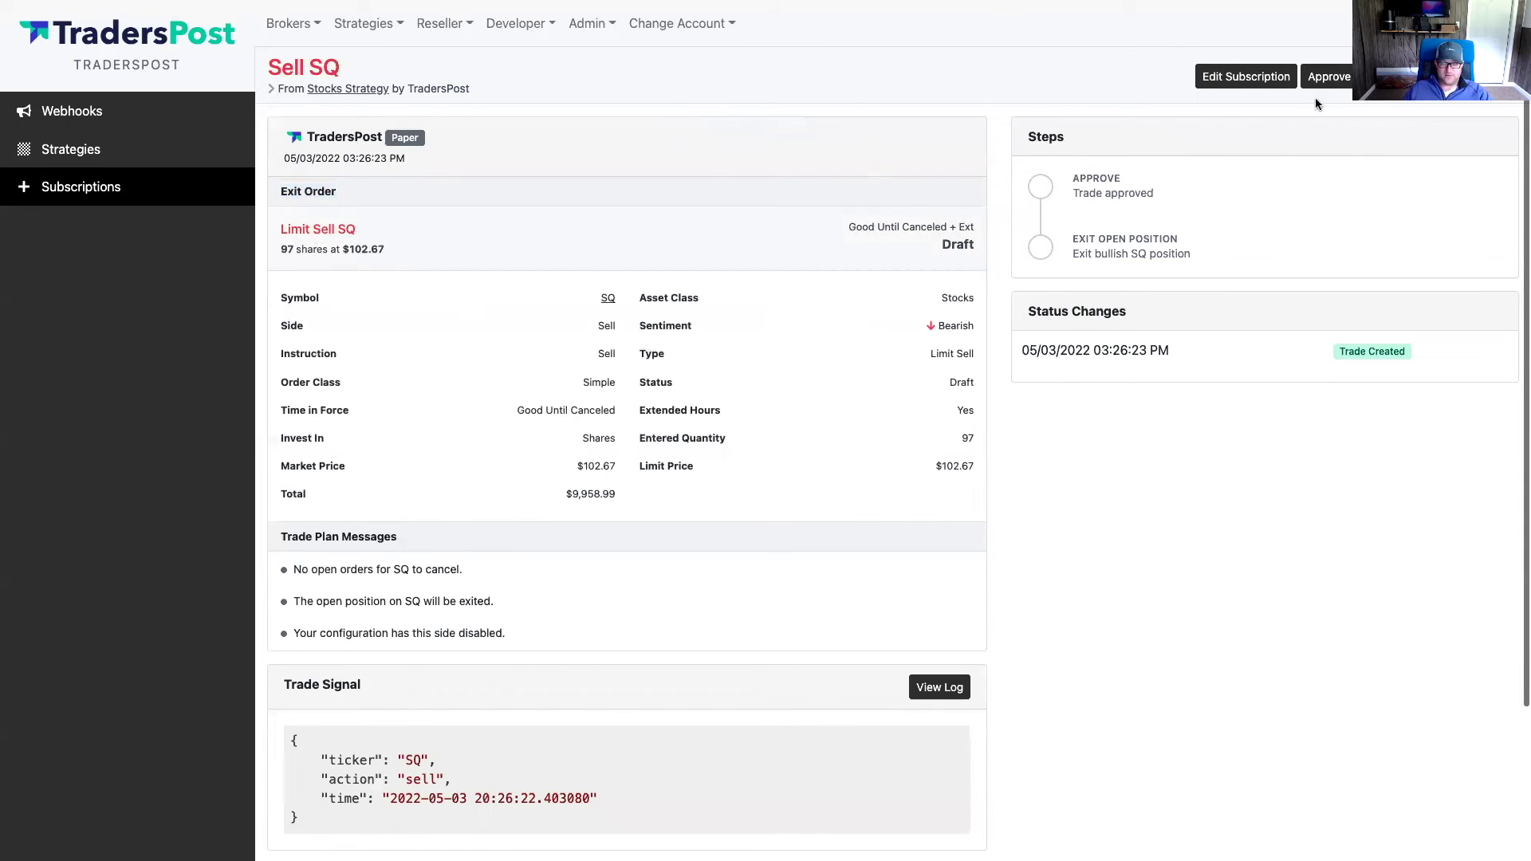
Approve the SQ limit sell trade and confirm its submission to the broker
{"action": "left_click", "coordinate": [1328, 77]}
{"action": "left_click", "coordinate": [615, 137]}
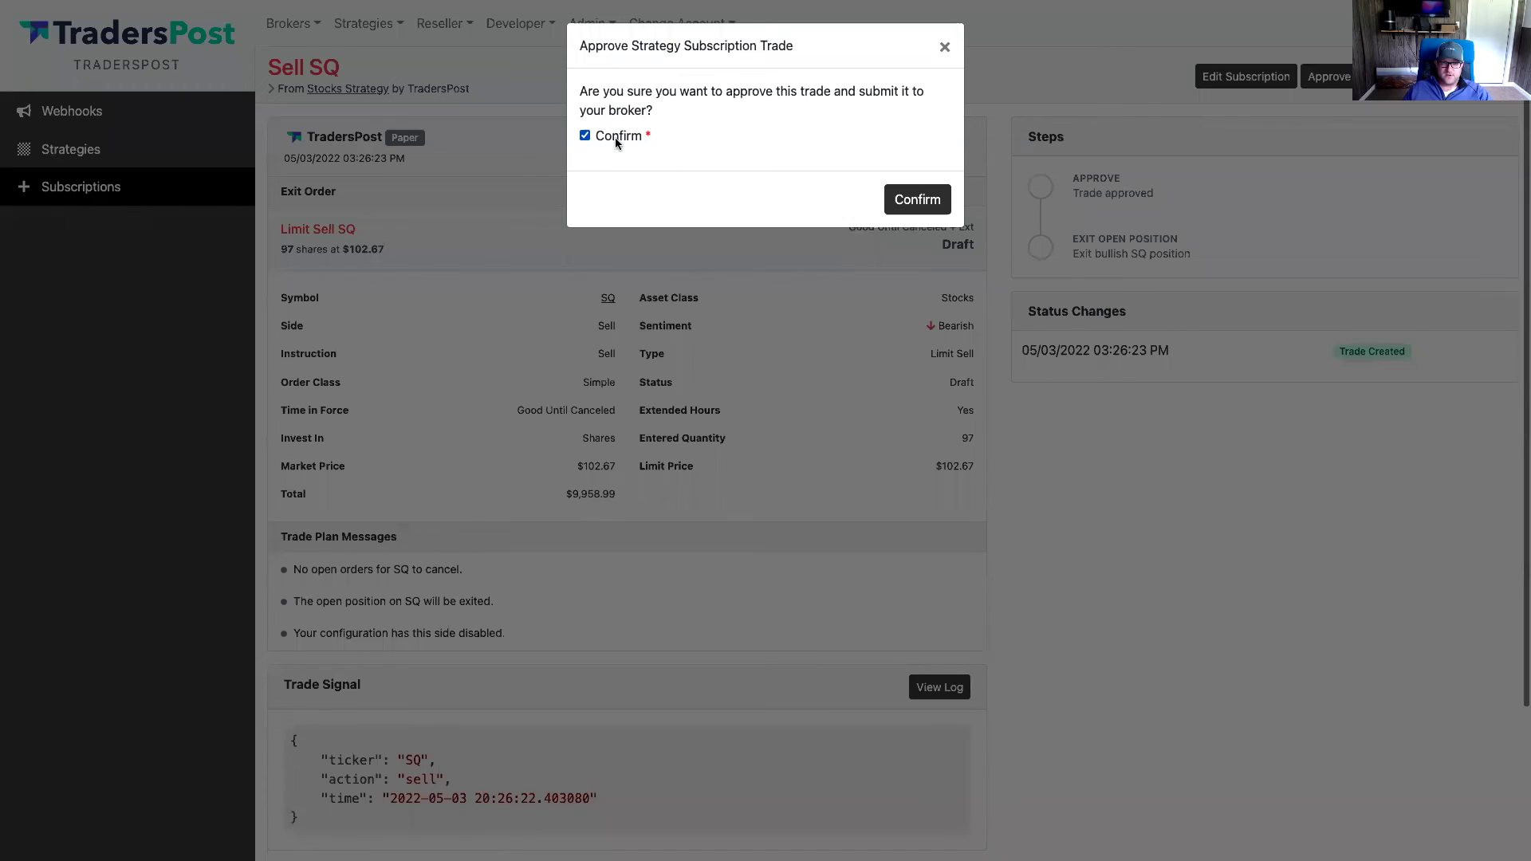
{"action": "left_click", "coordinate": [898, 201]}
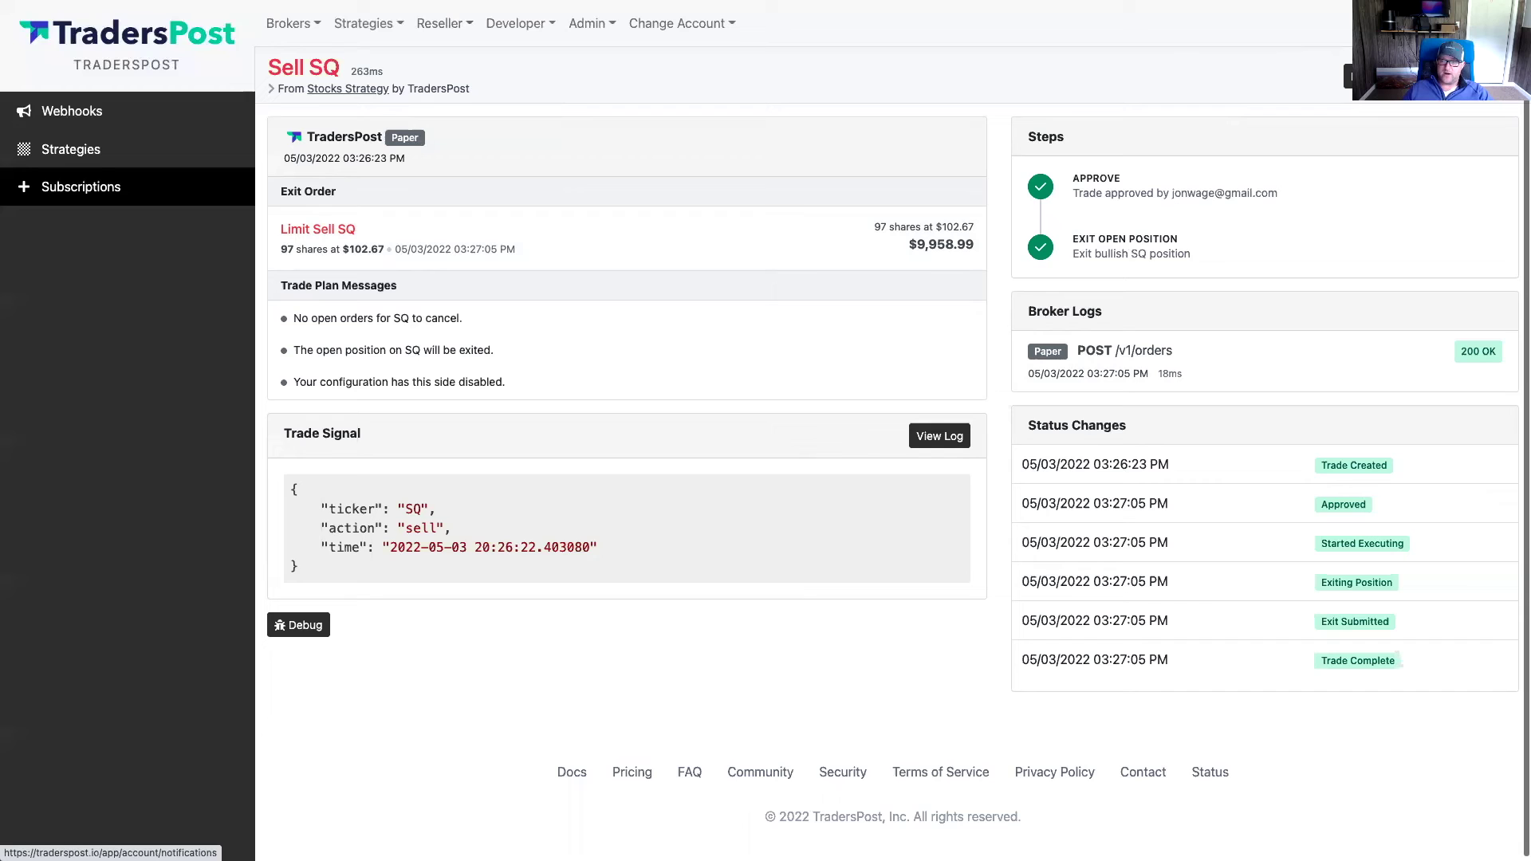
Open the account notifications and review the sell and buy trade entries for SQ
{"action": "left_click", "coordinate": [1356, 76]}
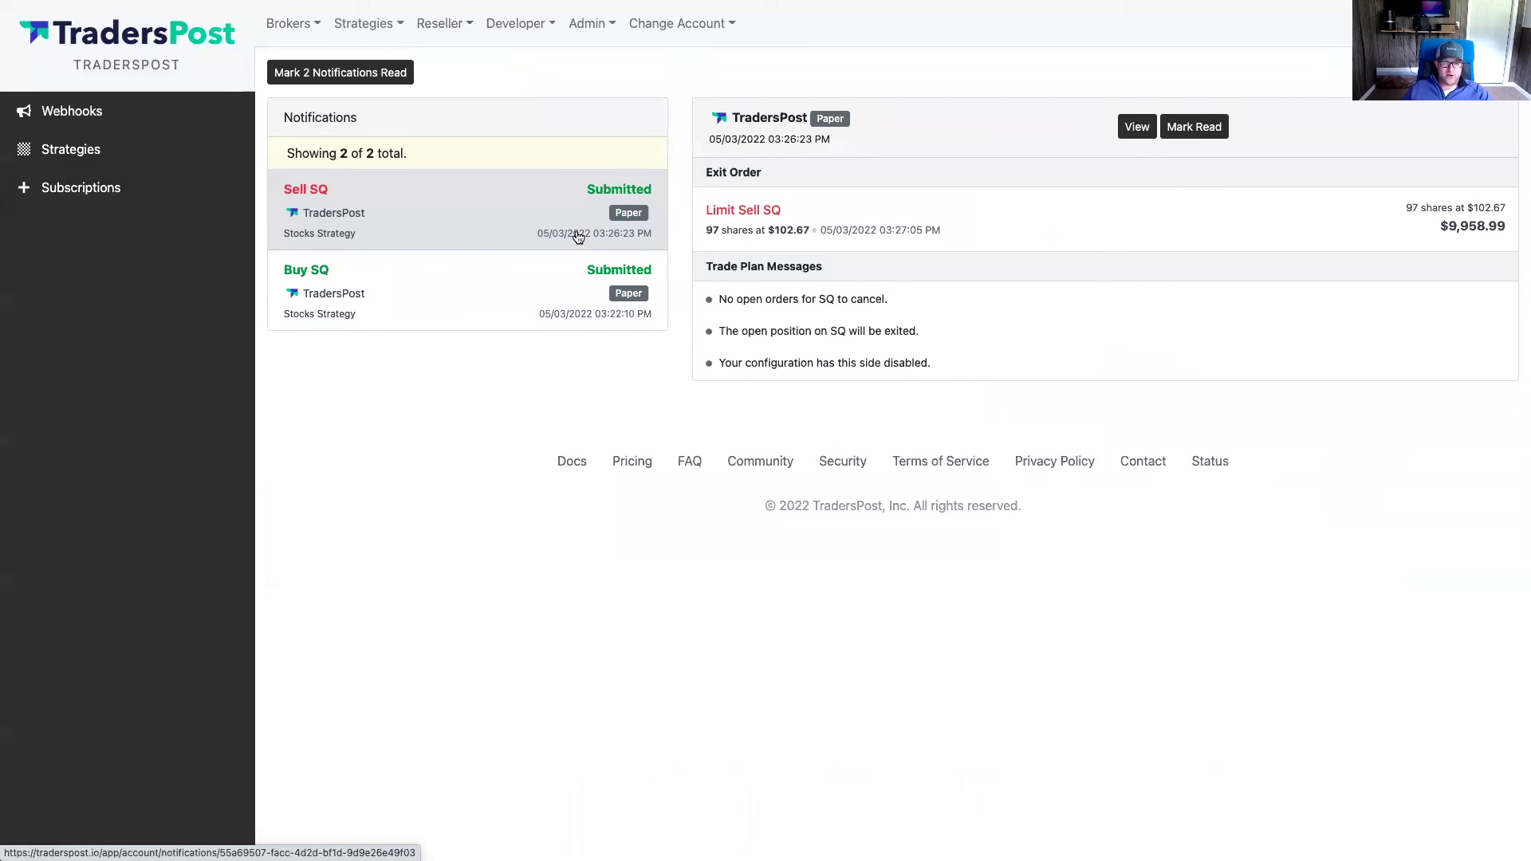
{"action": "left_click", "coordinate": [440, 306]}
{"action": "left_click", "coordinate": [454, 206]}
{"action": "left_click", "coordinate": [462, 293]}
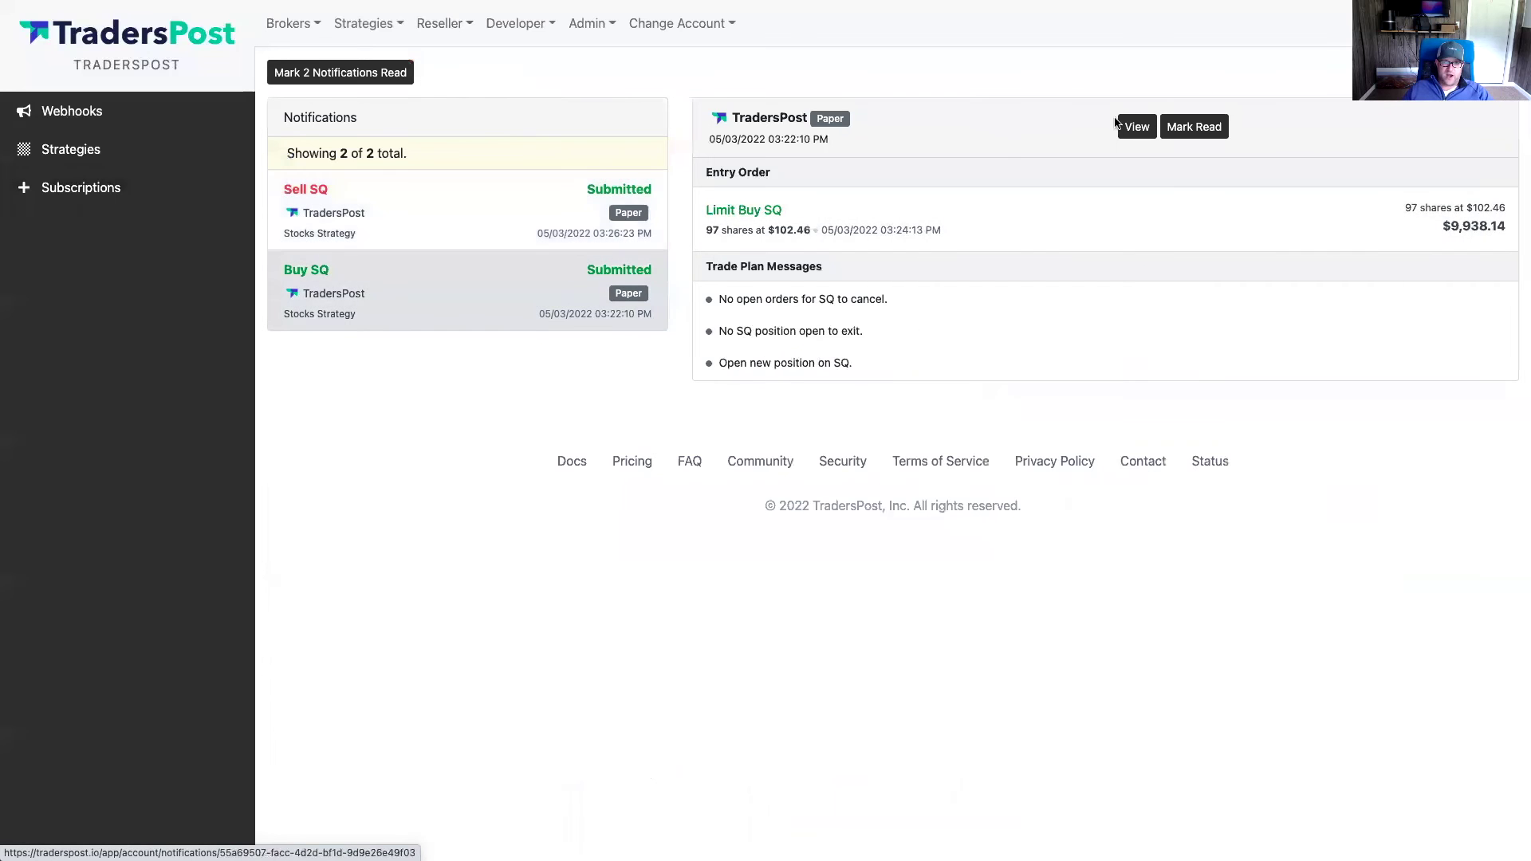
Mark the Buy SQ notification as read, then mark the remaining Sell SQ notification as read too
{"action": "left_click", "coordinate": [1192, 128]}
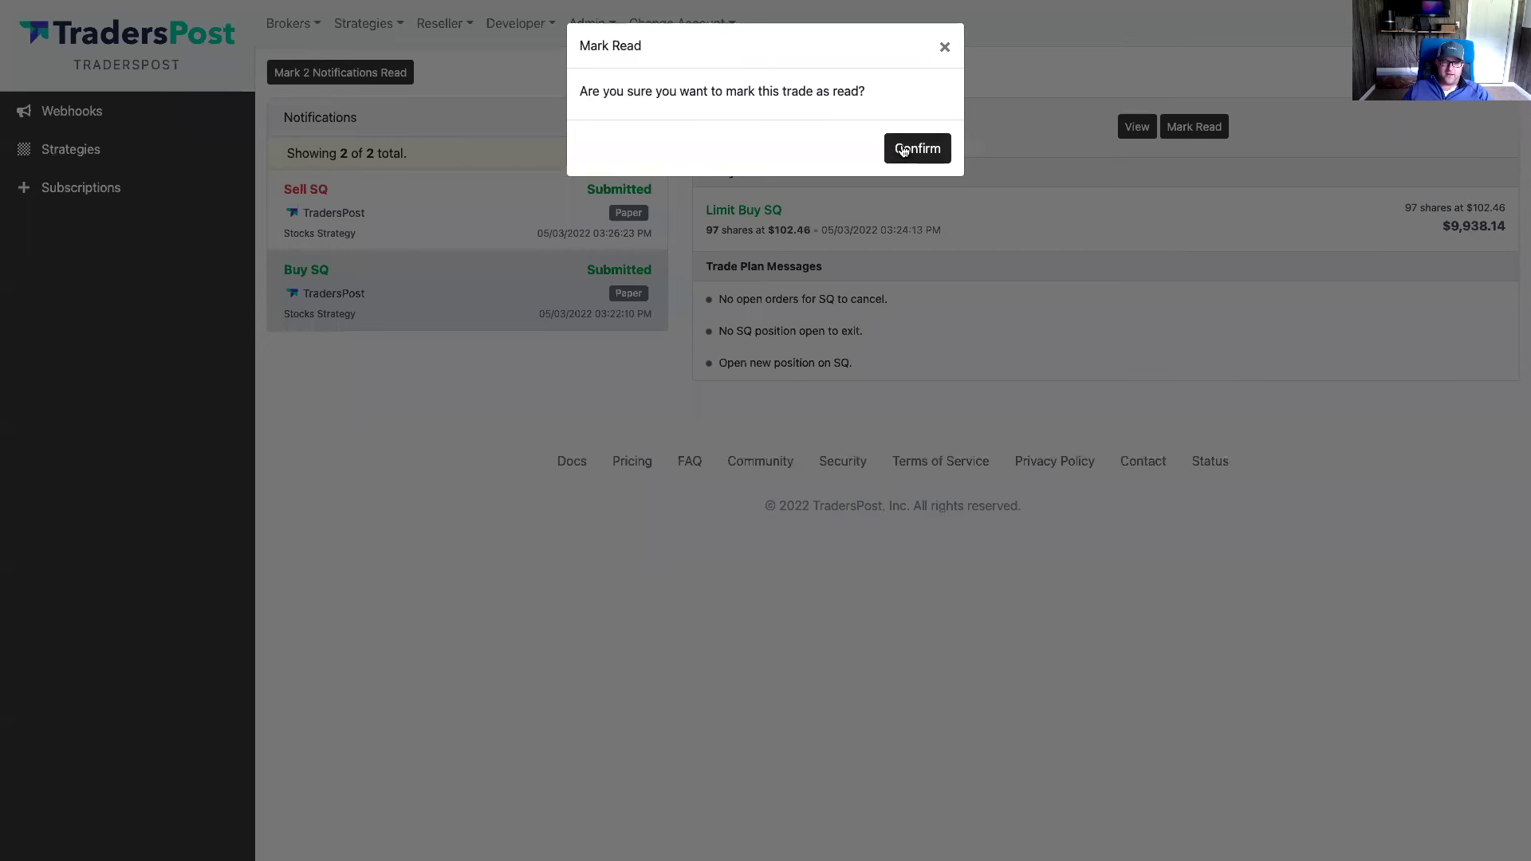
{"action": "key", "text": "Return"}
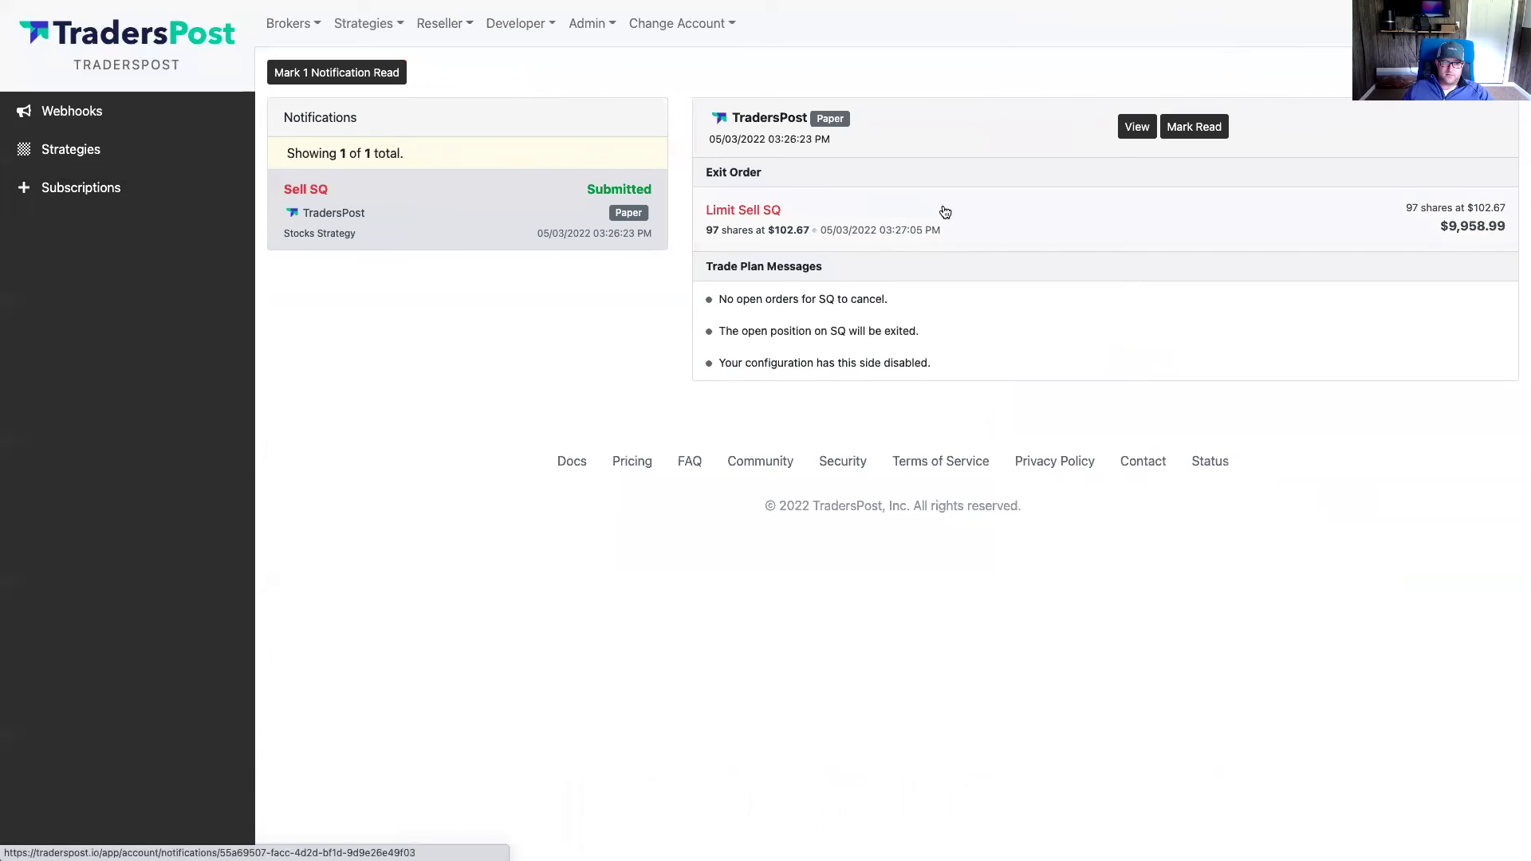
{"action": "left_click", "coordinate": [1193, 130]}
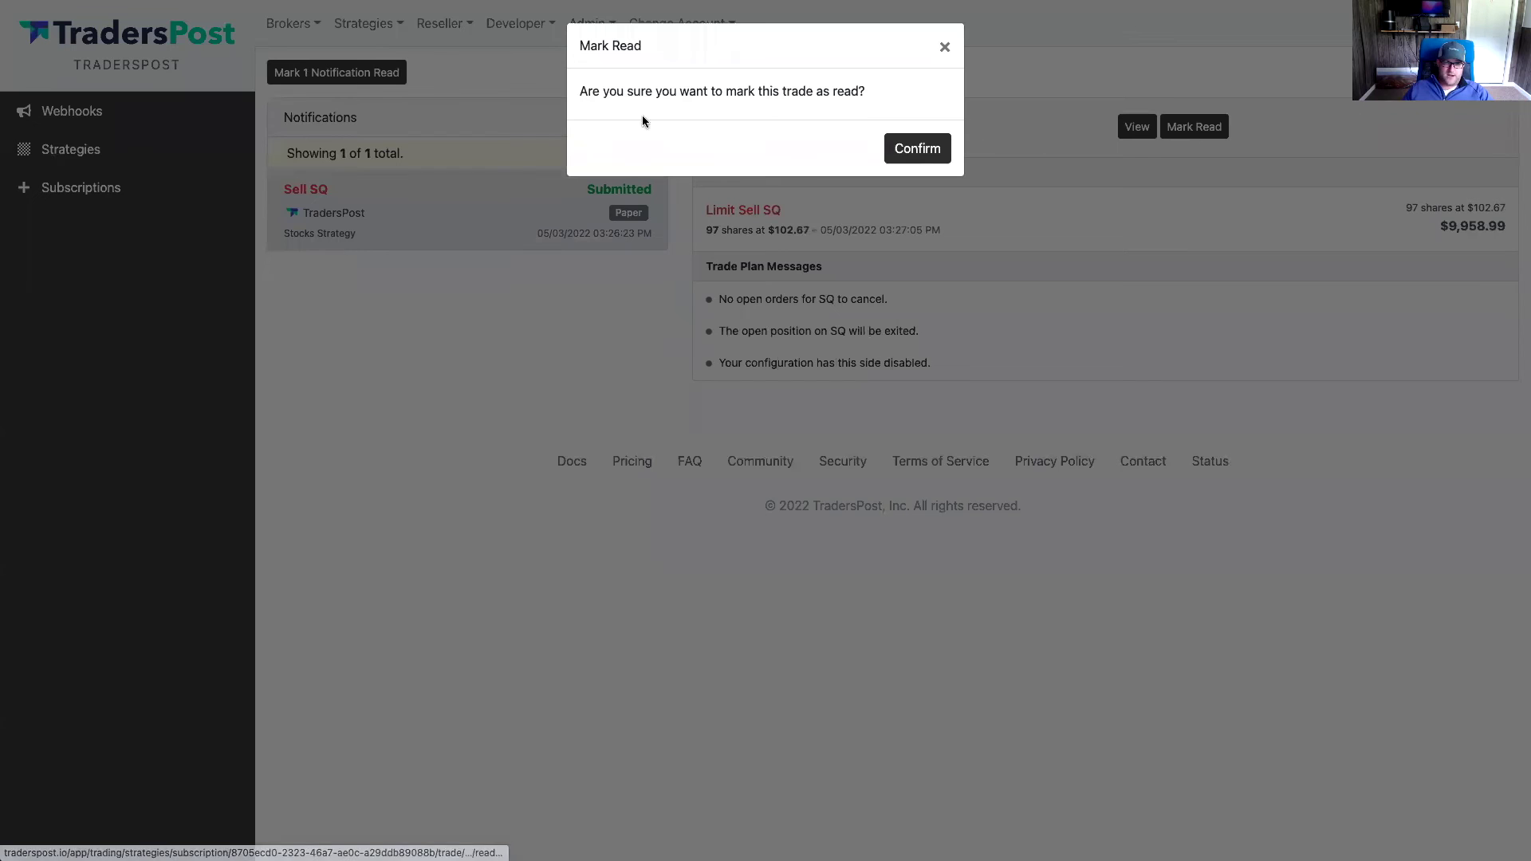
{"action": "left_click", "coordinate": [944, 47]}
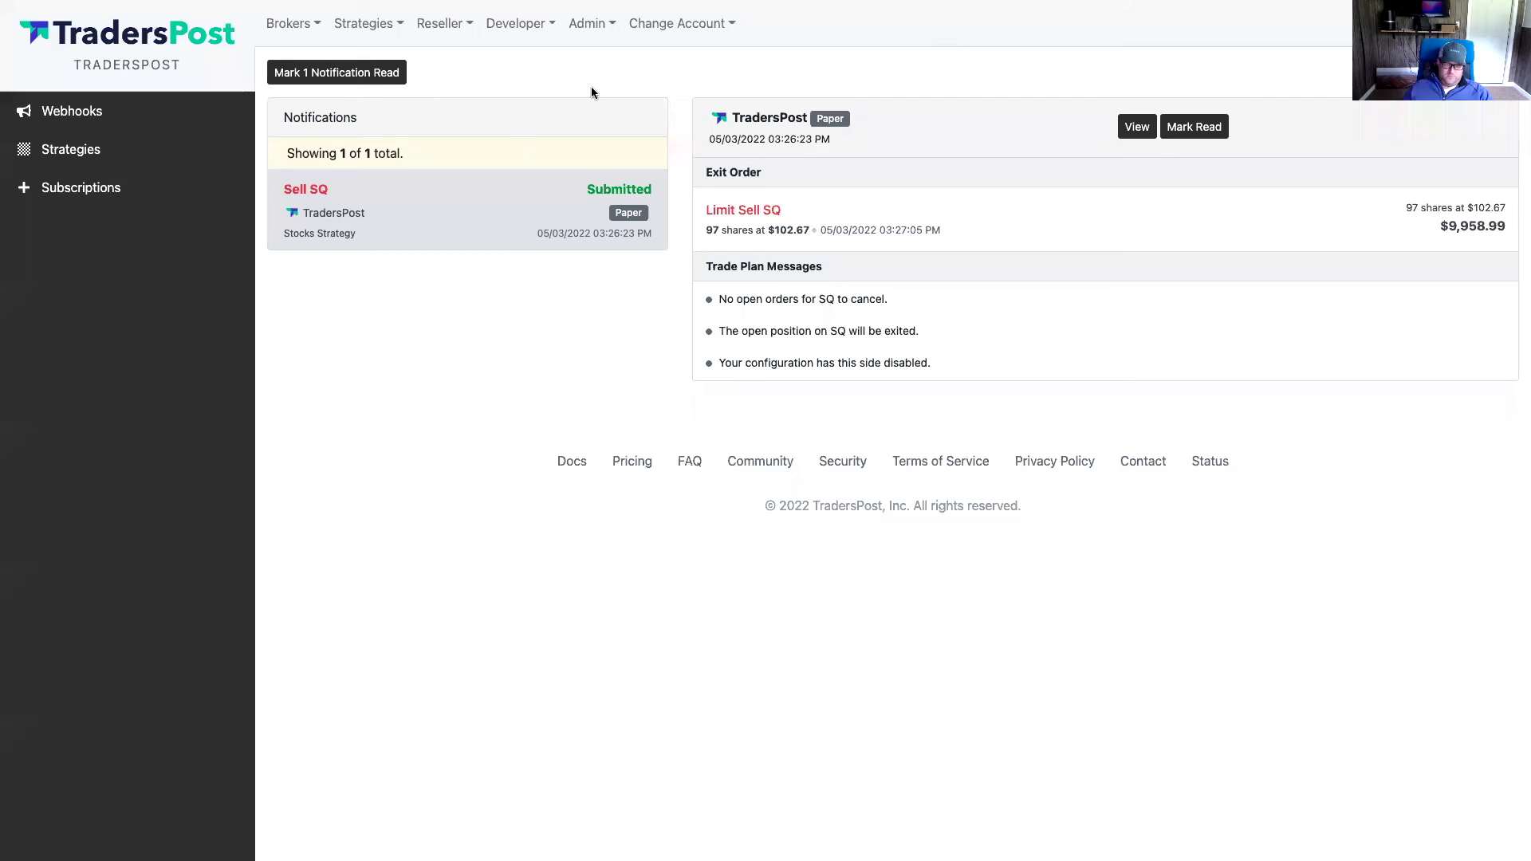
{"action": "left_click", "coordinate": [308, 77]}
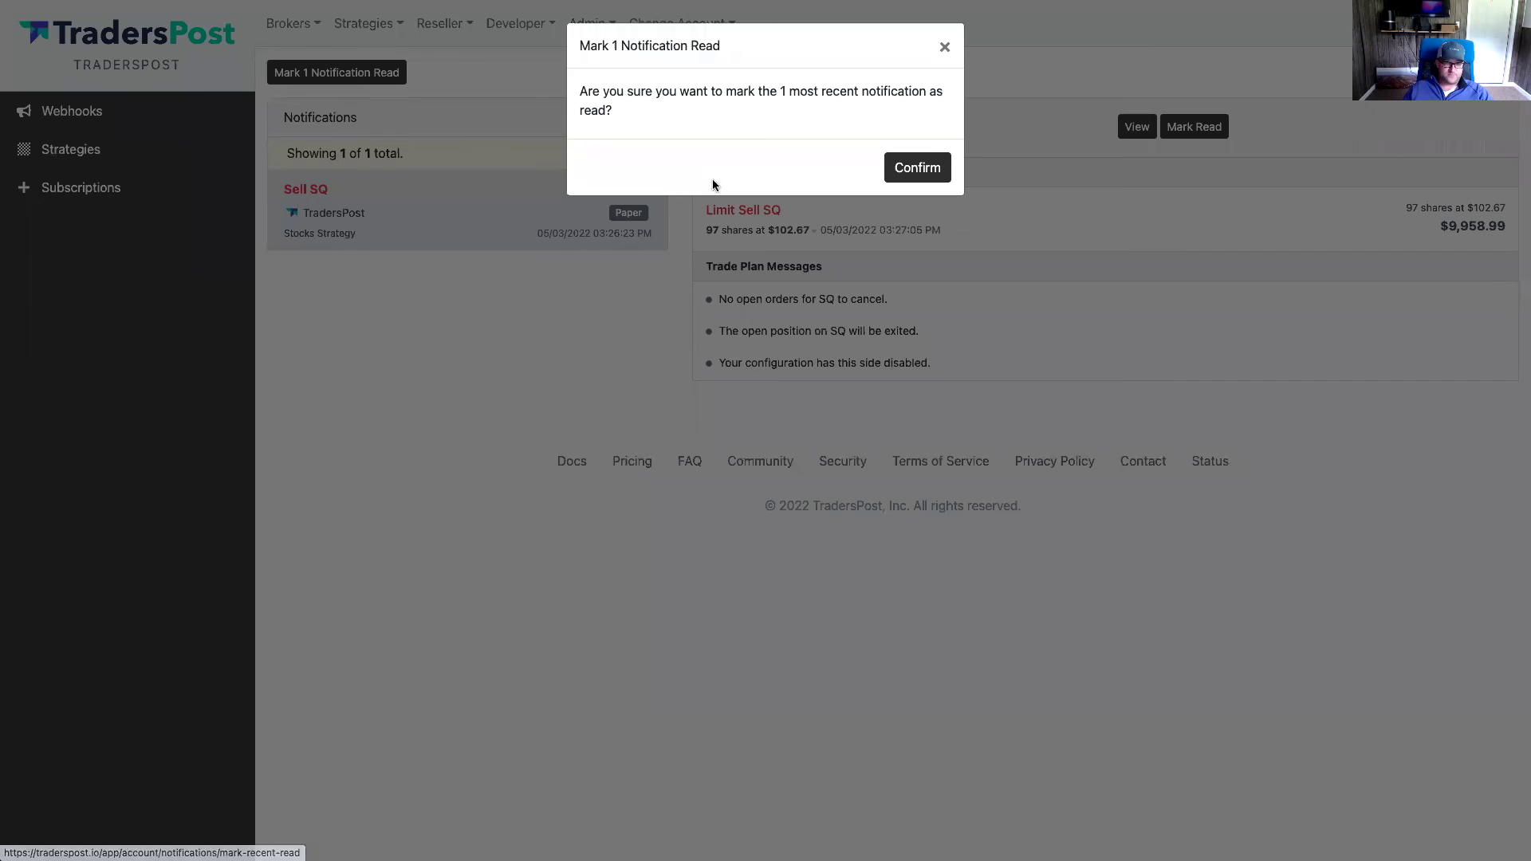
{"action": "left_click", "coordinate": [911, 165]}
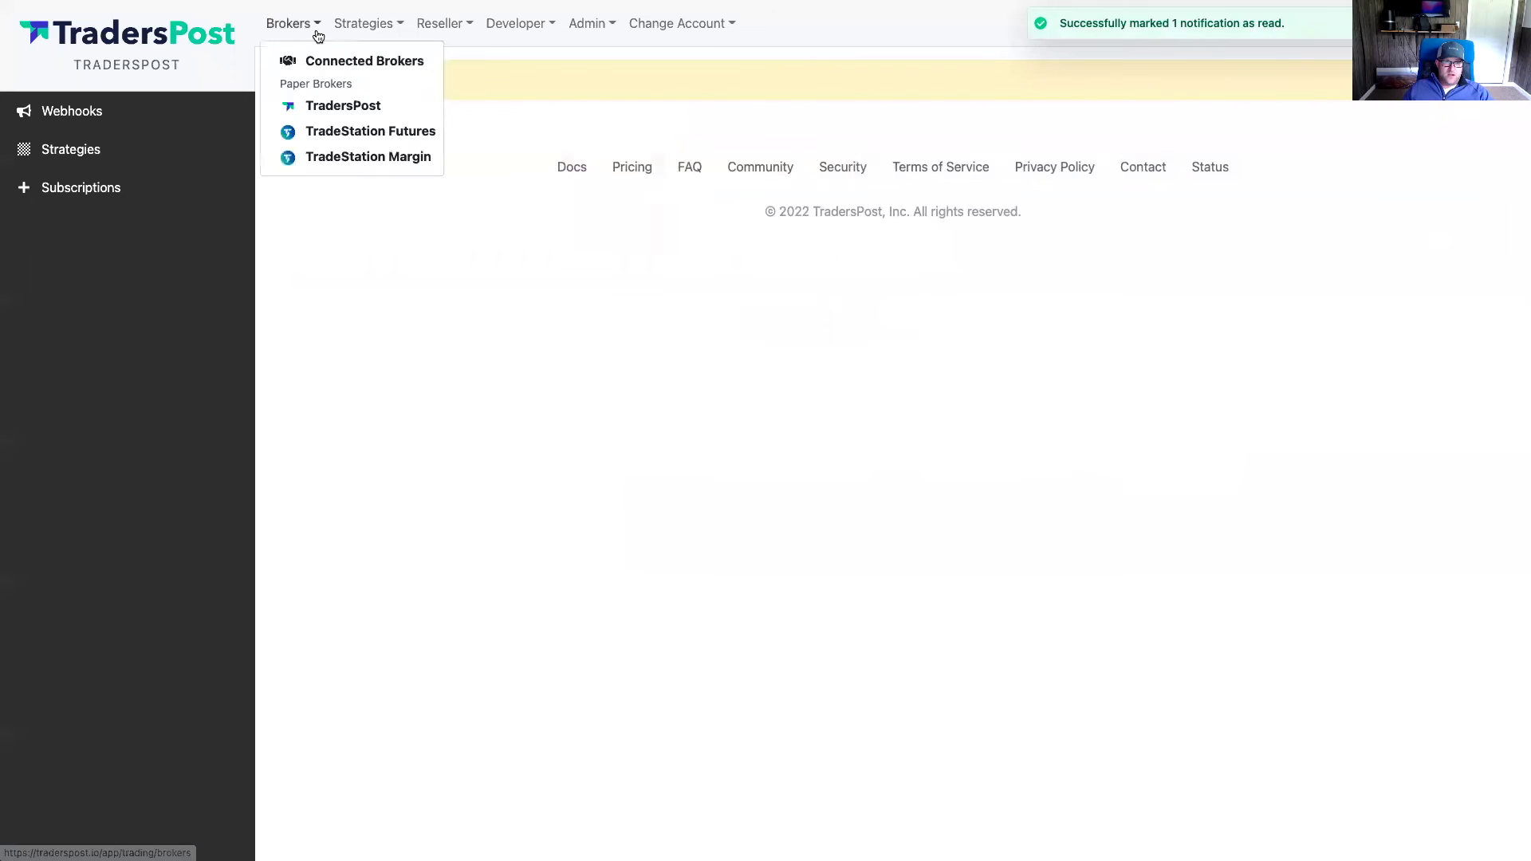
Open the TradersPost paper broker and review its balance, closed orders and trade list
{"action": "mouse_move", "coordinate": [279, 32]}
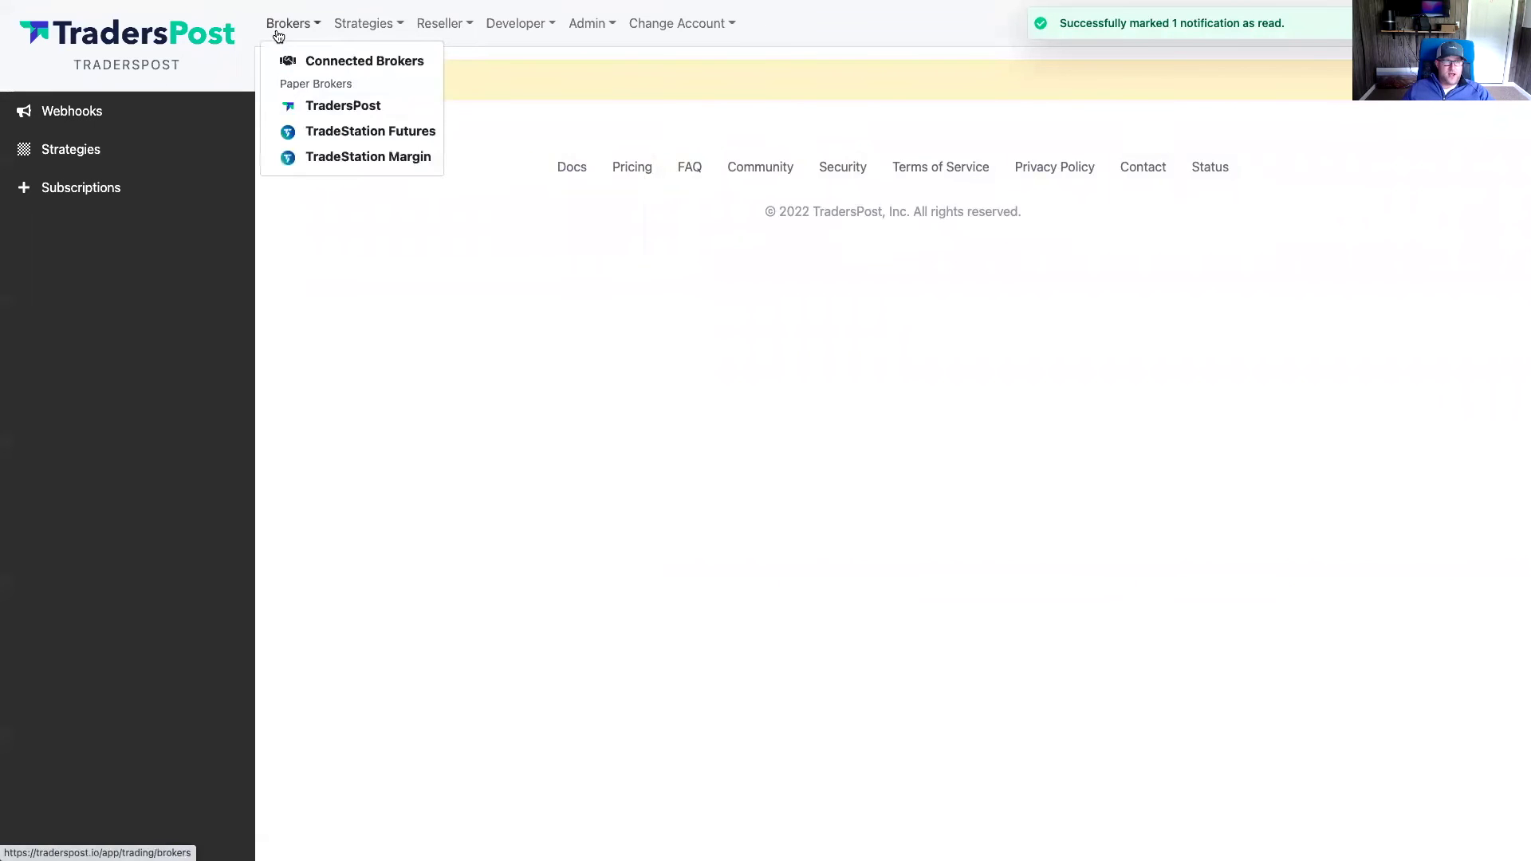
{"action": "left_click", "coordinate": [339, 104]}
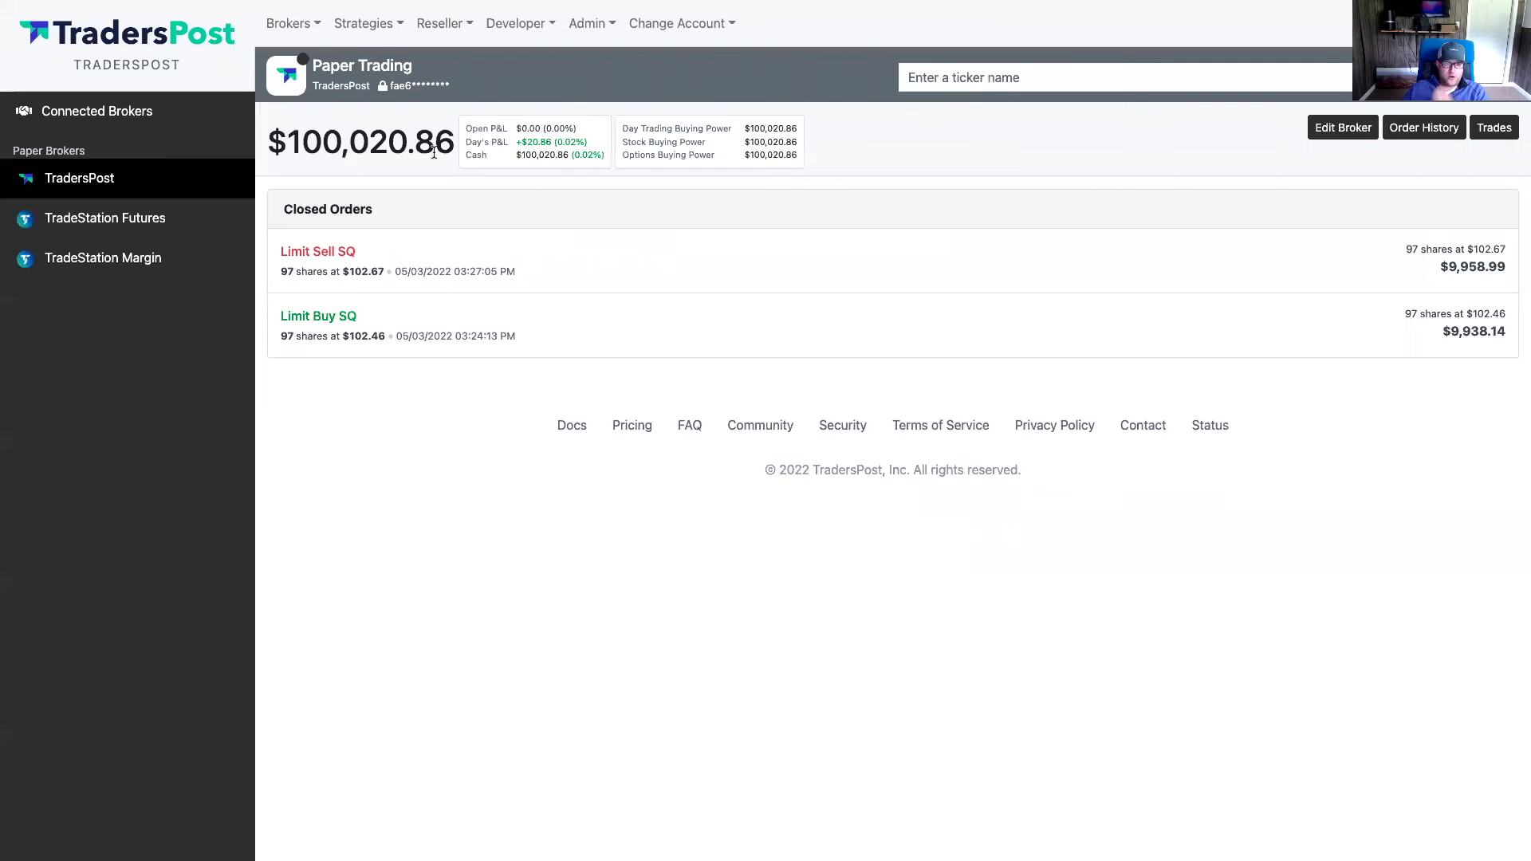
{"action": "mouse_move", "coordinate": [301, 32]}
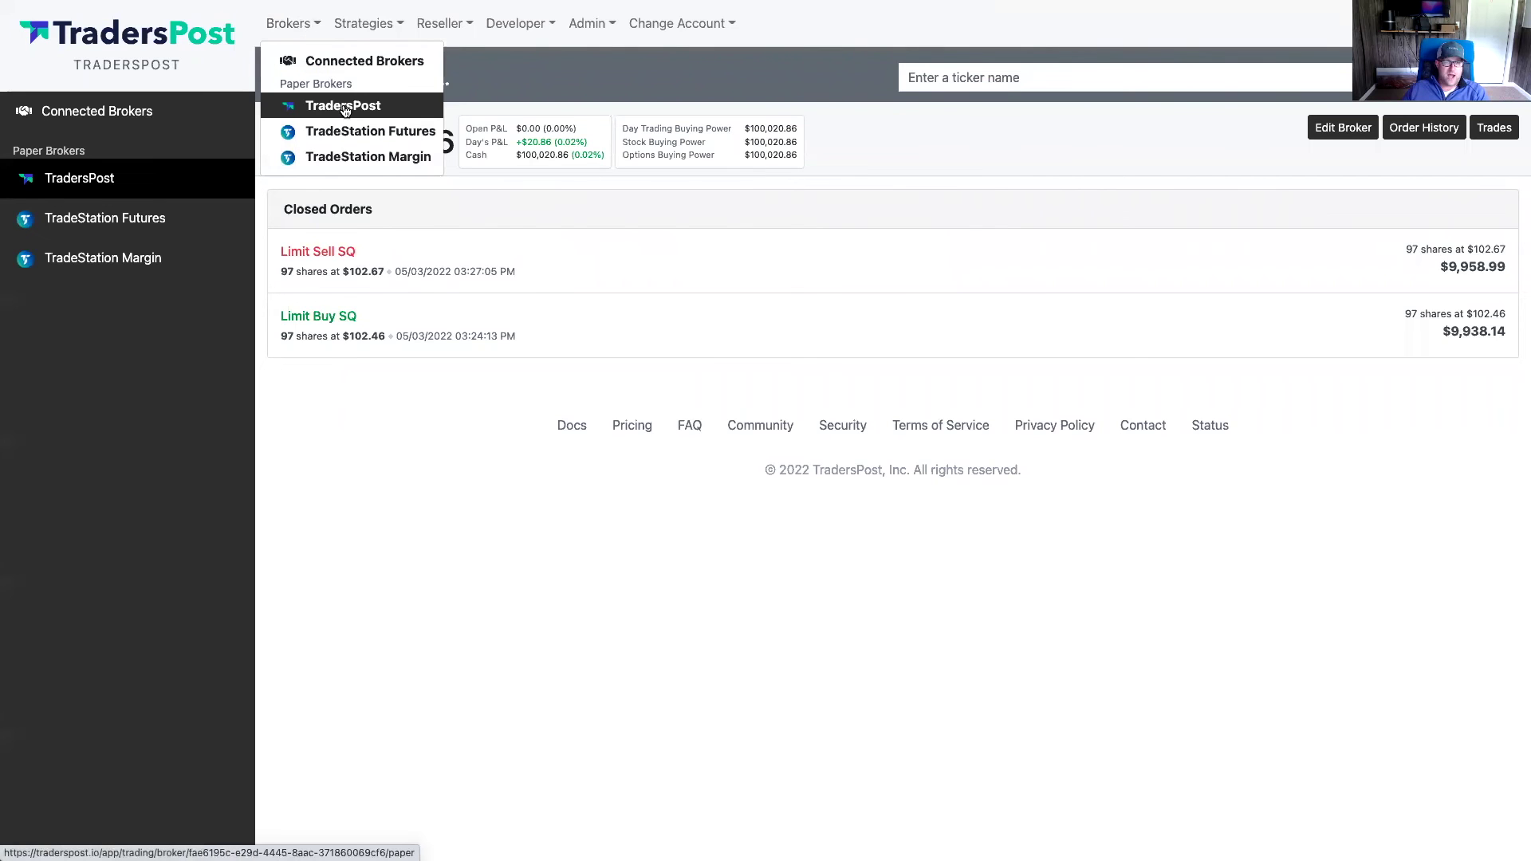
{"action": "left_click", "coordinate": [1488, 131]}
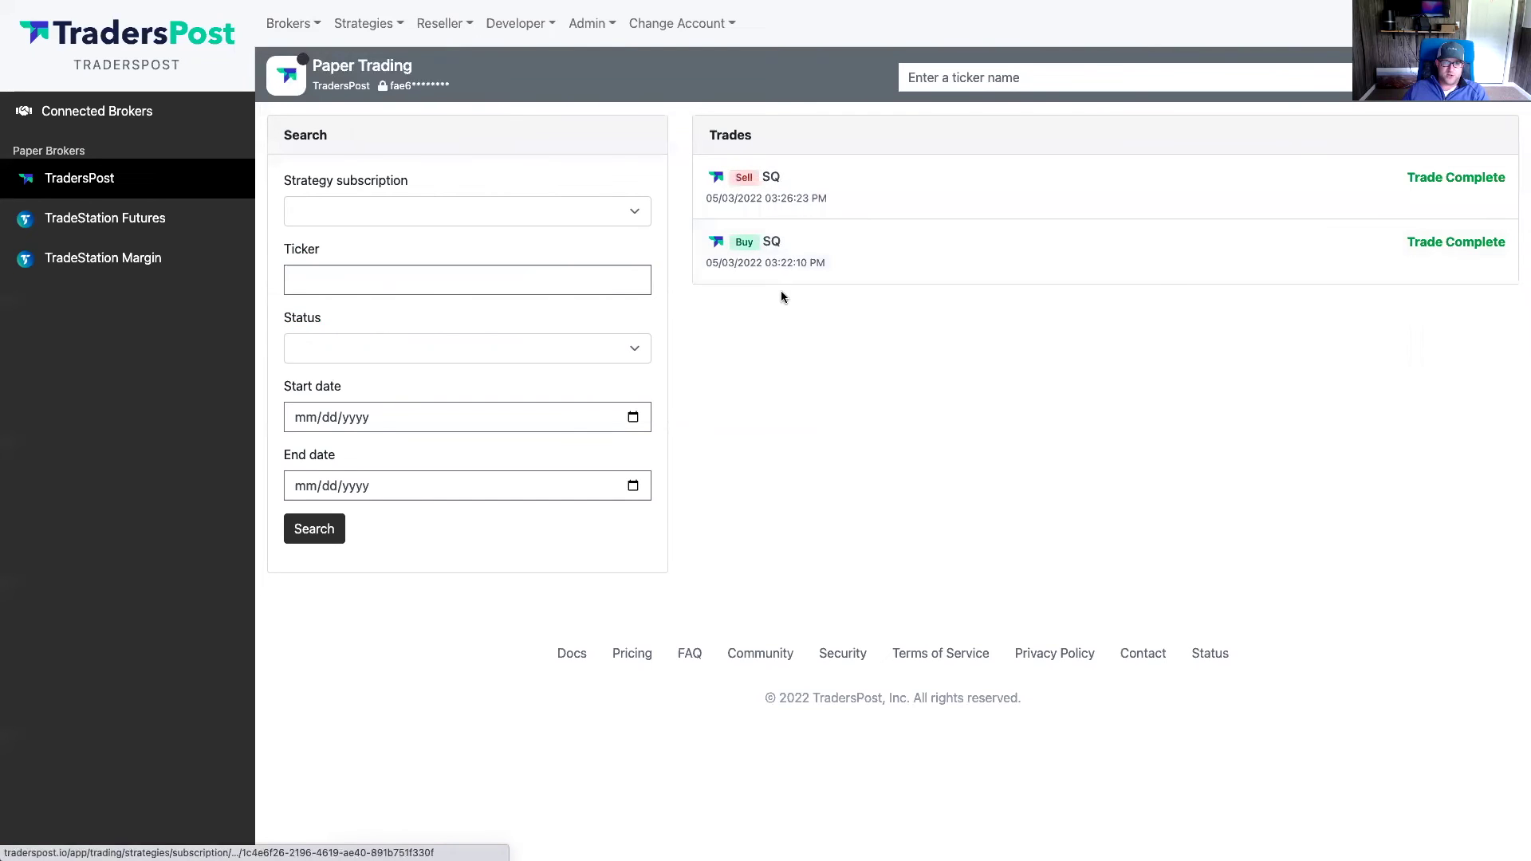
Open the Stocks Strategy subscription's trade list and review the SQ trades
{"action": "mouse_move", "coordinate": [369, 25]}
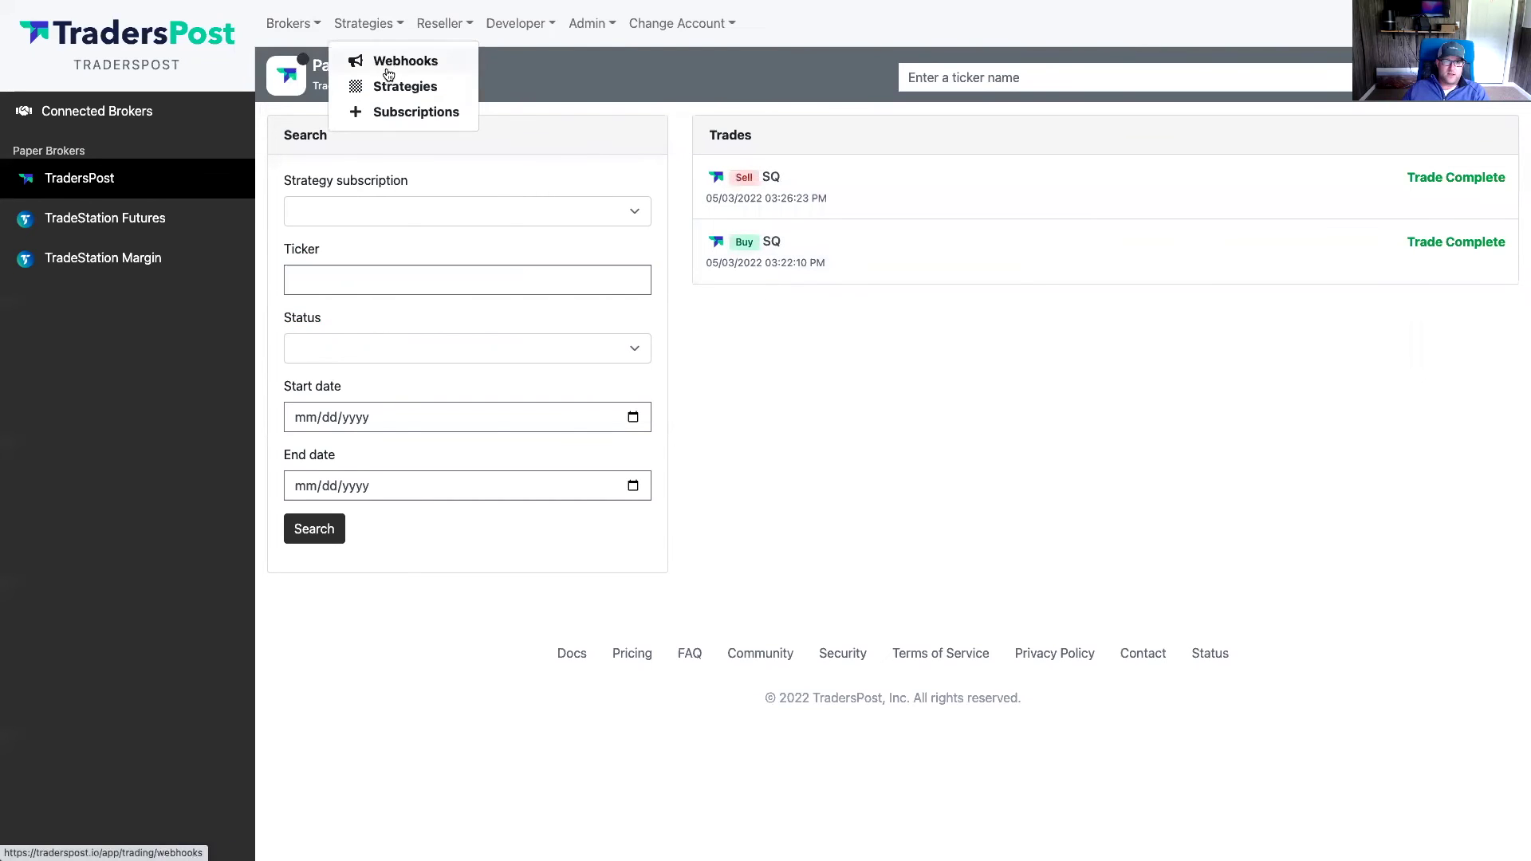
{"action": "left_click", "coordinate": [388, 114]}
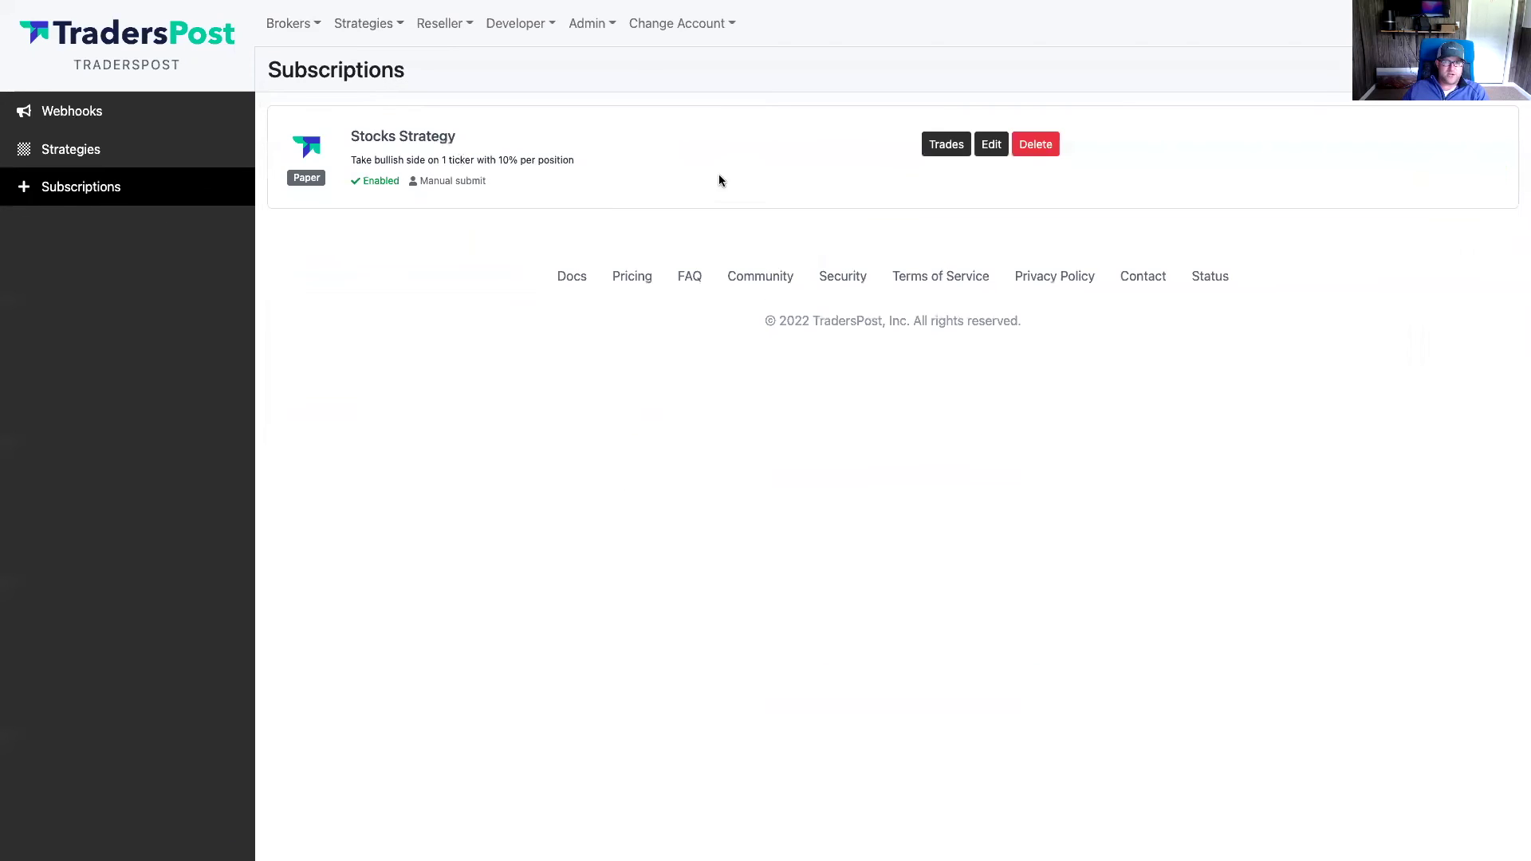
{"action": "left_click", "coordinate": [944, 150]}
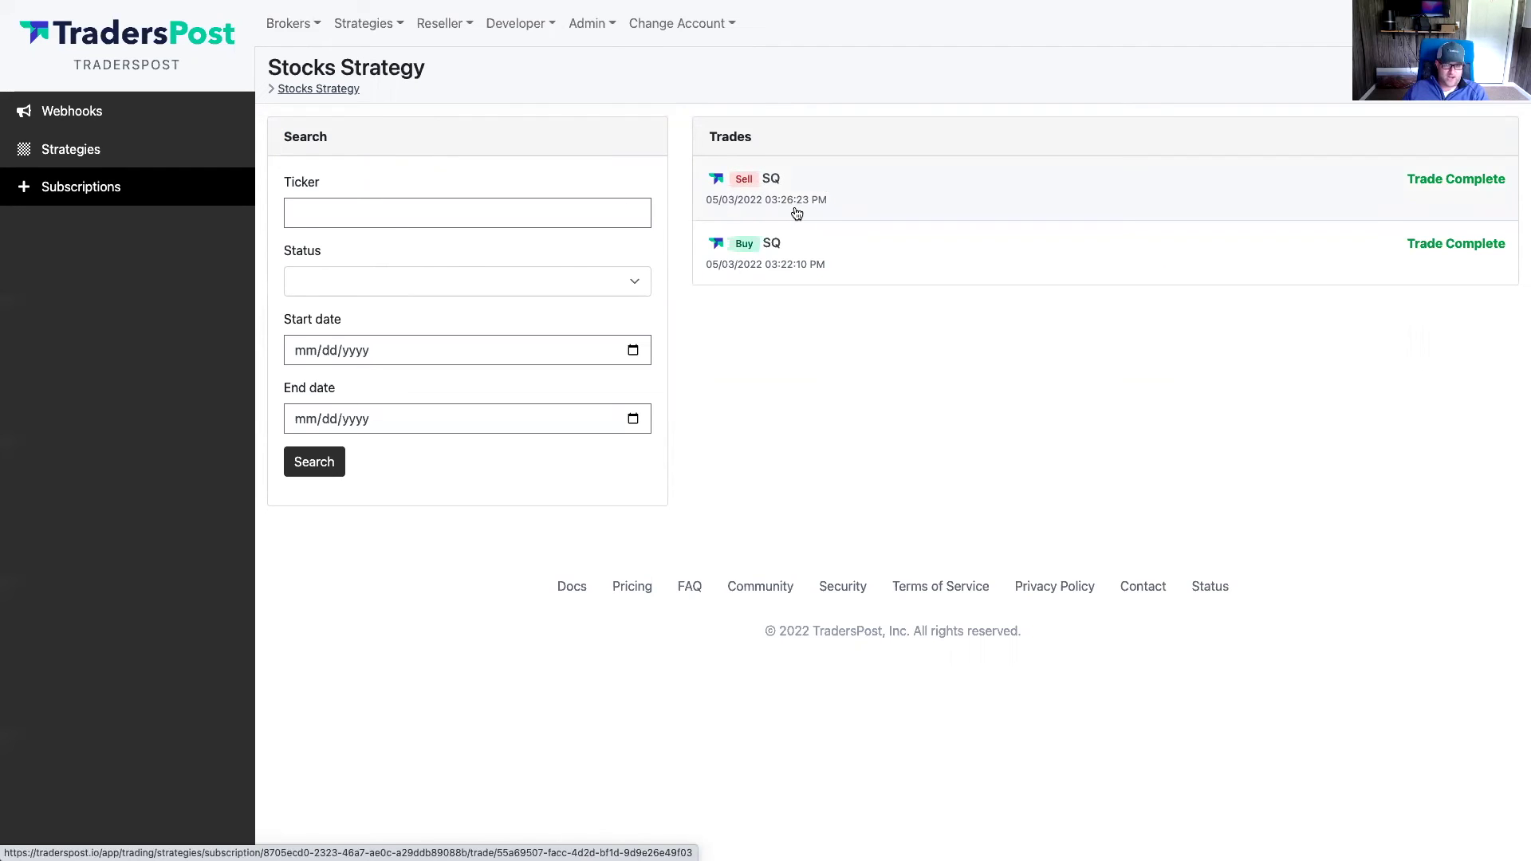
Turn on Auto submit in the Stocks Strategy subscription and save it
{"action": "left_click", "coordinate": [372, 29]}
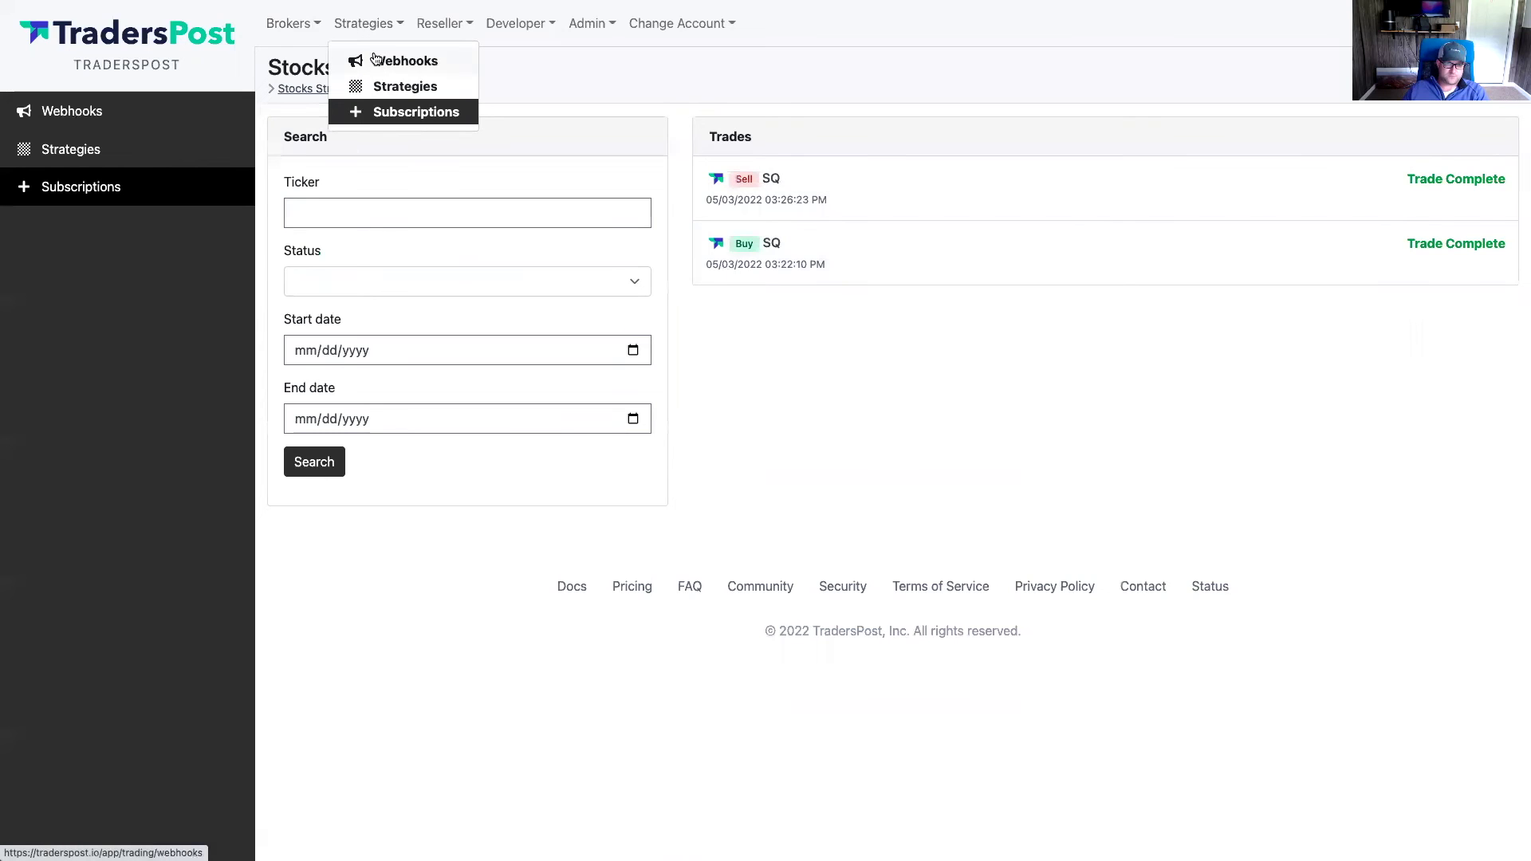
{"action": "left_click", "coordinate": [378, 62]}
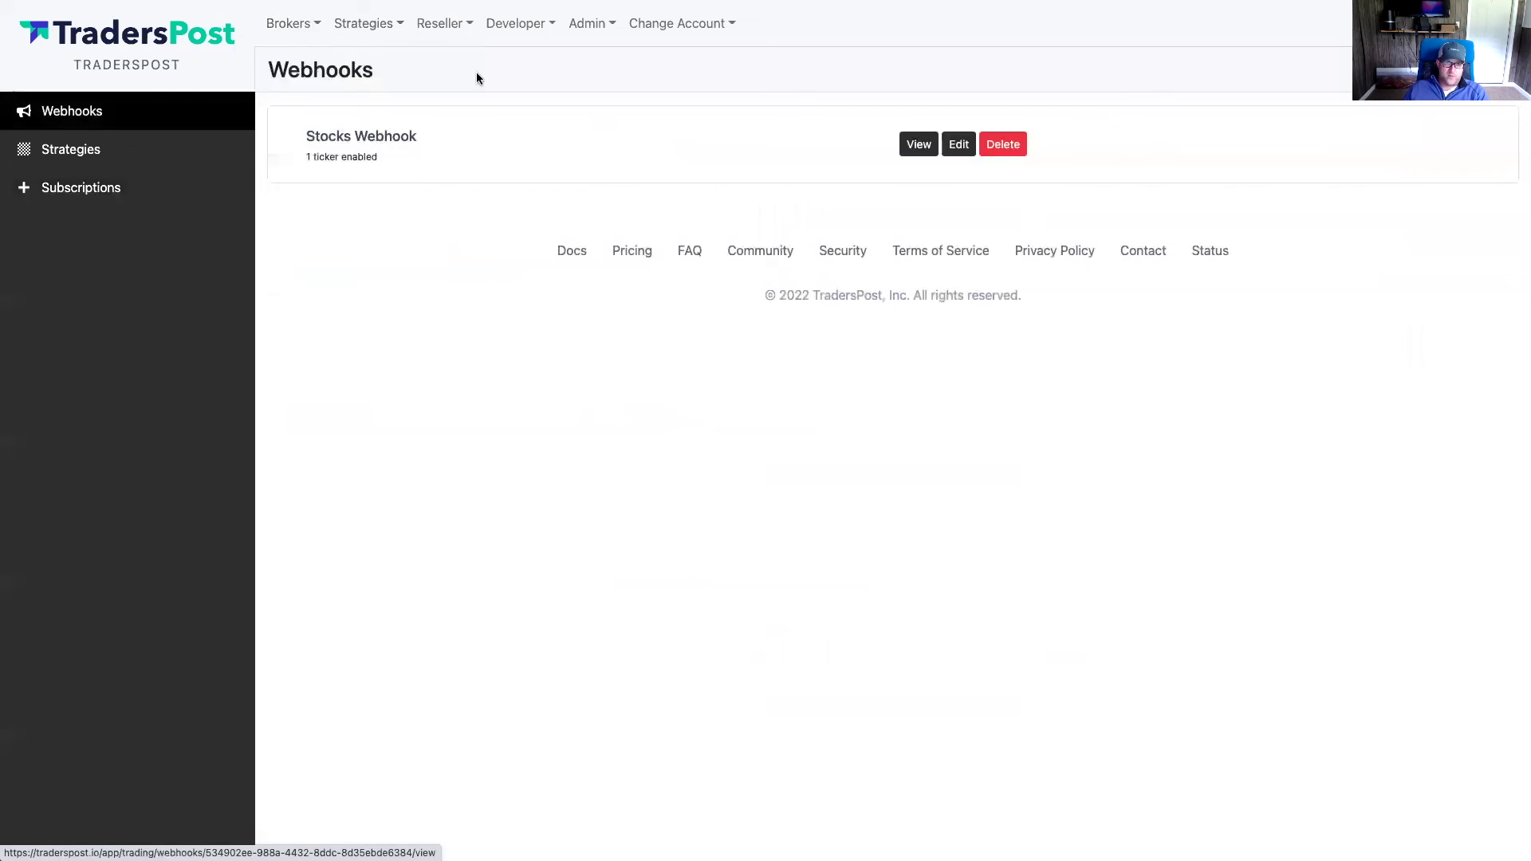
{"action": "left_click", "coordinate": [368, 24]}
{"action": "left_click", "coordinate": [386, 111]}
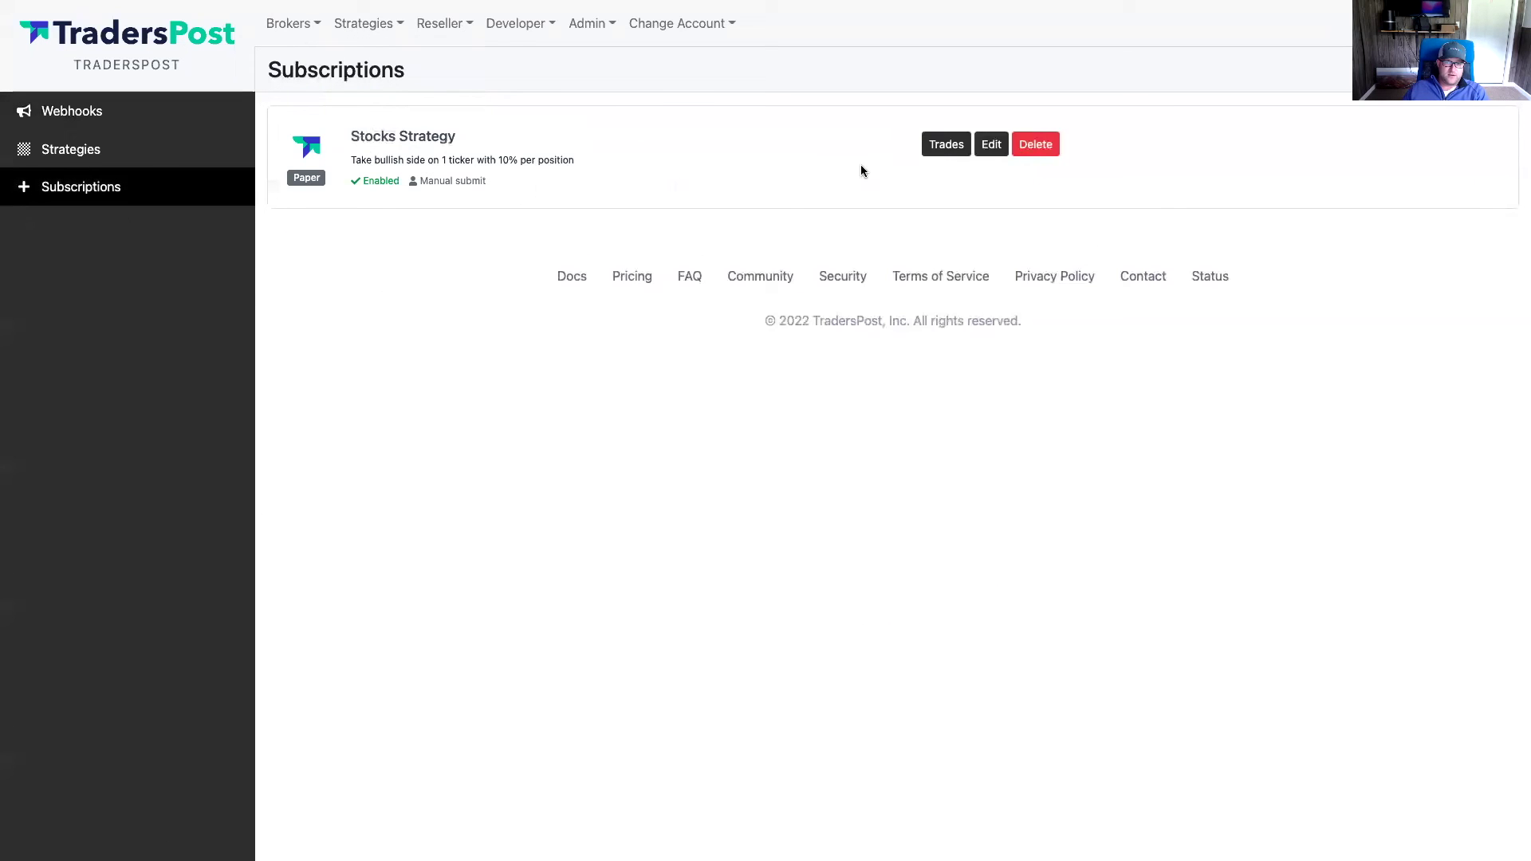
{"action": "left_click", "coordinate": [993, 148]}
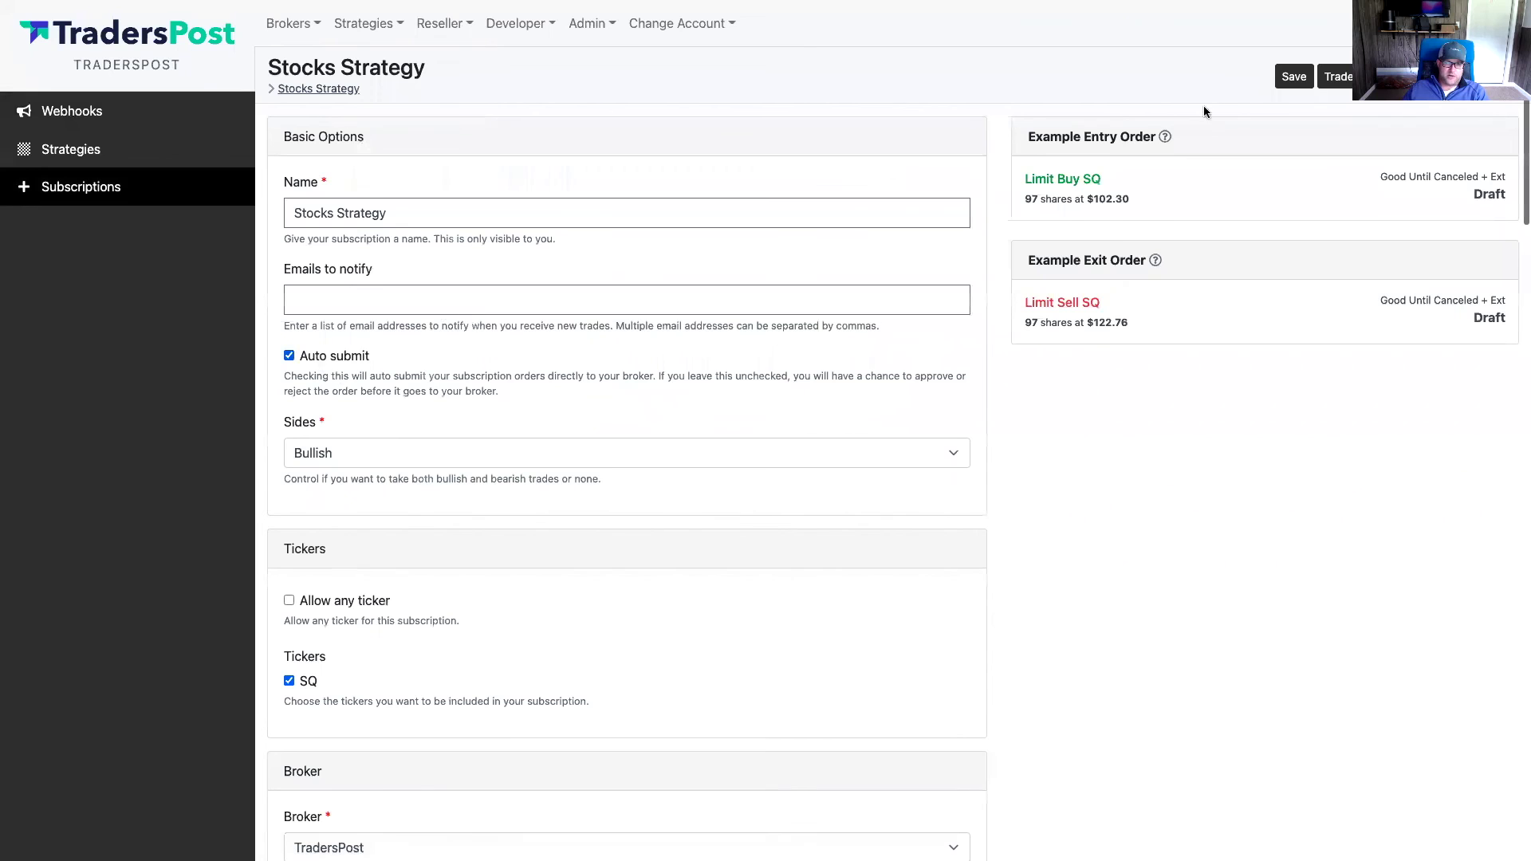
{"action": "left_click", "coordinate": [1292, 76]}
Send an SQ buy signal from Stocks Webhook with the Test option turned off
{"action": "left_click", "coordinate": [367, 23]}
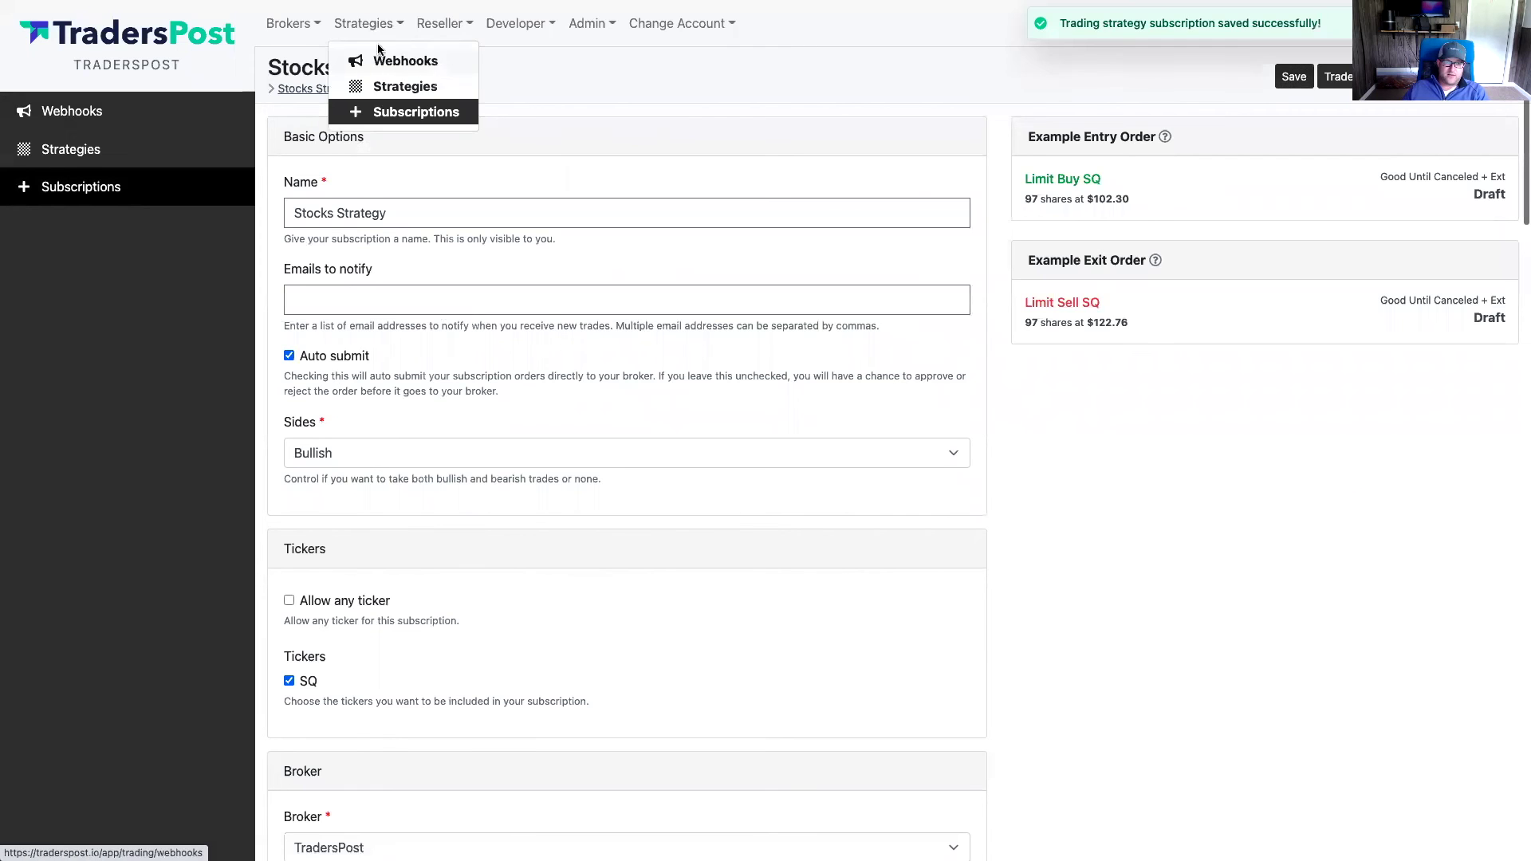
{"action": "left_click", "coordinate": [378, 56]}
{"action": "left_click", "coordinate": [918, 144]}
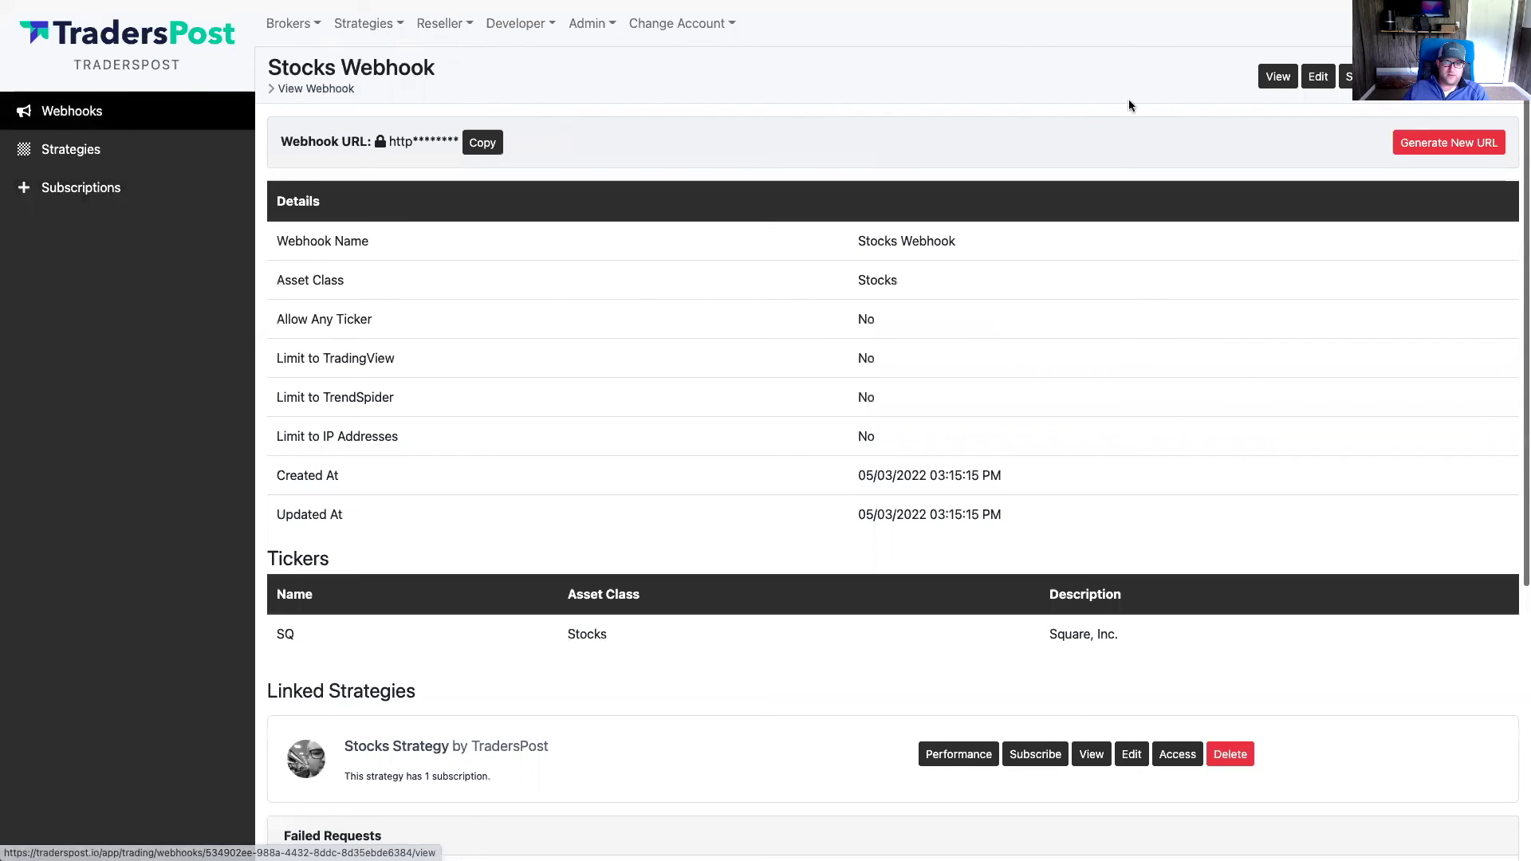
{"action": "left_click", "coordinate": [1347, 76]}
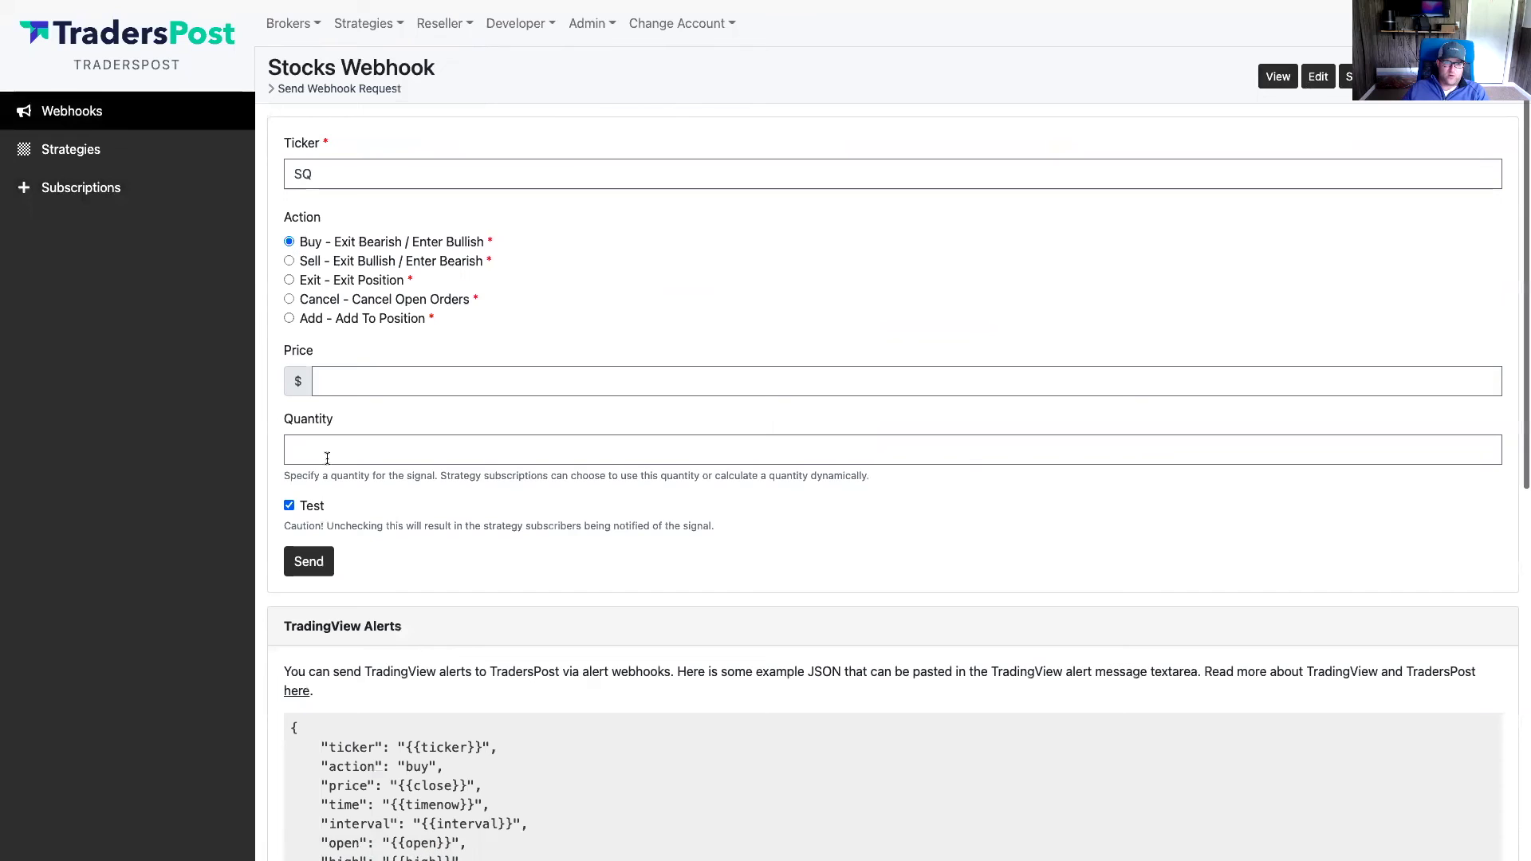
{"action": "left_click", "coordinate": [308, 505]}
{"action": "left_click", "coordinate": [313, 564]}
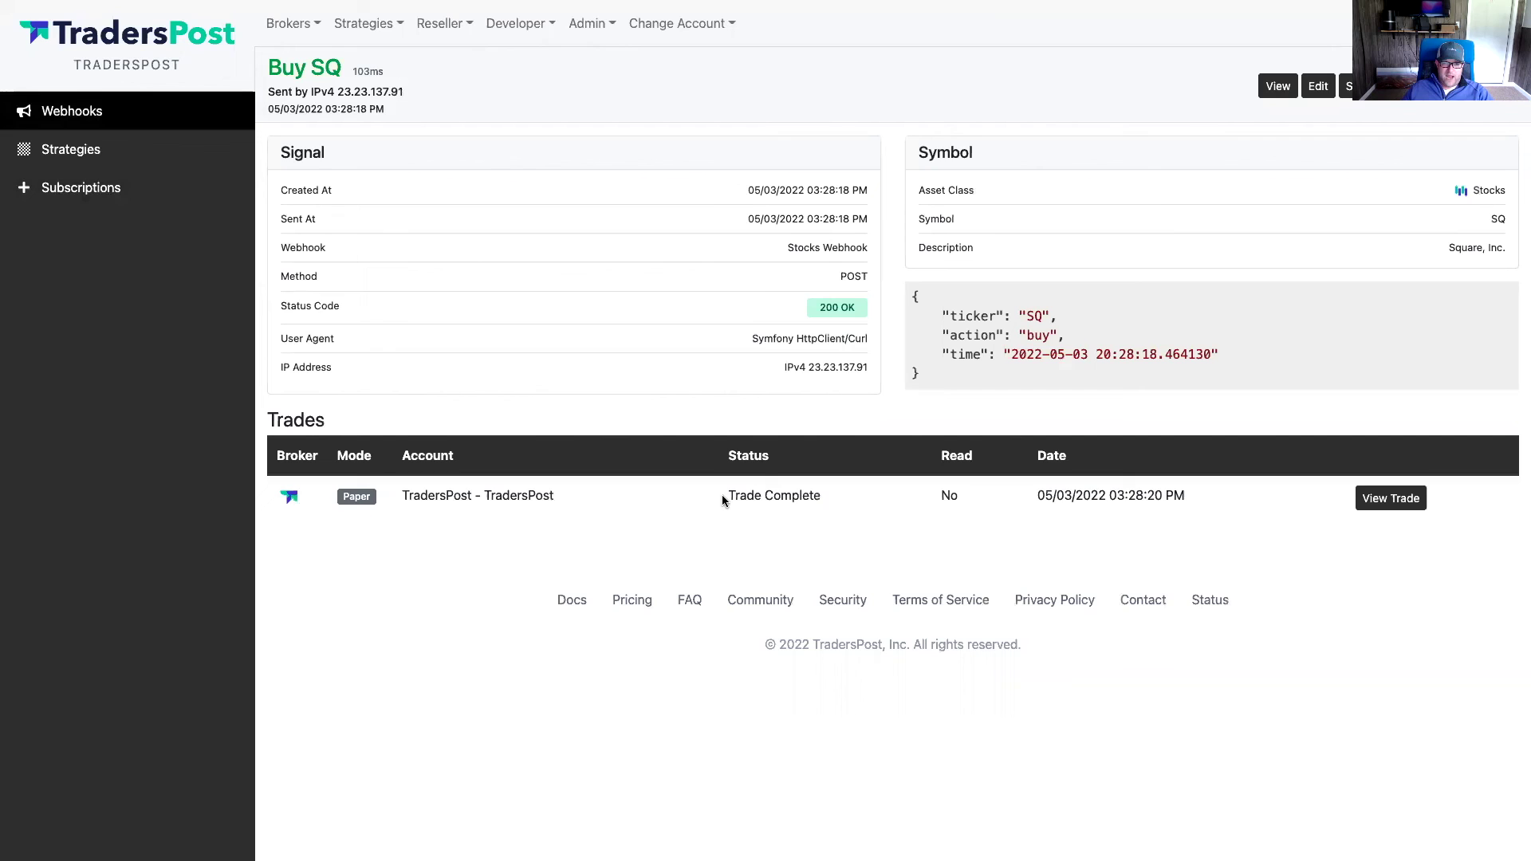
Examine the SQ buy trade created by the signal and check the open position in the TradersPost paper broker
{"action": "left_click", "coordinate": [1391, 498]}
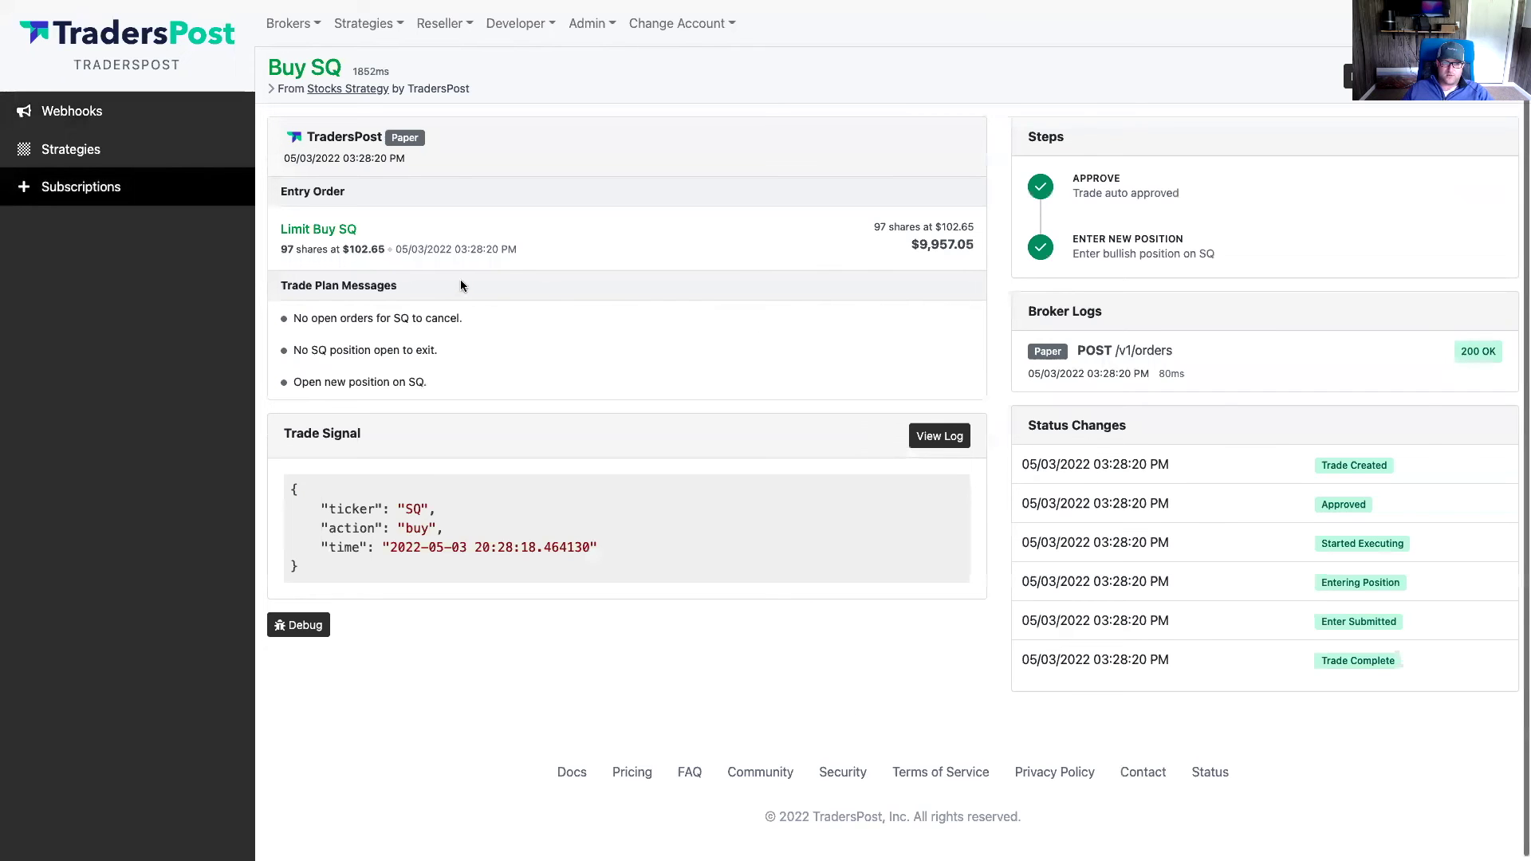
{"action": "left_click", "coordinate": [292, 24]}
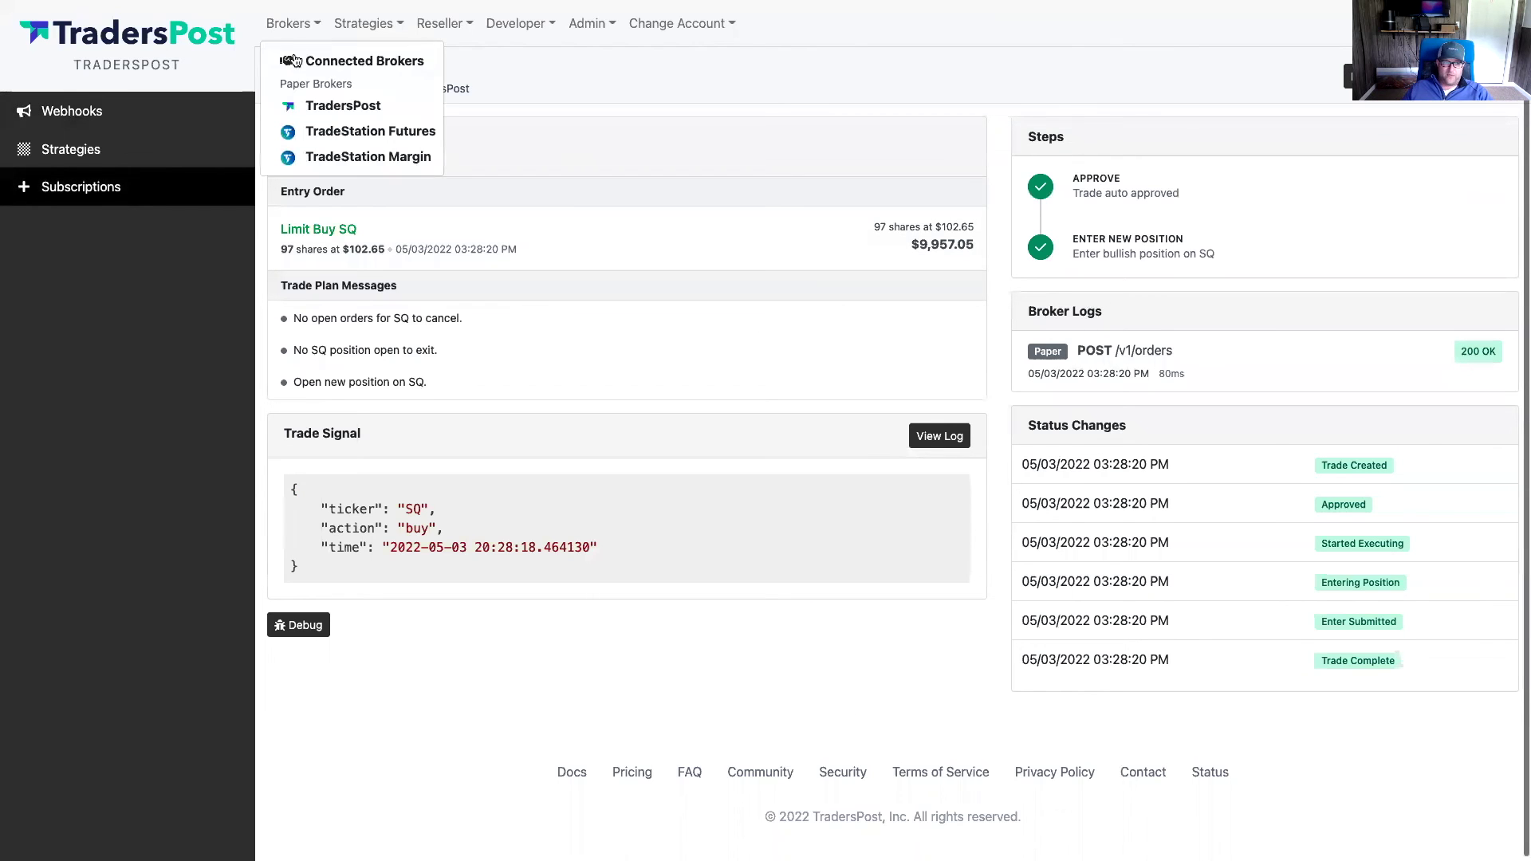
{"action": "left_click", "coordinate": [306, 111]}
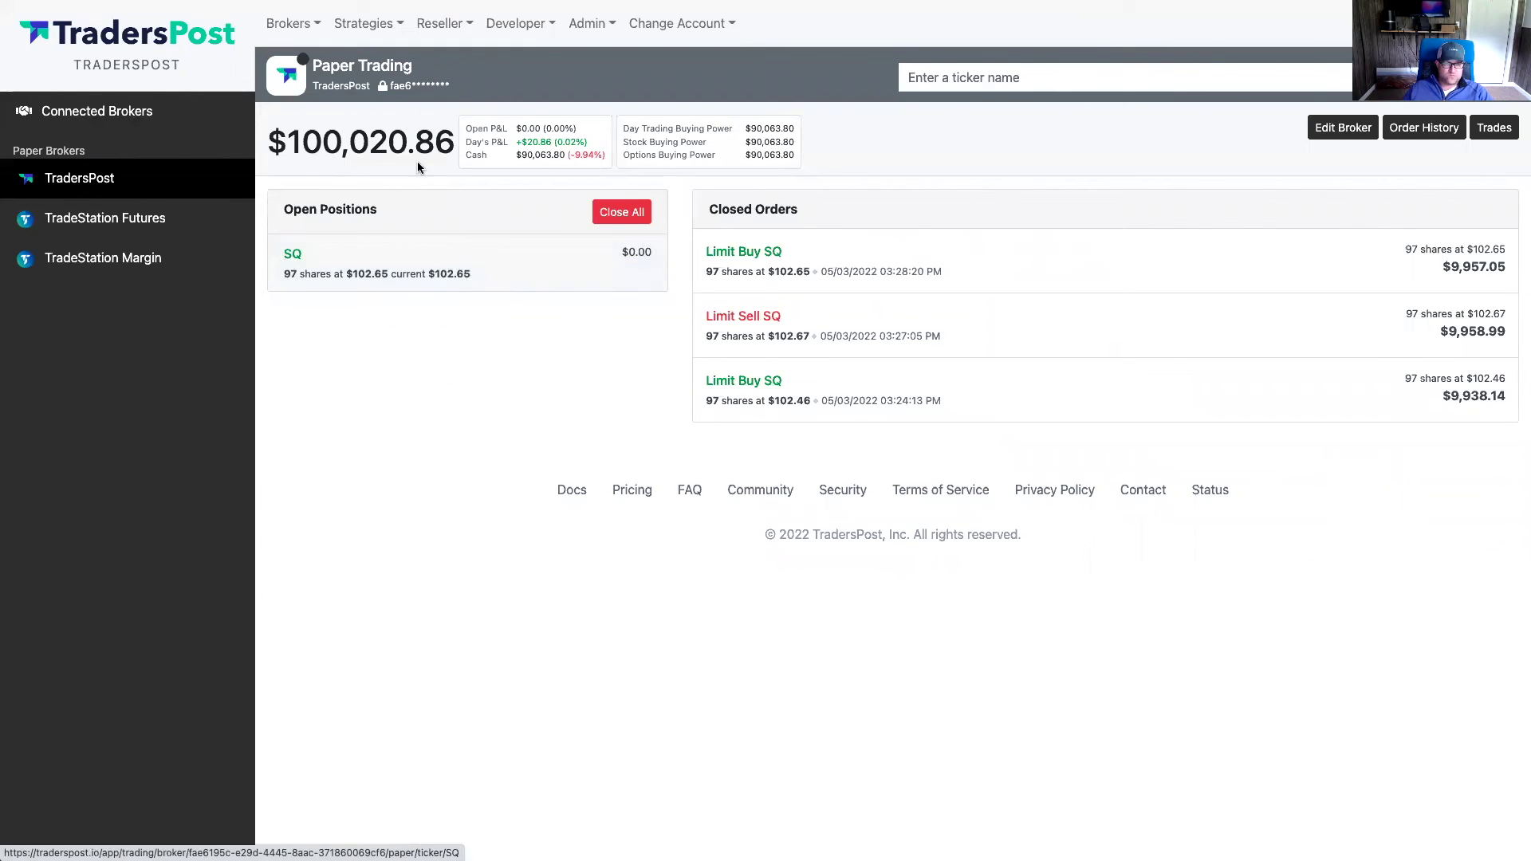
{"action": "left_click", "coordinate": [367, 23]}
{"action": "left_click", "coordinate": [375, 114]}
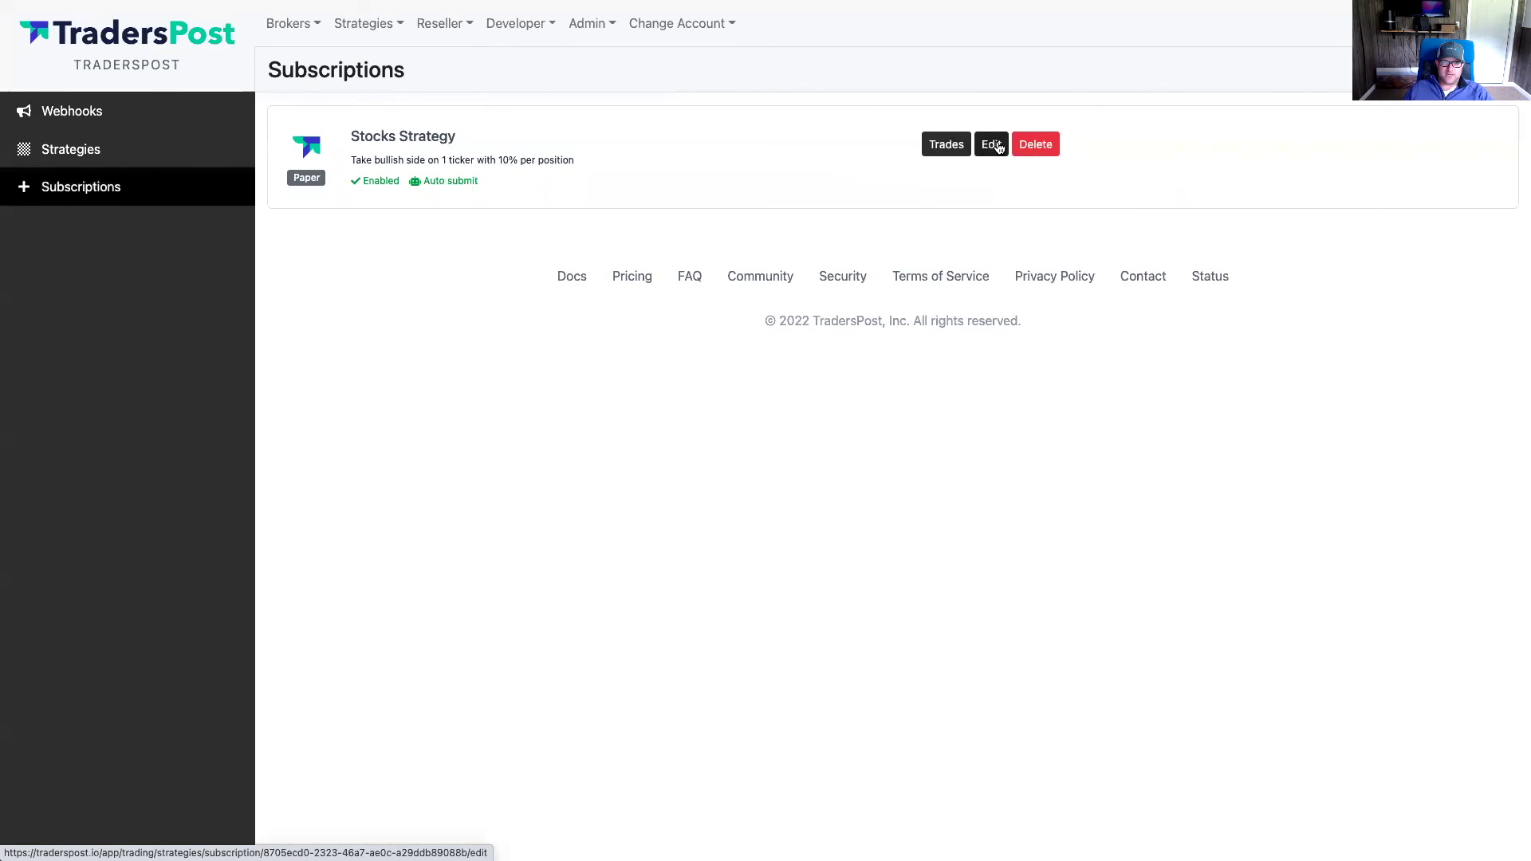
{"action": "left_click", "coordinate": [992, 145]}
{"action": "left_click", "coordinate": [367, 23]}
{"action": "left_click", "coordinate": [376, 62]}
{"action": "left_click", "coordinate": [917, 145]}
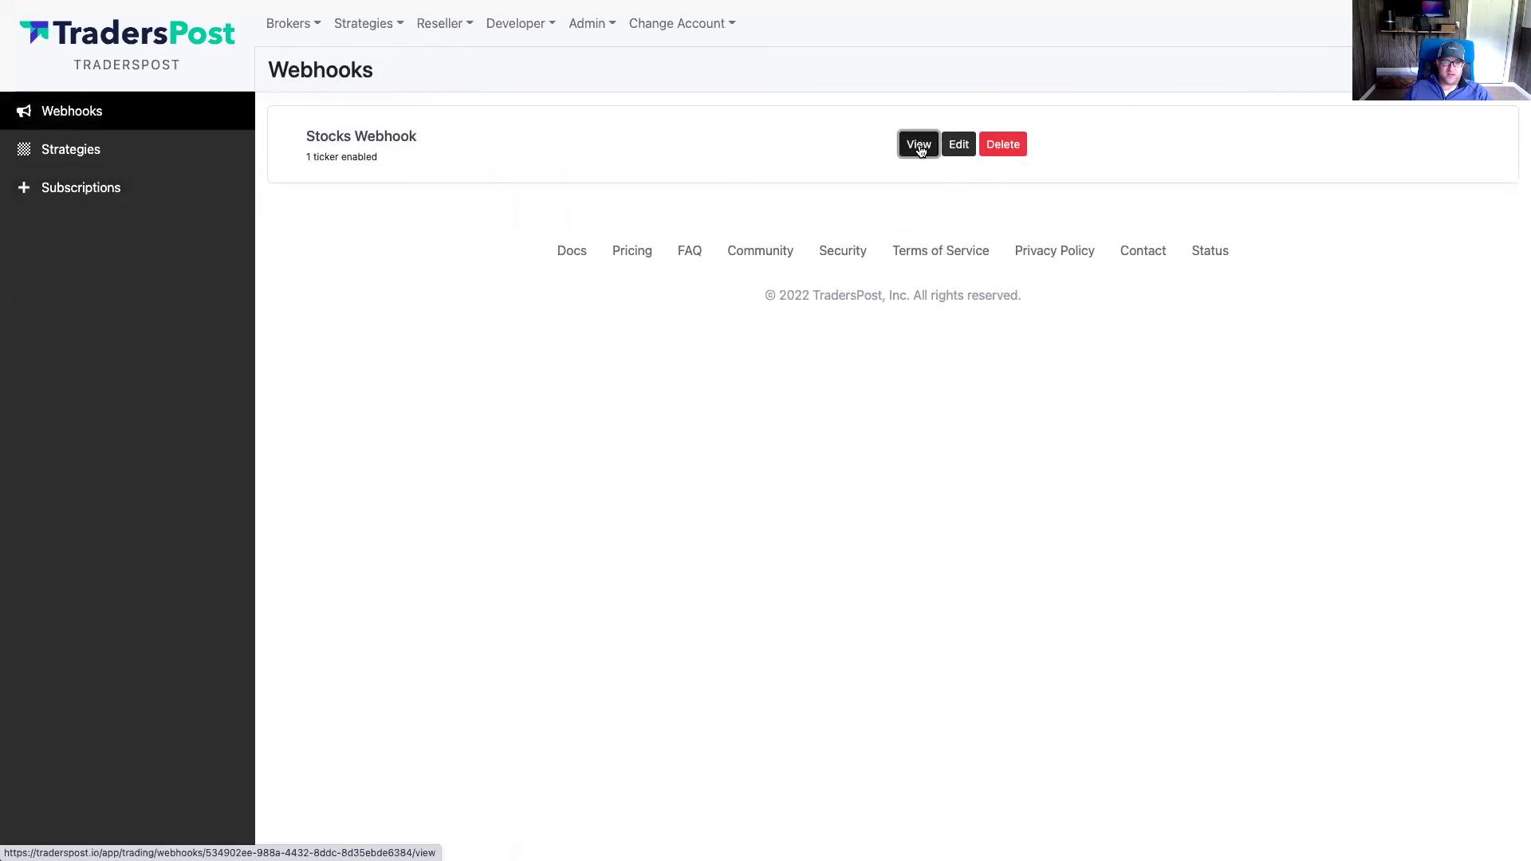
{"action": "left_click", "coordinate": [1354, 76]}
{"action": "left_click", "coordinate": [306, 282]}
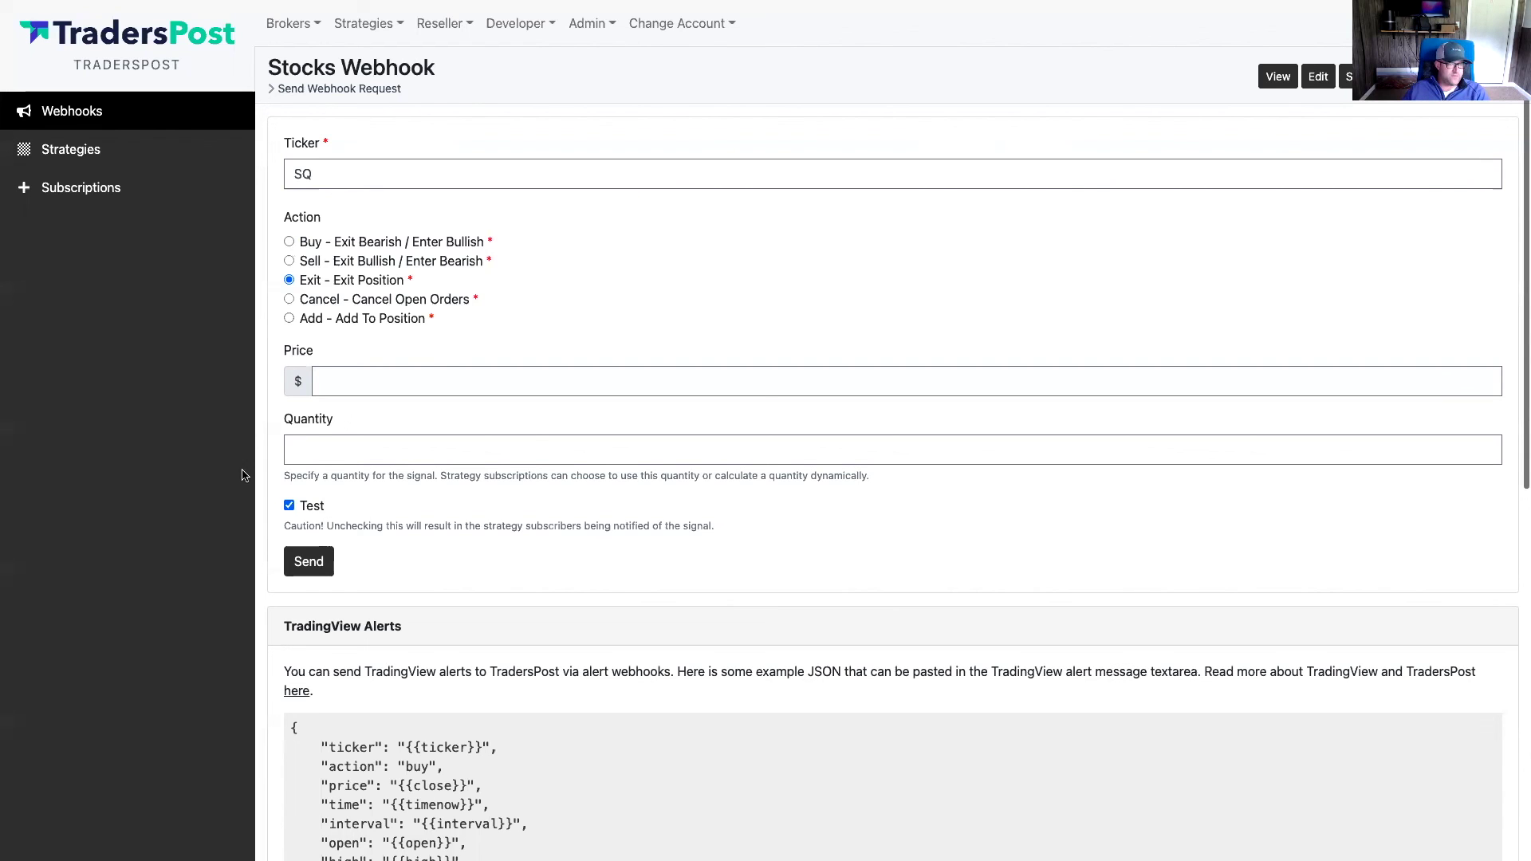
Turn off Auto submit in the Stocks Strategy subscription and save it
{"action": "left_click", "coordinate": [322, 24]}
{"action": "left_click", "coordinate": [362, 23]}
{"action": "left_click", "coordinate": [443, 110]}
{"action": "left_click", "coordinate": [989, 146]}
{"action": "left_click", "coordinate": [309, 352]}
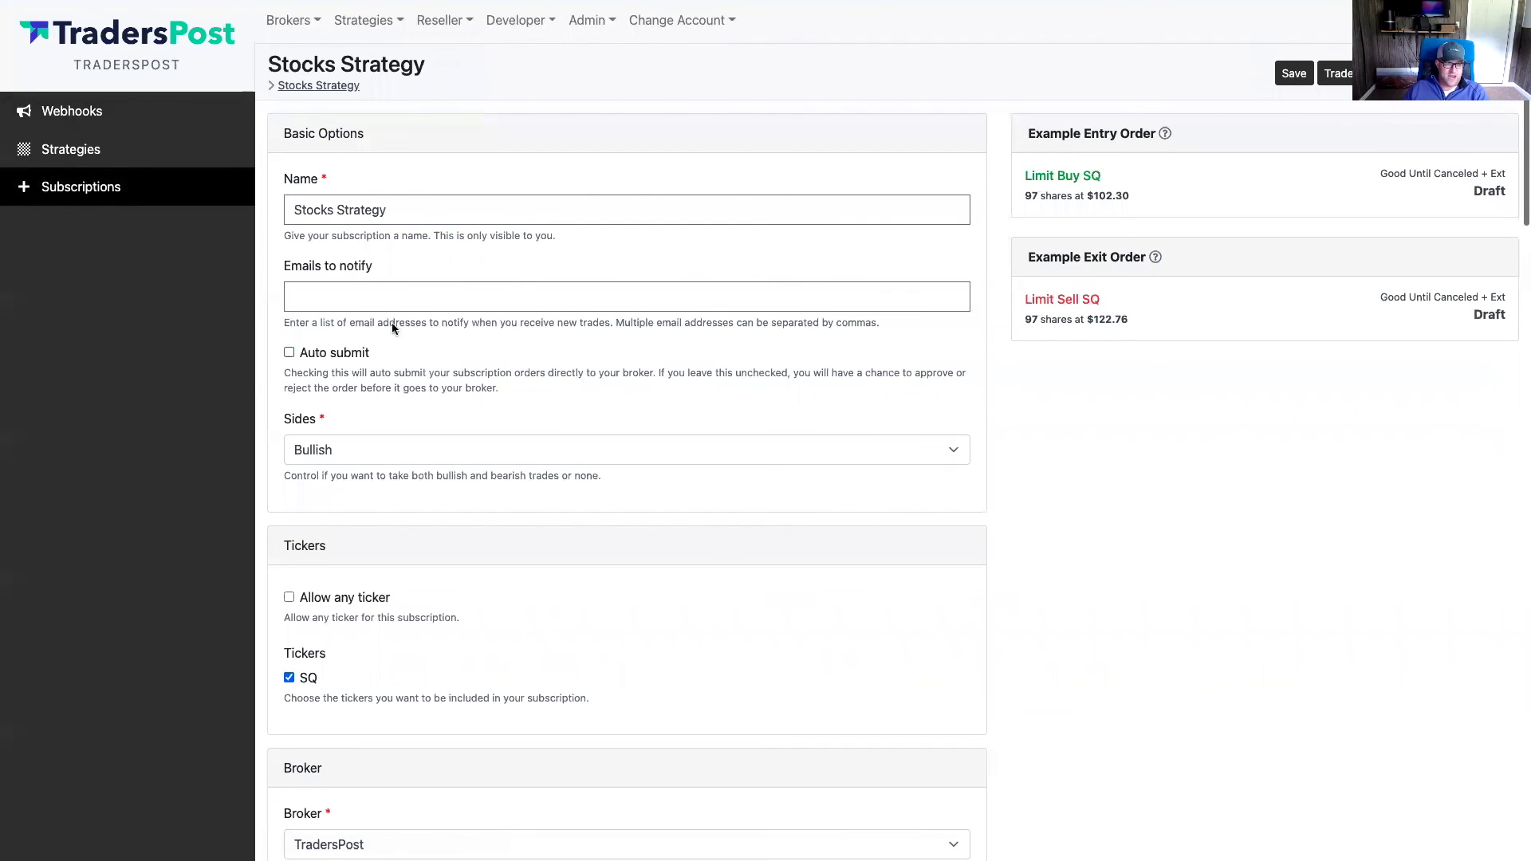
{"action": "left_click", "coordinate": [1293, 73]}
Send an SQ signal with the Exit - Exit Position action from Stocks Webhook, with the Test option turned off
{"action": "left_click", "coordinate": [364, 21]}
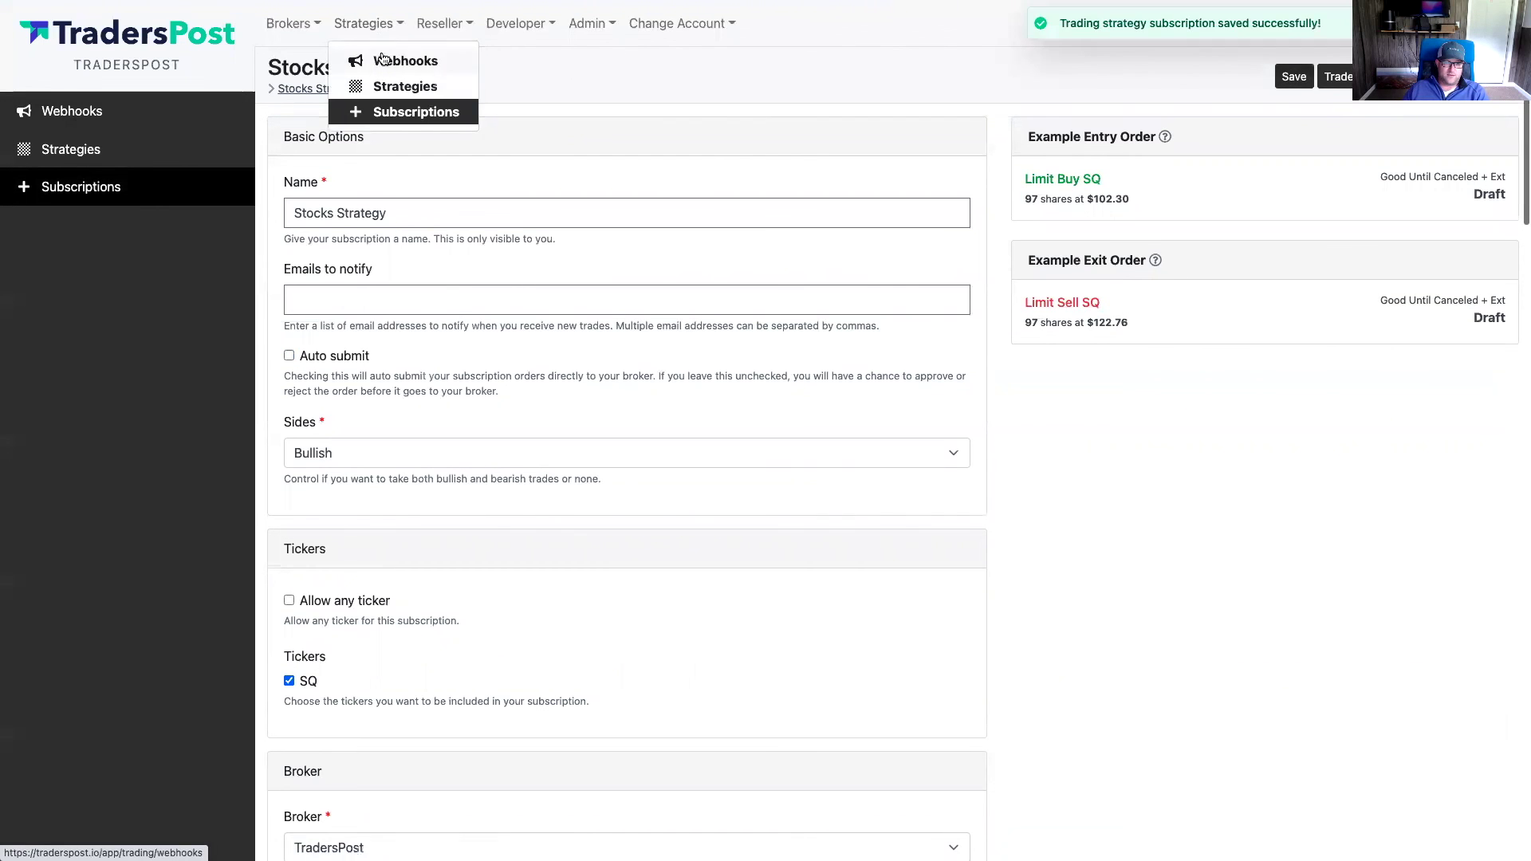
{"action": "left_click", "coordinate": [382, 58]}
{"action": "left_click", "coordinate": [909, 146]}
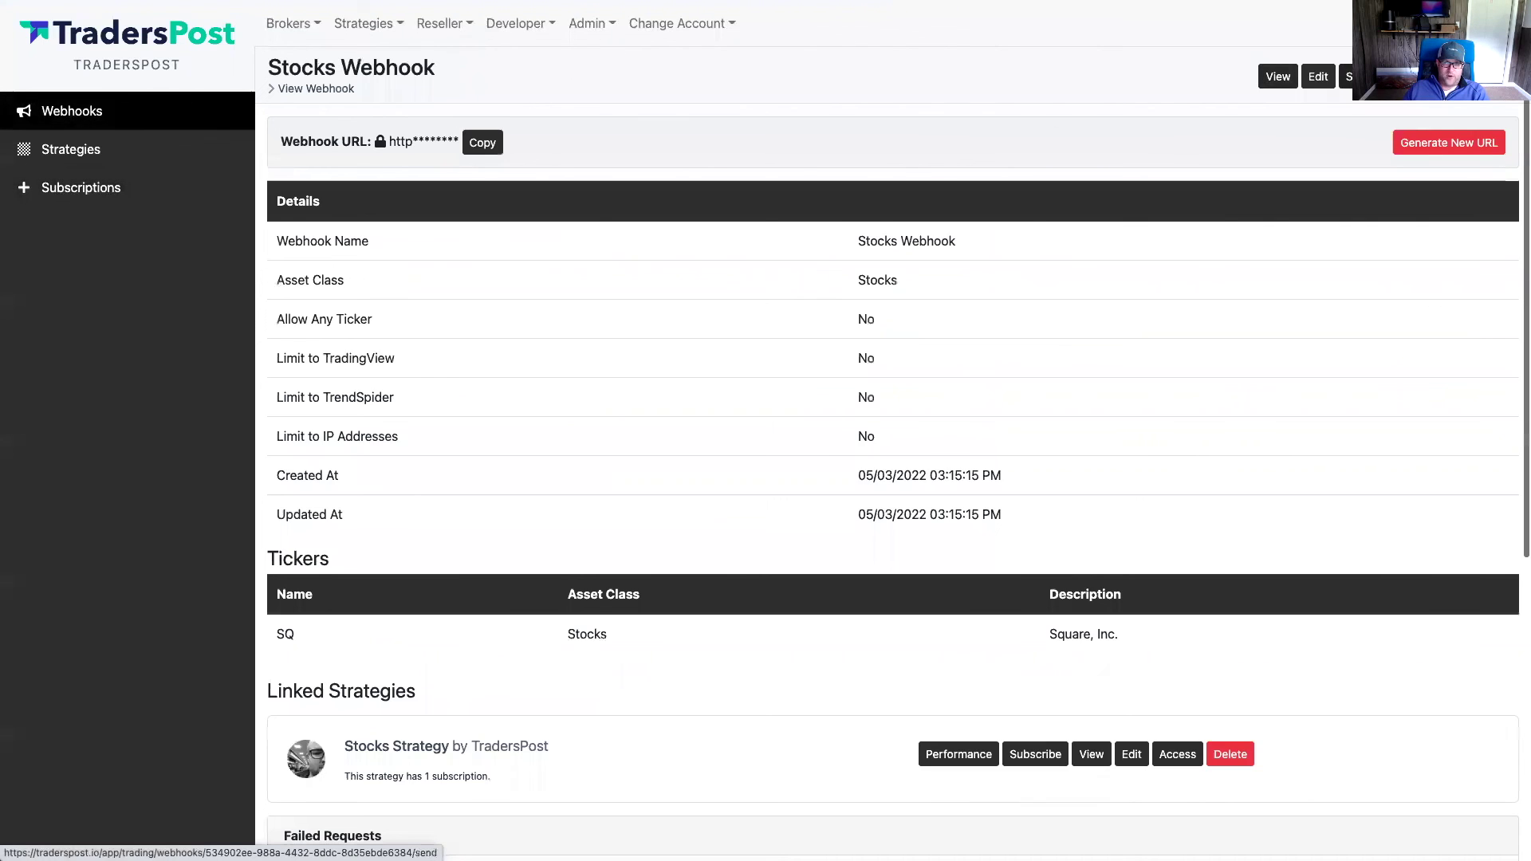
{"action": "left_click", "coordinate": [1347, 77]}
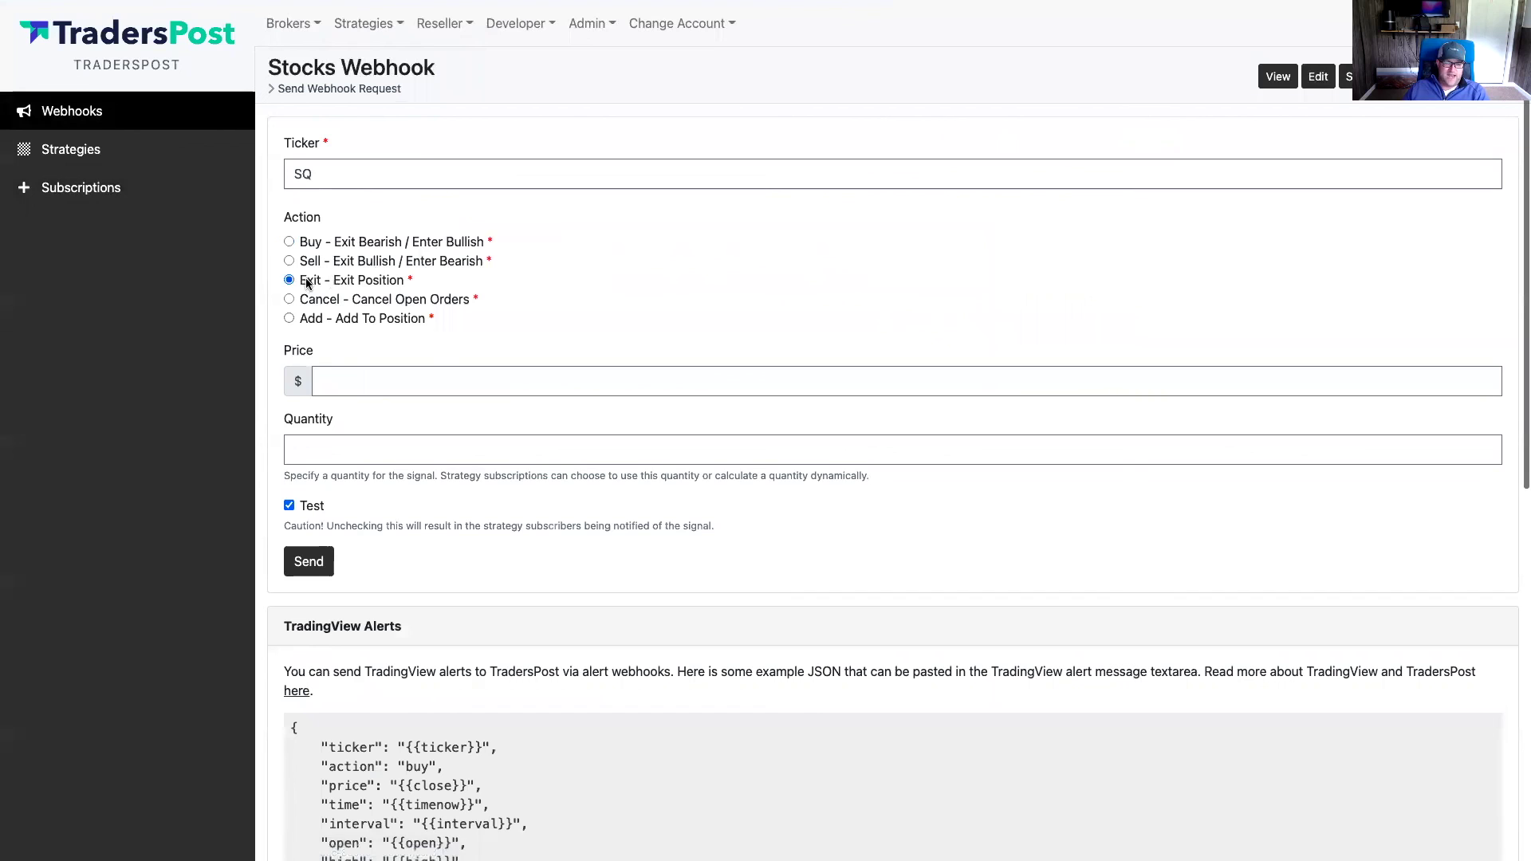
{"action": "left_click", "coordinate": [307, 568]}
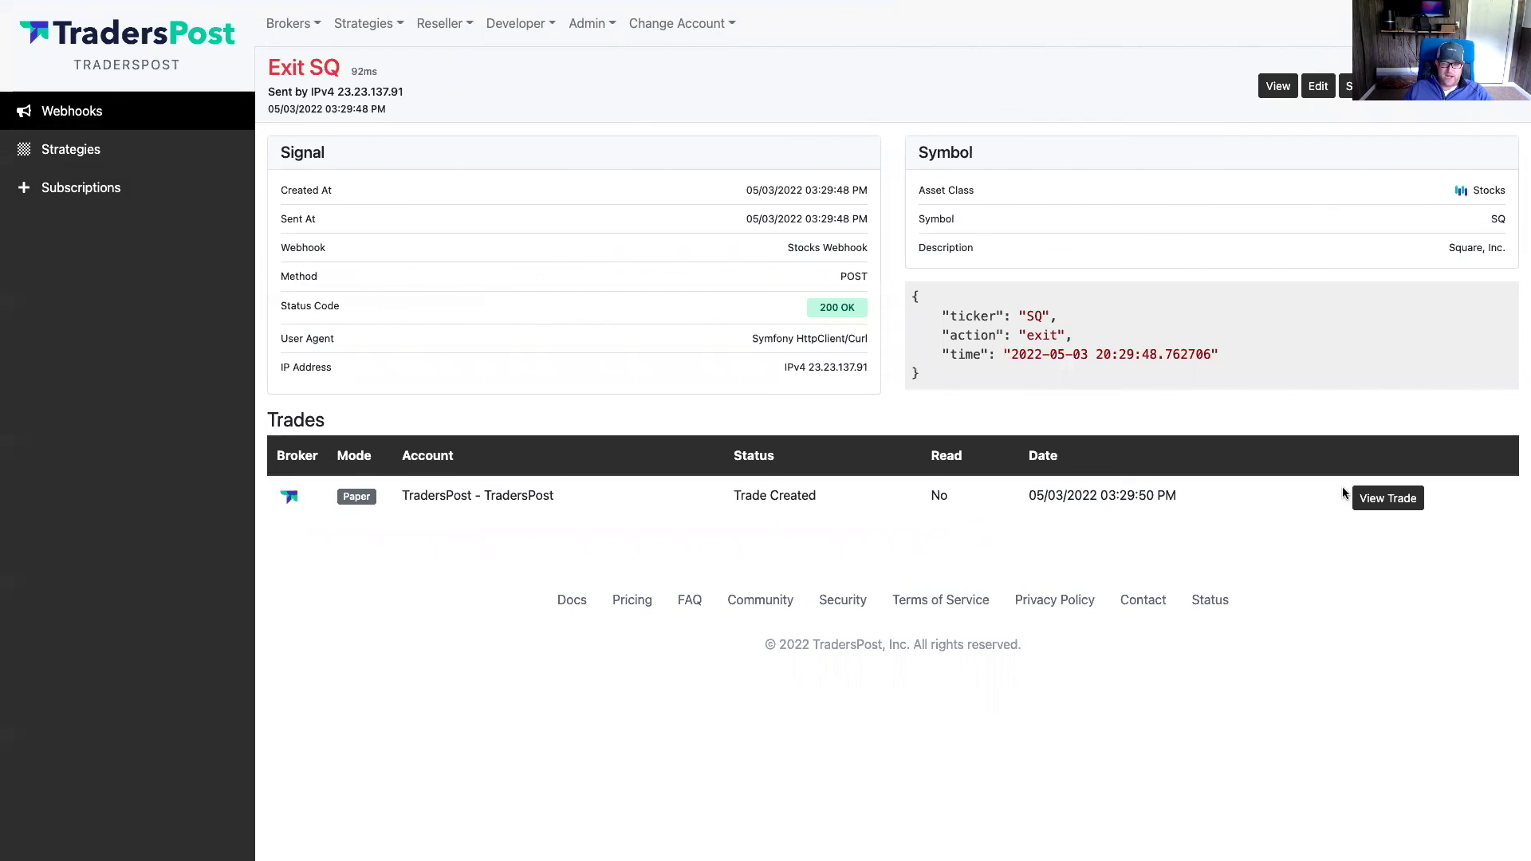
Examine the Exit SQ trade created by the signal, then view the Buy SQ trade from the account notifications
{"action": "left_click", "coordinate": [1388, 497]}
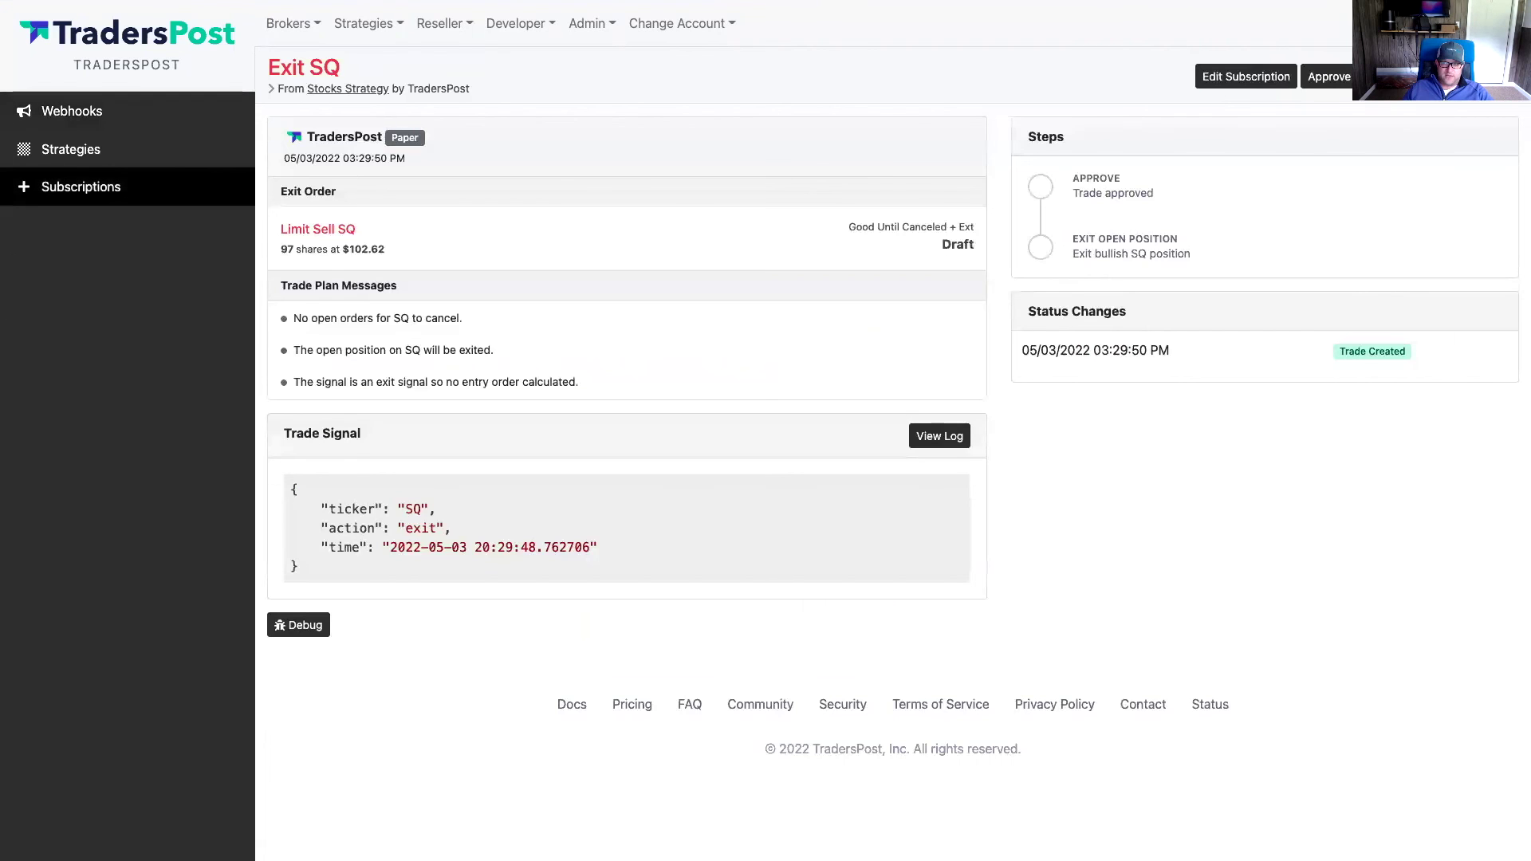
{"action": "left_click", "coordinate": [1436, 23]}
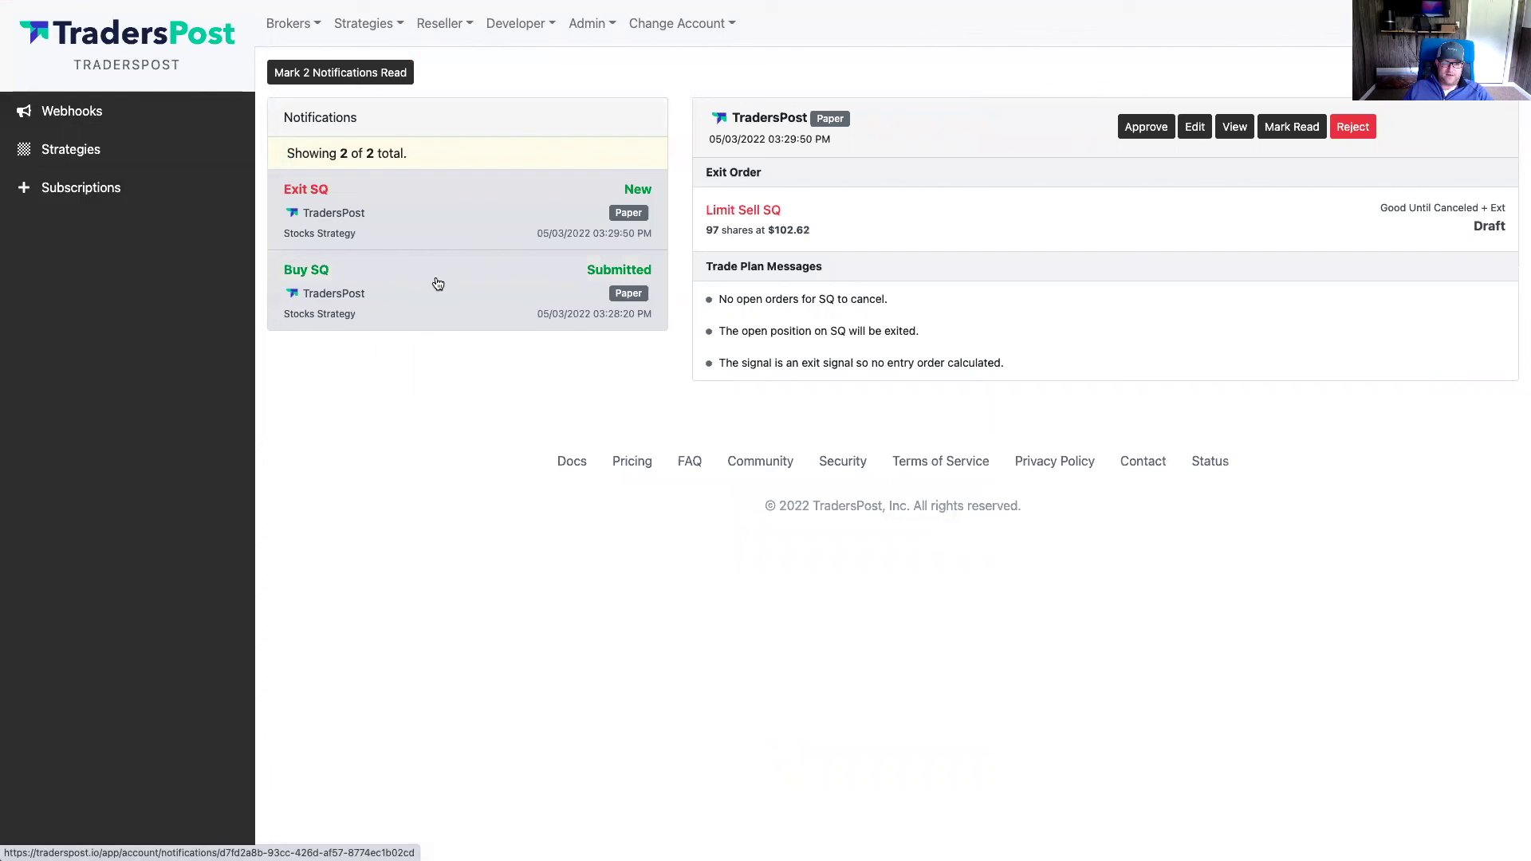
{"action": "left_click", "coordinate": [372, 291]}
{"action": "left_click", "coordinate": [1139, 128]}
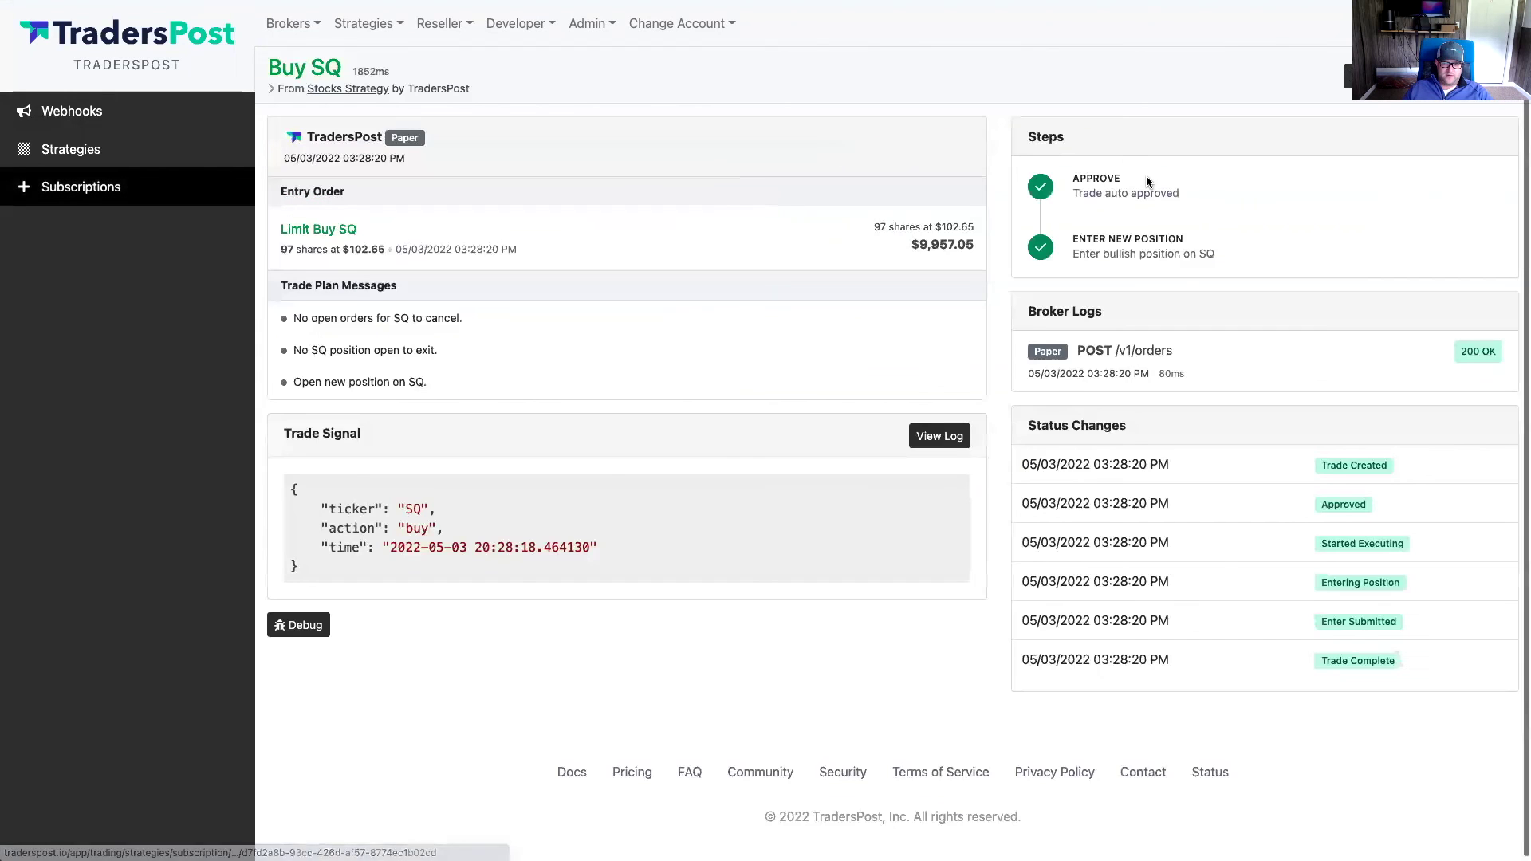
Compare the approval step of the Buy SQ trade with that of the Exit SQ trade, reached through the account notifications
{"action": "left_click_drag", "start_coordinate": [1074, 188], "coordinate": [1200, 195]}
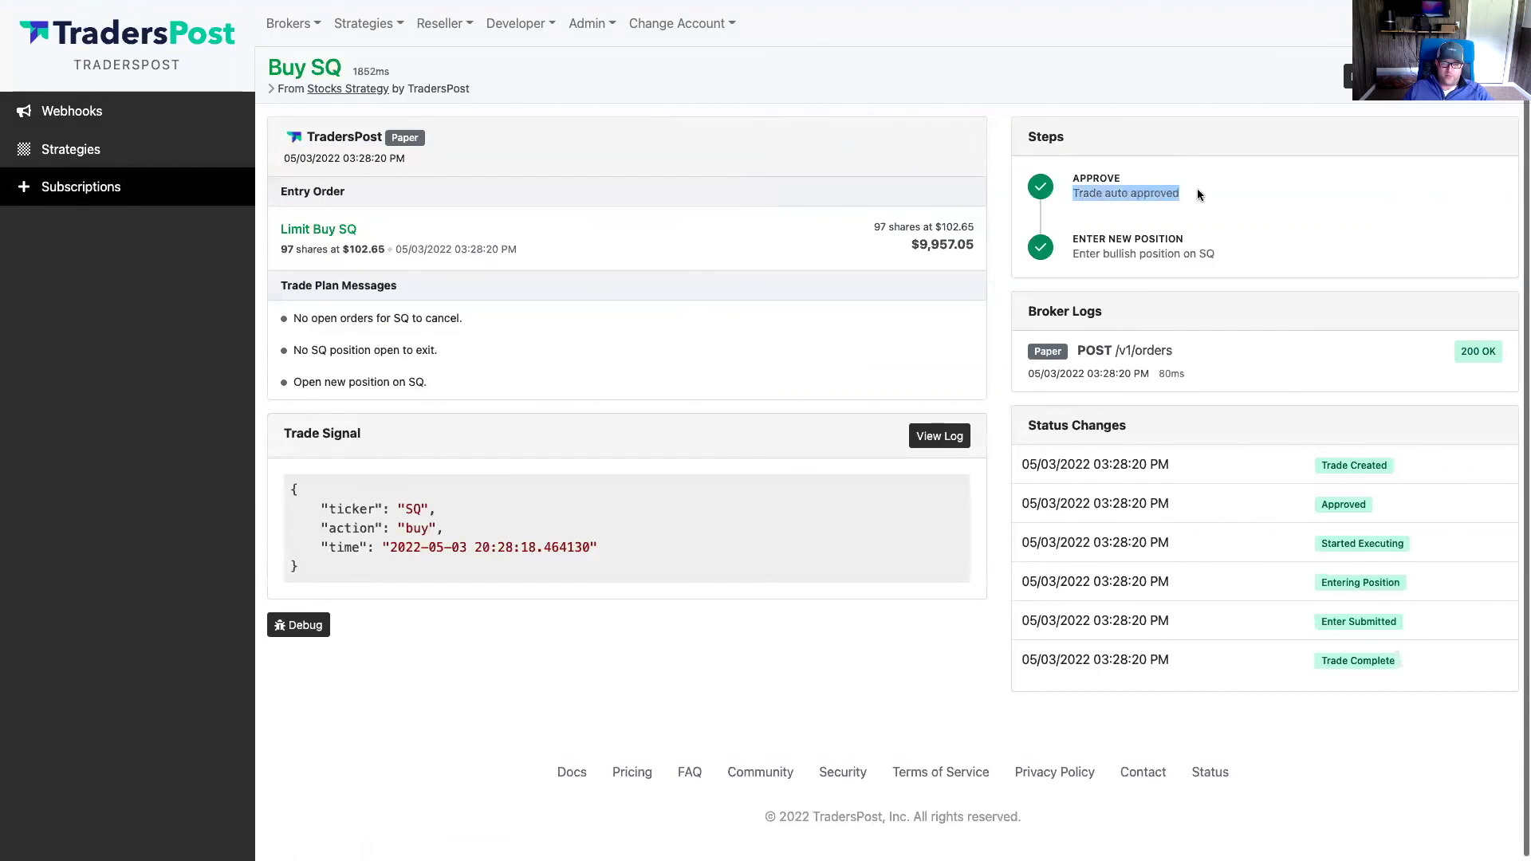
{"action": "left_click", "coordinate": [1355, 75]}
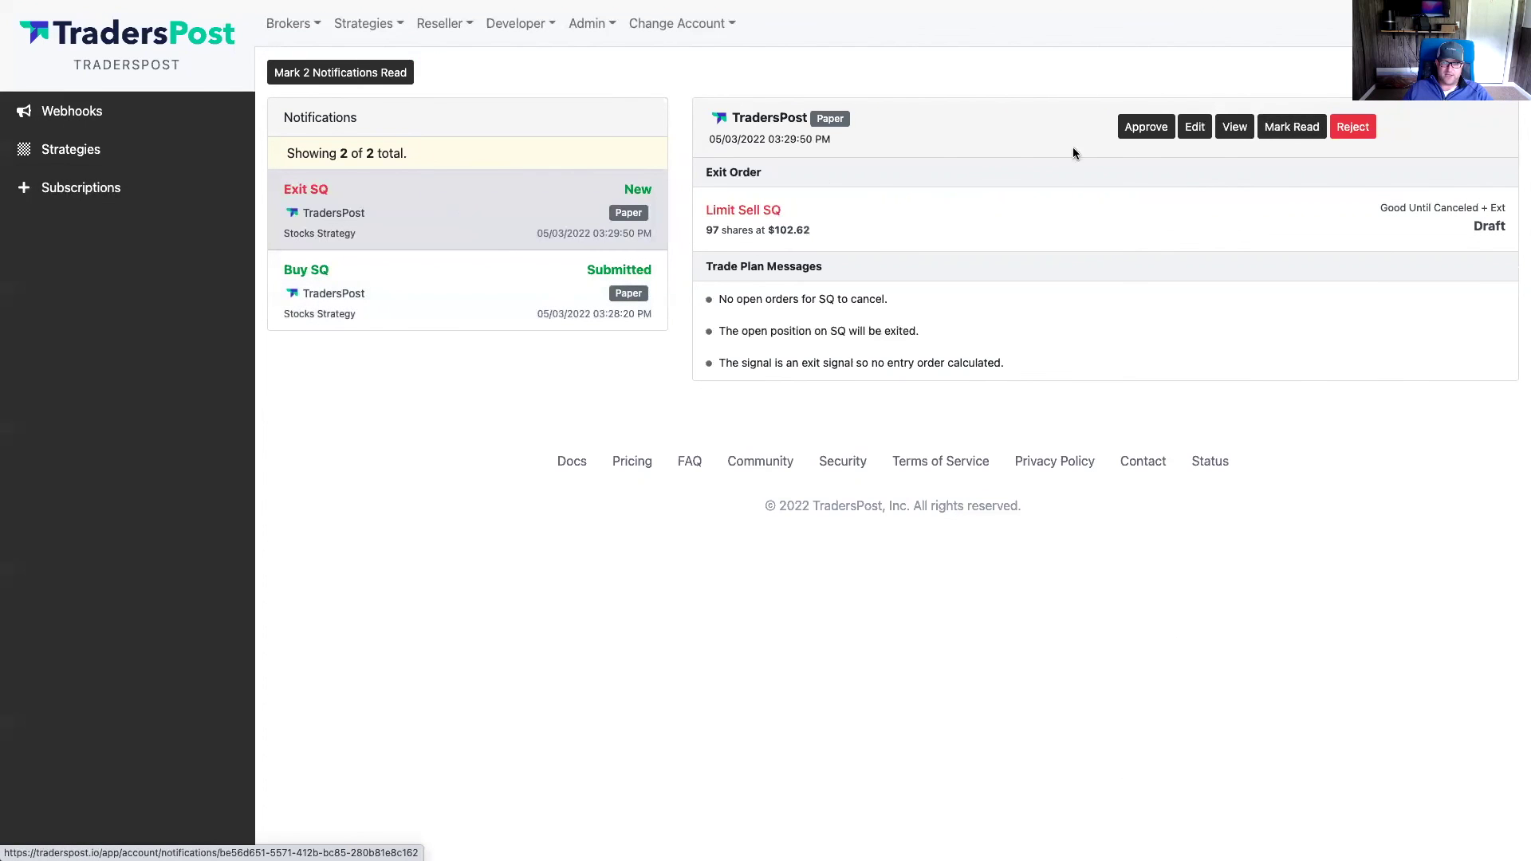
{"action": "left_click", "coordinate": [1232, 129]}
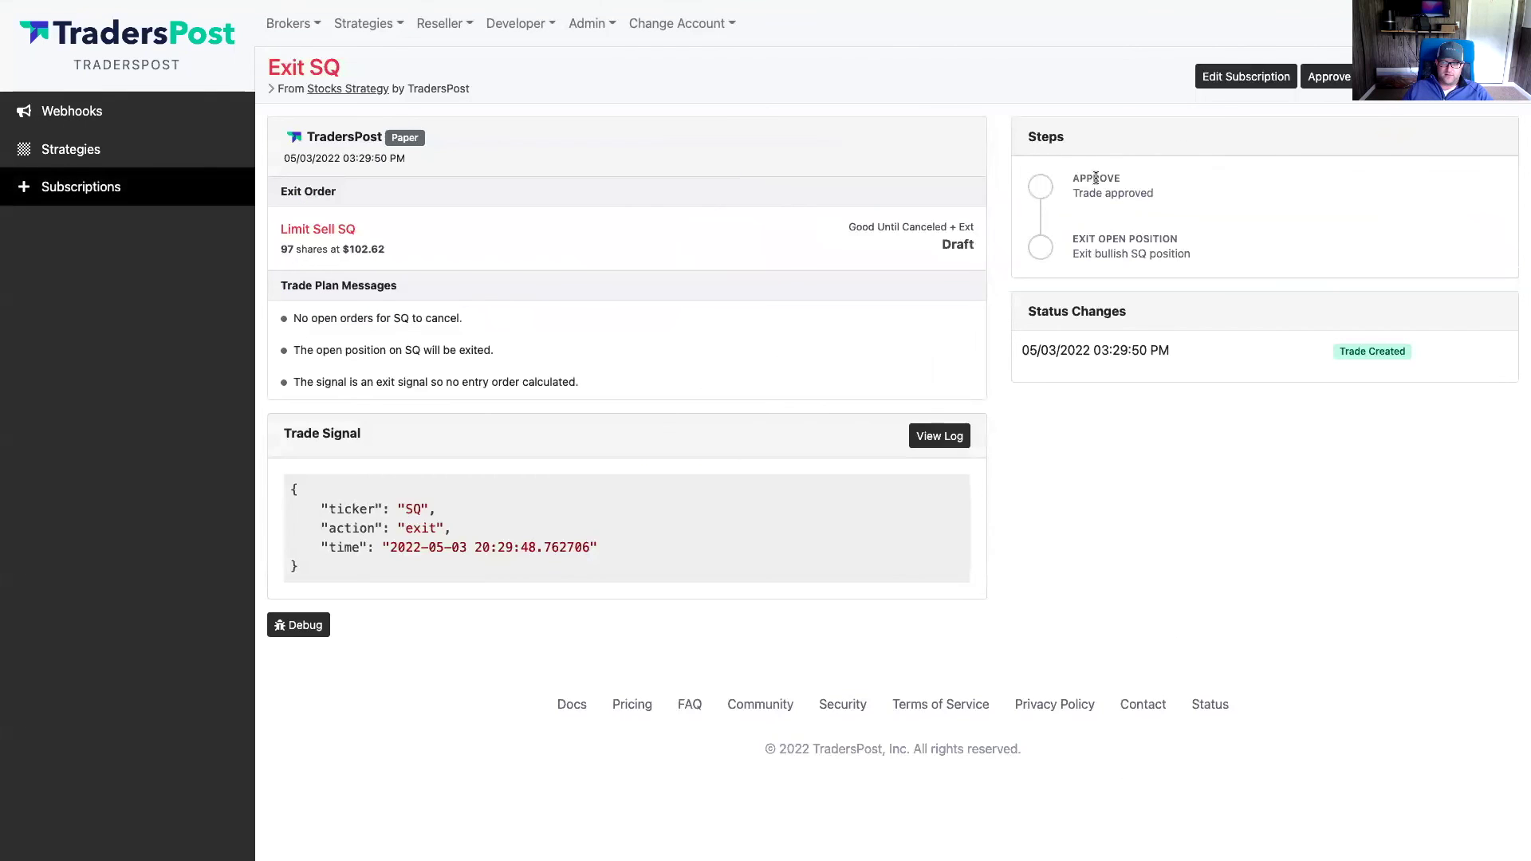
{"action": "left_click_drag", "start_coordinate": [1073, 185], "coordinate": [1169, 195]}
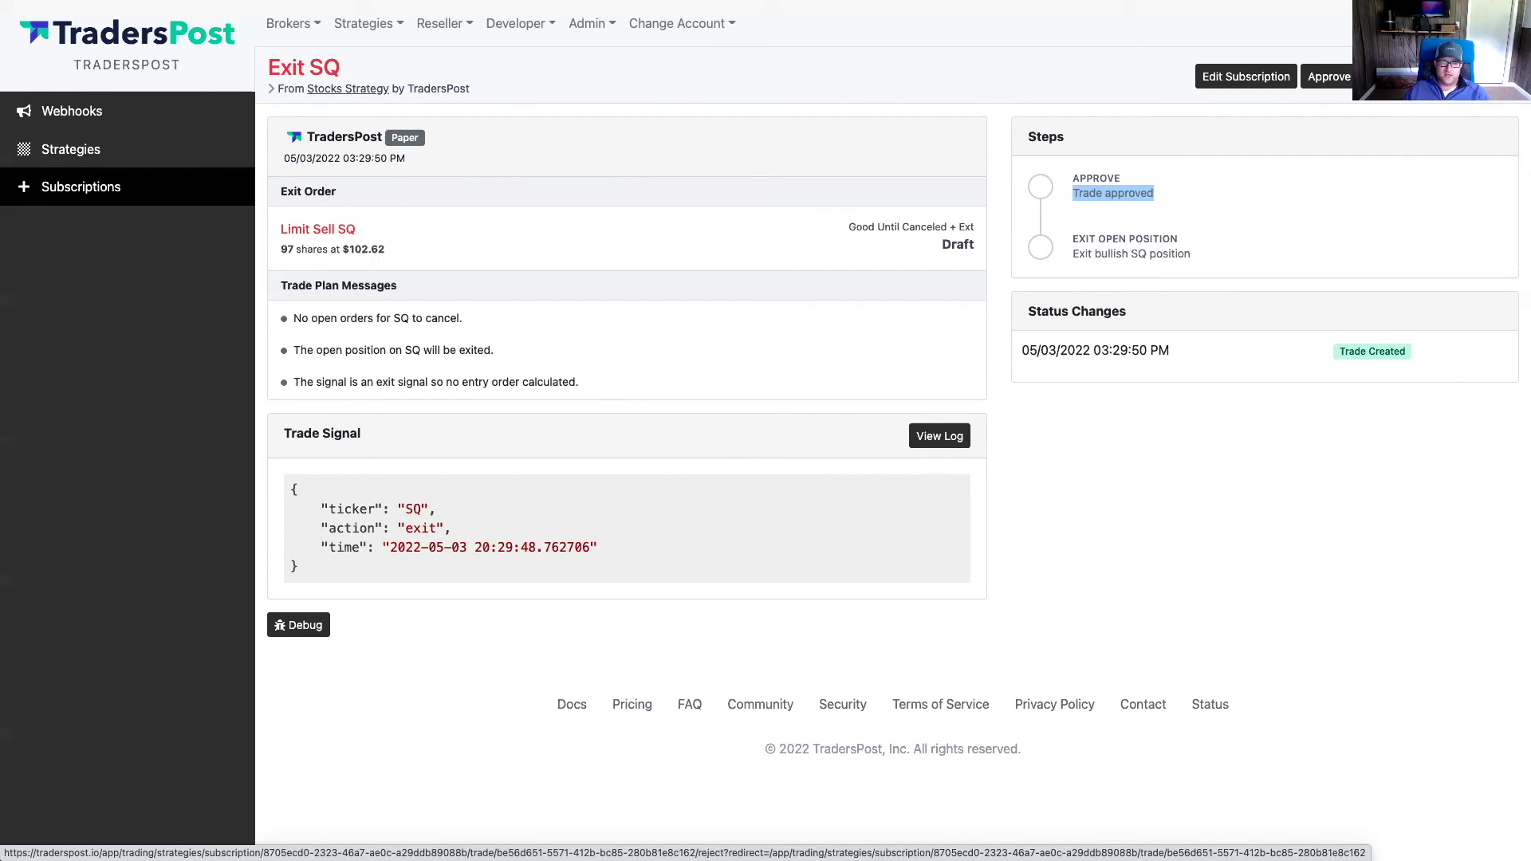
Reject the Exit SQ trade, review its rejection entry, and reset the trade with Retry
{"action": "left_click", "coordinate": [1383, 77]}
{"action": "left_click", "coordinate": [620, 118]}
{"action": "left_click", "coordinate": [917, 180]}
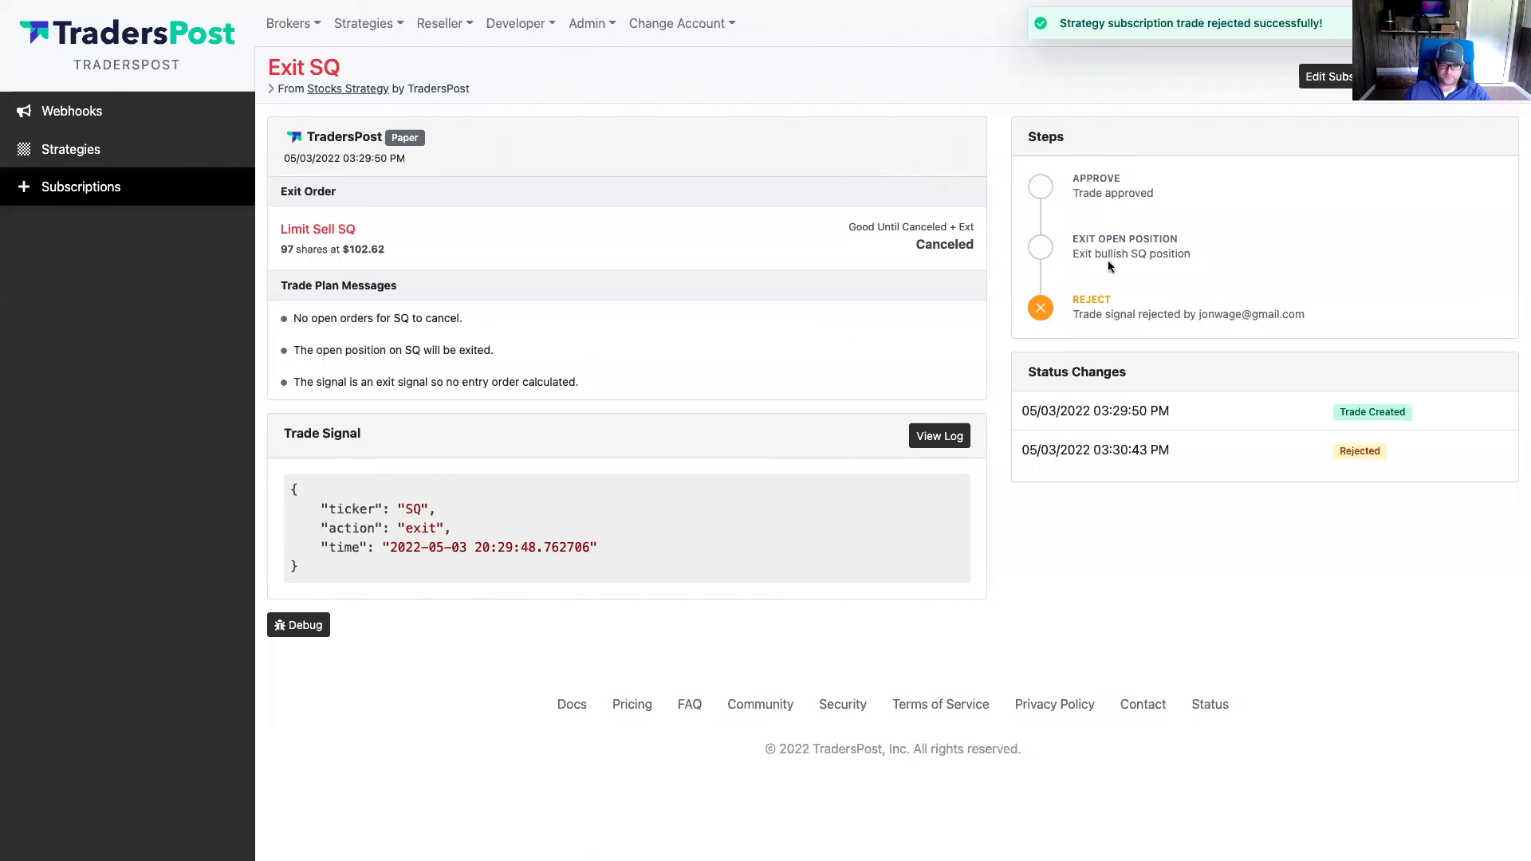
{"action": "left_click_drag", "start_coordinate": [1074, 310], "coordinate": [1305, 313]}
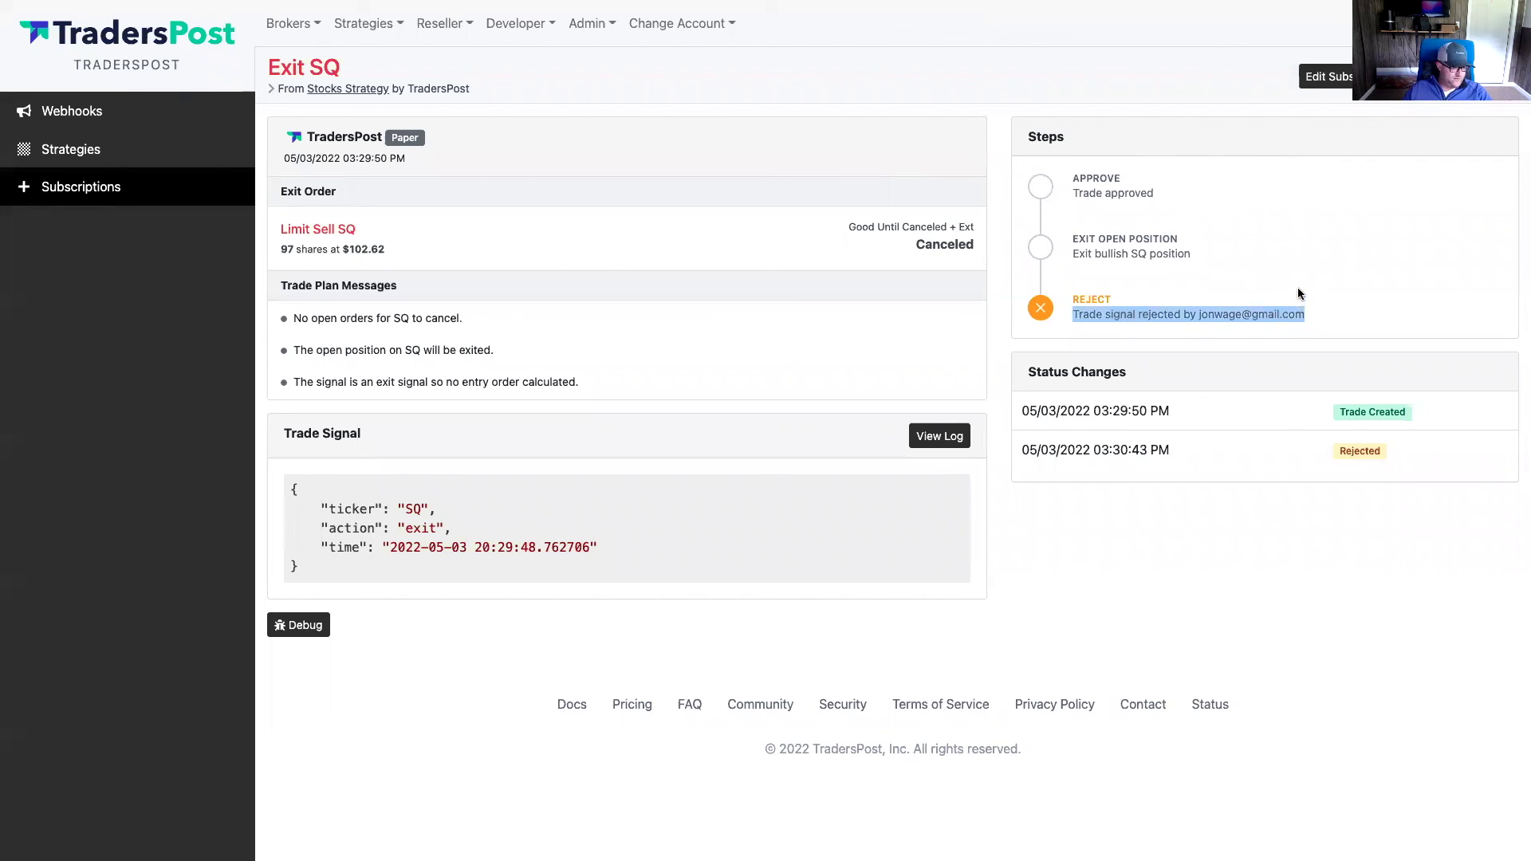
{"action": "left_click", "coordinate": [1298, 287]}
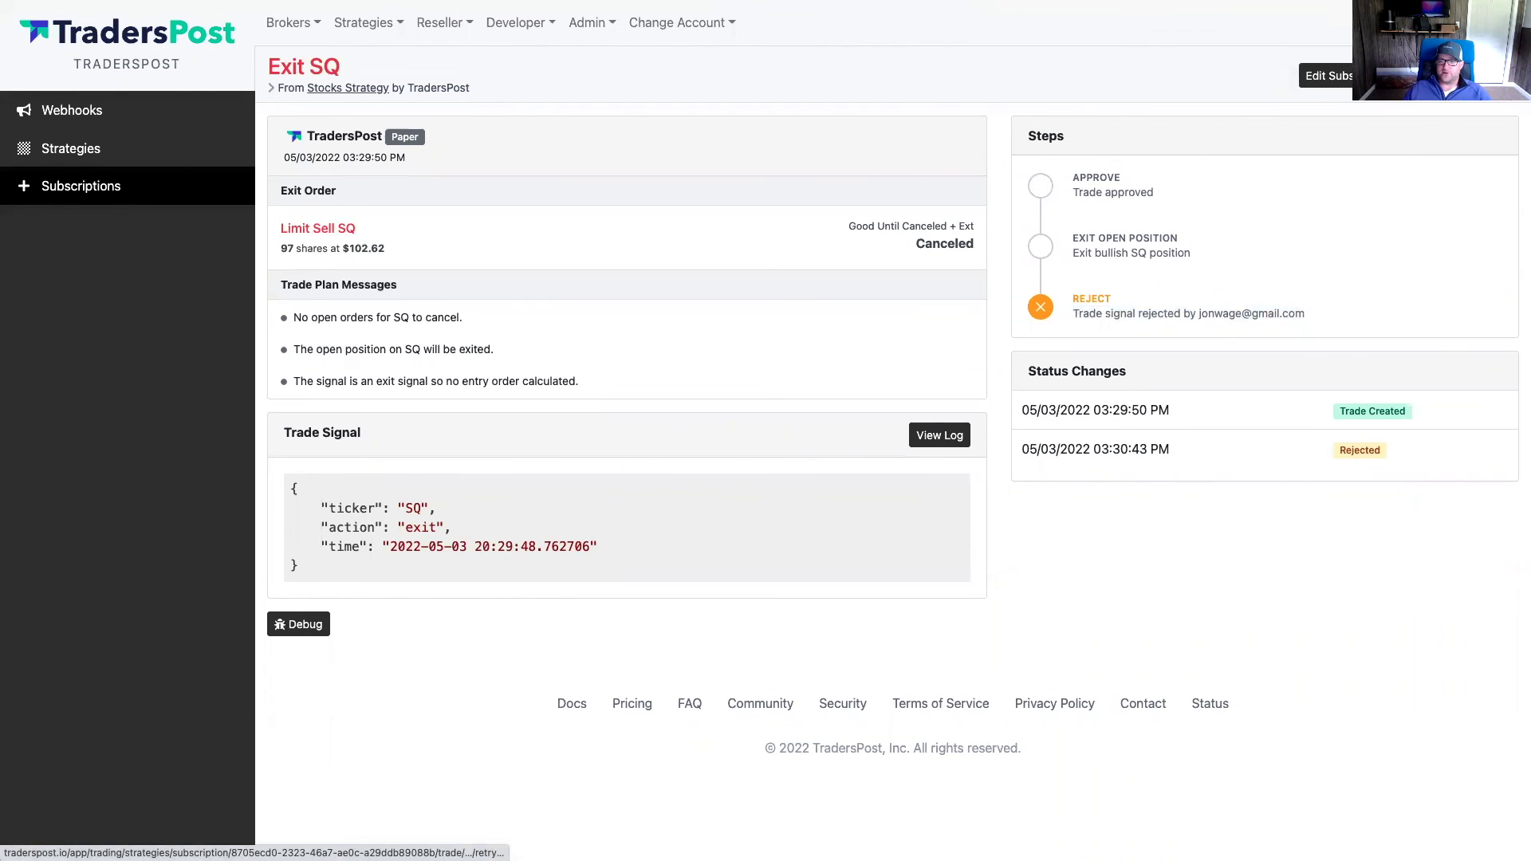
{"action": "left_click", "coordinate": [1420, 76]}
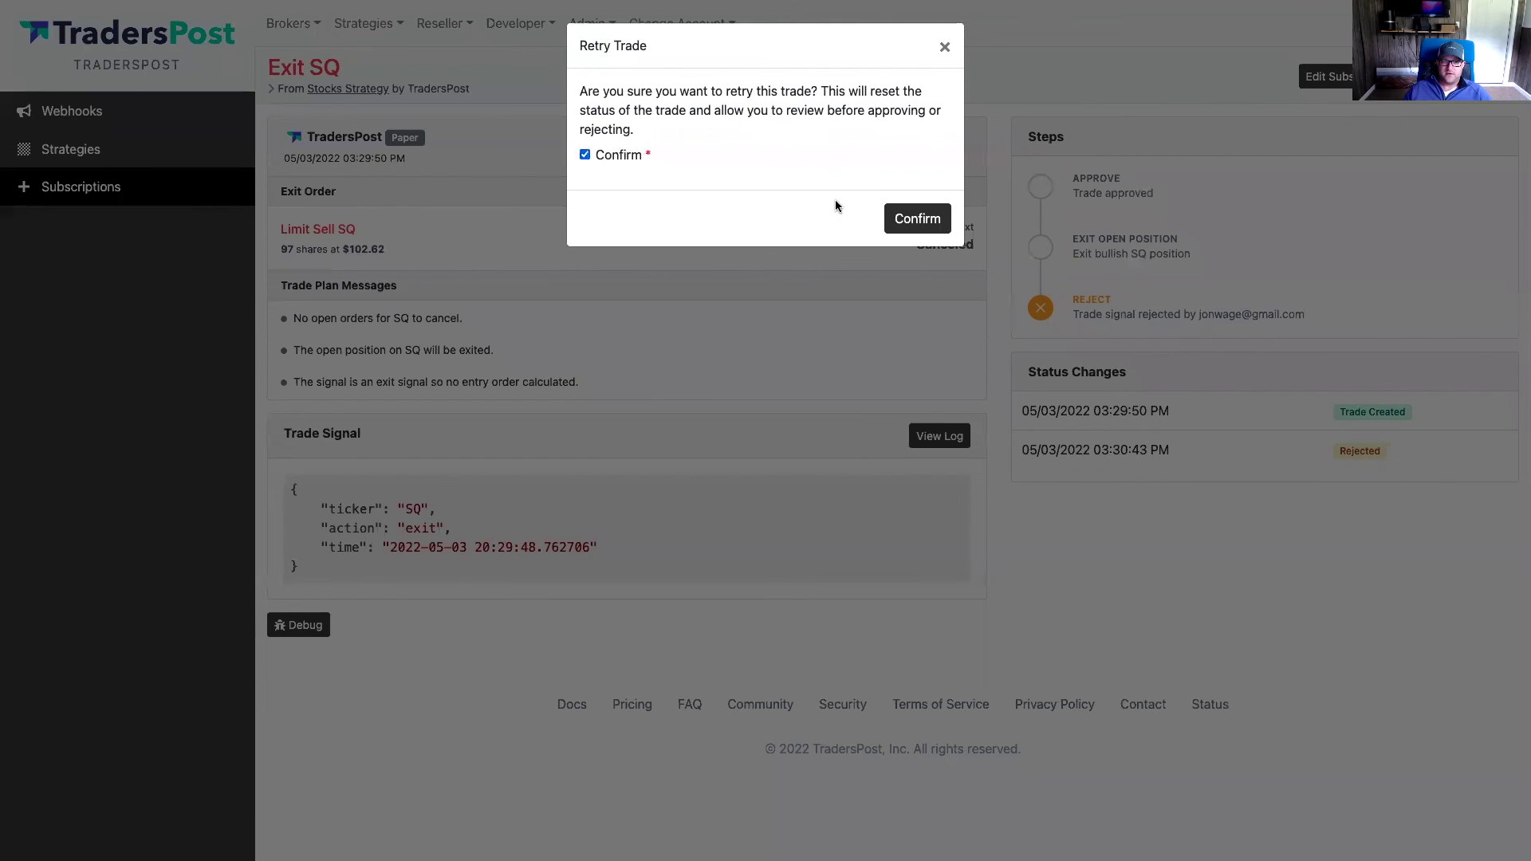
{"action": "left_click", "coordinate": [913, 219]}
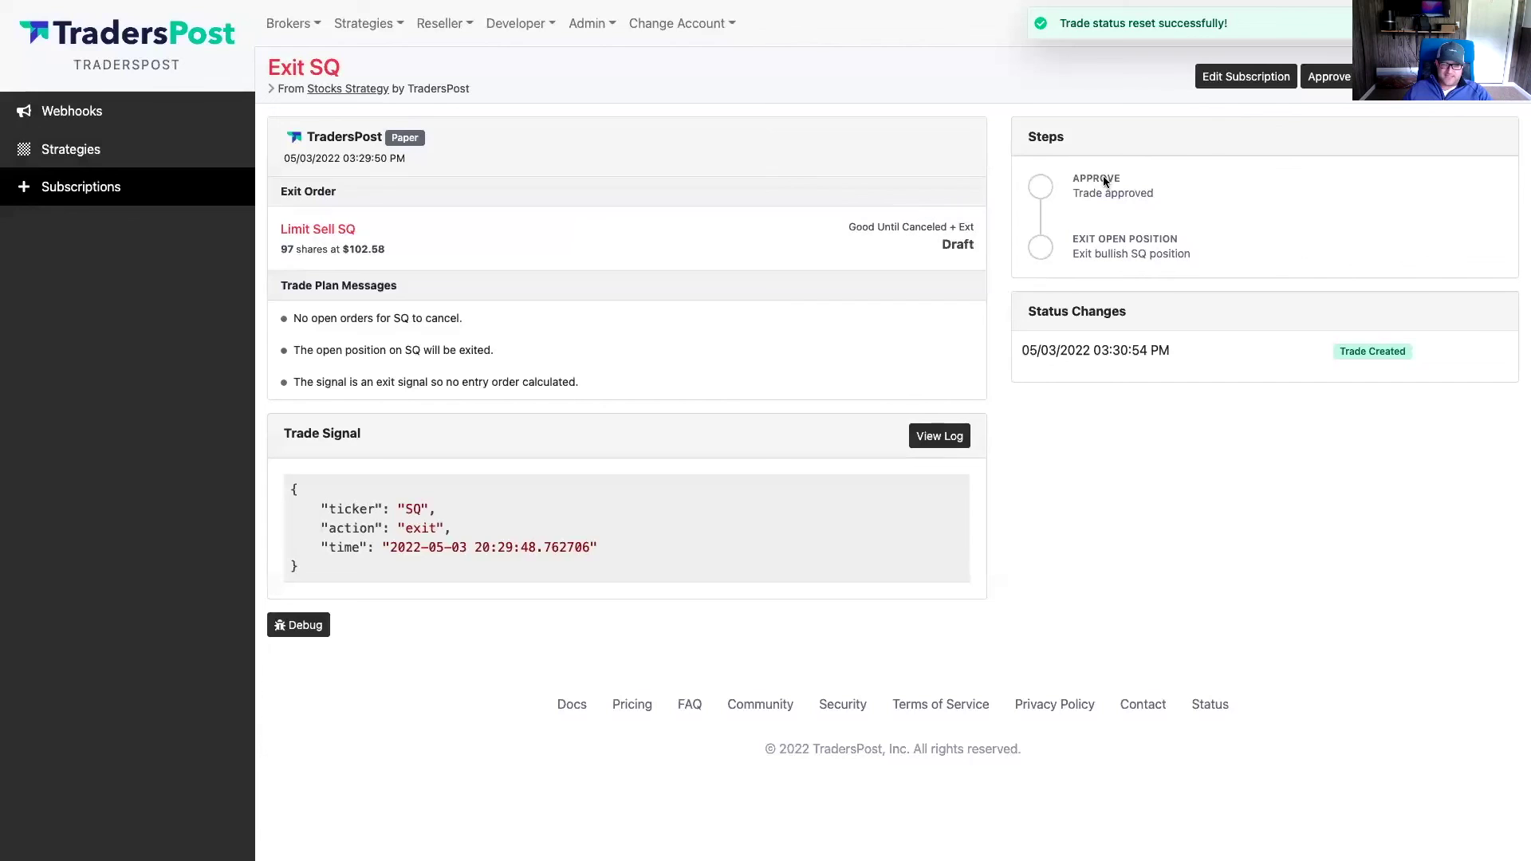
Approve the Exit SQ trade for submission to the broker and check the closed orders in the TradersPost paper broker
{"action": "left_click", "coordinate": [1356, 77]}
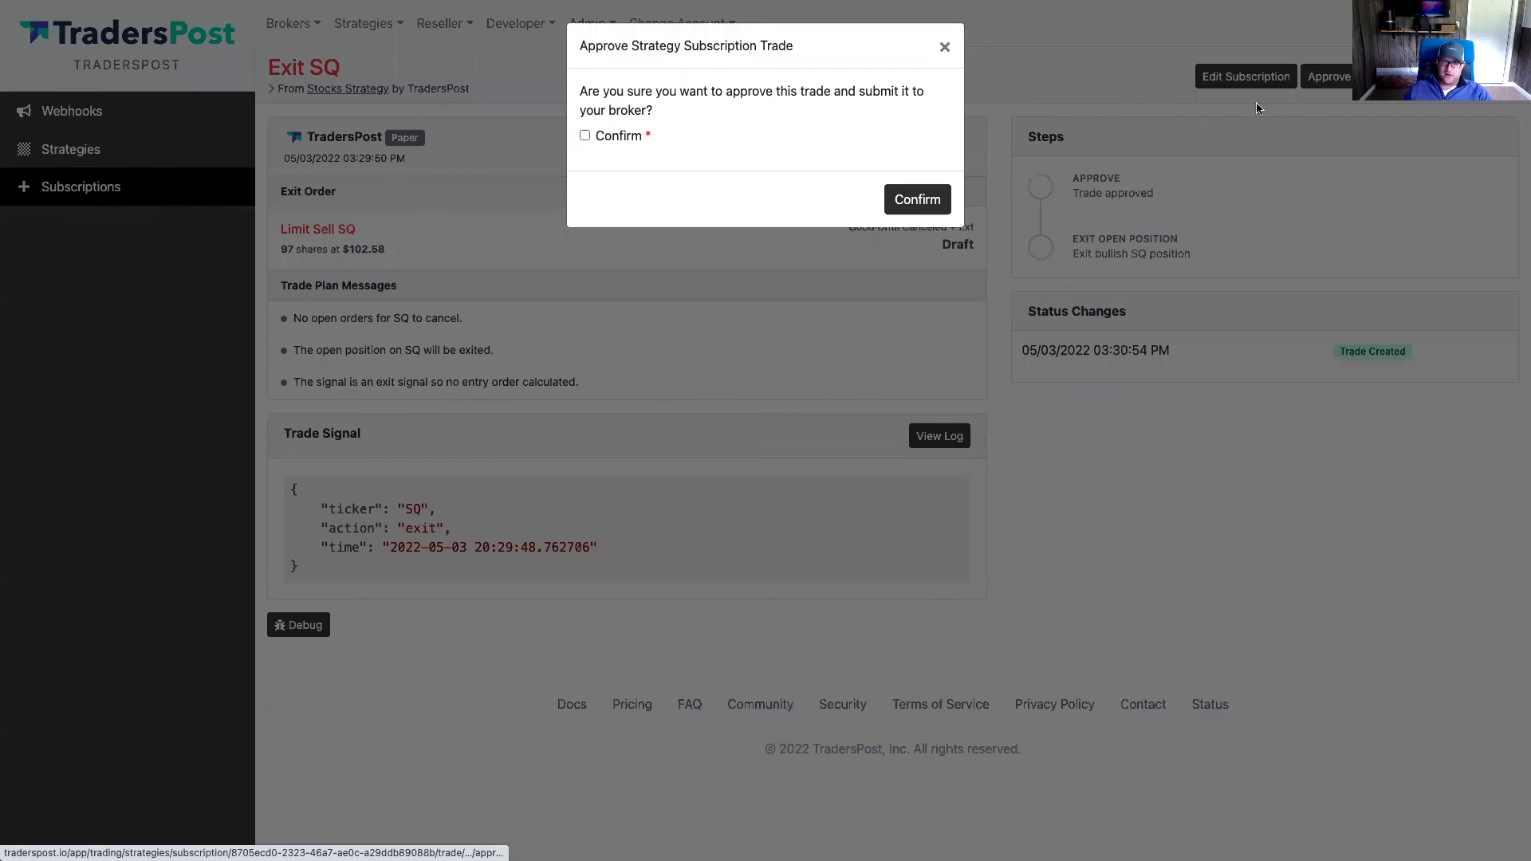
{"action": "left_click", "coordinate": [889, 203]}
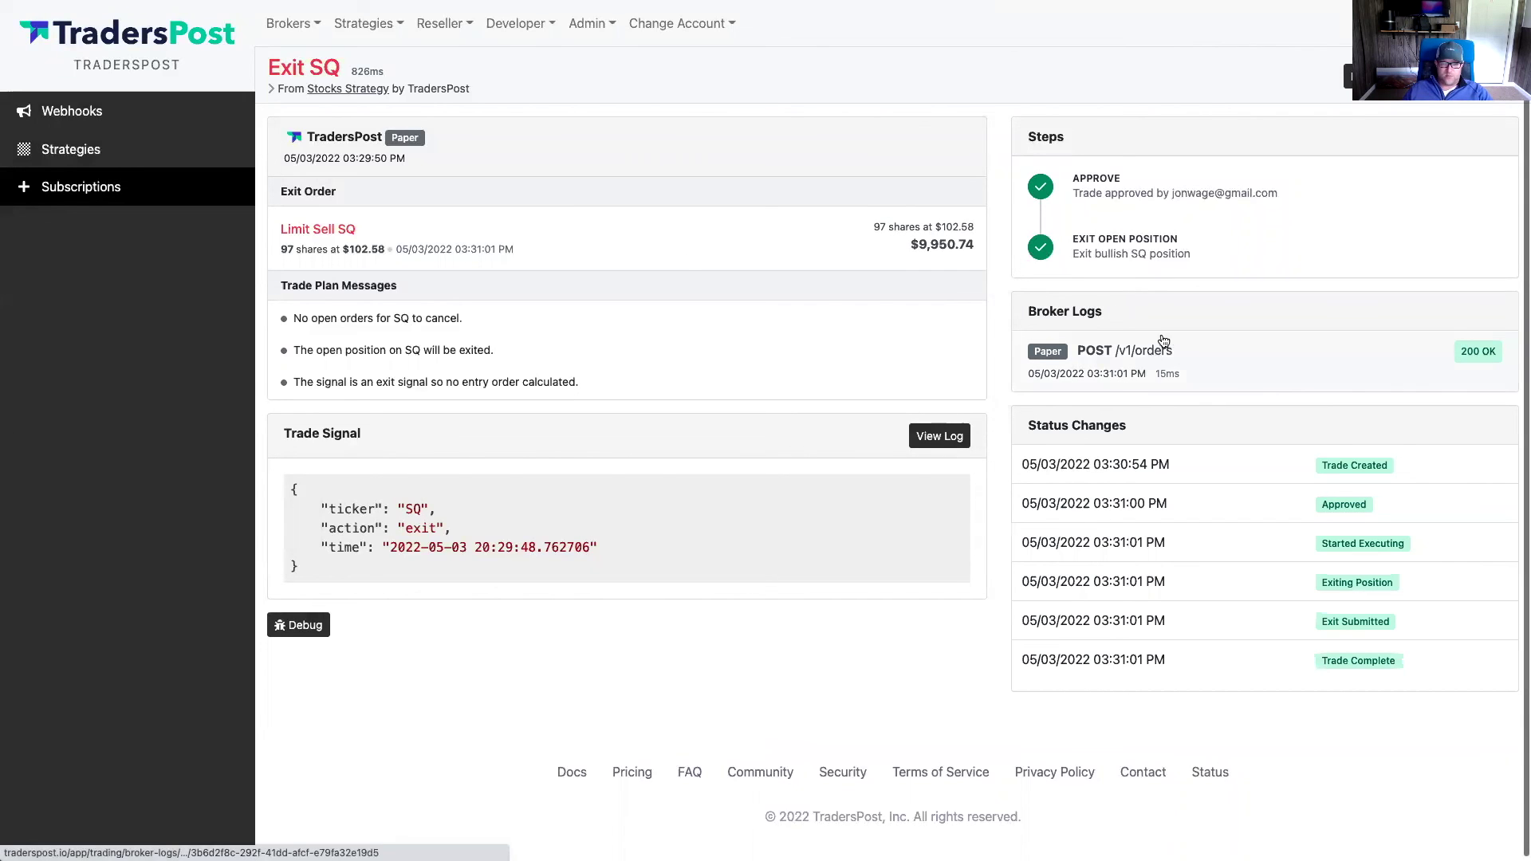
{"action": "left_click", "coordinate": [288, 23]}
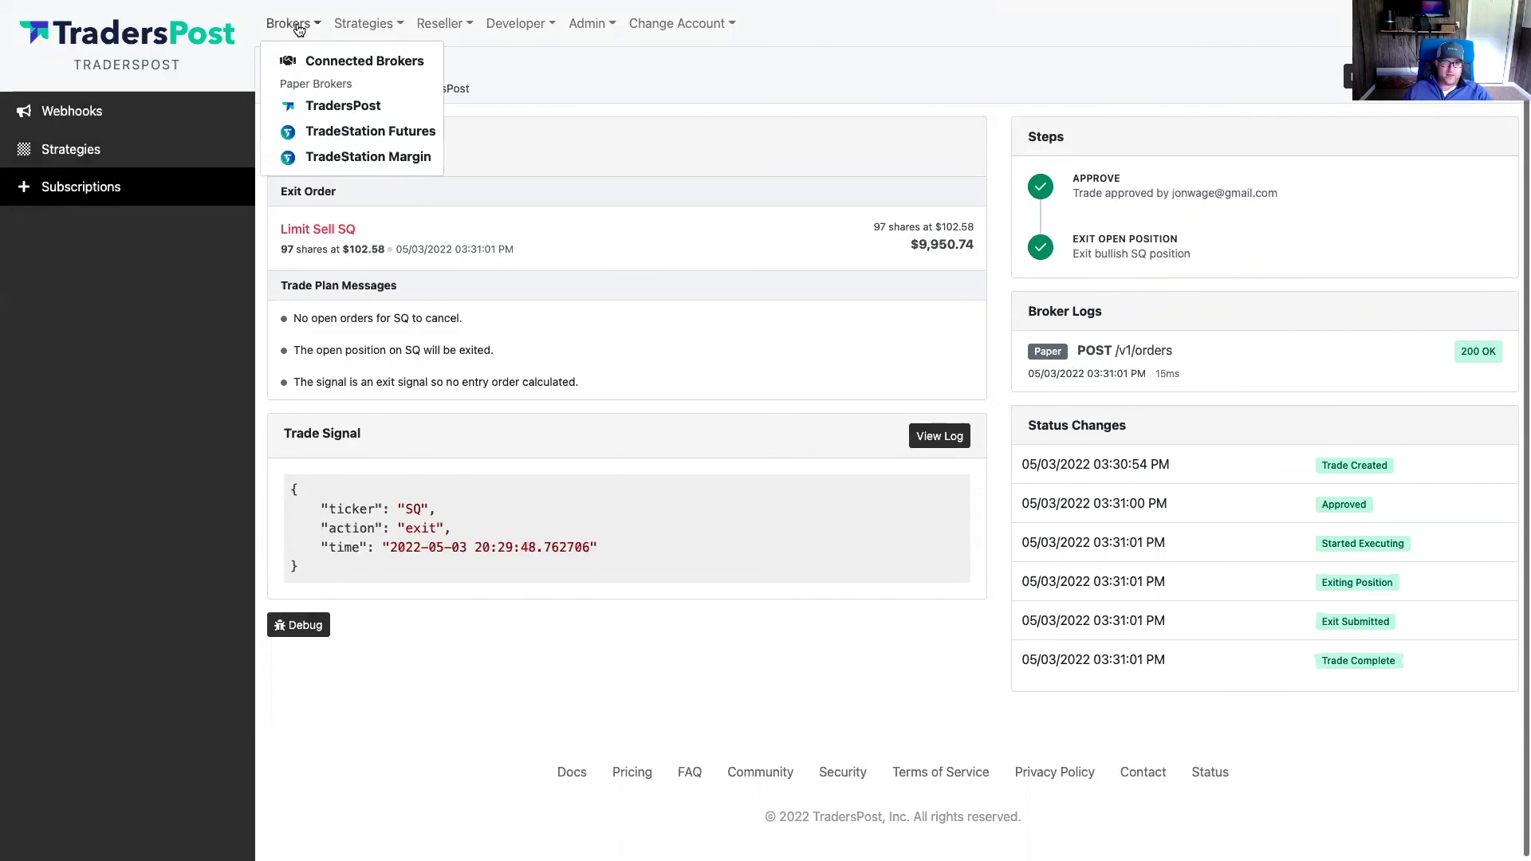
{"action": "left_click", "coordinate": [330, 108]}
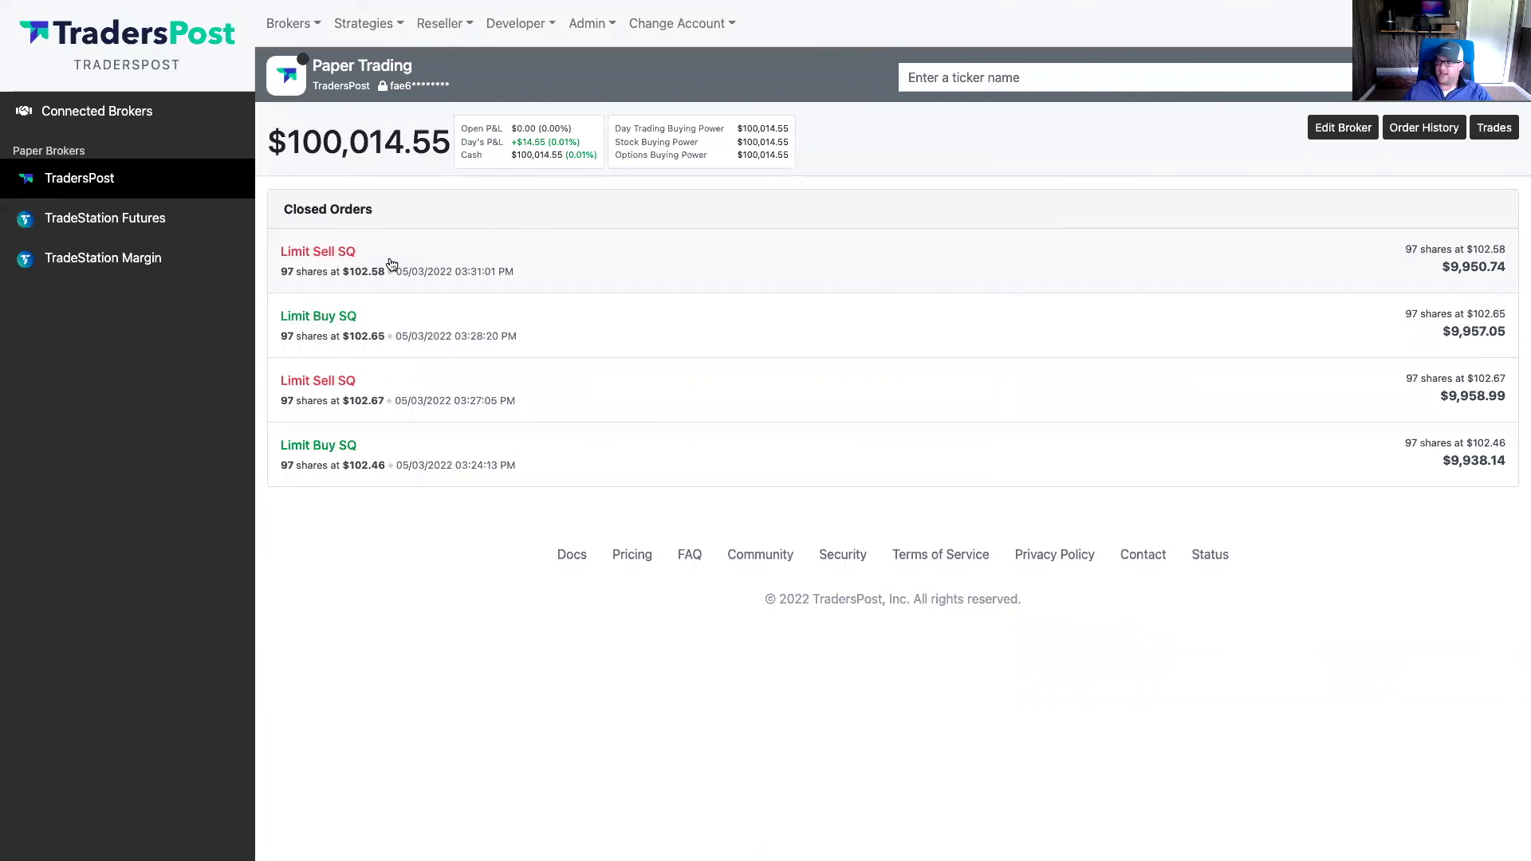